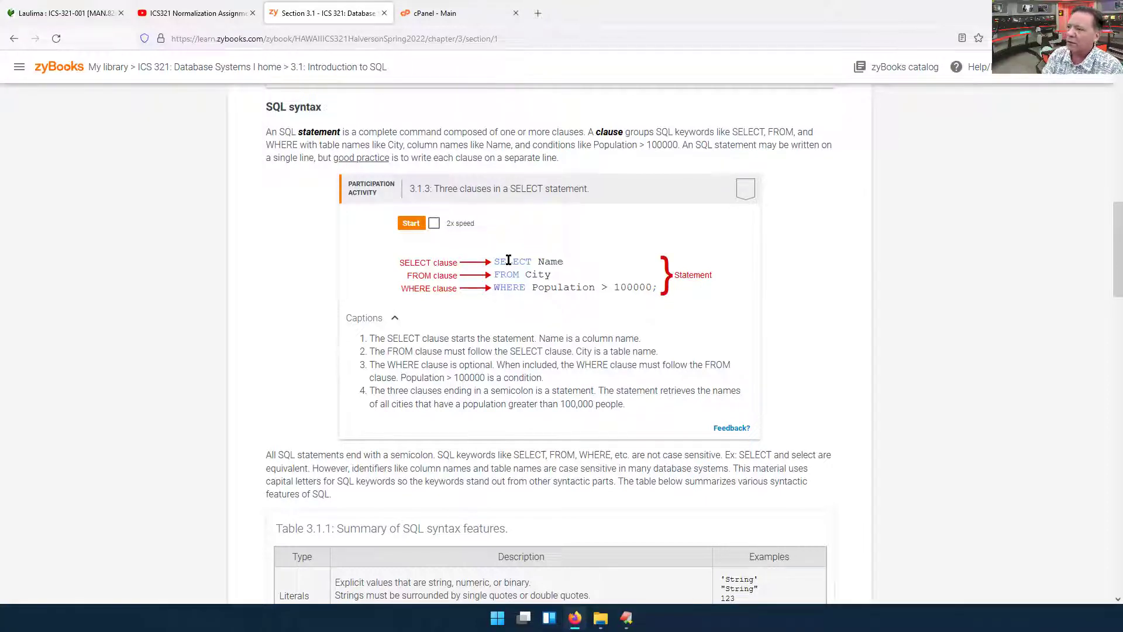
# Step: Highlight the SELECT keyword, the Name column, and the City table in the FROM clause of the activity 3.1.3 example statement
pyautogui.doubleClick(420, 262)
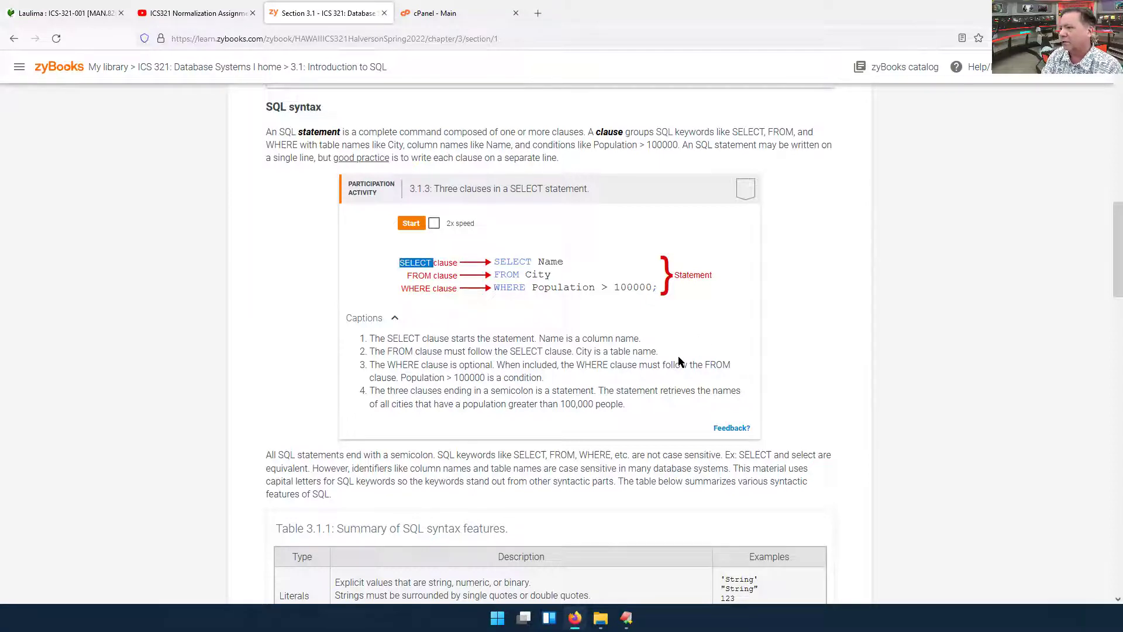
pyautogui.click(553, 261)
pyautogui.doubleClick(553, 261)
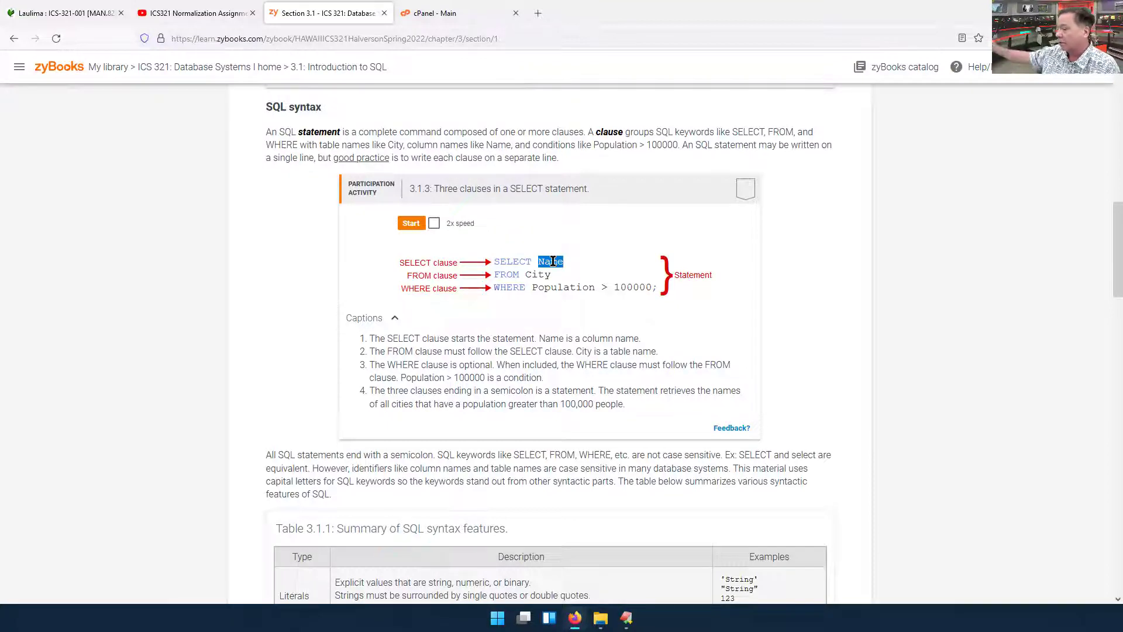
pyautogui.click(510, 271)
pyautogui.doubleClick(510, 272)
pyautogui.click(532, 276)
pyautogui.doubleClick(532, 276)
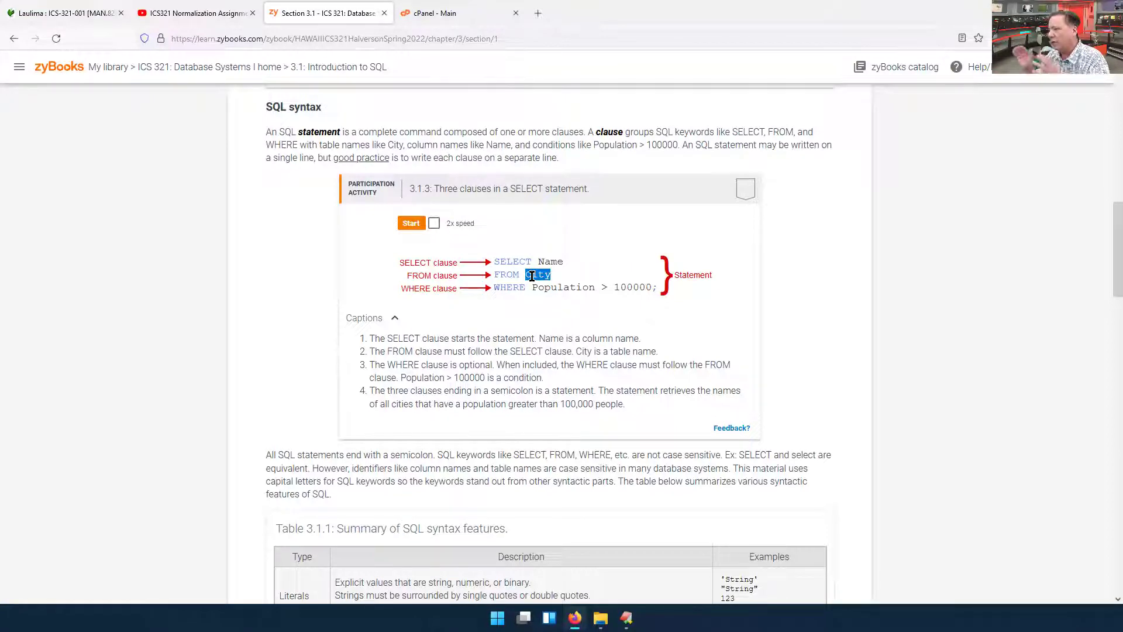
# Step: Highlight the City table name and the Name column alternately in the example statement to show how they relate
pyautogui.doubleClick(539, 272)
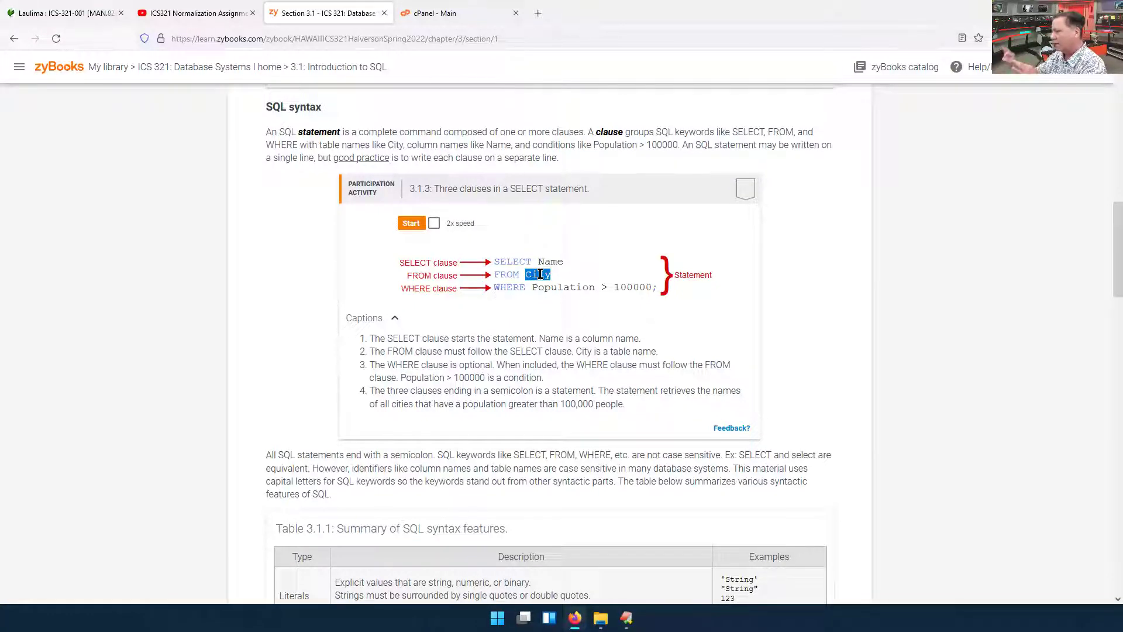
pyautogui.click(539, 273)
pyautogui.doubleClick(547, 261)
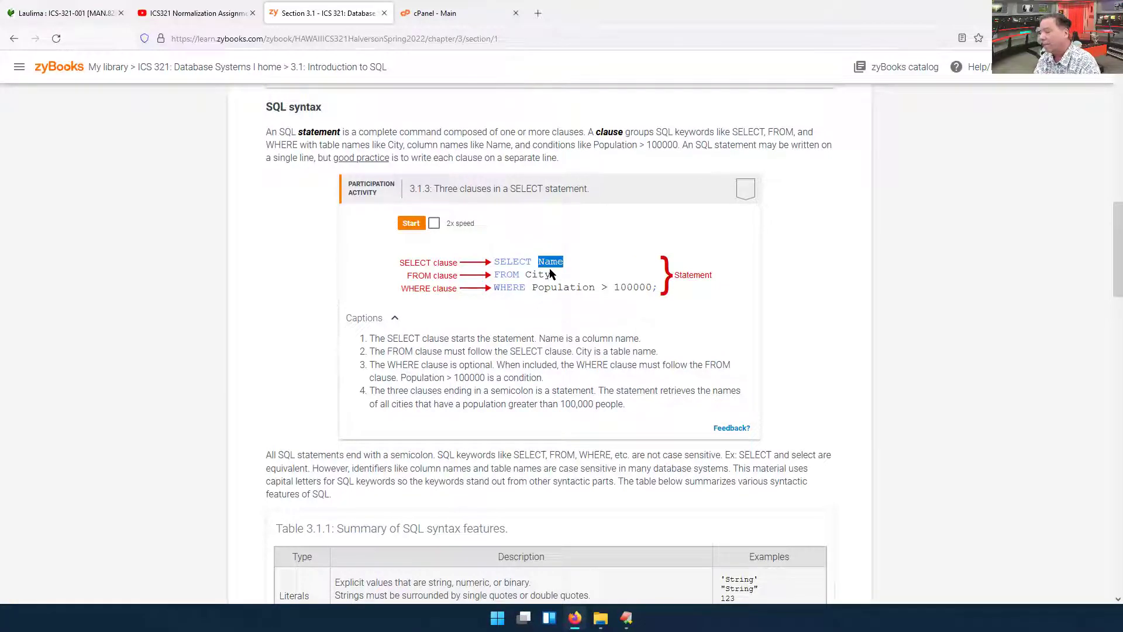
pyautogui.doubleClick(549, 262)
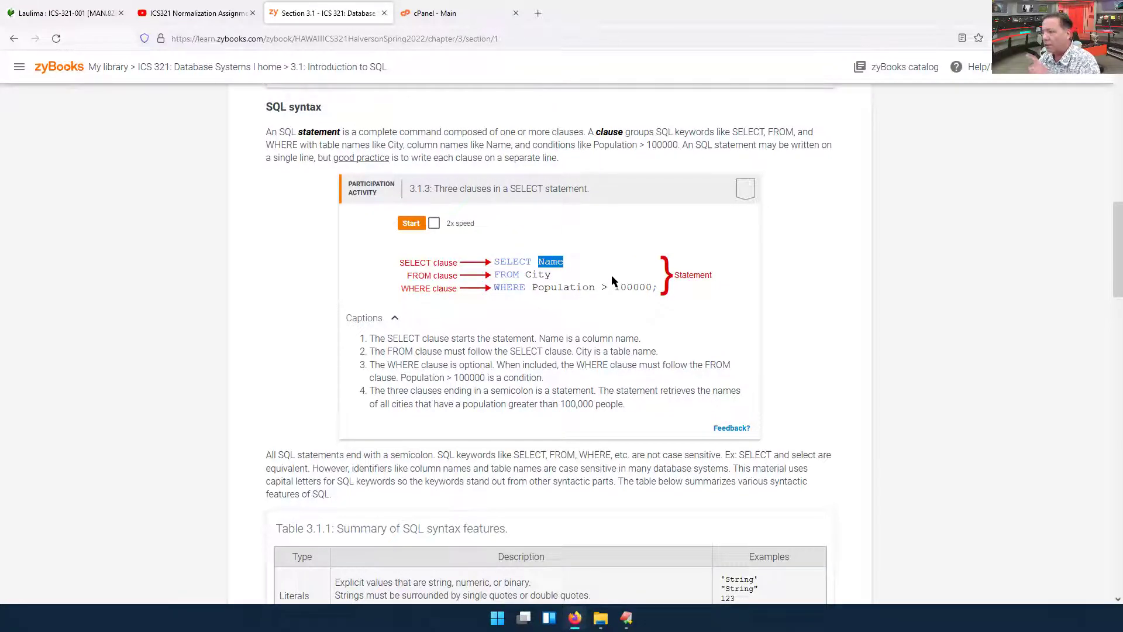
pyautogui.doubleClick(538, 274)
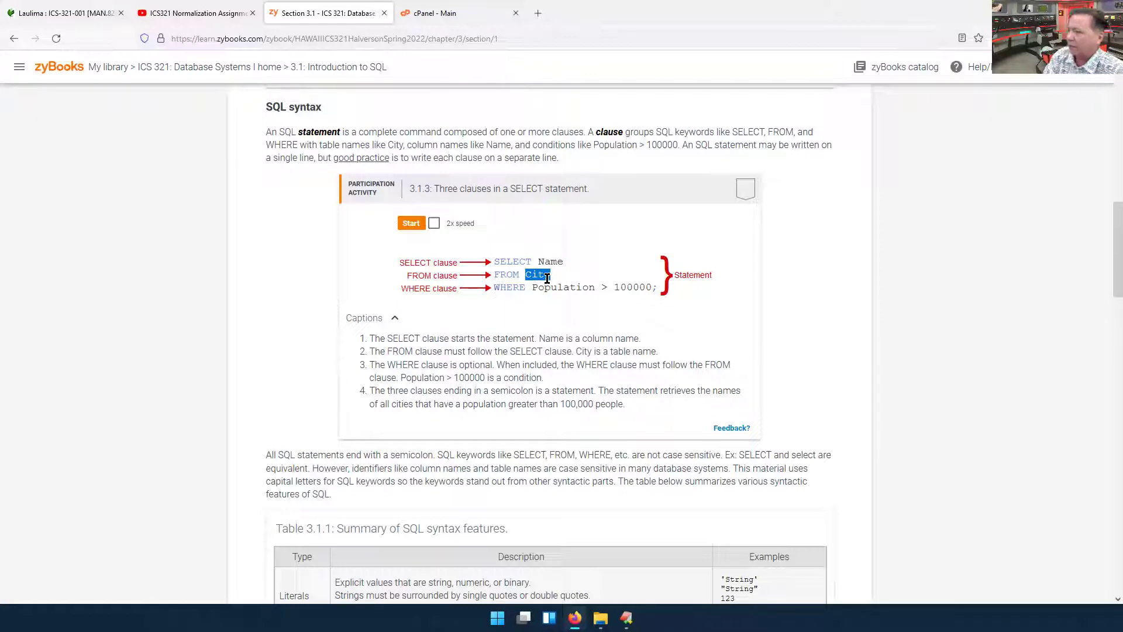
pyautogui.click(541, 275)
pyautogui.doubleClick(541, 274)
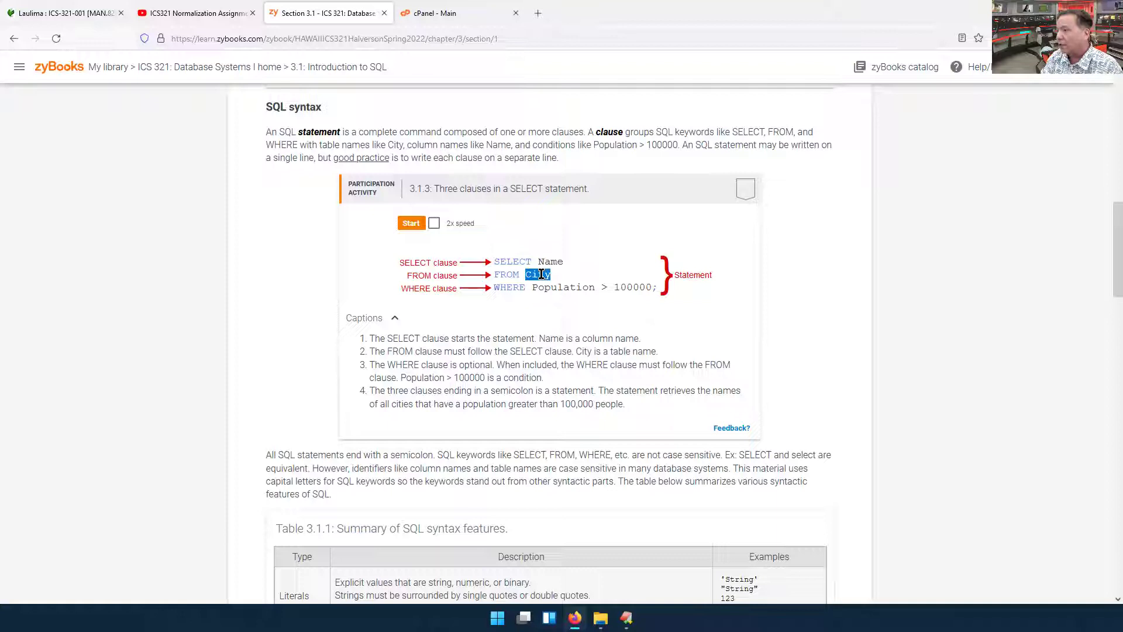
# Step: Highlight the WHERE keyword and its condition Population > 100000 in the example statement
pyautogui.moveTo(558, 286); pyautogui.dragTo(586, 284)
pyautogui.click(587, 284)
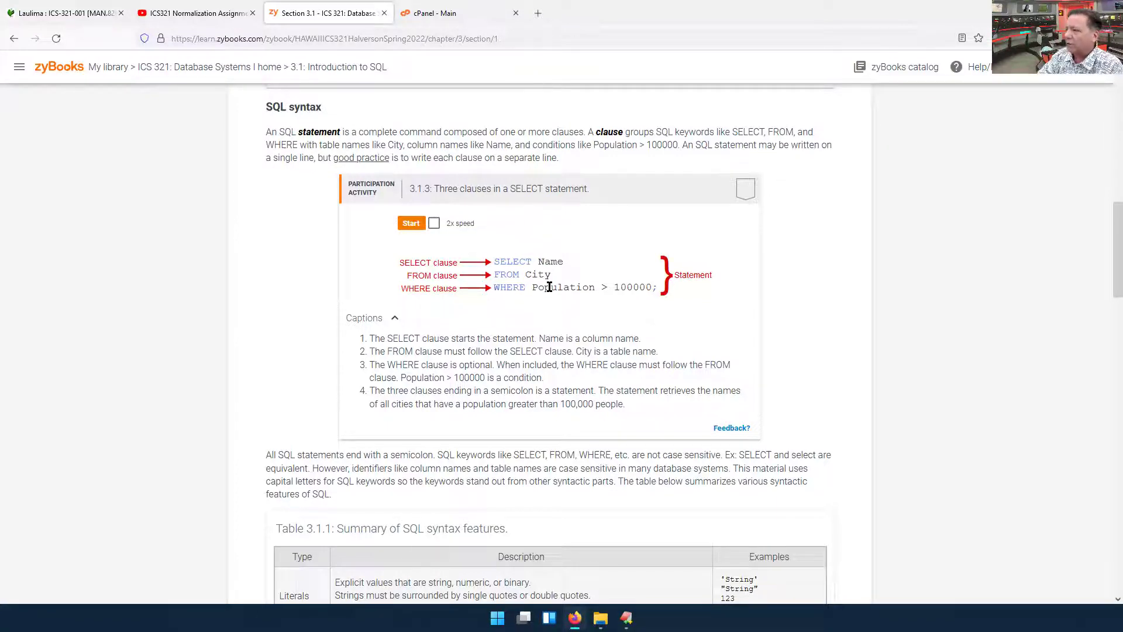
pyautogui.moveTo(568, 288); pyautogui.dragTo(644, 287)
pyautogui.click(644, 288)
pyautogui.doubleClick(506, 289)
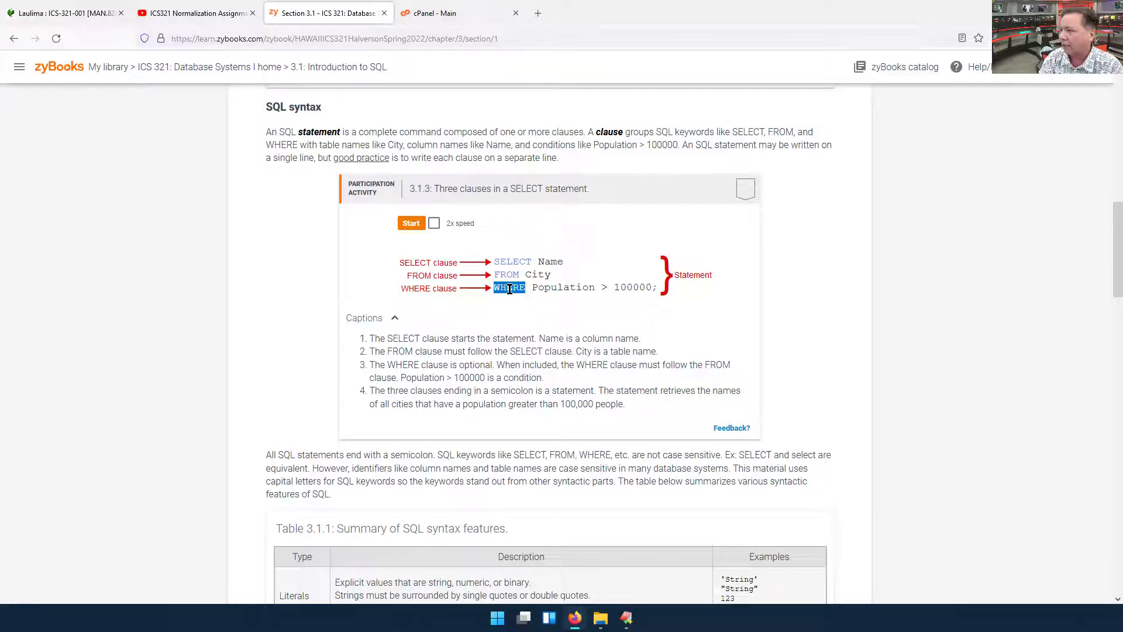
pyautogui.moveTo(531, 285); pyautogui.dragTo(597, 286)
pyautogui.click(600, 286)
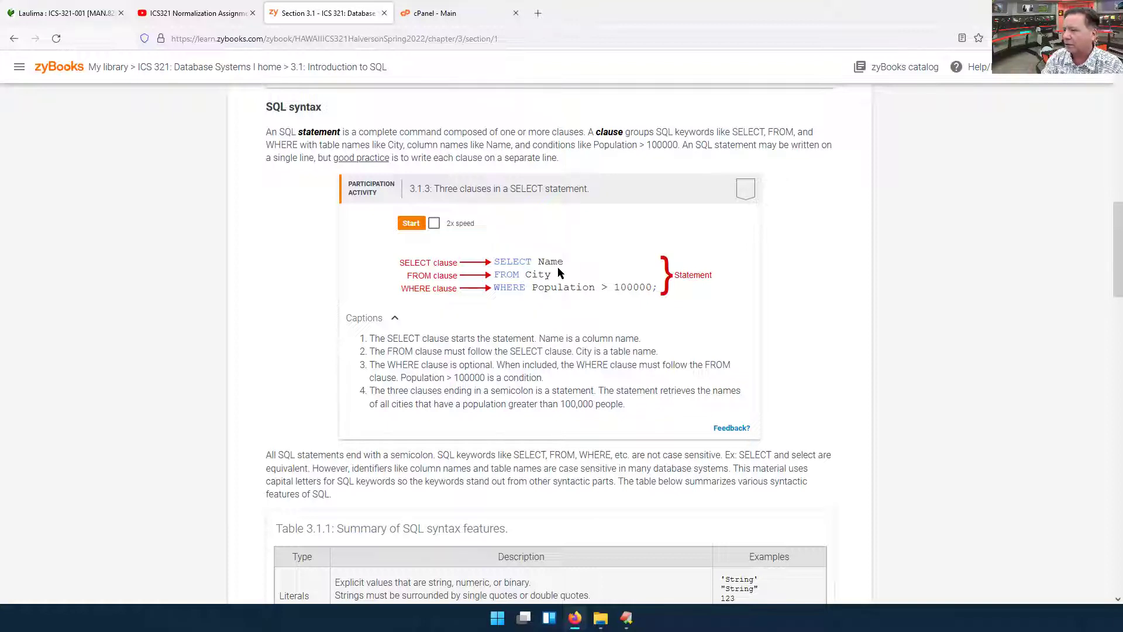
# Step: Read through the SQL syntax features table and the SQL sublanguages list with its diagram in section 3.1
pyautogui.scroll(-4, 545, 349)
pyautogui.scroll(-10, 545, 349)
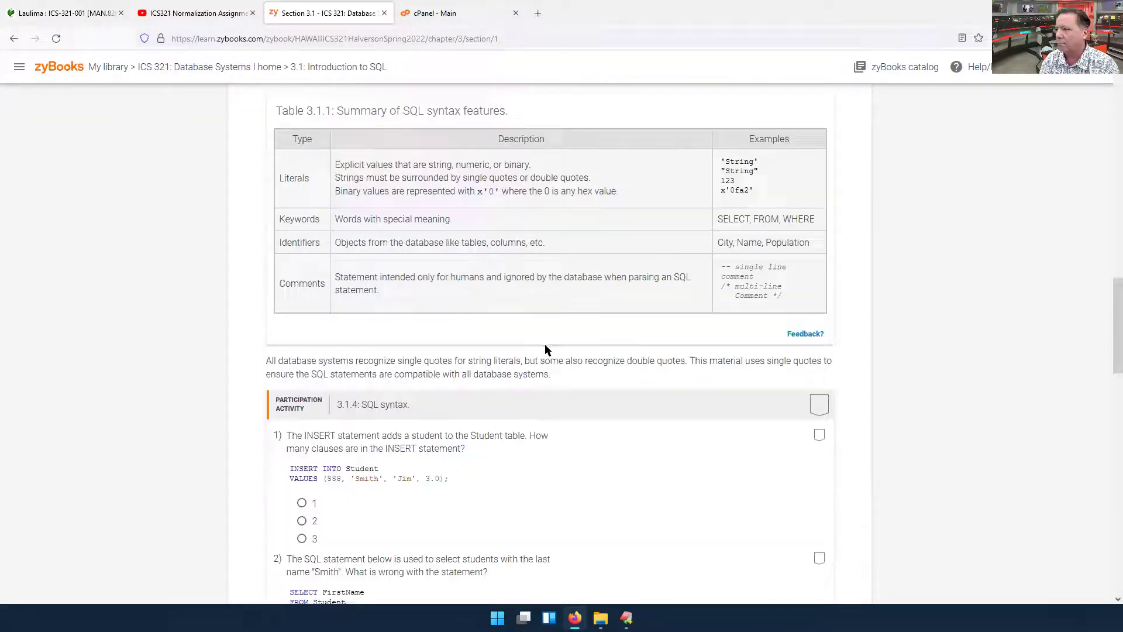
pyautogui.scroll(-4, 550, 352)
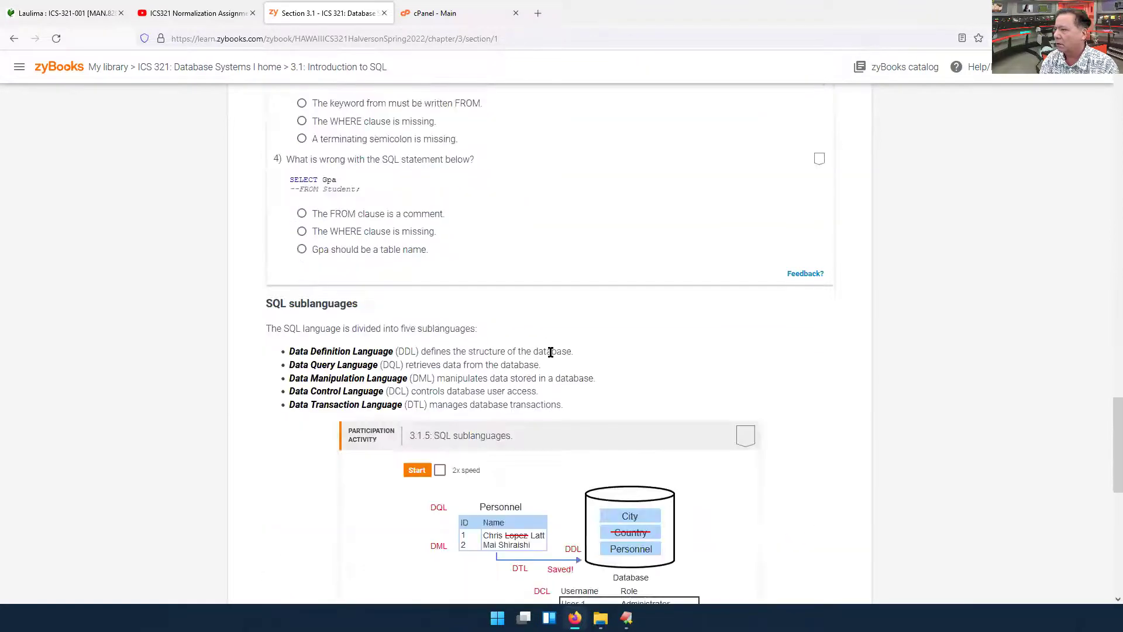
pyautogui.scroll(-2, 551, 351)
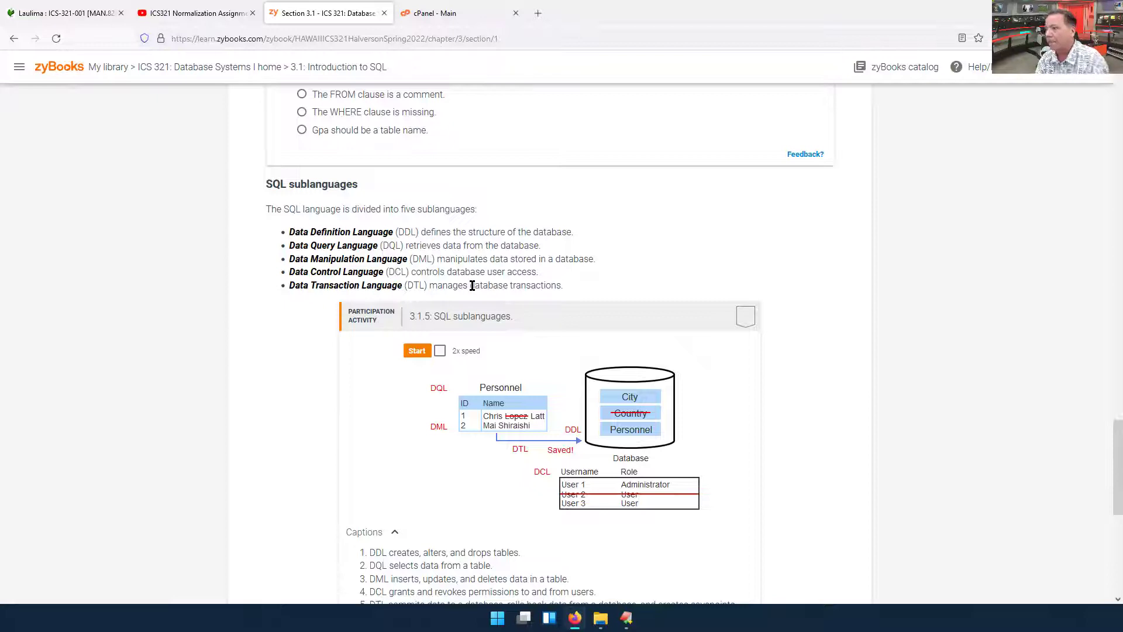
pyautogui.scroll(-2, 473, 287)
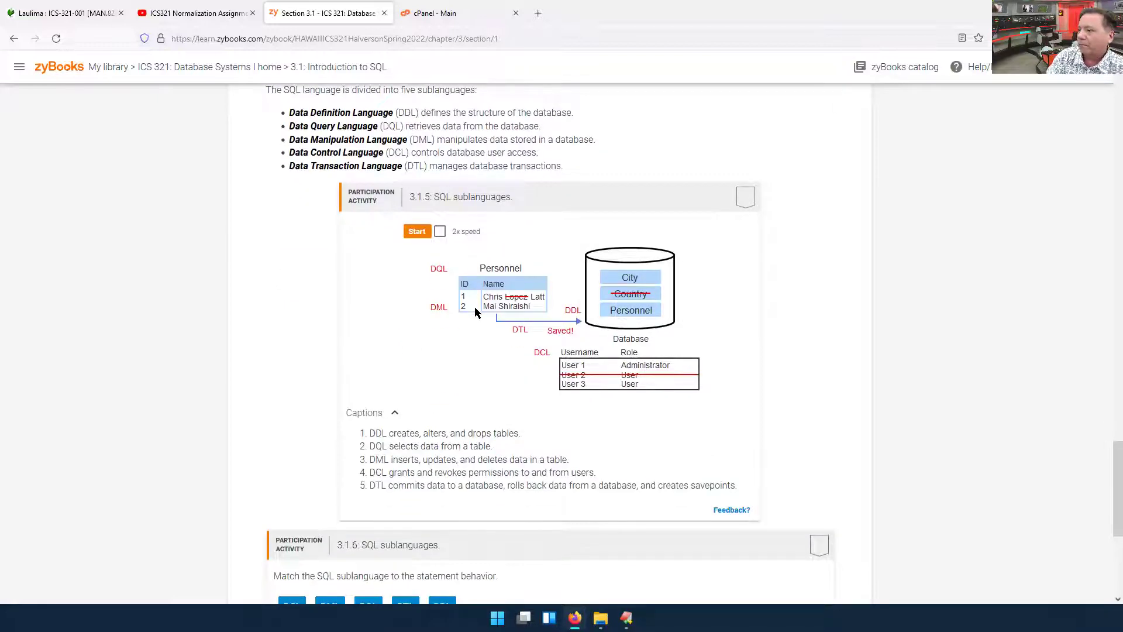
pyautogui.scroll(1, 475, 307)
pyautogui.rightClick(476, 309)
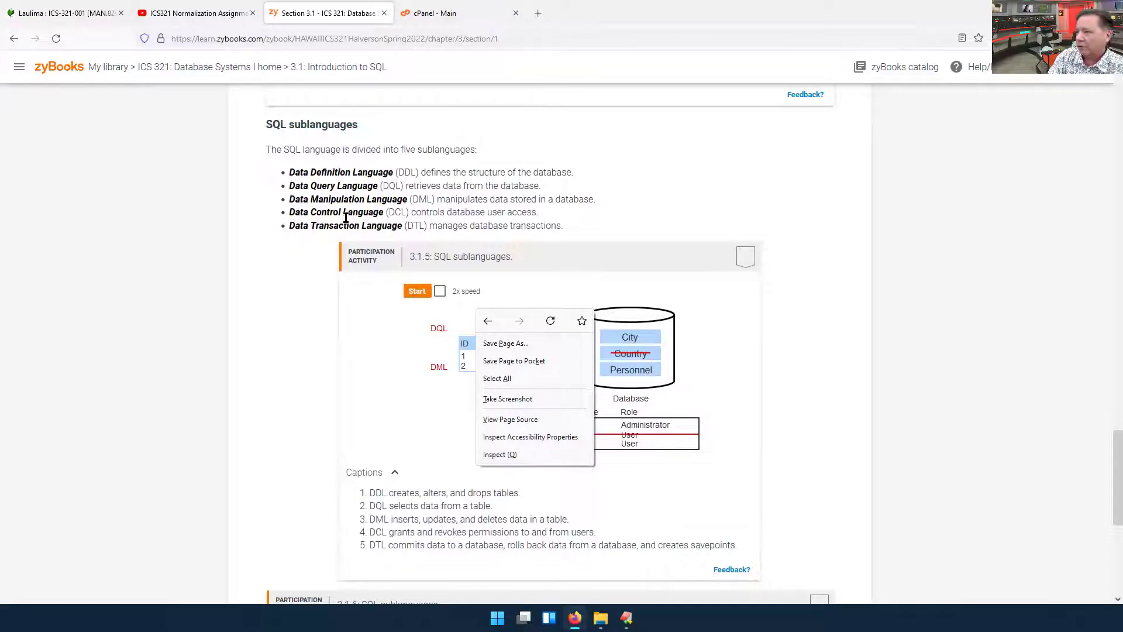
pyautogui.click(817, 322)
# Step: Open section 3.2 Creating and dropping databases at the CREATE DATABASE and DROP DATABASE example
pyautogui.scroll(-6, 819, 331)
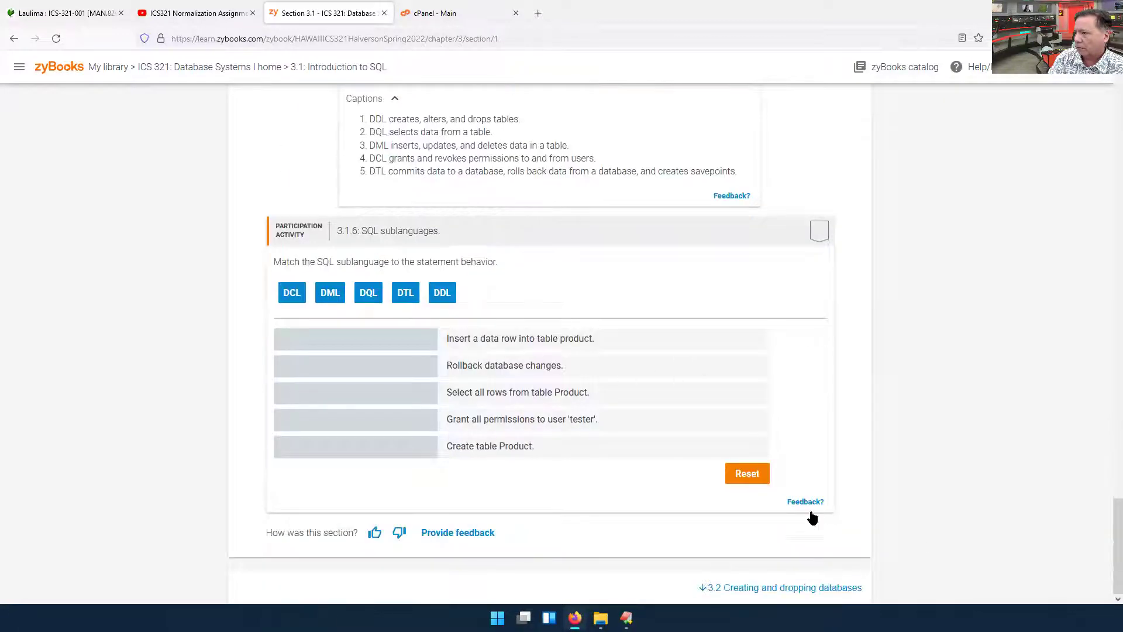
pyautogui.click(835, 590)
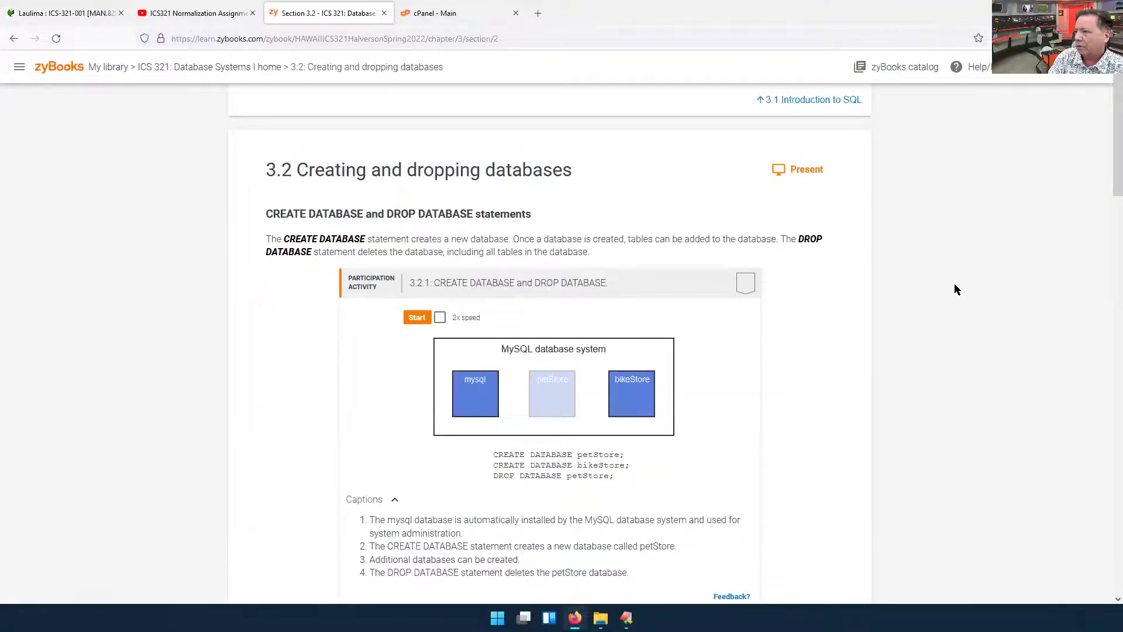
pyautogui.scroll(-2, 787, 383)
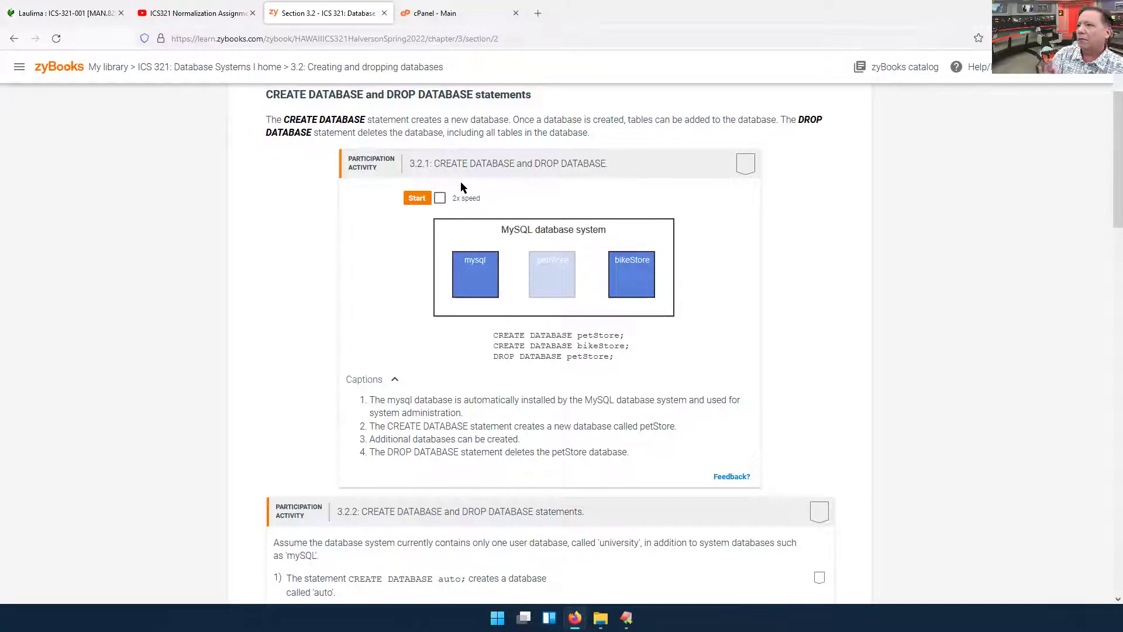
# Step: Switch to cPanel and open MySQL Databases to examine the Current Databases list with its rename and delete actions
pyautogui.click(490, 17)
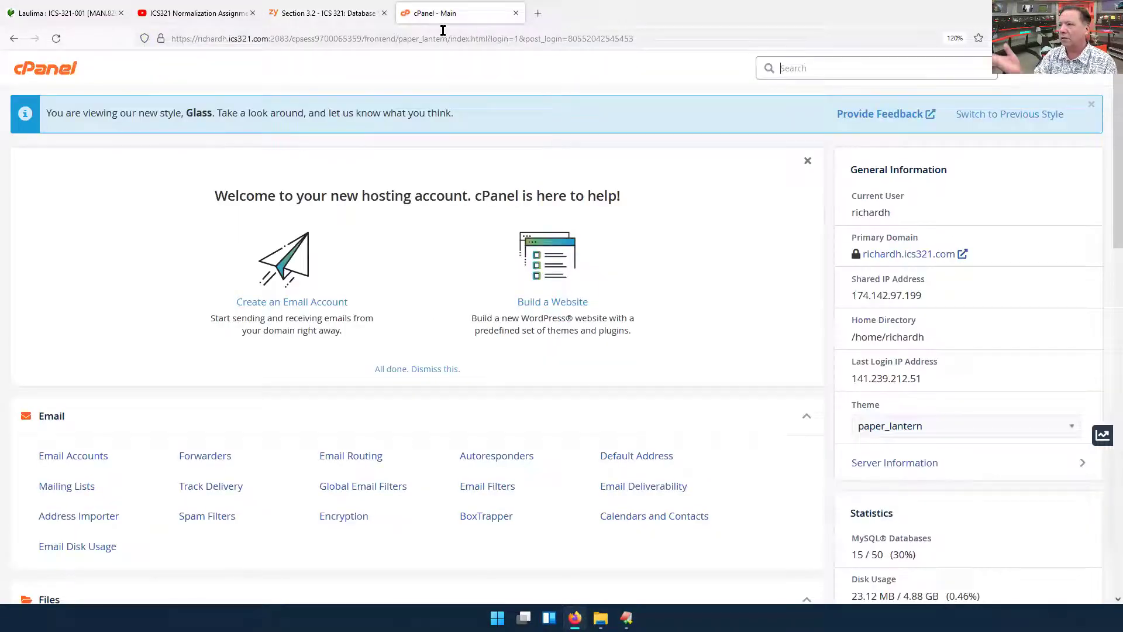
pyautogui.scroll(-5, 287, 393)
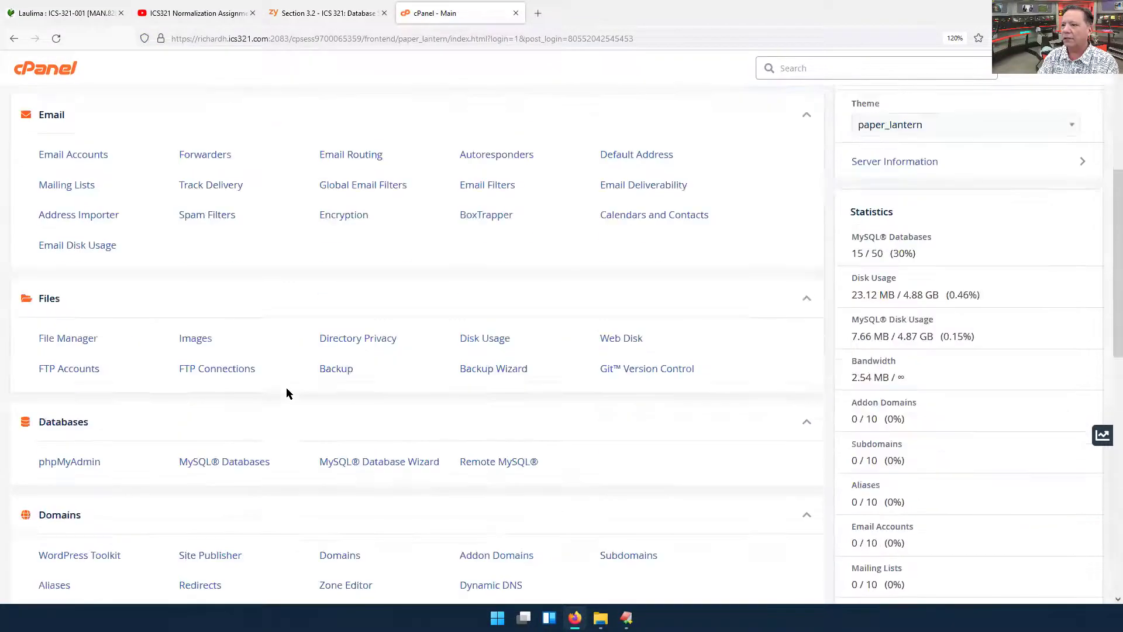
pyautogui.click(246, 393)
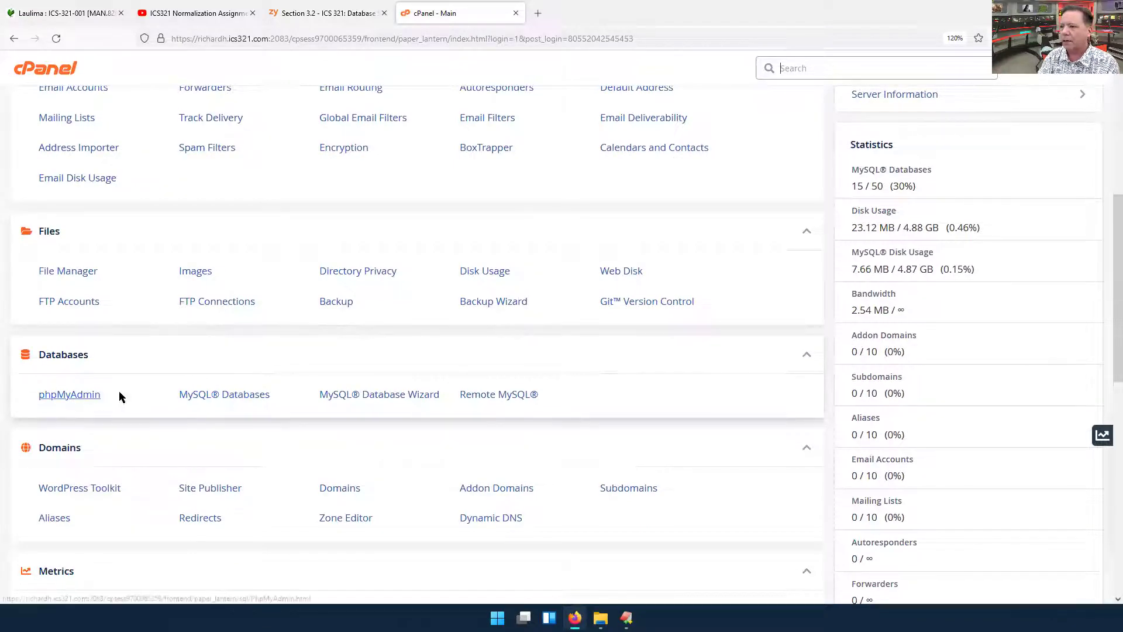
pyautogui.click(245, 398)
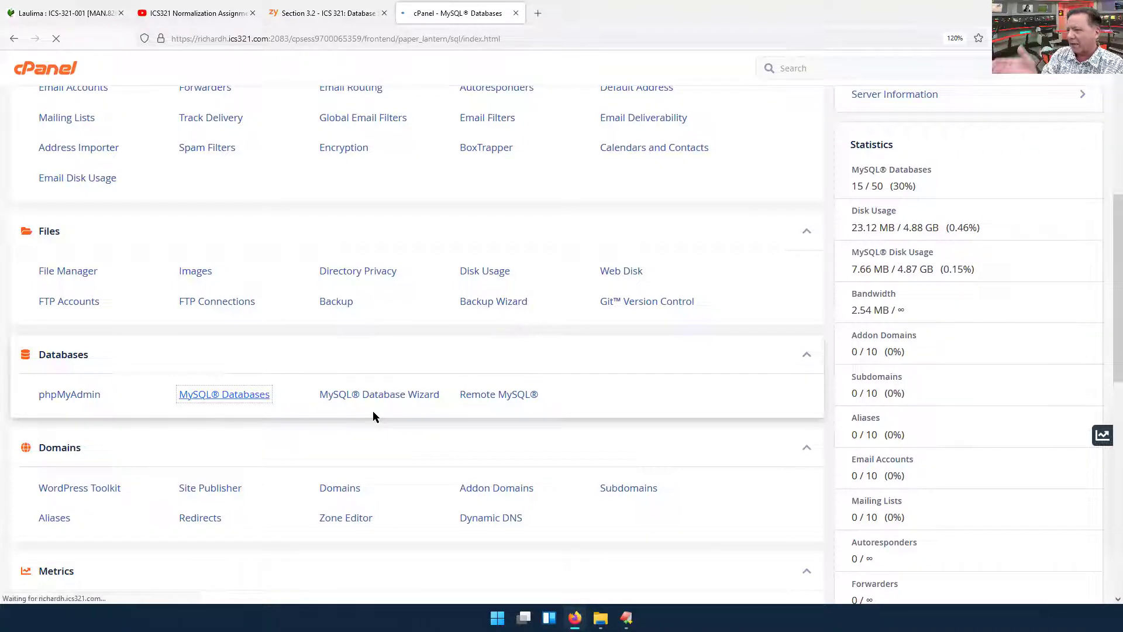
pyautogui.scroll(-6, 374, 410)
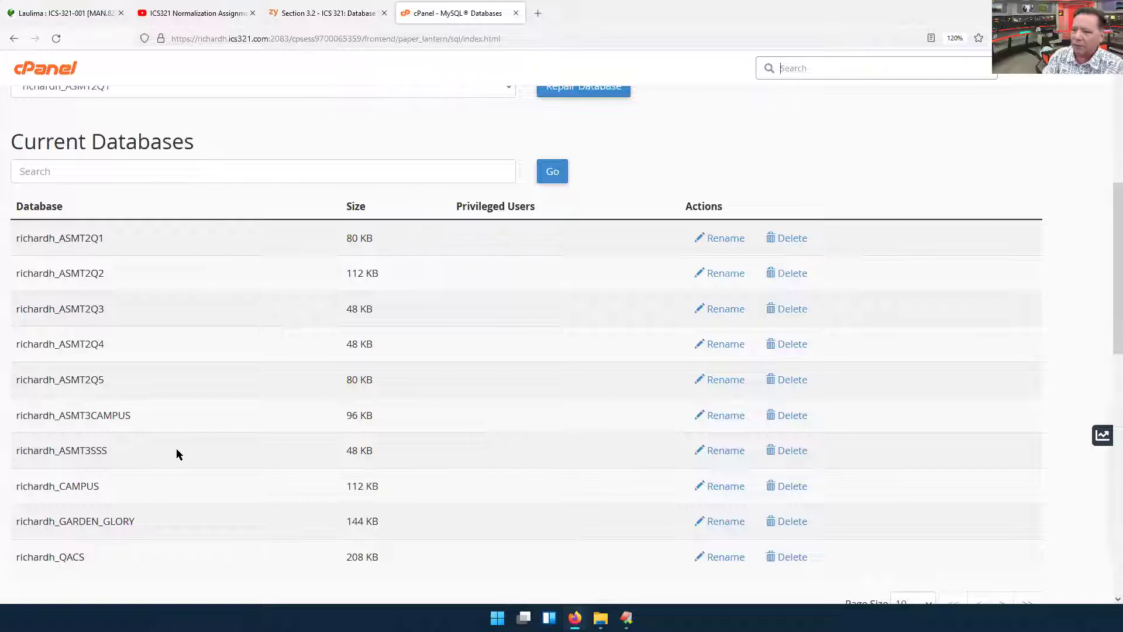
pyautogui.scroll(-2, 146, 445)
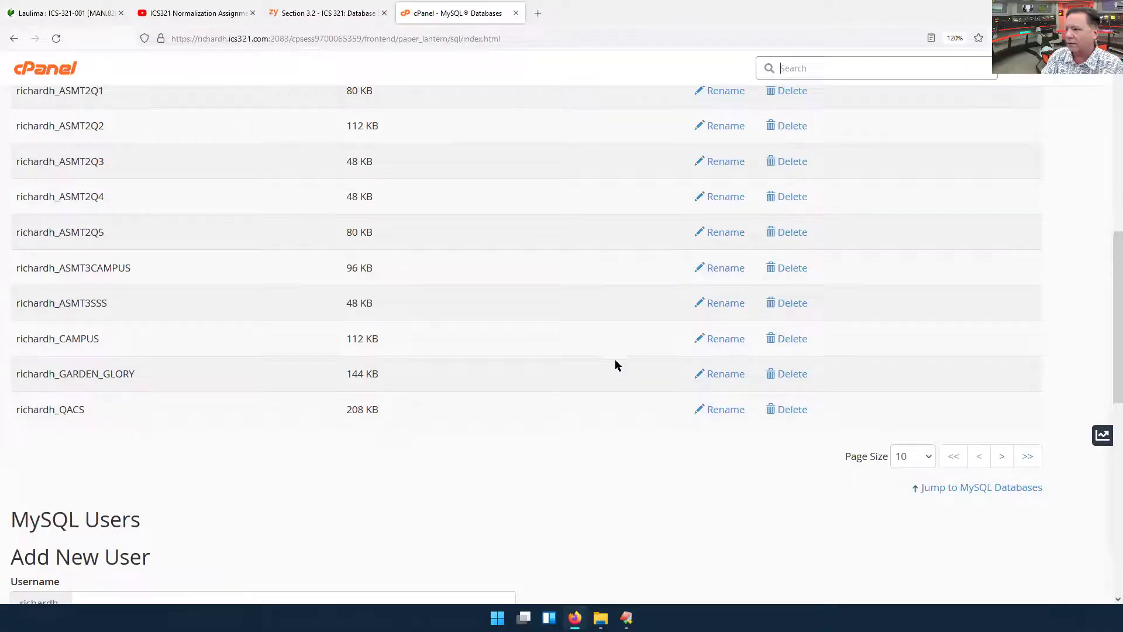
pyautogui.scroll(3, 615, 361)
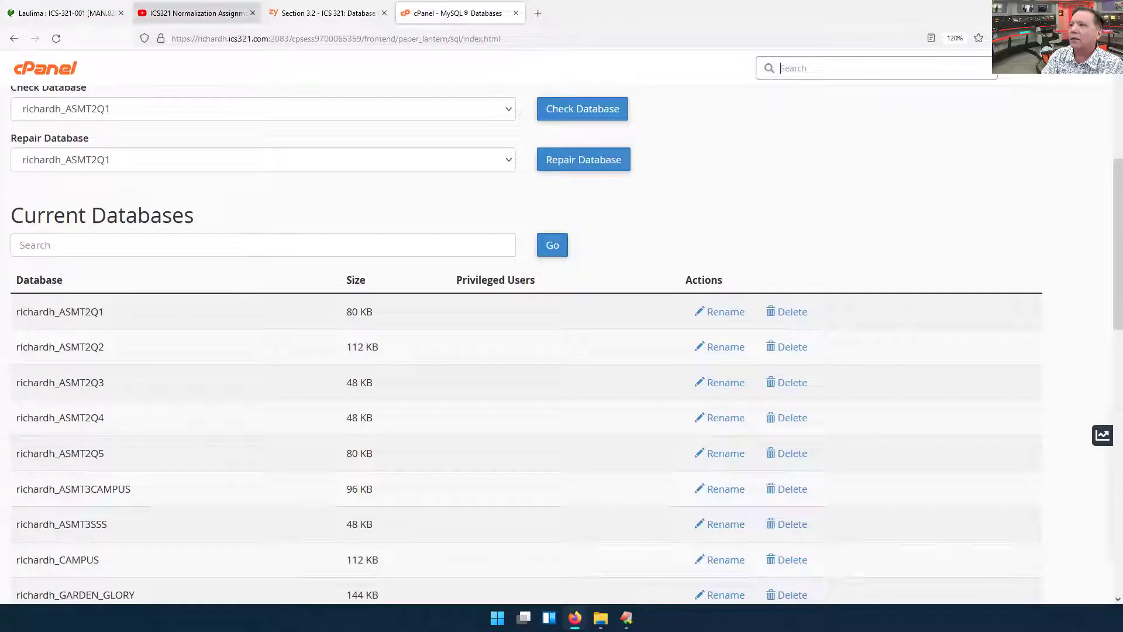
# Step: Return to the cPanel main page and launch phpMyAdmin with its server-level SQL query editor open
pyautogui.click(14, 39)
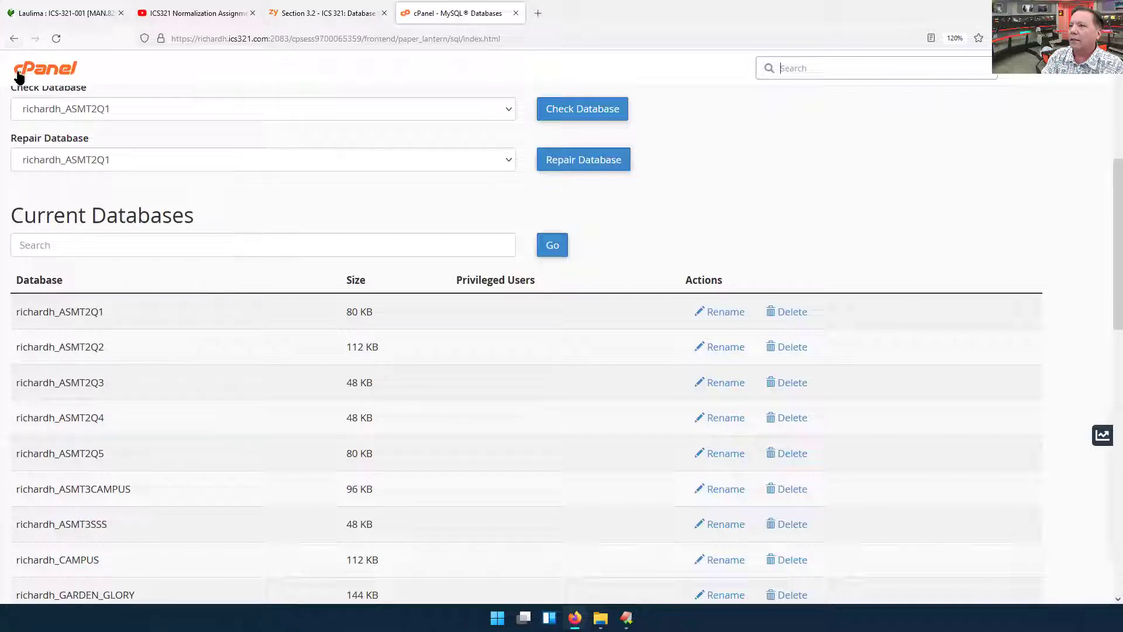
pyautogui.scroll(-5, 534, 290)
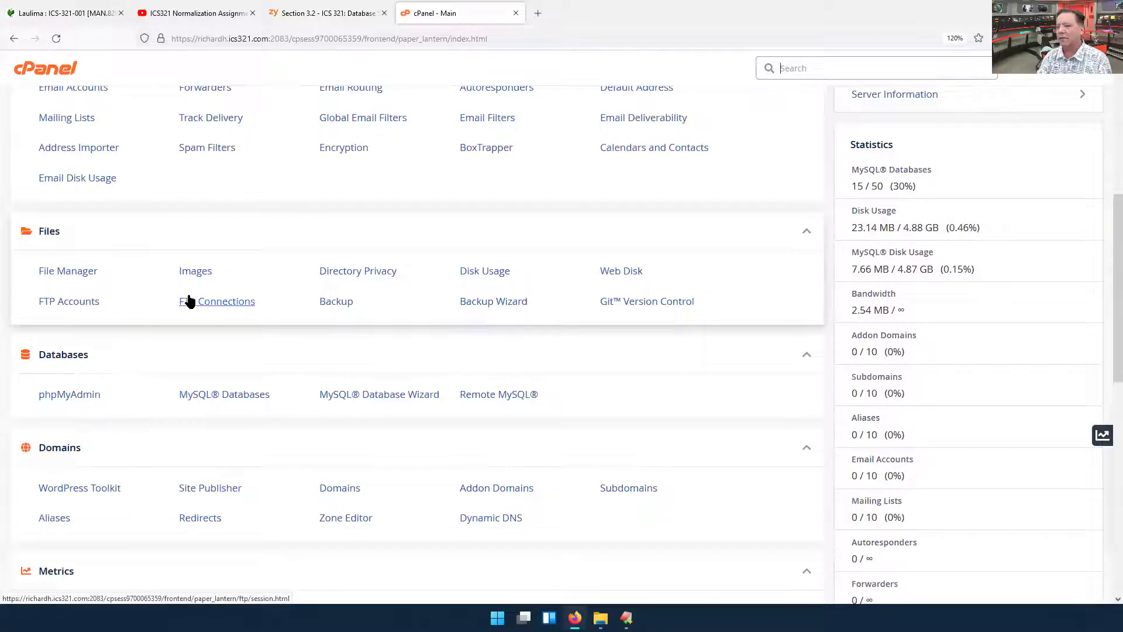
pyautogui.click(65, 400)
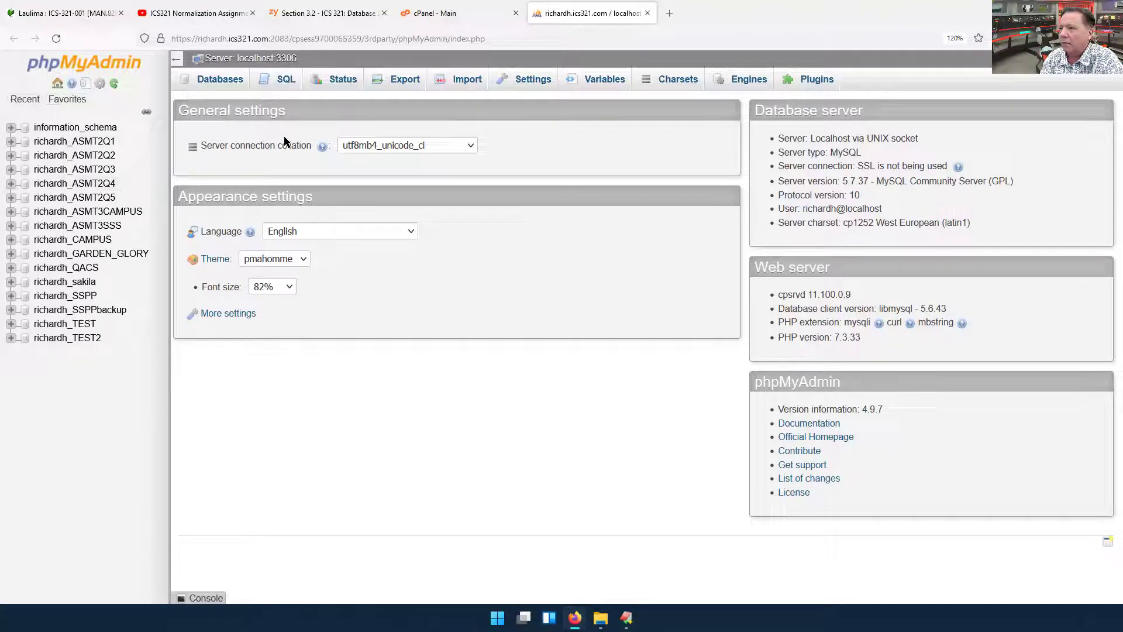
pyautogui.click(286, 82)
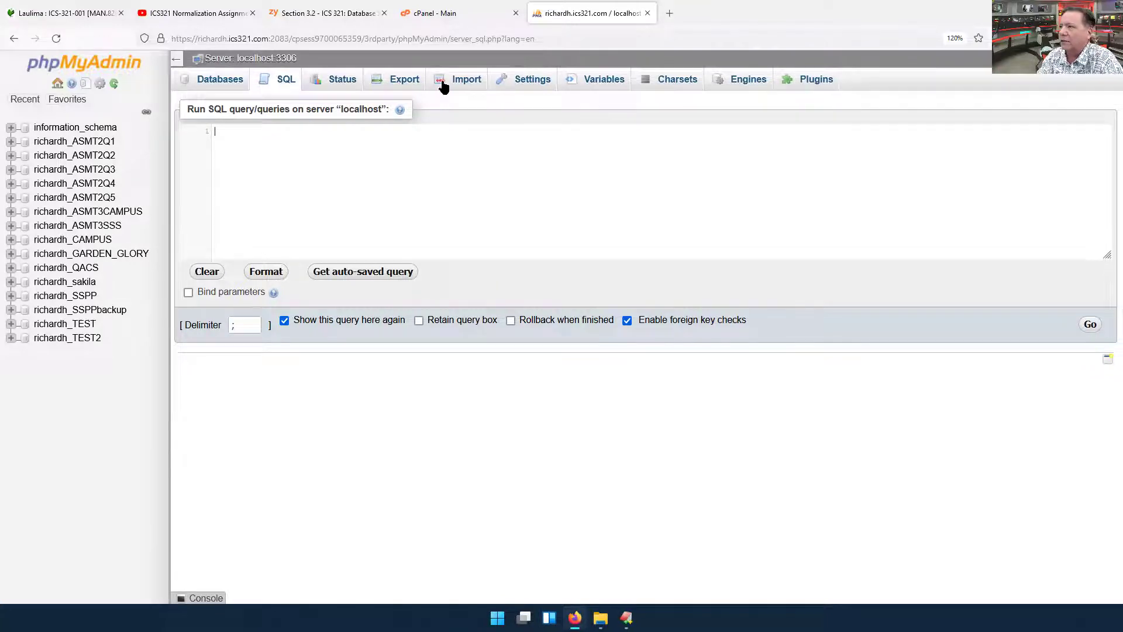
# Step: Switch back to zyBooks section 3.2 and read the activity 3.2.2 questions on CREATE DATABASE and DROP DATABASE
pyautogui.click(303, 19)
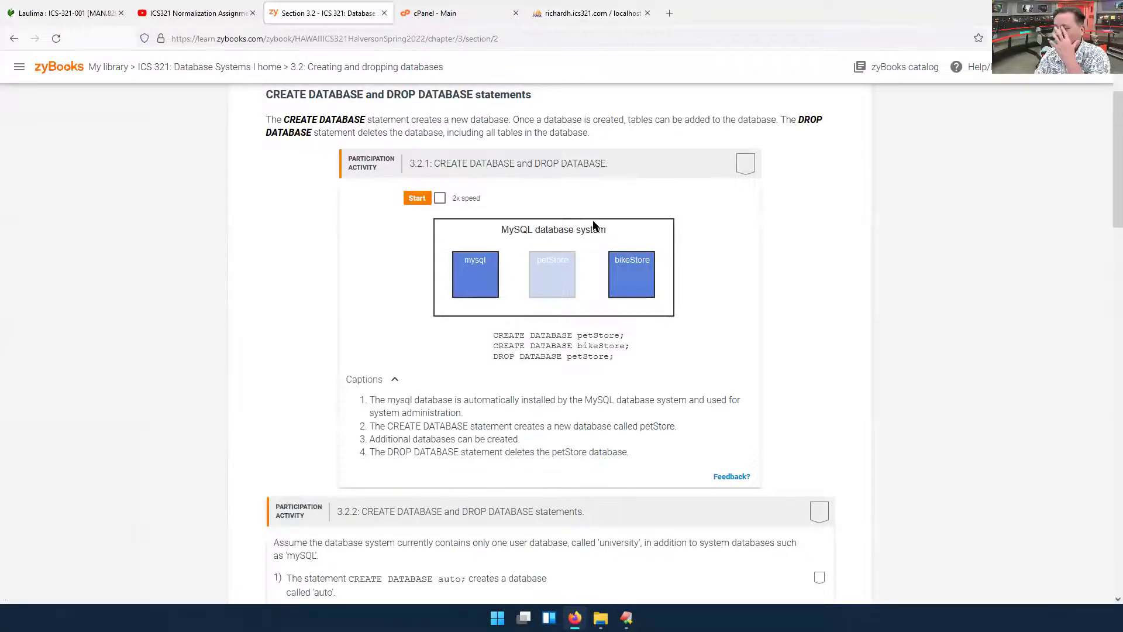
pyautogui.scroll(-5, 602, 231)
pyautogui.scroll(-2, 606, 236)
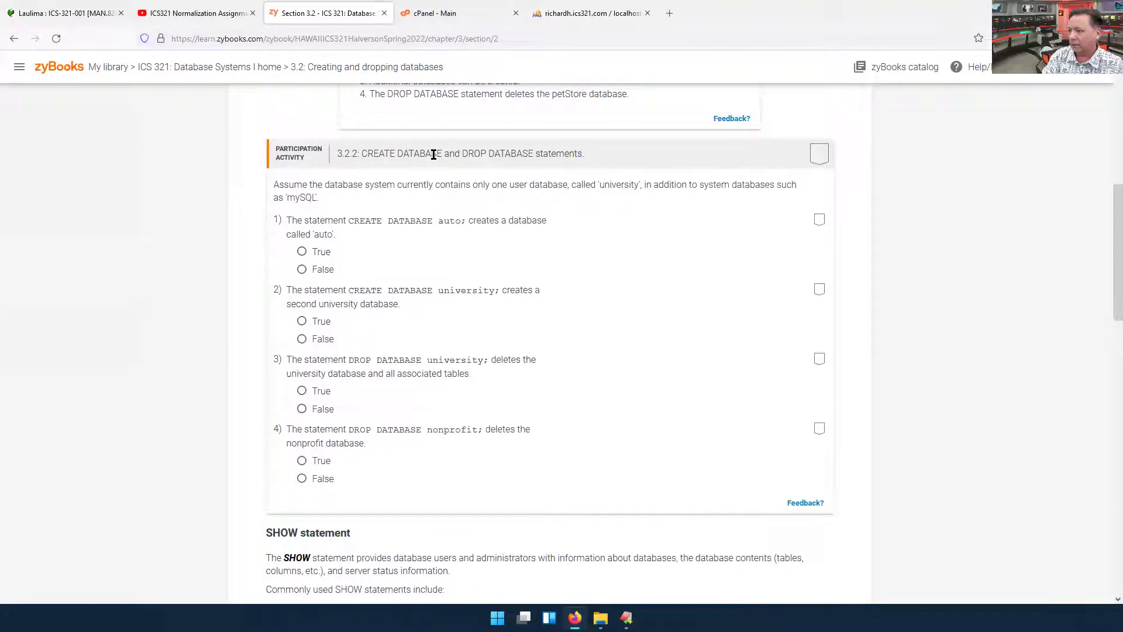
pyautogui.scroll(-1, 605, 156)
pyautogui.scroll(2, 592, 133)
# Step: Review the Current Databases list in cPanel's MySQL Databases again, and return to zyBooks section 3.2
pyautogui.click(460, 16)
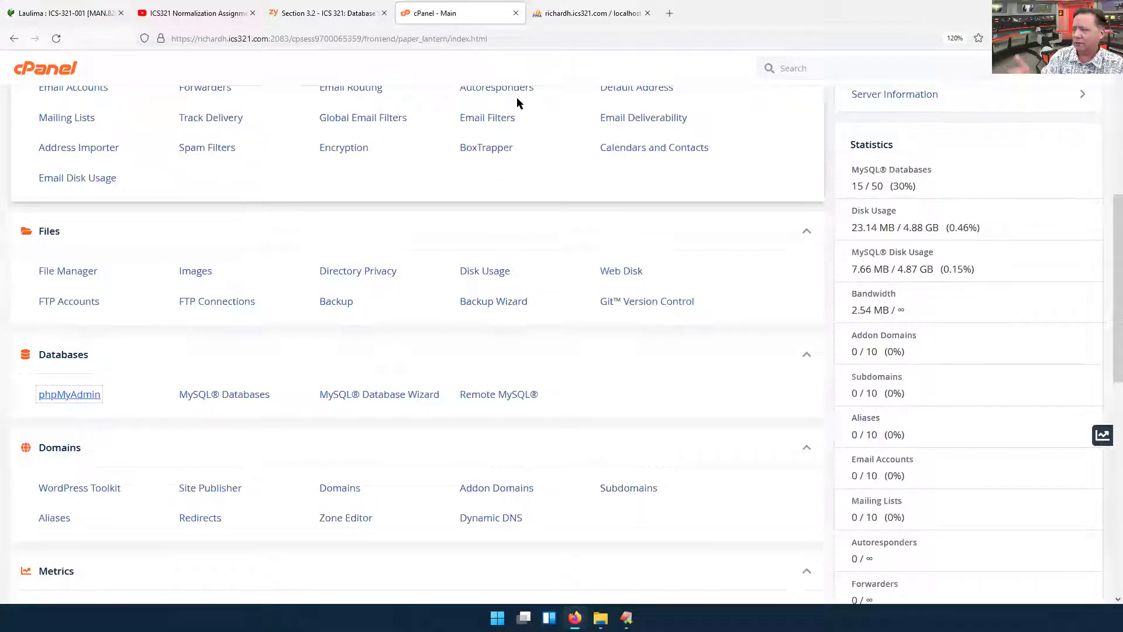
pyautogui.click(254, 398)
pyautogui.scroll(-7, 760, 336)
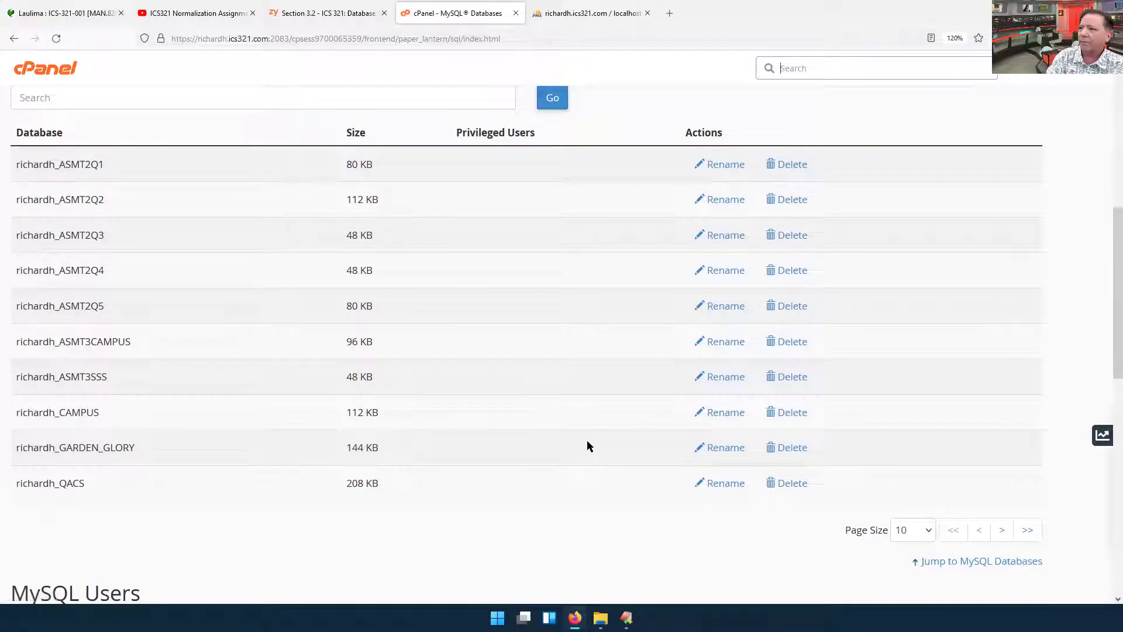
pyautogui.click(310, 13)
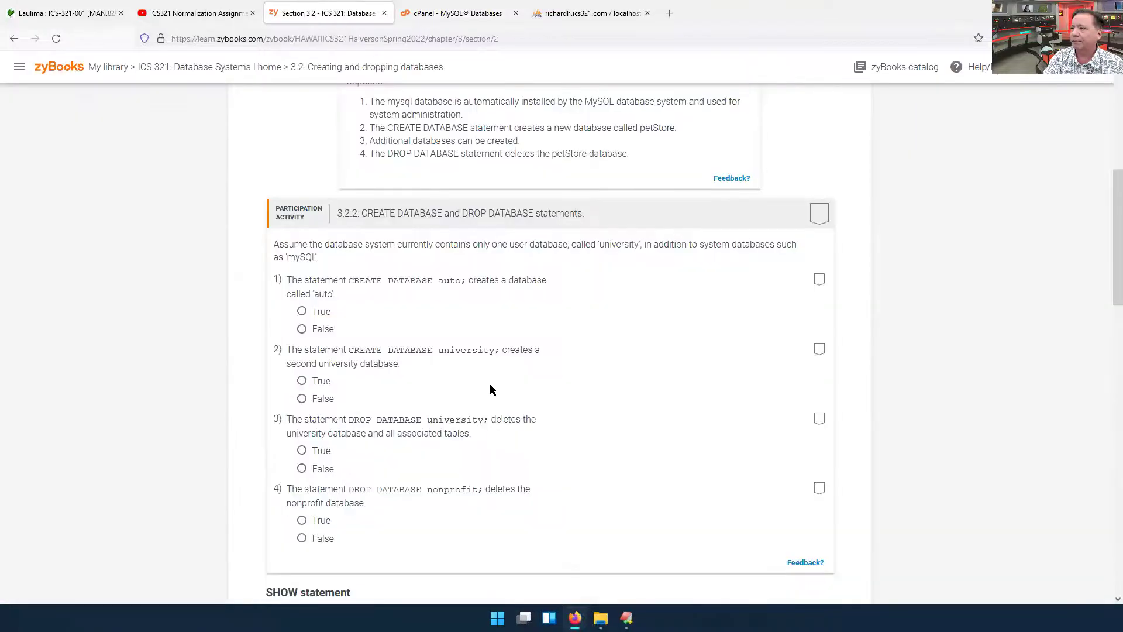
# Step: Find the SHOW statement section in zyBooks, shrink the browser window, and move phpMyAdmin into its own window beside it
pyautogui.scroll(-7, 490, 385)
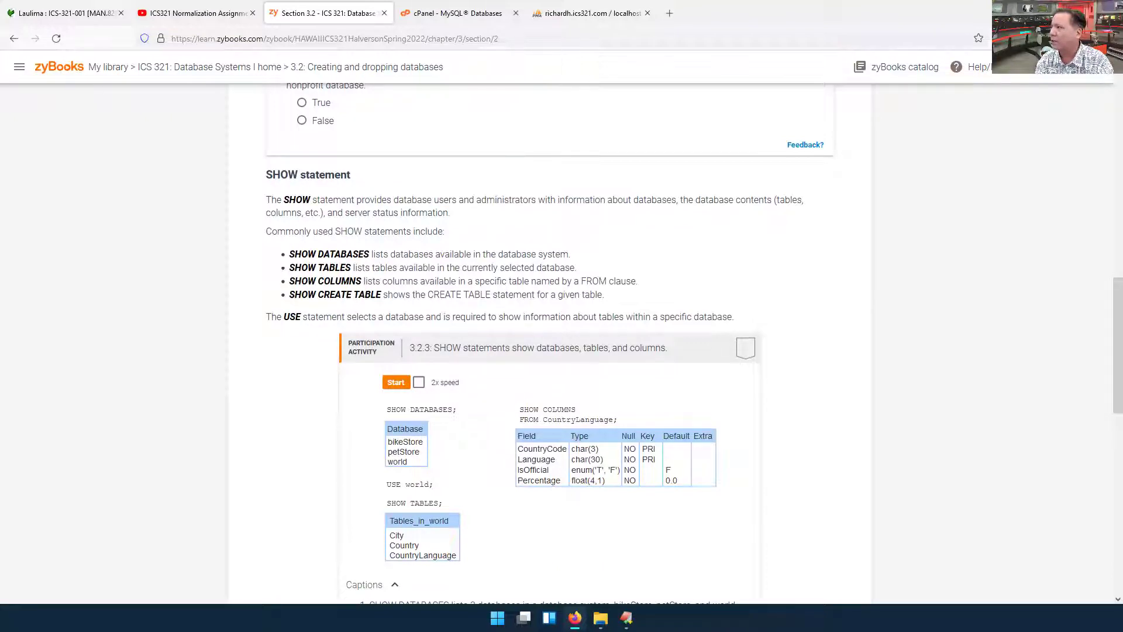
pyautogui.doubleClick(940, 23)
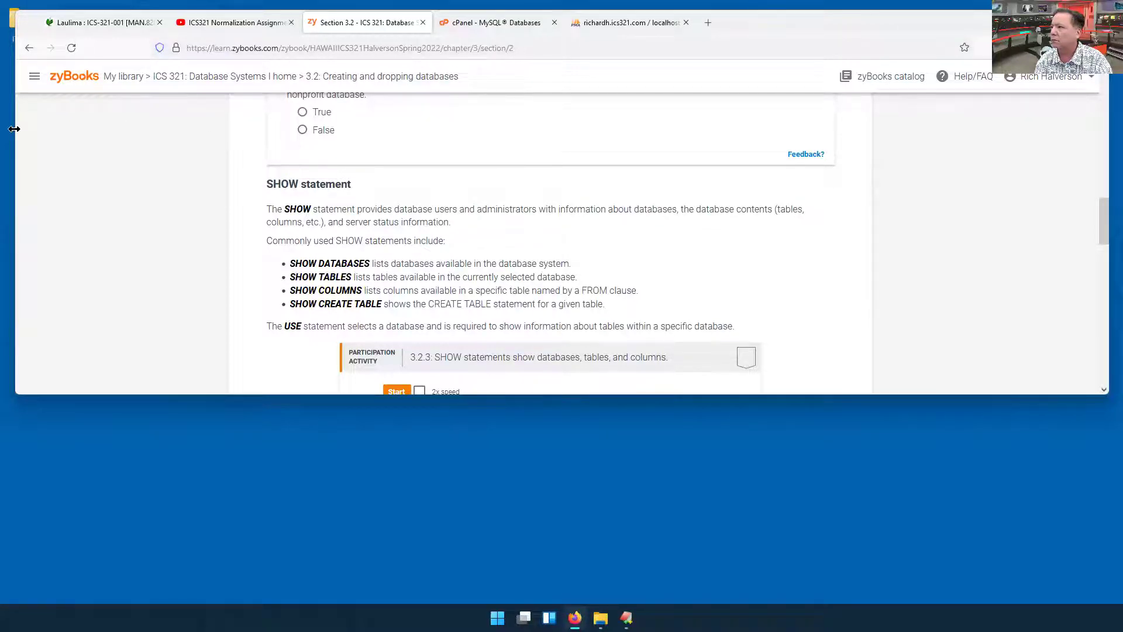
pyautogui.moveTo(14, 128); pyautogui.dragTo(519, 128)
pyautogui.click(935, 22)
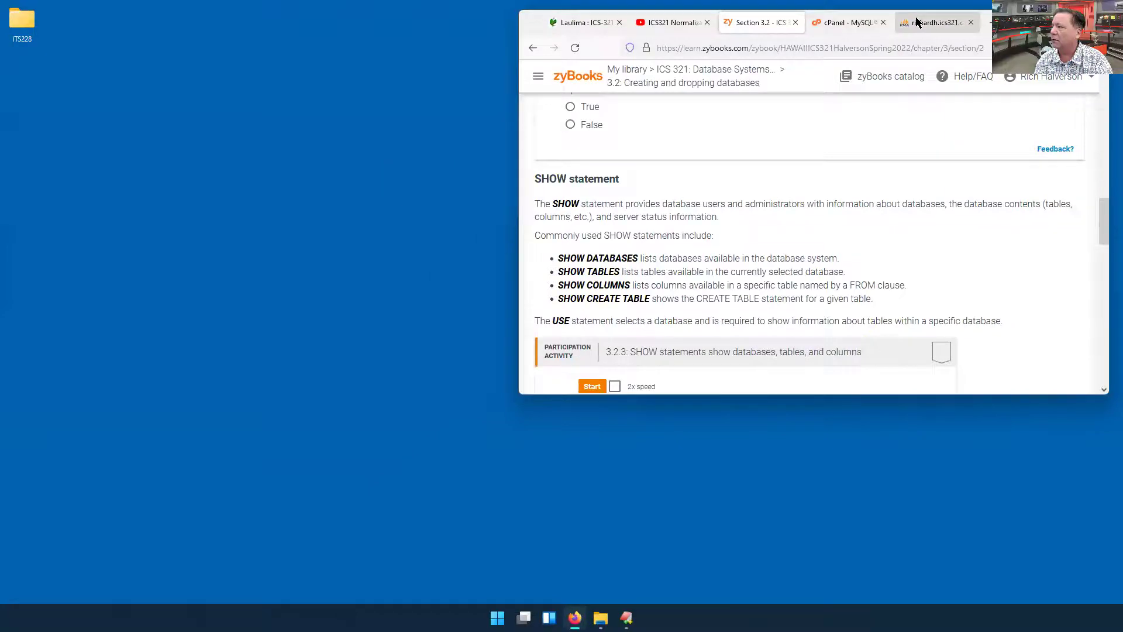
pyautogui.moveTo(890, 78); pyautogui.dragTo(273, 122)
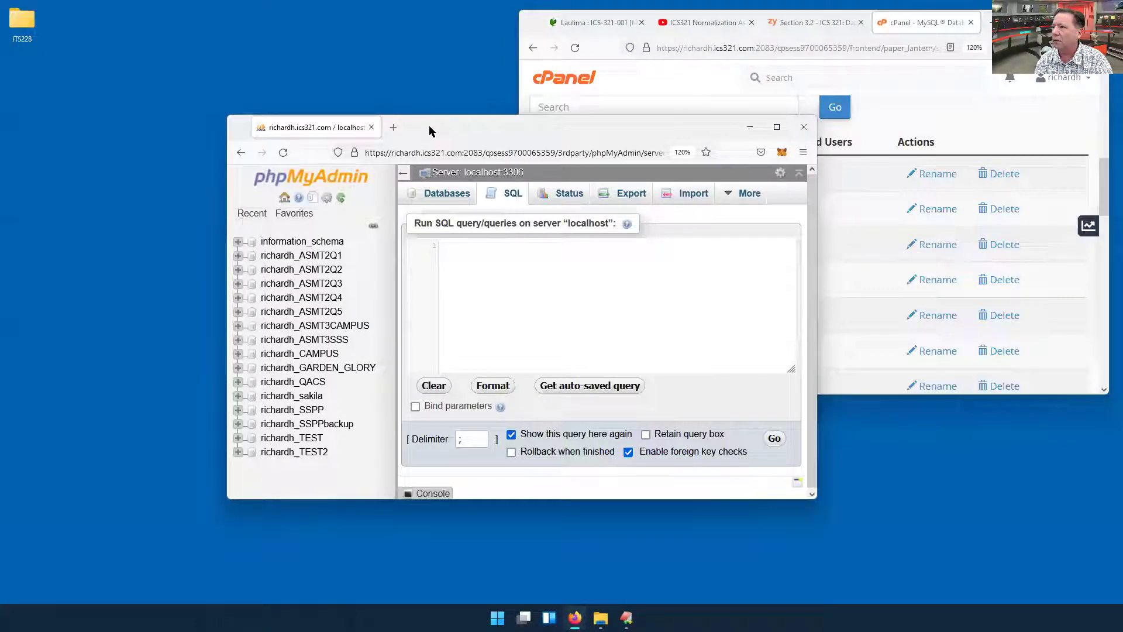
pyautogui.moveTo(429, 130); pyautogui.dragTo(203, 30)
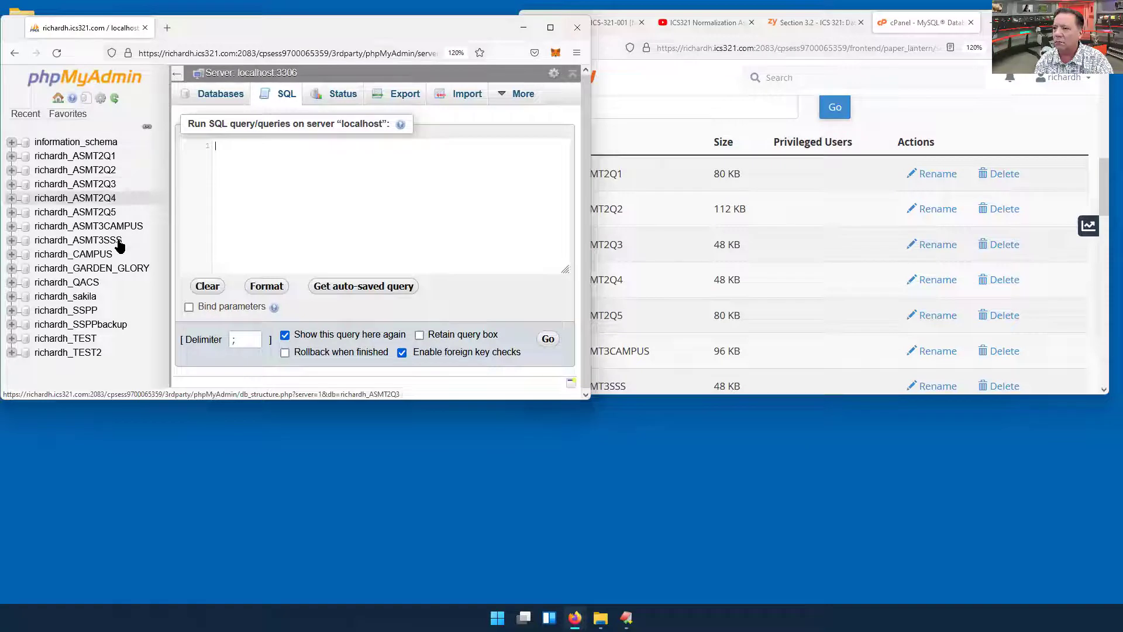
# Step: Open the sakila database in phpMyAdmin and browse its actor table, enlarging the window to fit the columns
pyautogui.click(92, 297)
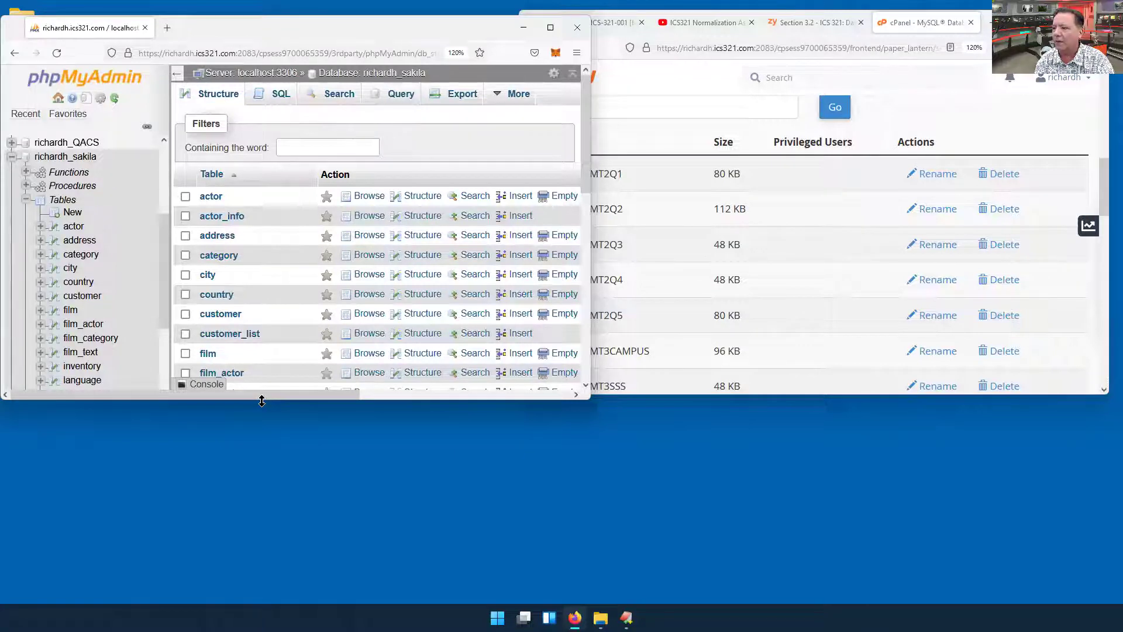
pyautogui.moveTo(261, 401); pyautogui.dragTo(251, 550)
pyautogui.click(214, 196)
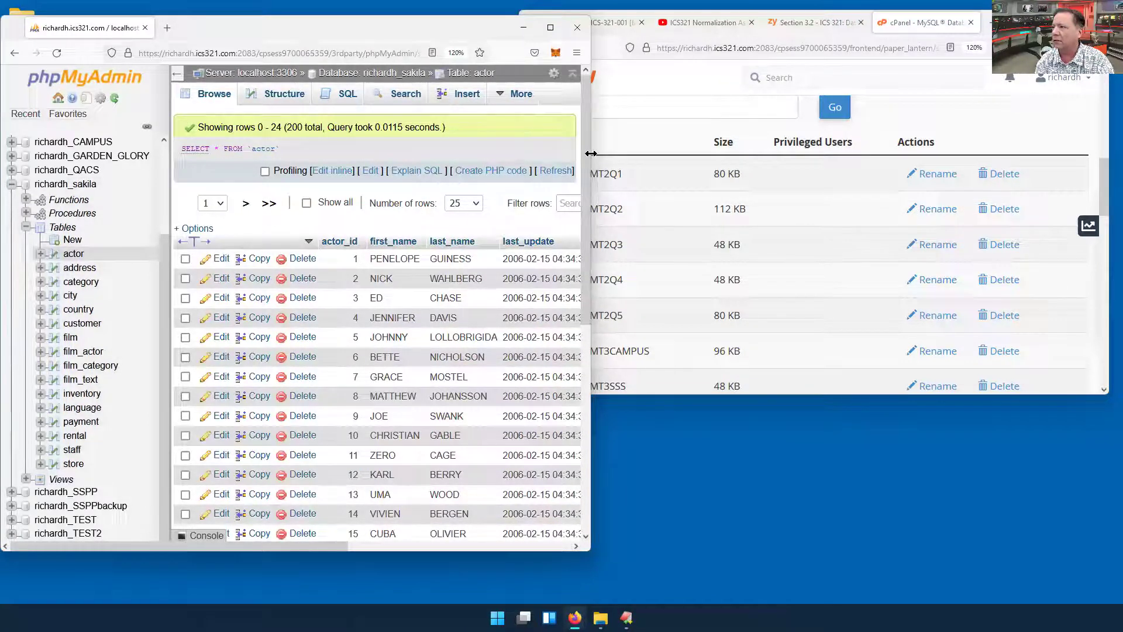
pyautogui.moveTo(590, 153); pyautogui.dragTo(783, 149)
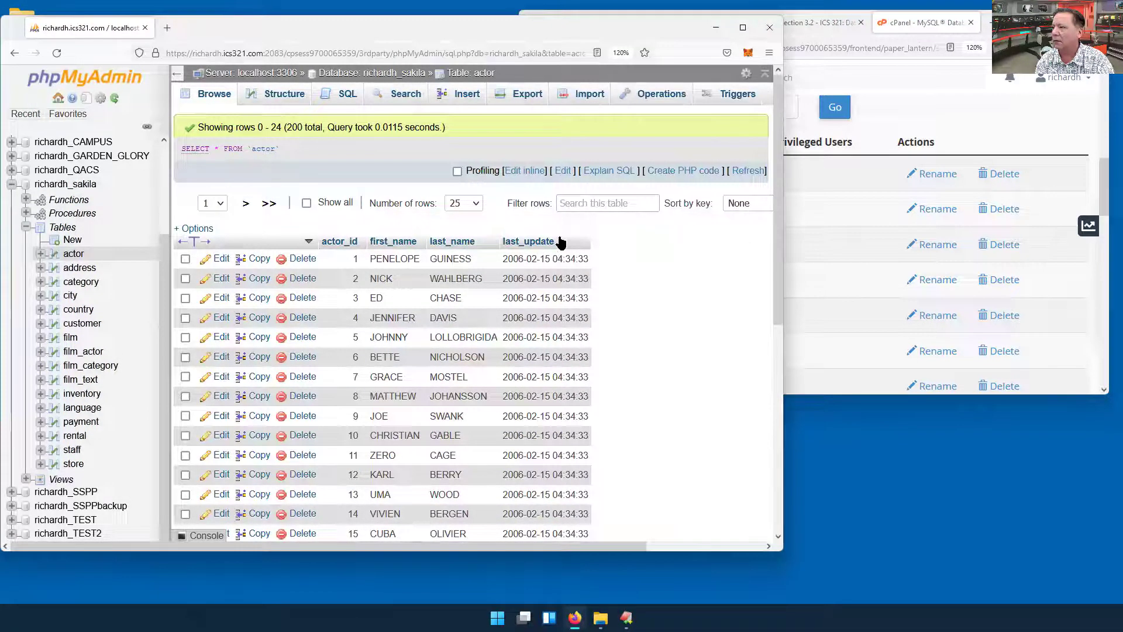
# Step: Bring up zyBooks section 3.2 for reference, and run "show databases" in phpMyAdmin's server-level SQL editor
pyautogui.click(911, 96)
pyautogui.click(808, 25)
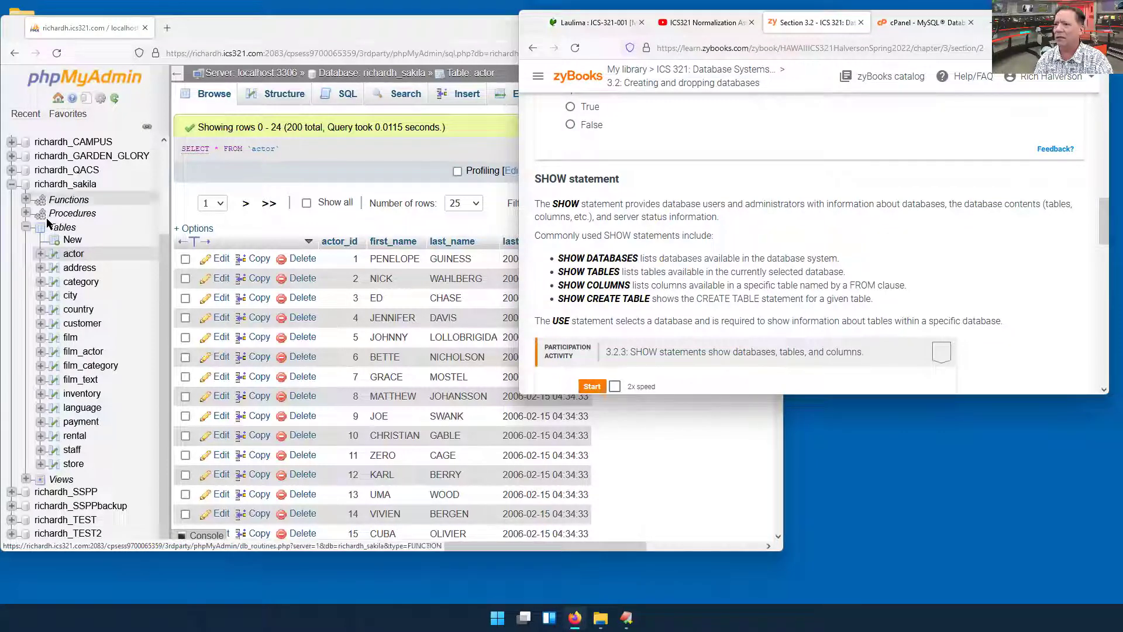
pyautogui.click(277, 77)
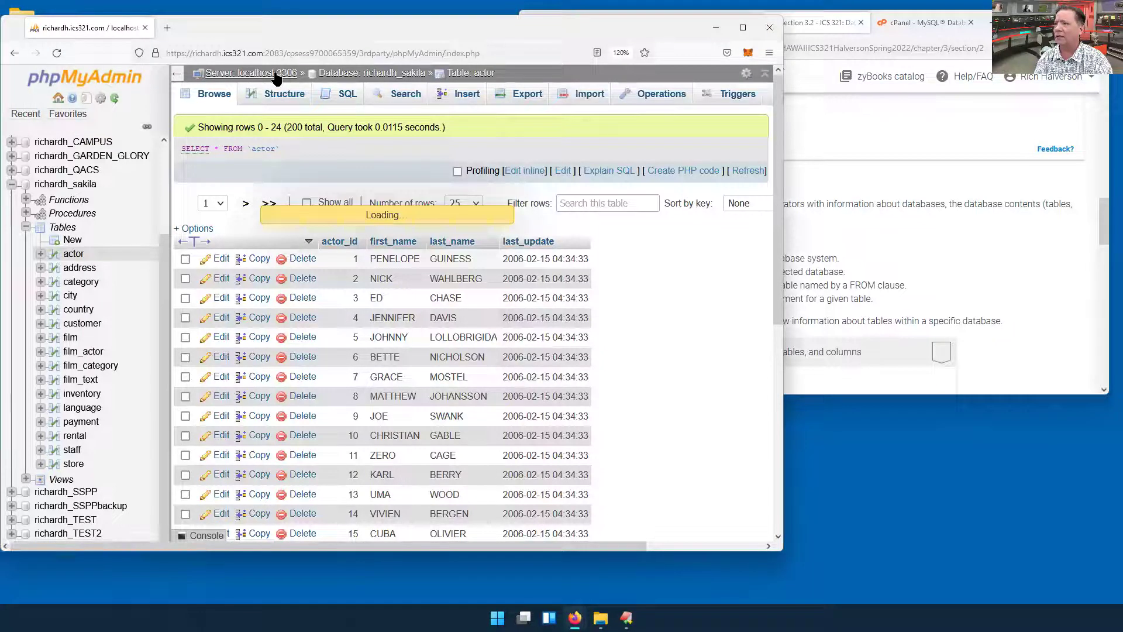
pyautogui.click(279, 94)
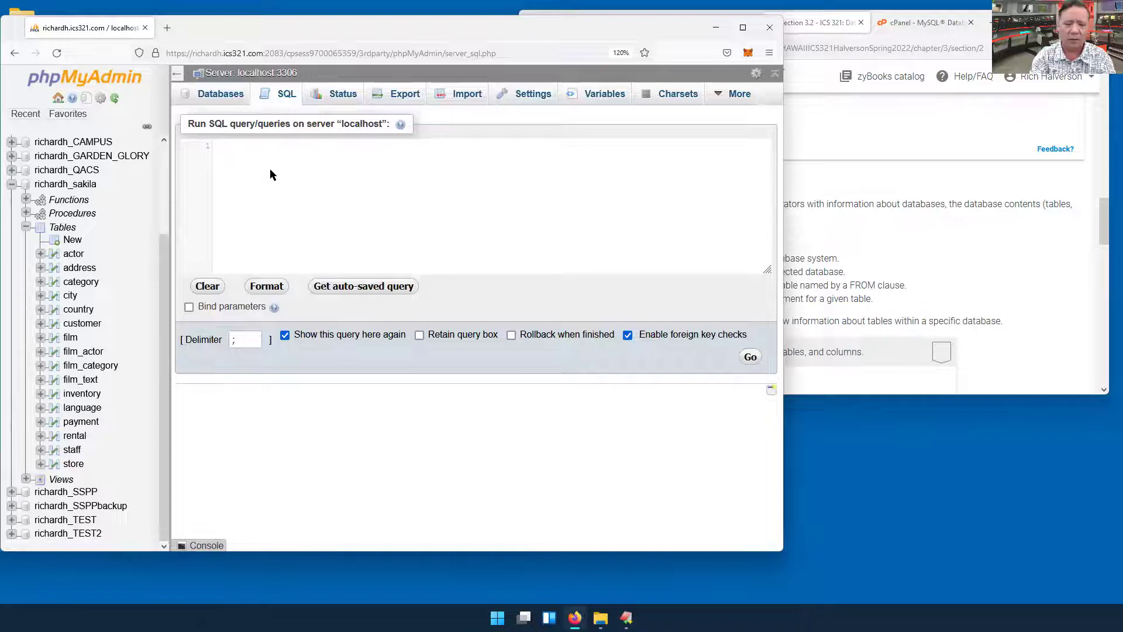
pyautogui.write('show database')
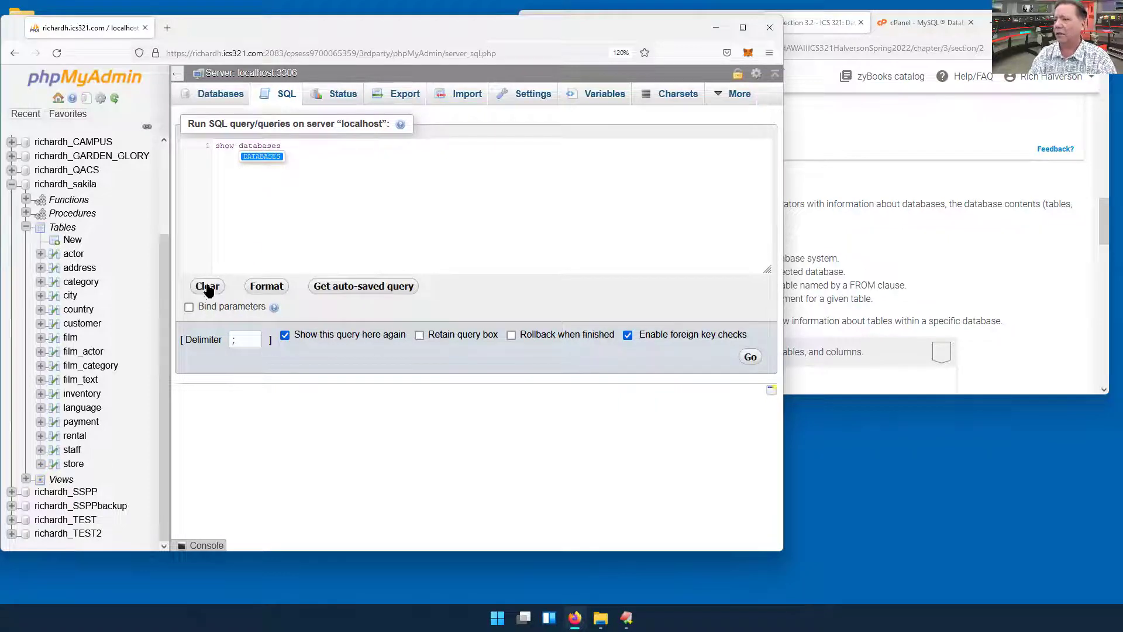
pyautogui.write('s')
pyautogui.click(750, 359)
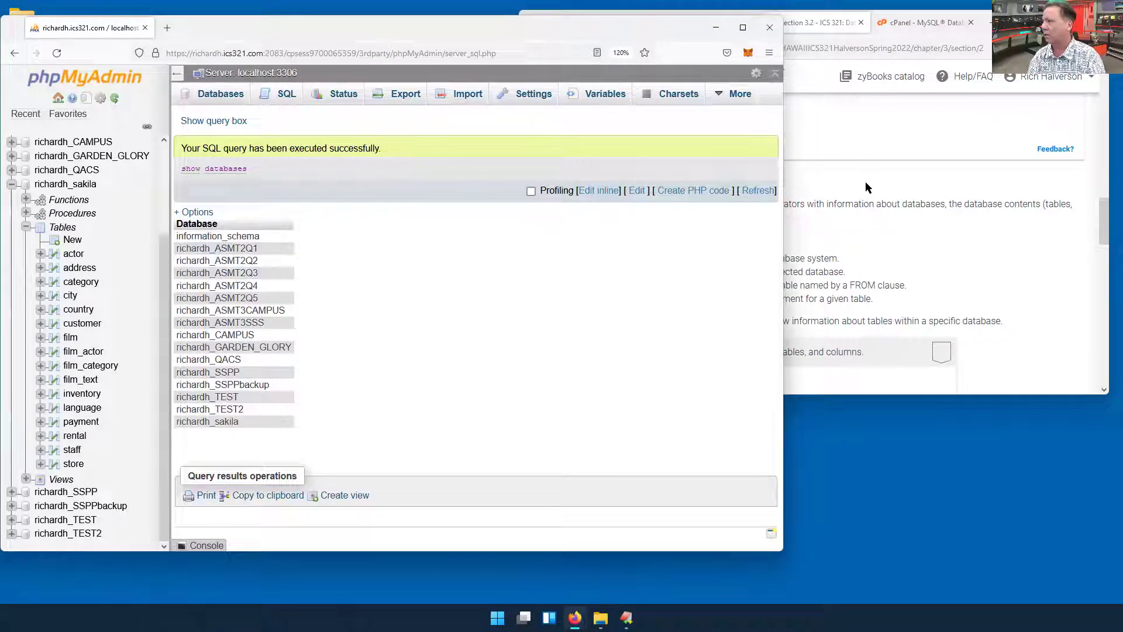
# Step: Check the SHOW statement list in zyBooks, and try running "show tables" in phpMyAdmin's server-level SQL editor
pyautogui.click(875, 263)
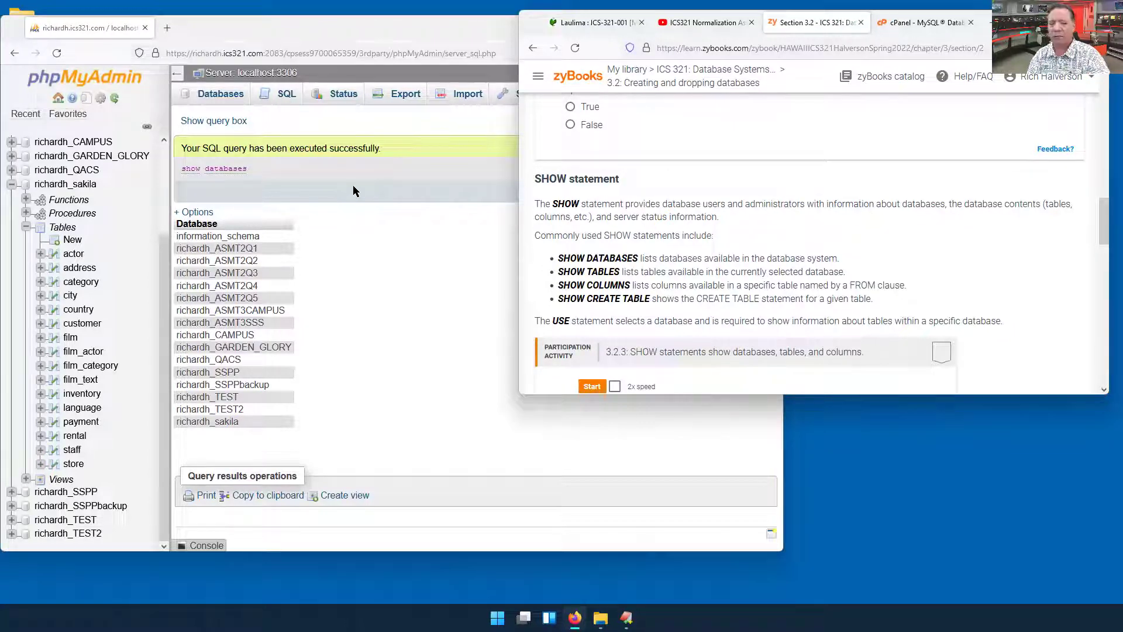
pyautogui.click(285, 101)
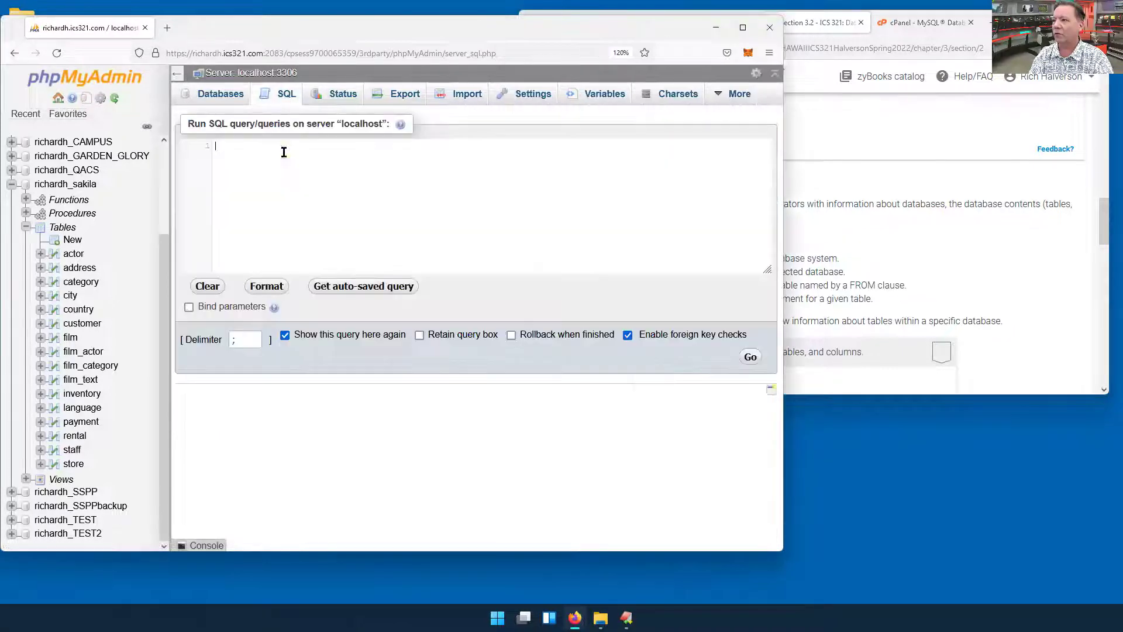
pyautogui.write('show tables')
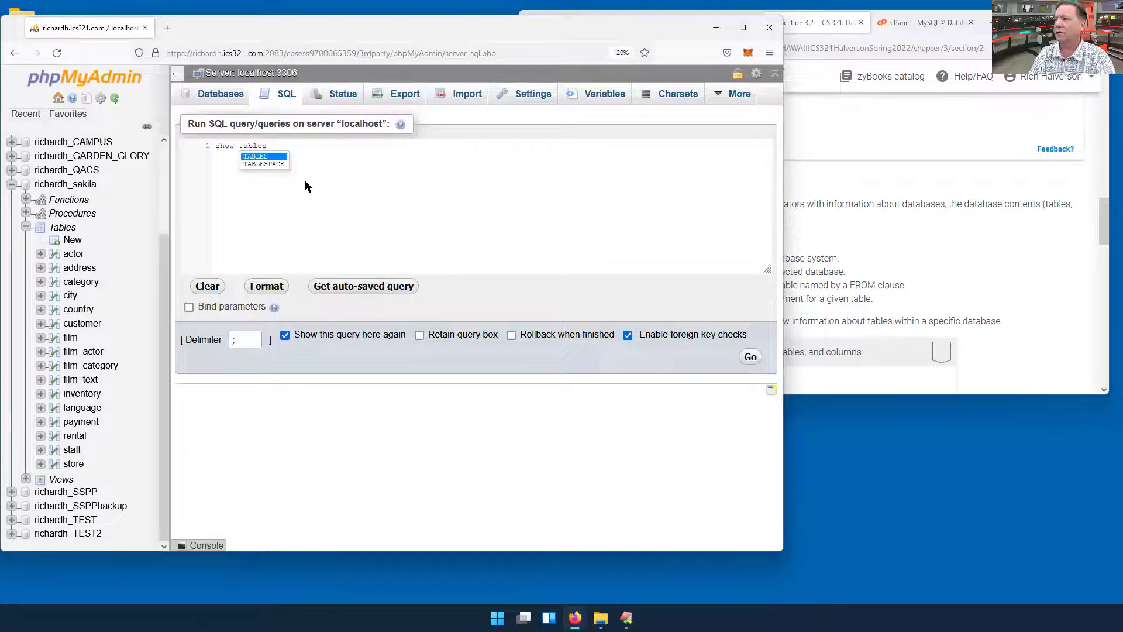
pyautogui.click(751, 357)
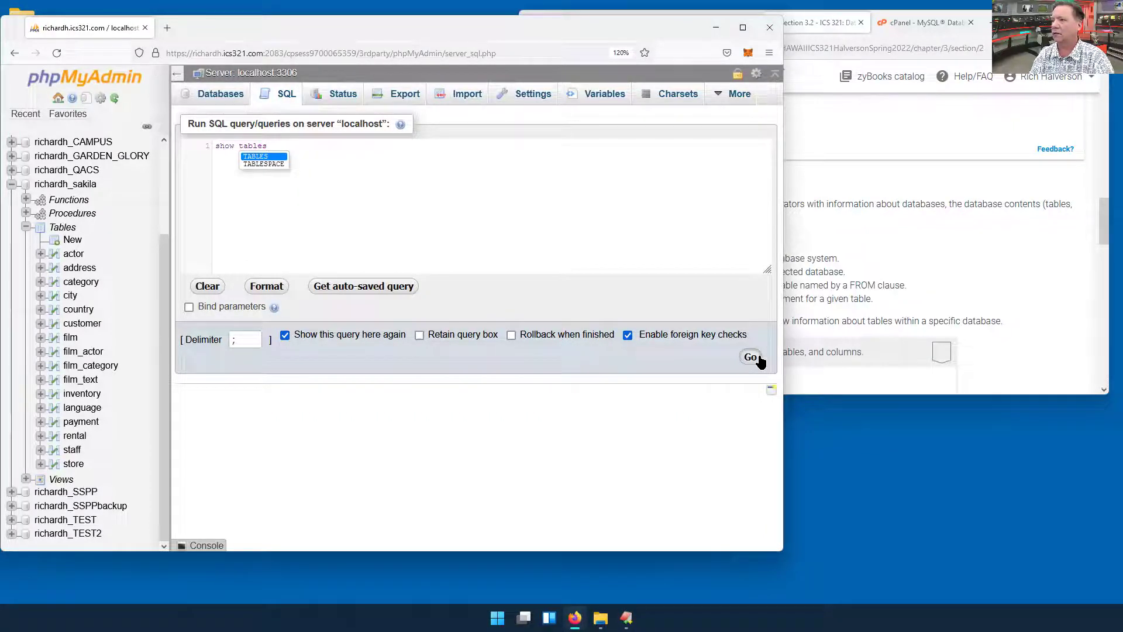
pyautogui.scroll(-1, 653, 401)
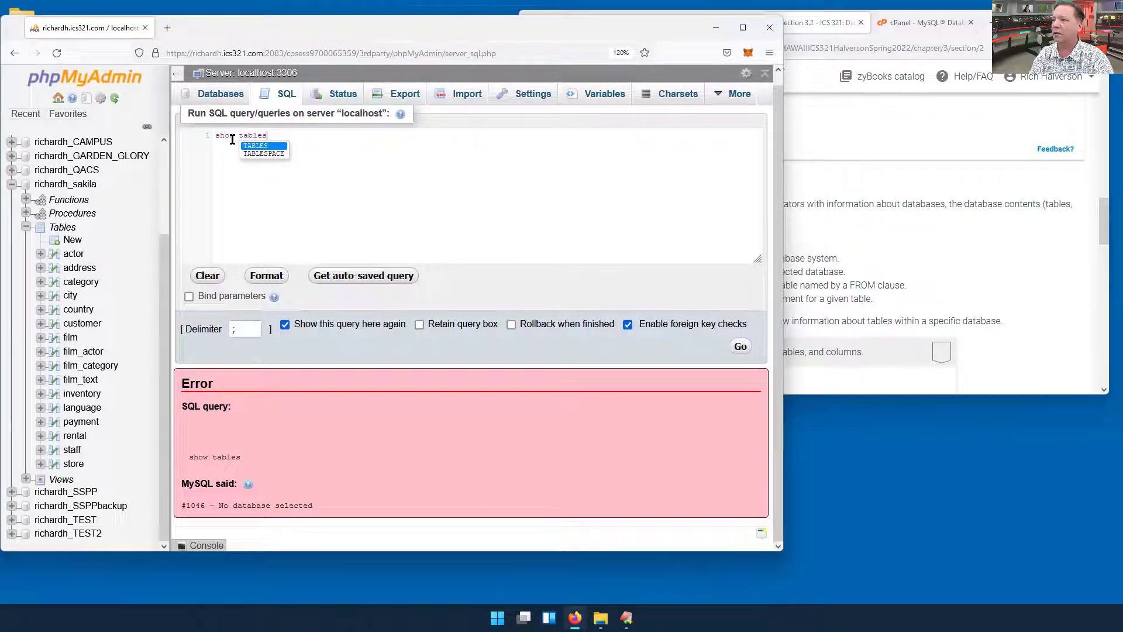
# Step: Insert a "use" statement for the sakila database, ending in a semicolon, above "show tables" and run both
pyautogui.click(341, 138)
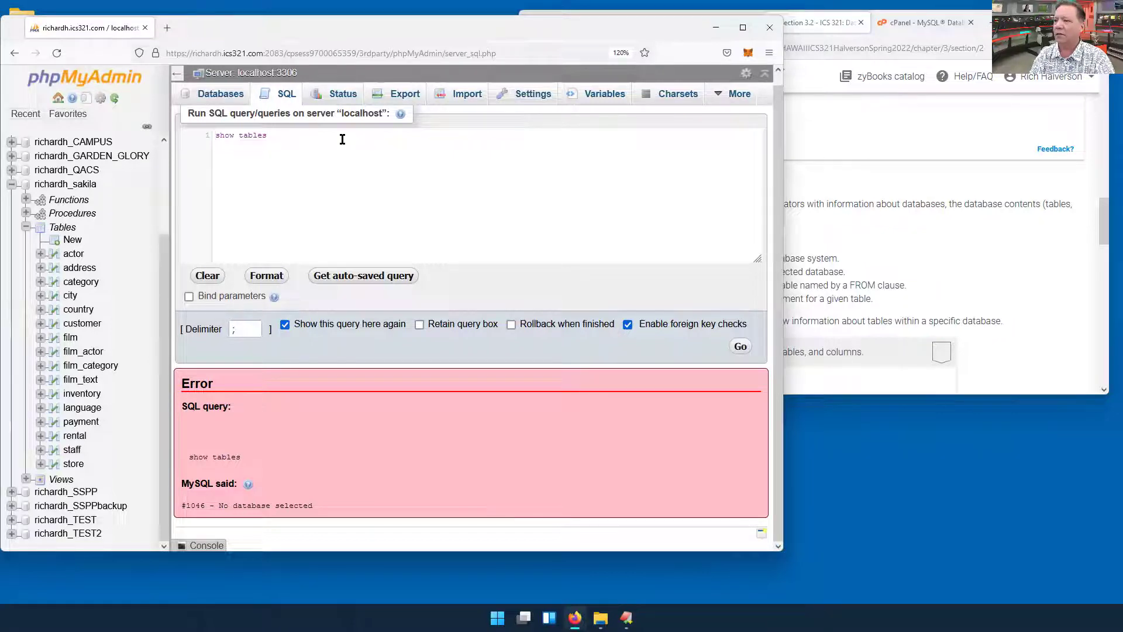
pyautogui.press('Return')
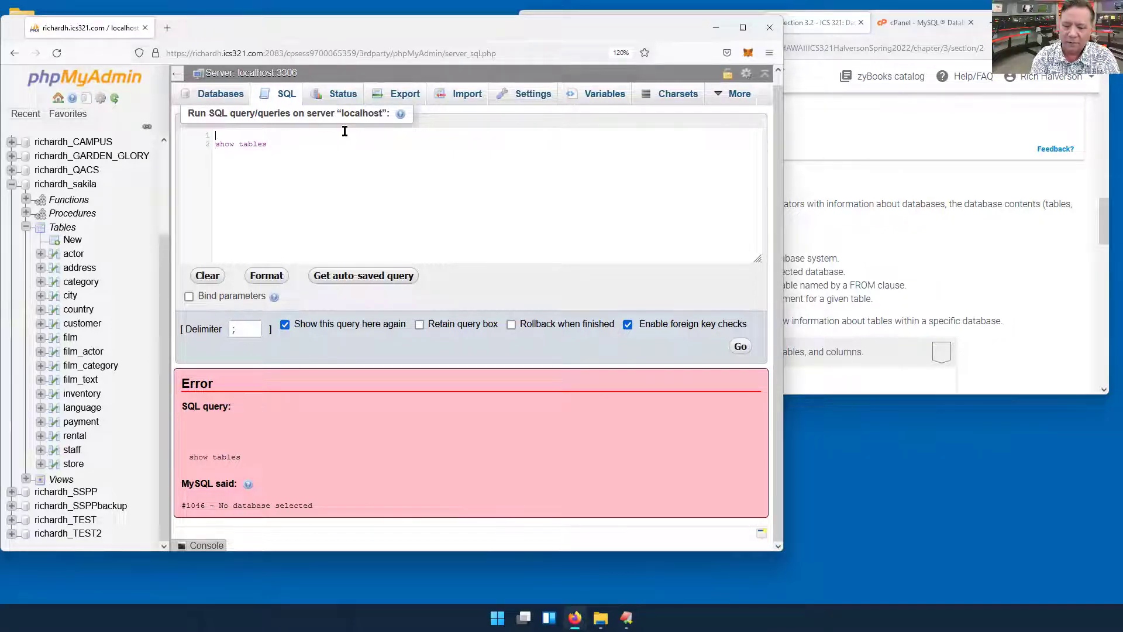
pyautogui.write('use')
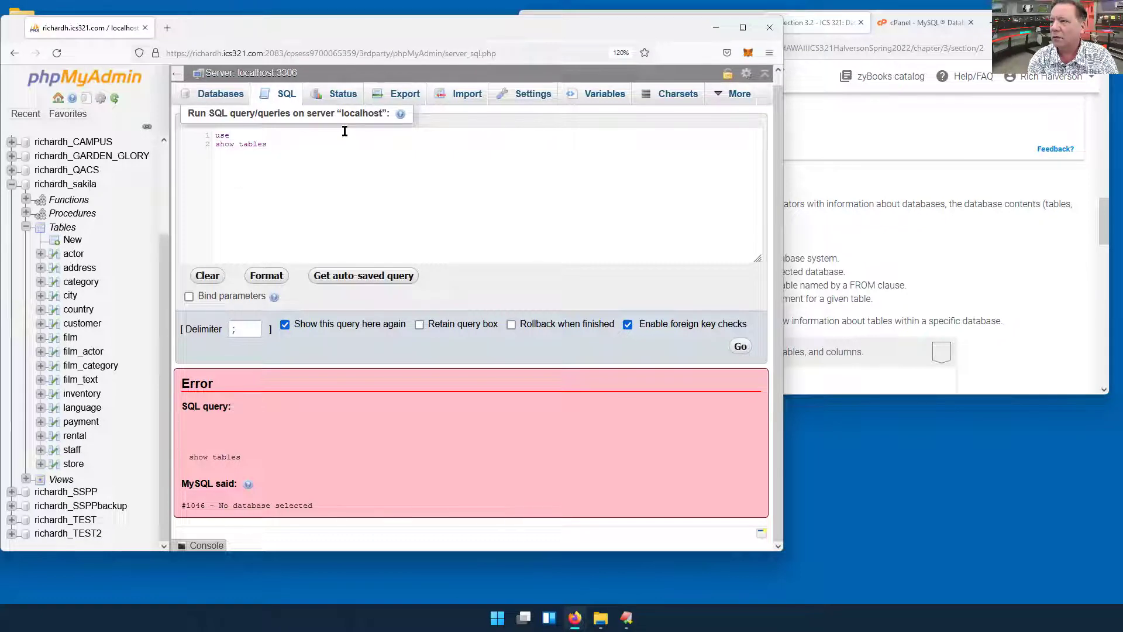
pyautogui.write(' ricah')
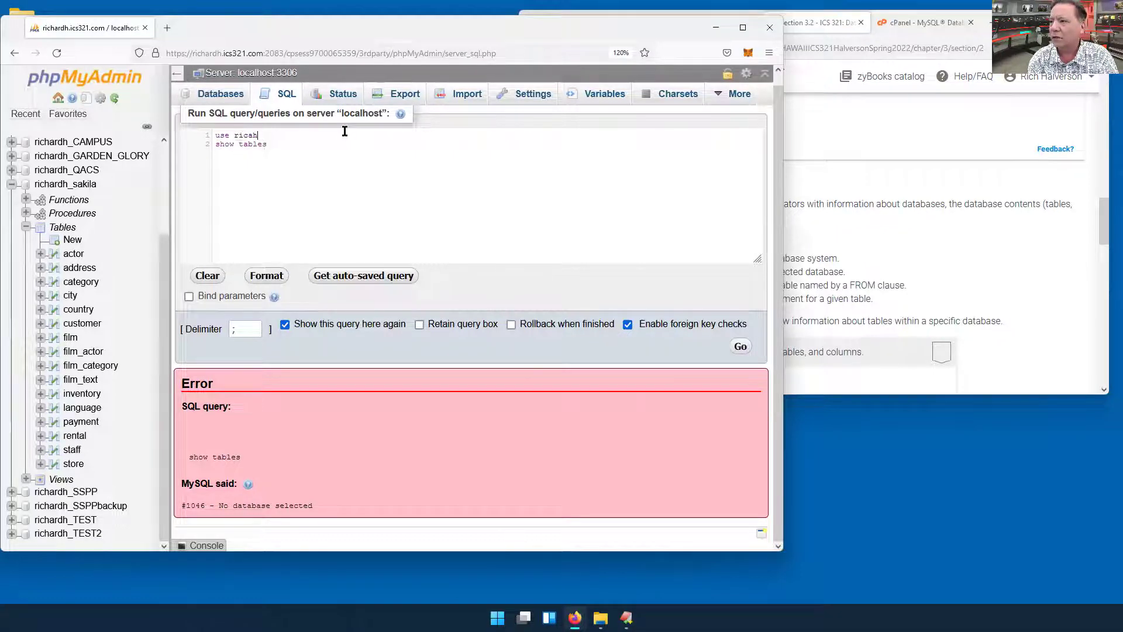
pyautogui.press('BackSpace')
pyautogui.press('BackSpace')
pyautogui.write('hard')
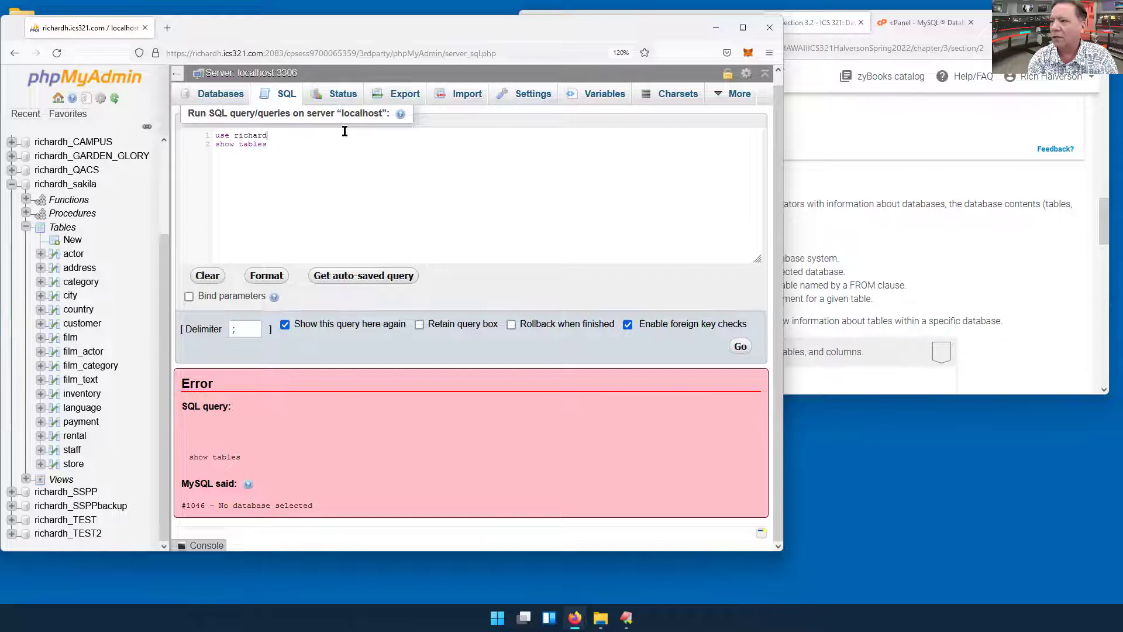
pyautogui.write('h_sakila')
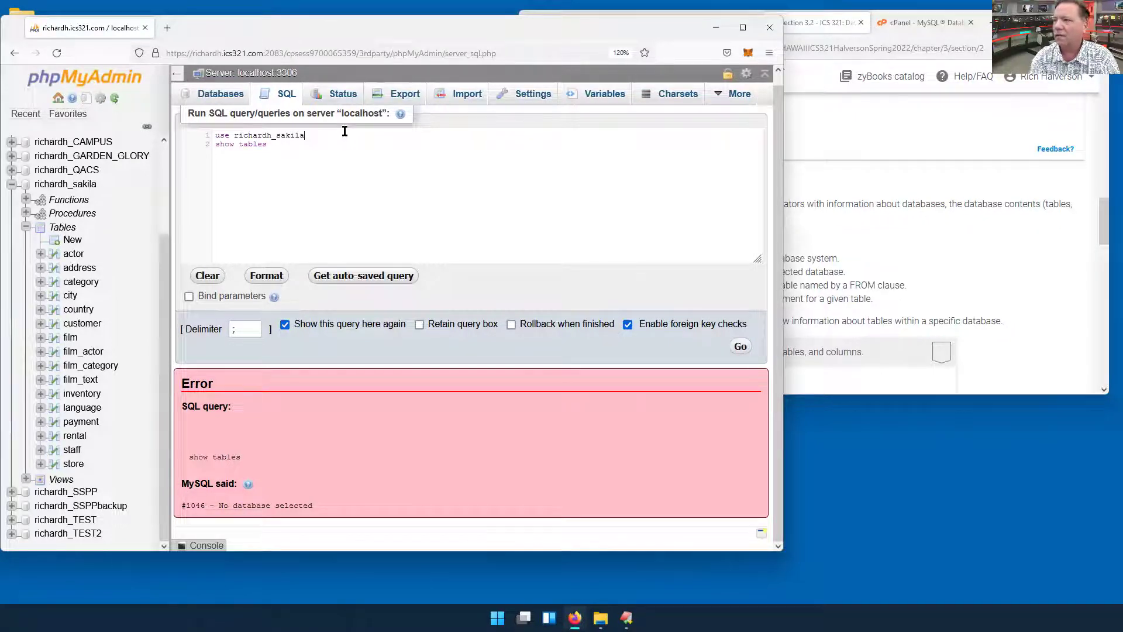
pyautogui.write(';')
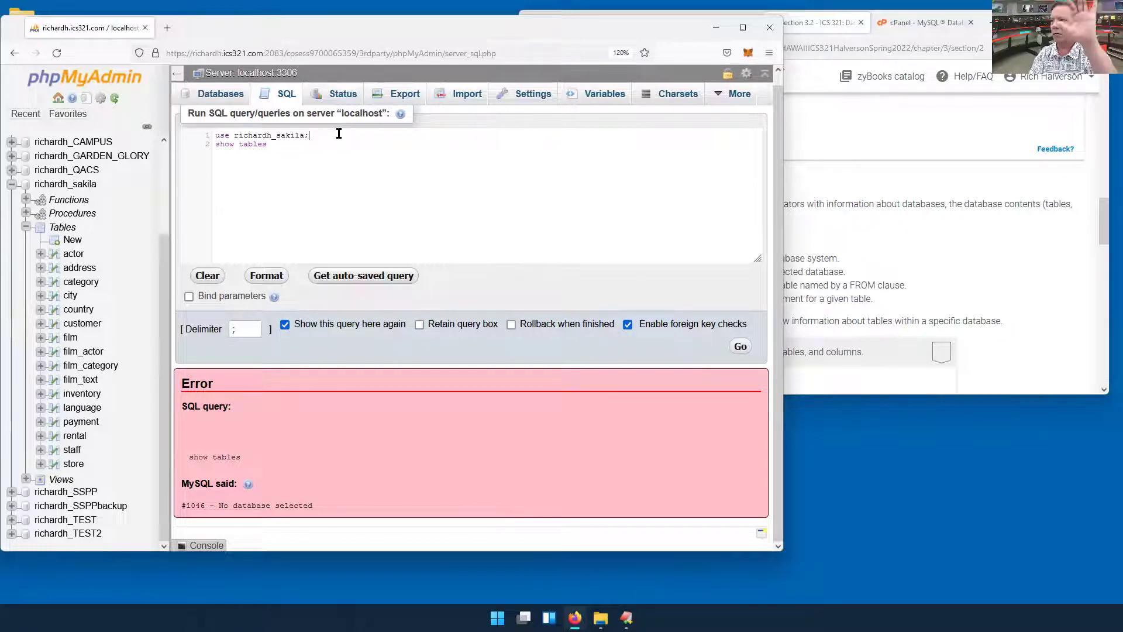
pyautogui.click(740, 345)
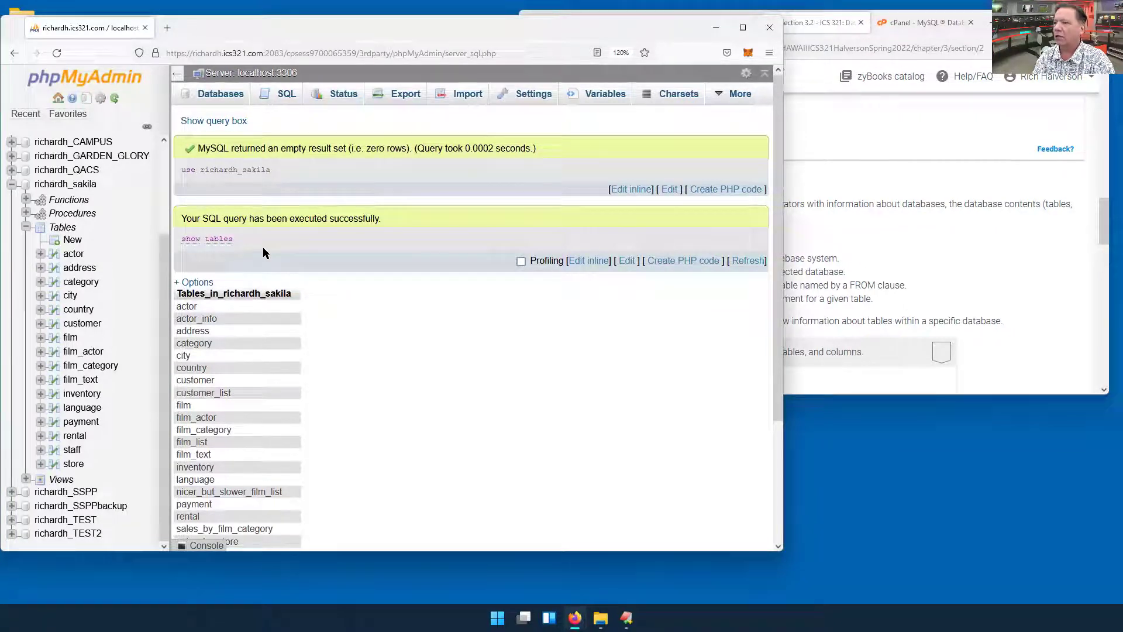
# Step: Examine the sakila table list returned by the query and expand the database's Views for comparison
pyautogui.scroll(-3, 246, 170)
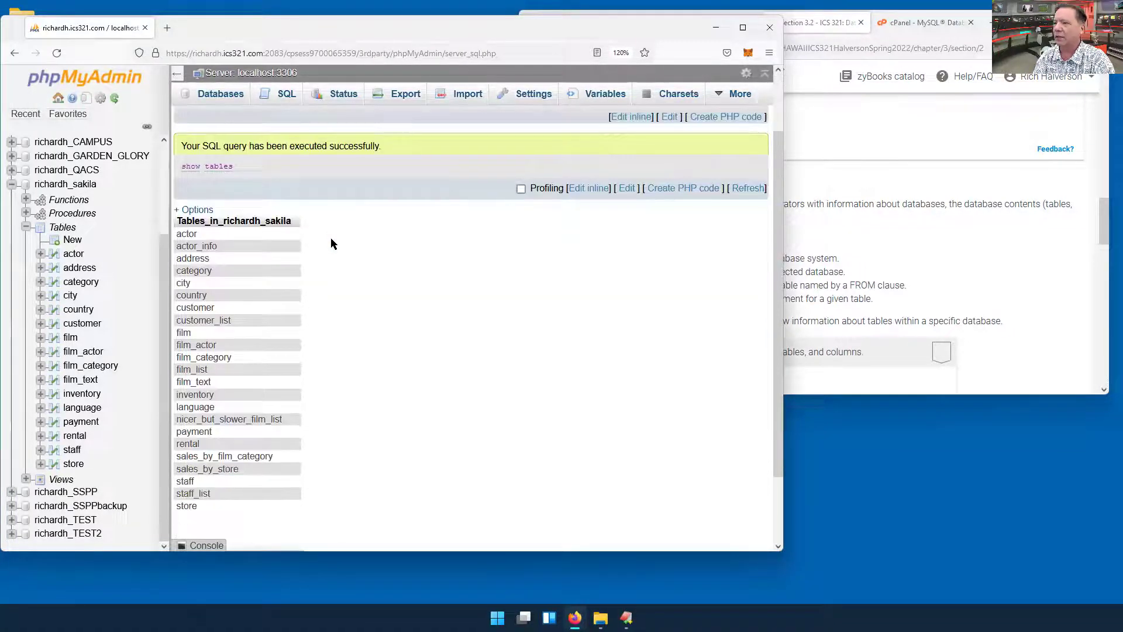
pyautogui.scroll(3, 237, 234)
pyautogui.scroll(-3, 233, 273)
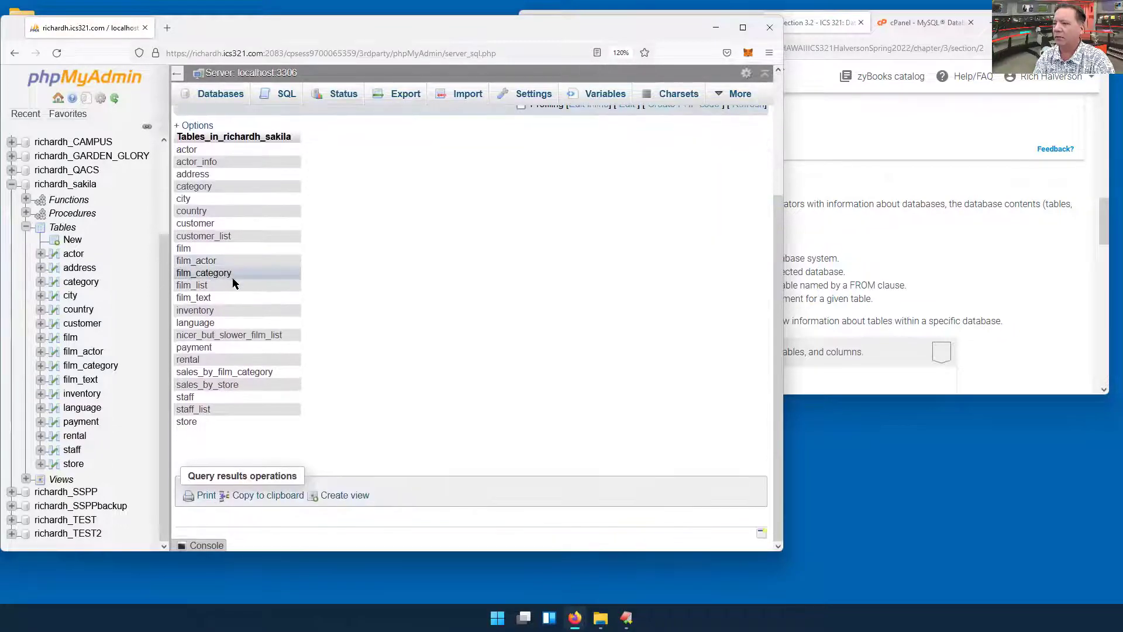
pyautogui.scroll(3, 233, 273)
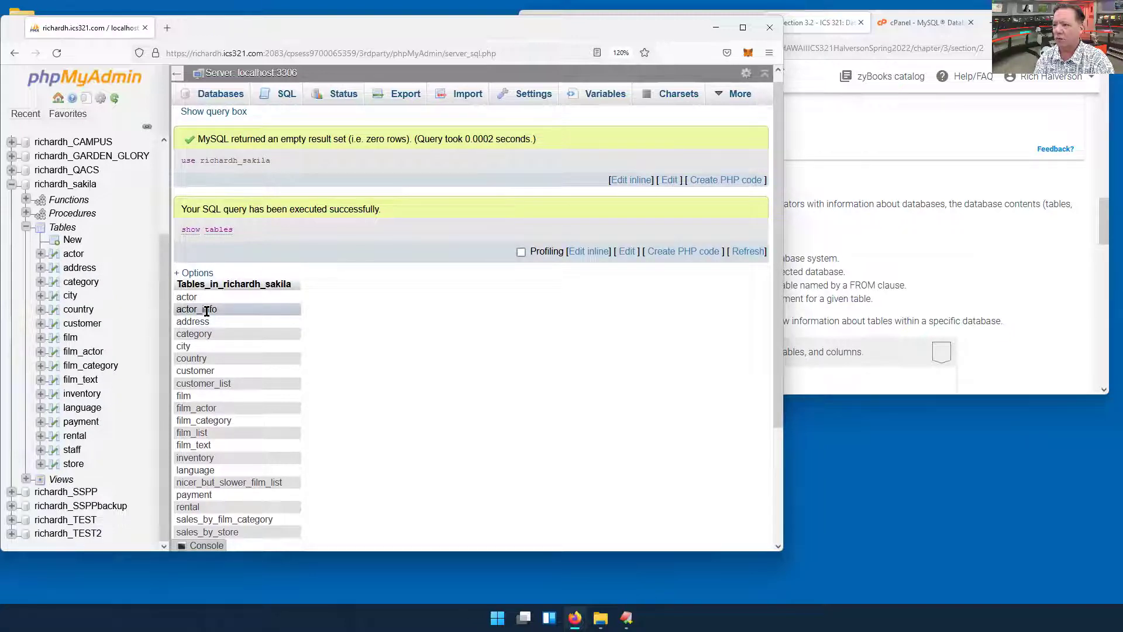
pyautogui.click(26, 479)
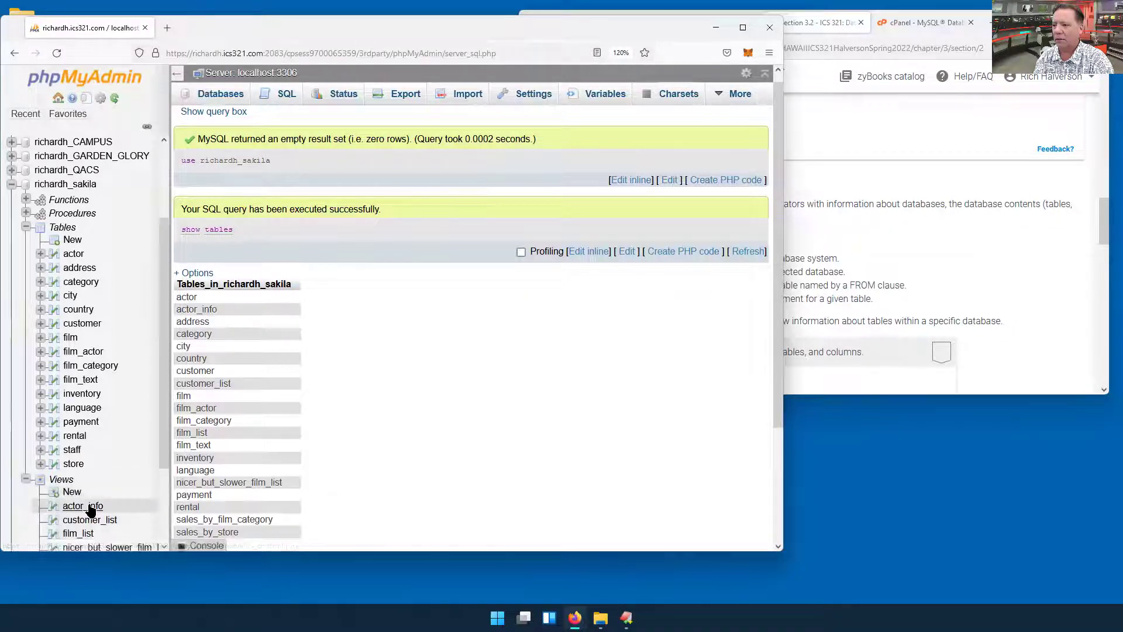
# Step: Switch to zyBooks in a maximized window, review activities 3.2.3 and 3.2.4, and open section 3.3 Creating and dropping tables
pyautogui.click(845, 172)
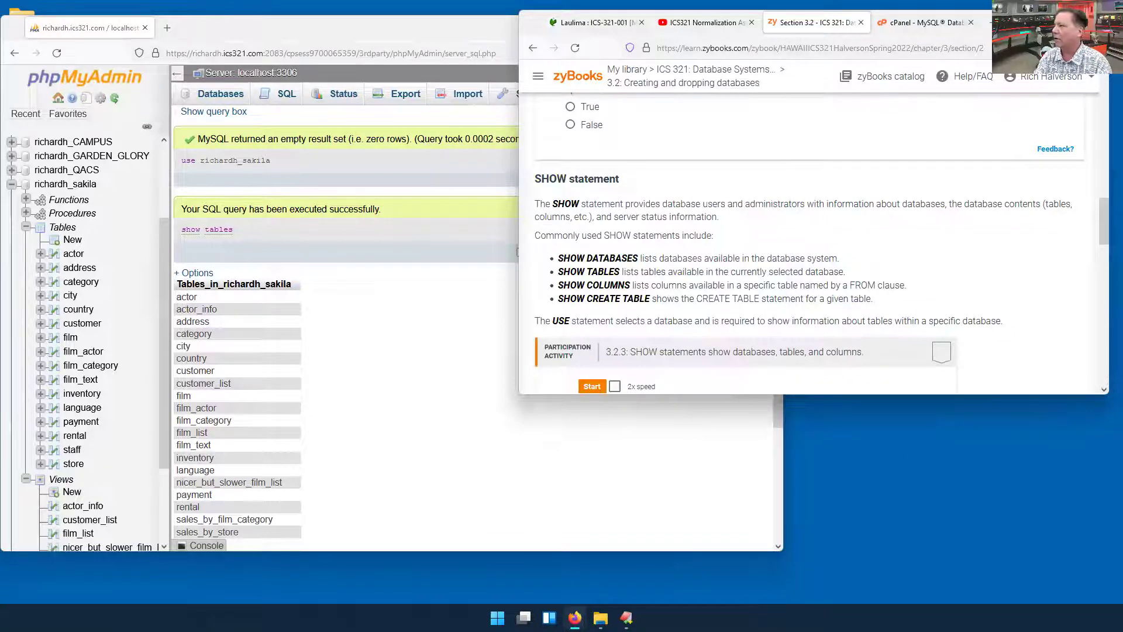
pyautogui.press('super+Up')
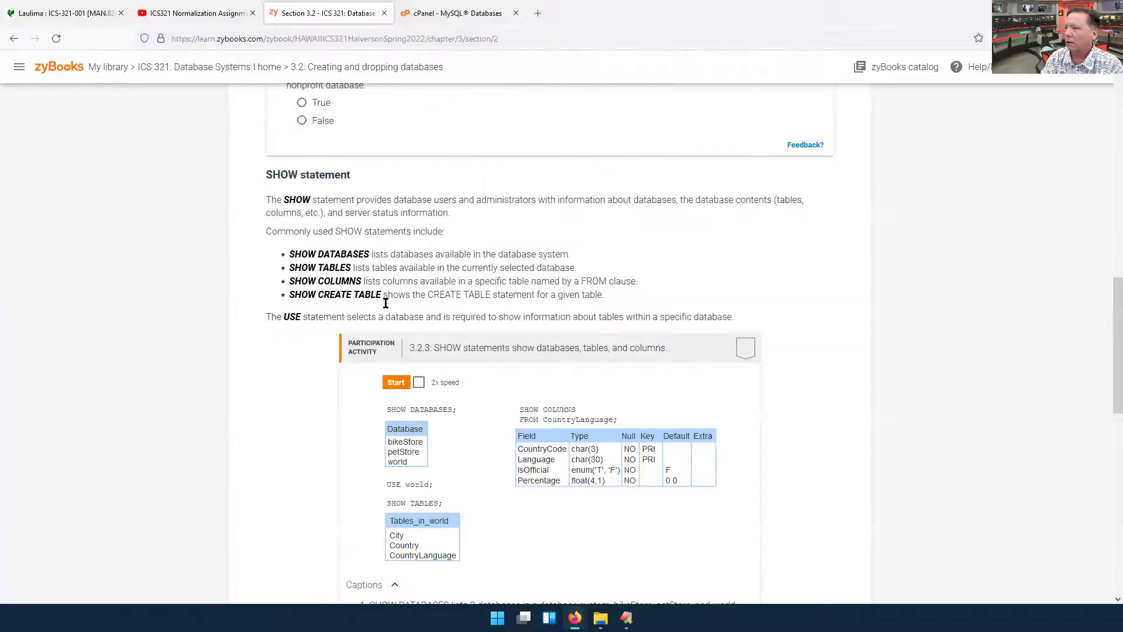
pyautogui.scroll(-9, 850, 363)
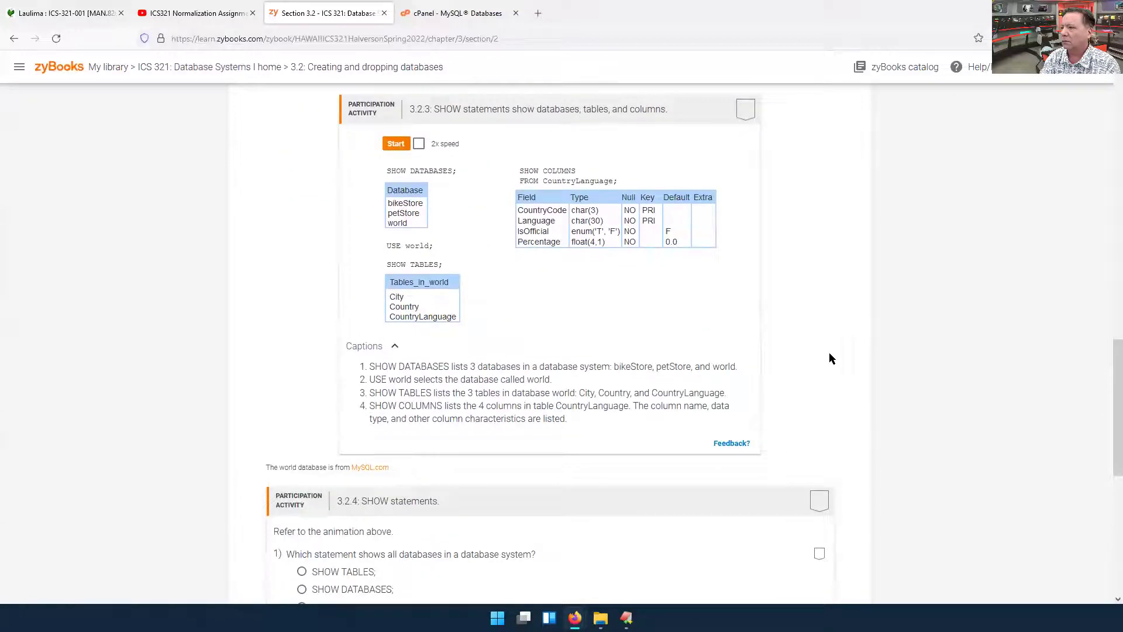
pyautogui.scroll(-3, 820, 338)
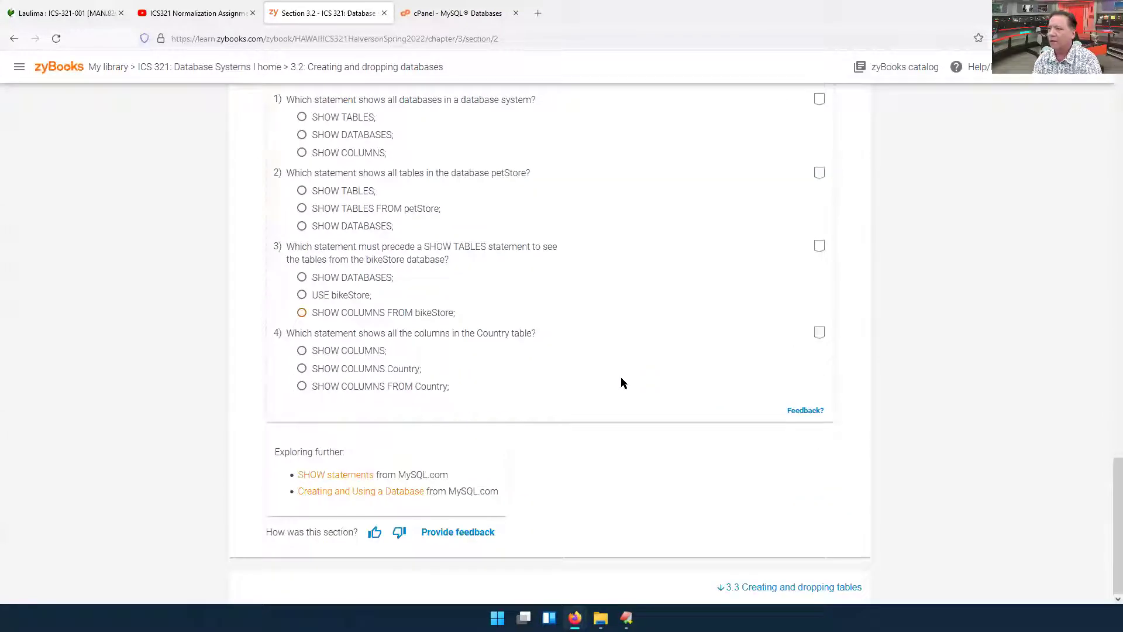
pyautogui.click(787, 585)
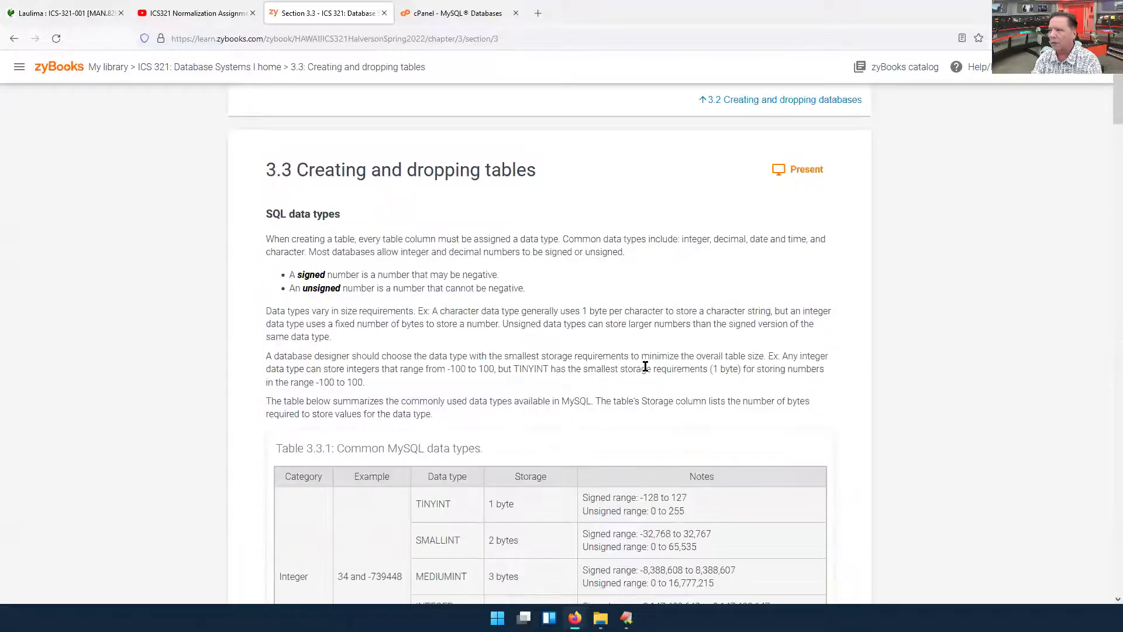
# Step: Review the SQL data types introduction and Table 3.3.1 of common MySQL data types in section 3.3
pyautogui.scroll(-3, 645, 366)
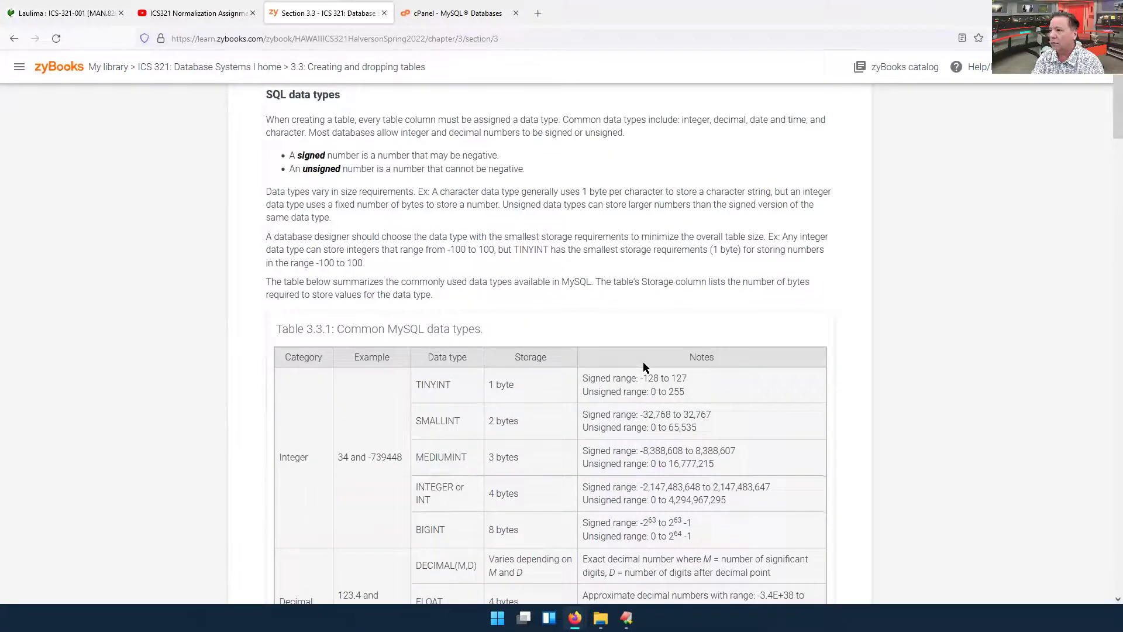
pyautogui.scroll(3, 645, 363)
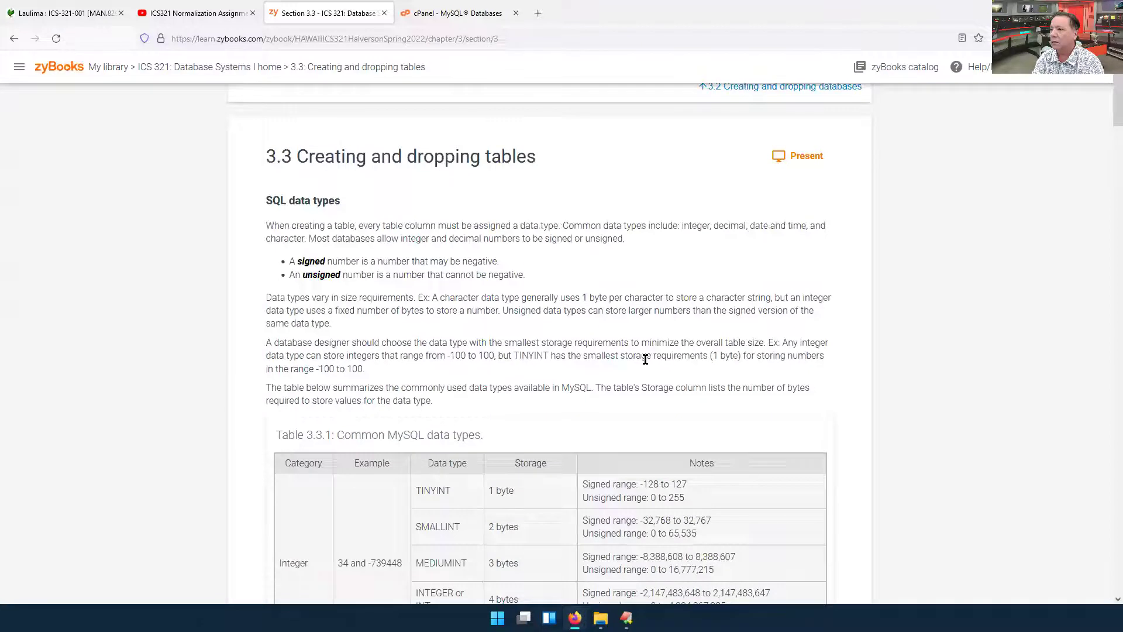
pyautogui.scroll(-5, 645, 358)
pyautogui.scroll(3, 644, 371)
pyautogui.scroll(1, 273, 68)
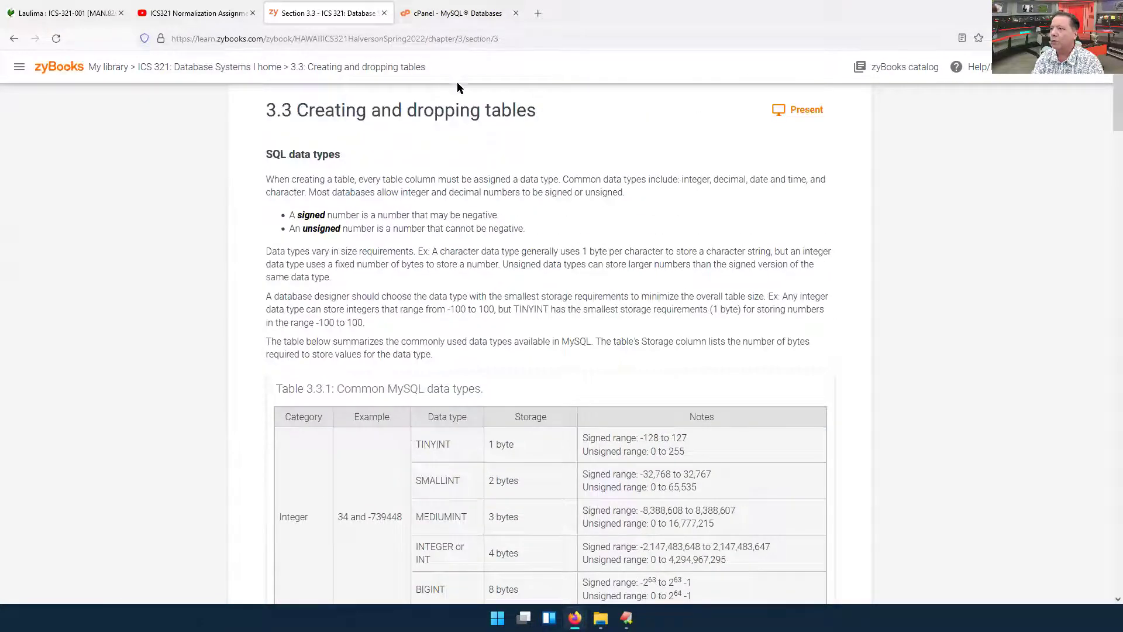
pyautogui.scroll(-7, 497, 214)
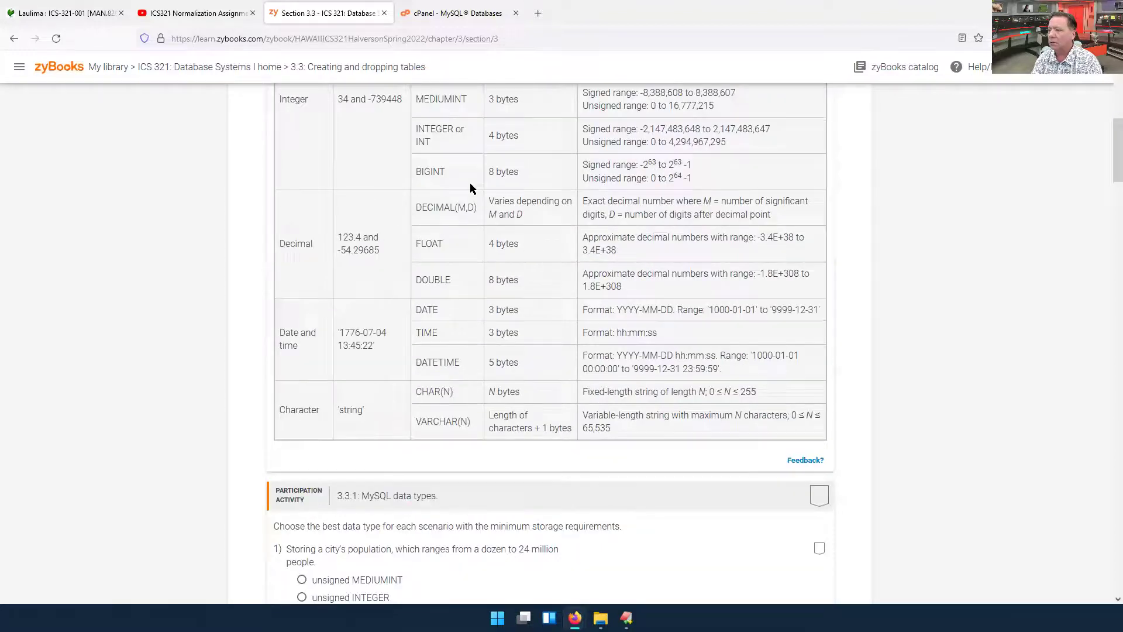
pyautogui.scroll(3, 556, 225)
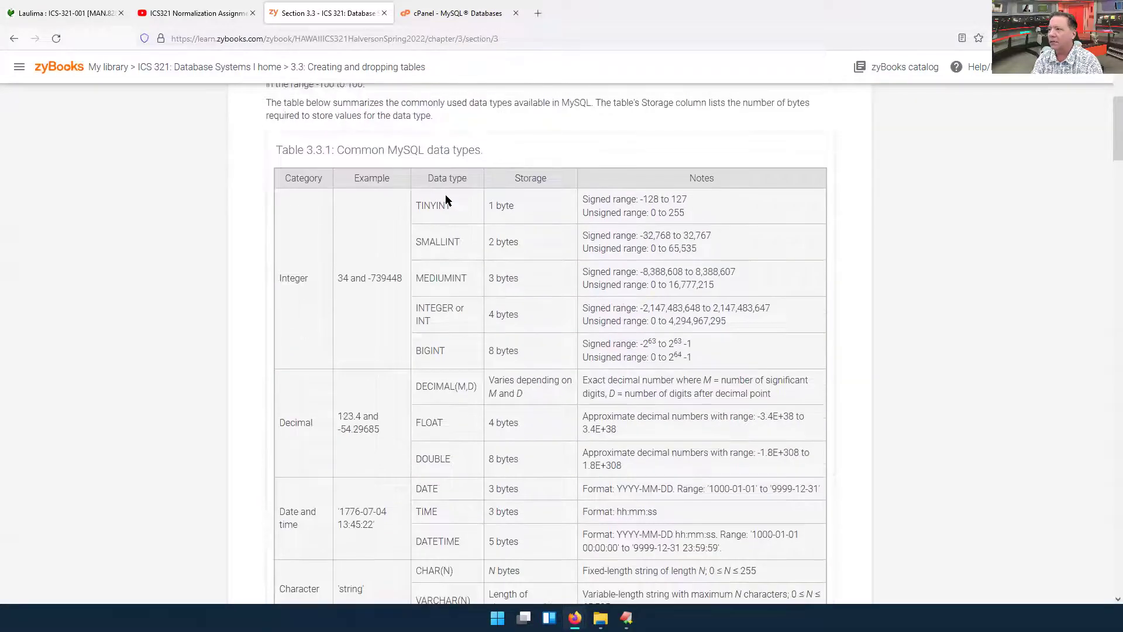
pyautogui.scroll(-3, 413, 324)
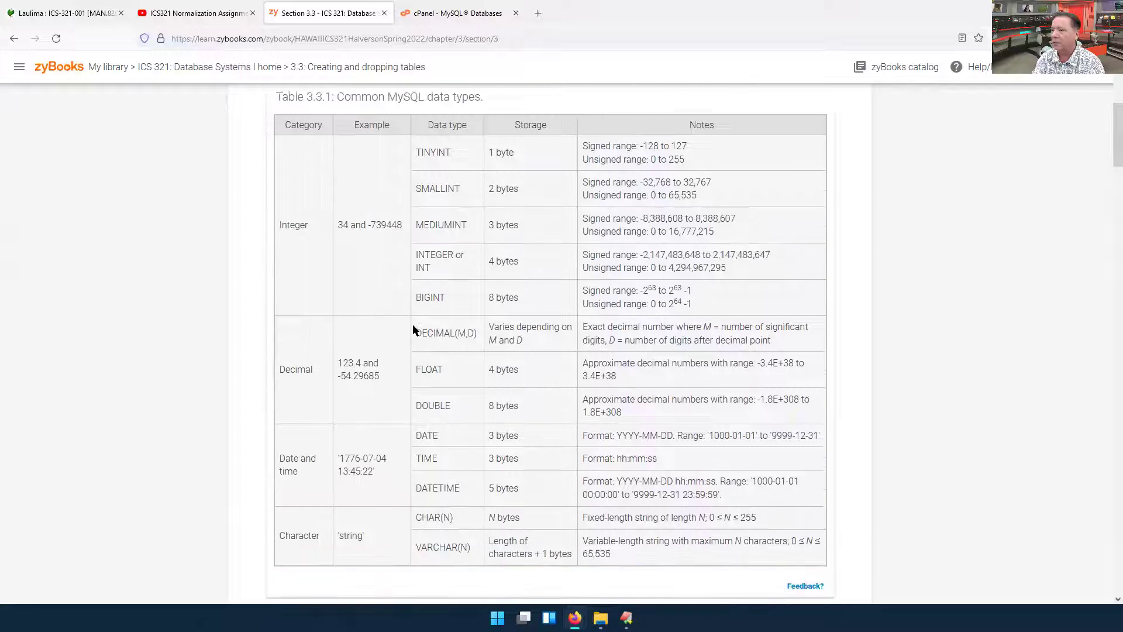
pyautogui.scroll(-2, 457, 328)
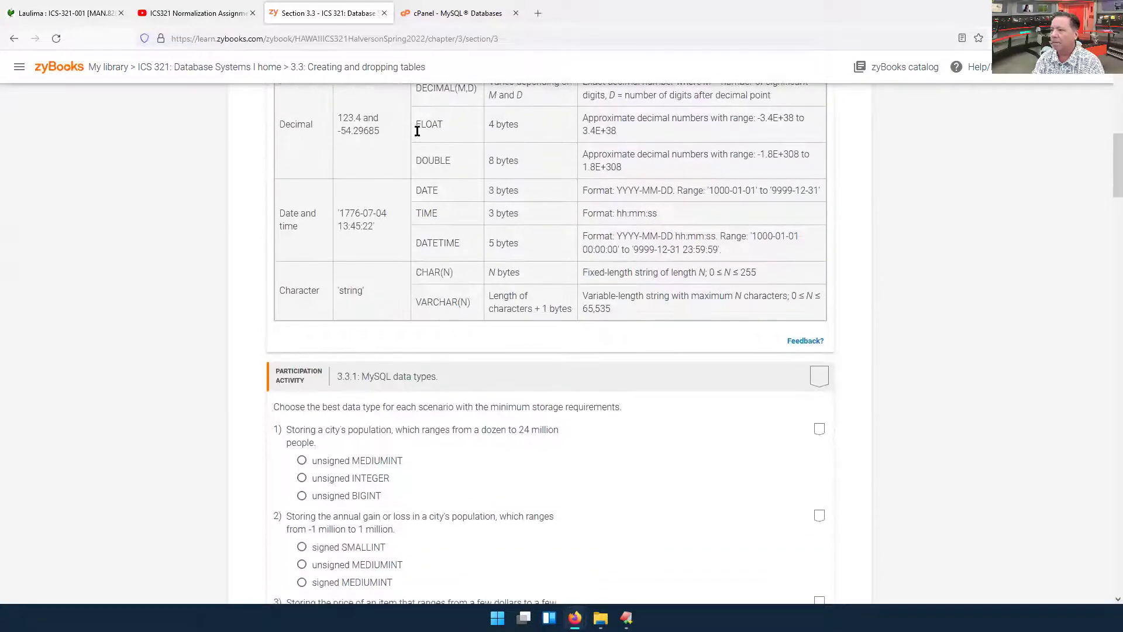
pyautogui.scroll(1, 367, 314)
pyautogui.scroll(-4, 489, 347)
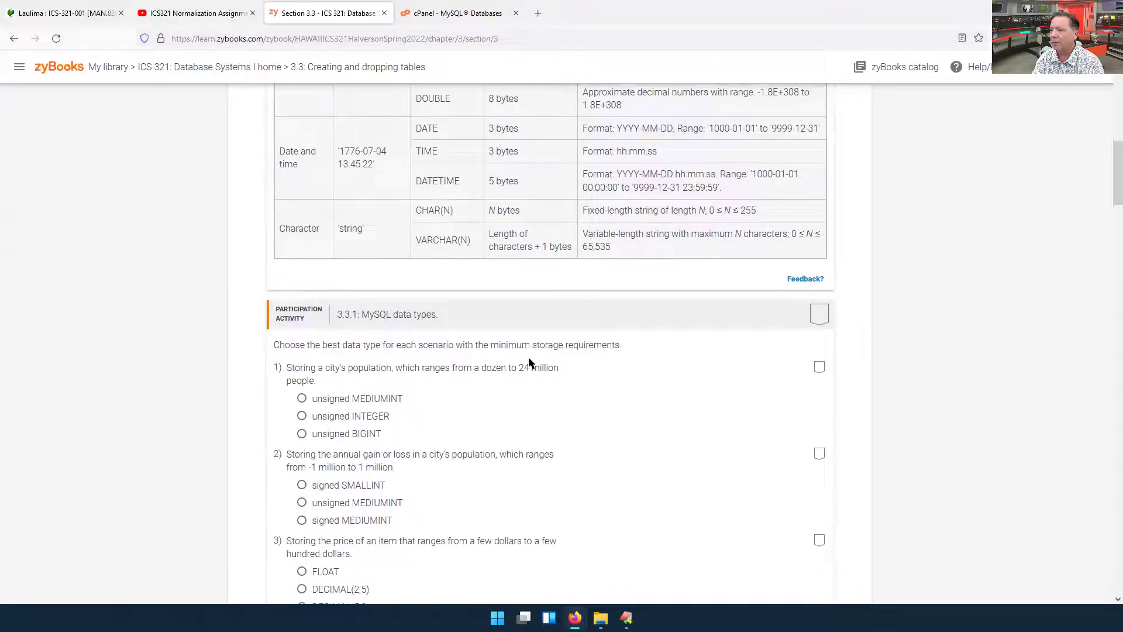
pyautogui.scroll(8, 442, 276)
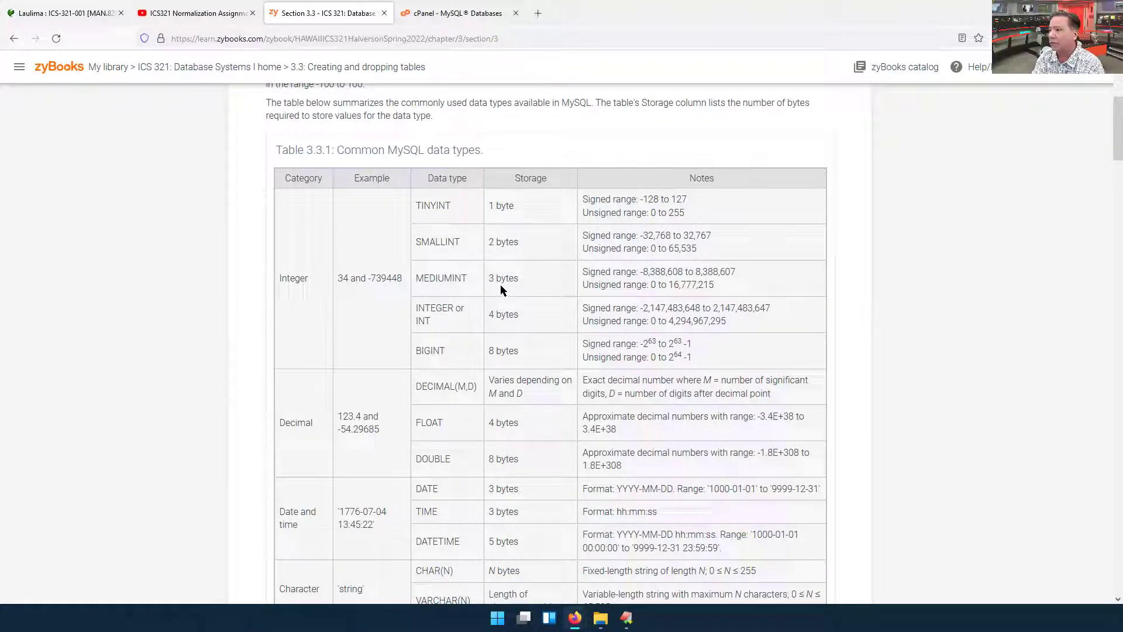
pyautogui.scroll(-3, 669, 396)
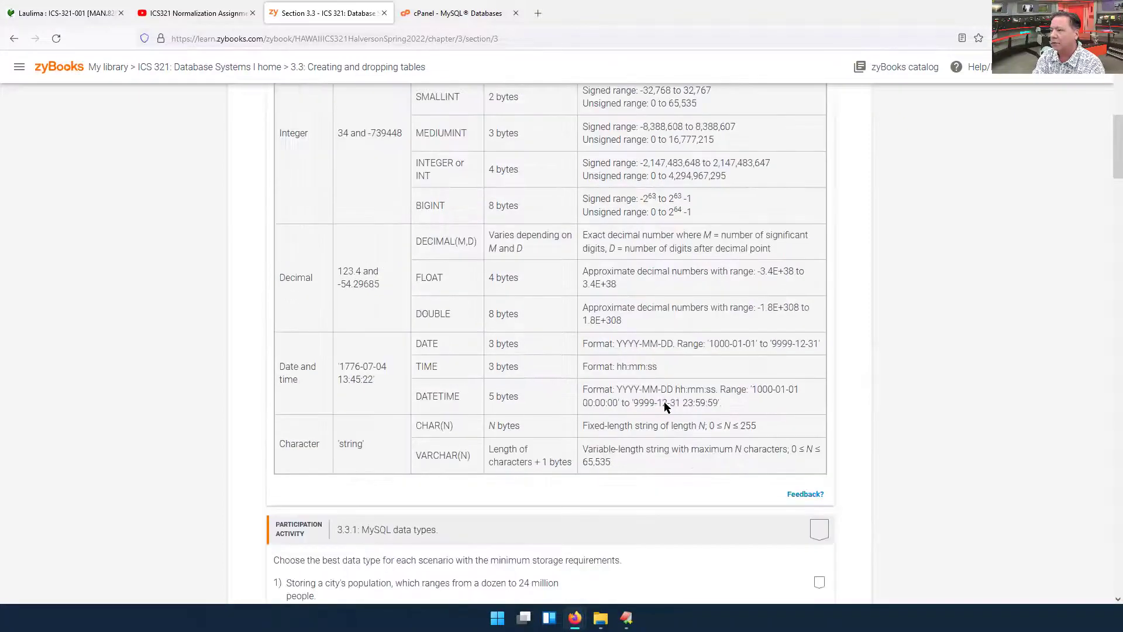
pyautogui.scroll(-1, 664, 402)
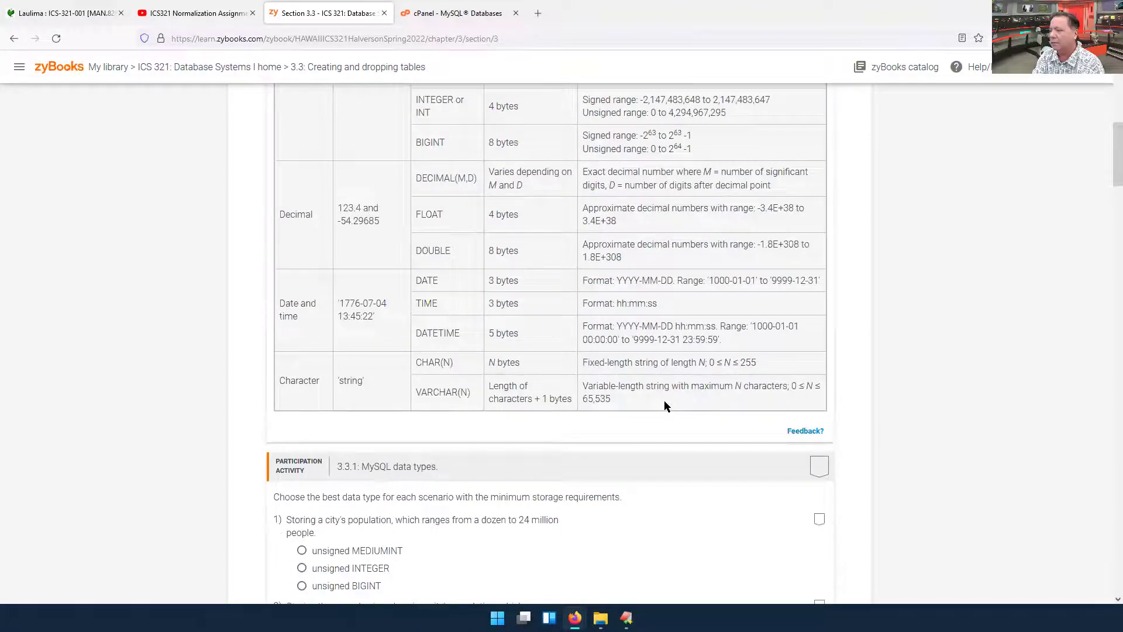
pyautogui.scroll(3, 665, 400)
pyautogui.scroll(-2, 665, 392)
# Step: Examine the CREATE TABLE and DROP TABLE statements and activity 3.3.2 on creating an Employee table
pyautogui.scroll(-15, 665, 391)
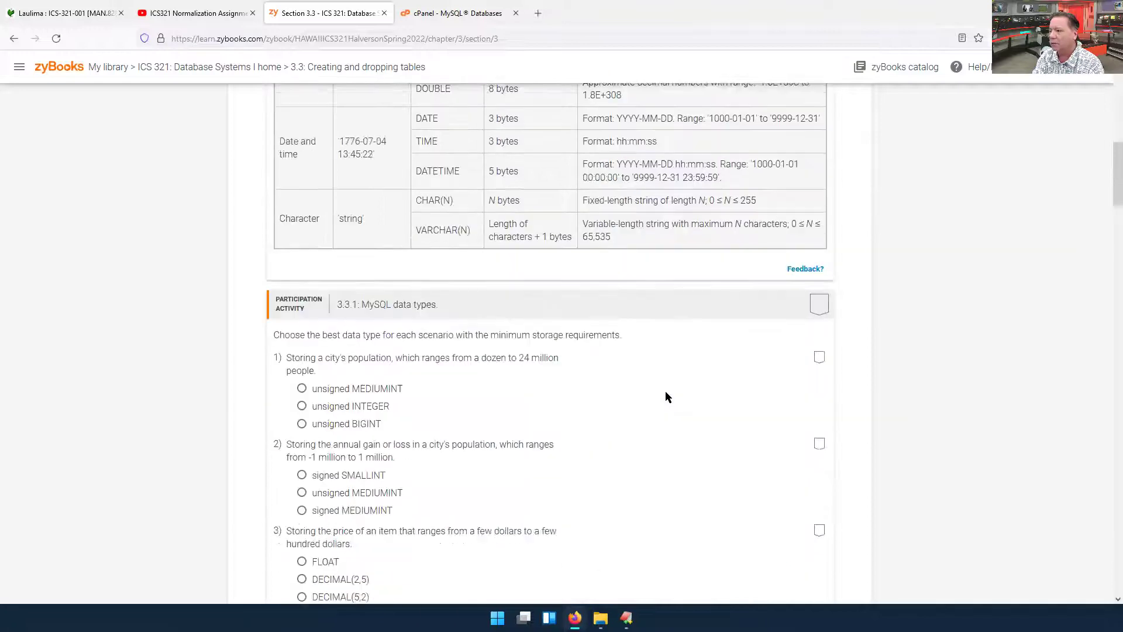
pyautogui.scroll(-3, 666, 391)
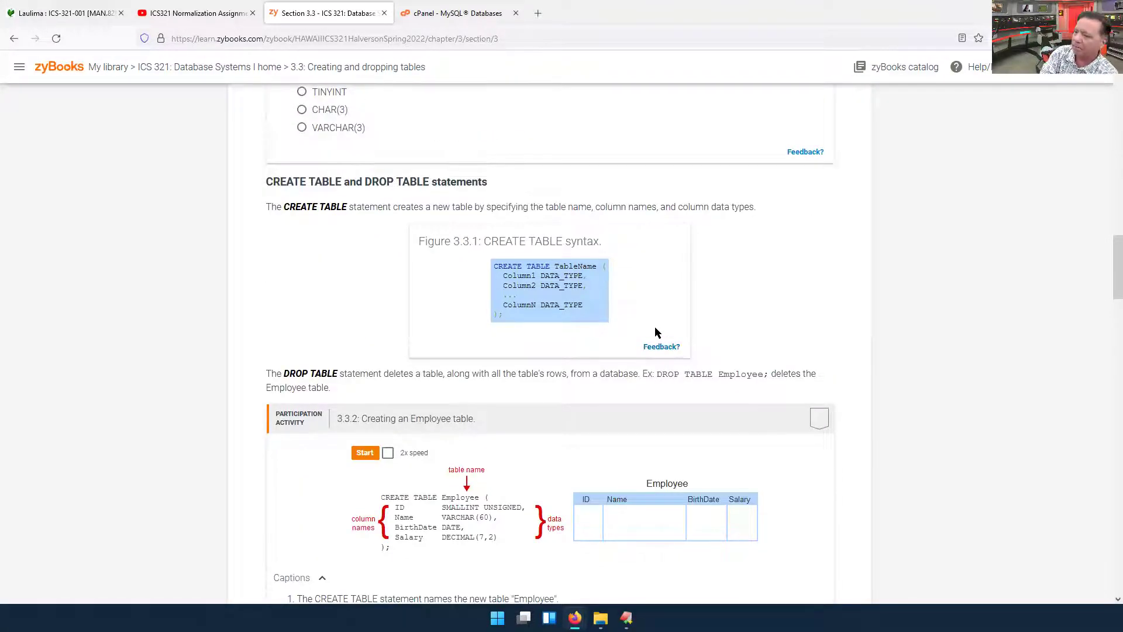
pyautogui.scroll(-10, 661, 343)
pyautogui.scroll(6, 662, 349)
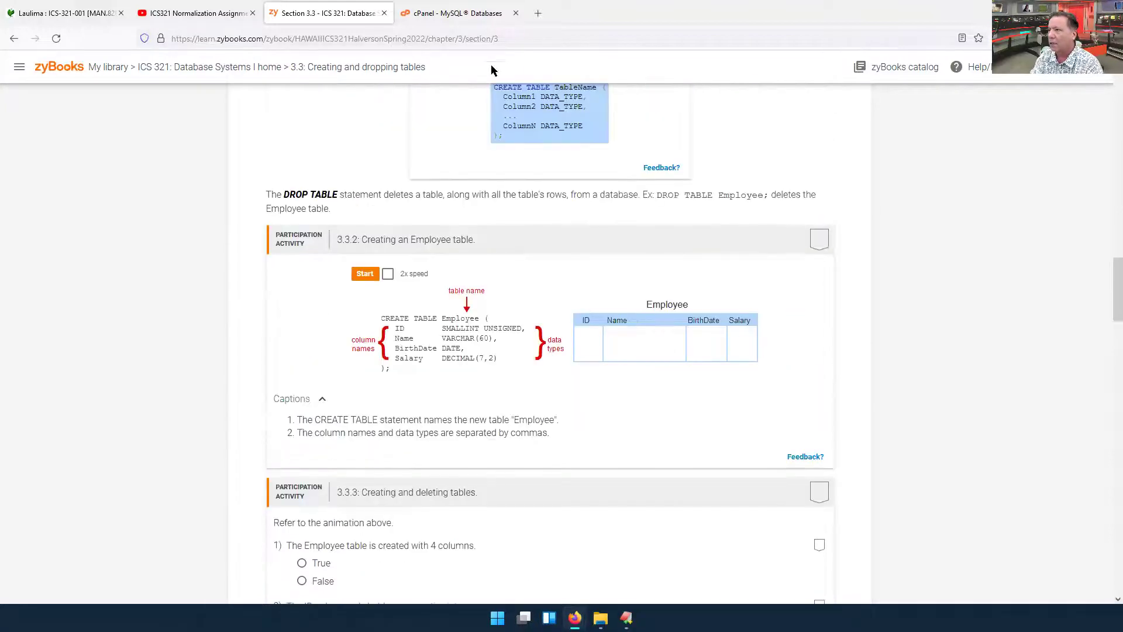
# Step: Switch to cPanel, return to its main page, and launch phpMyAdmin from the Databases group
pyautogui.click(456, 14)
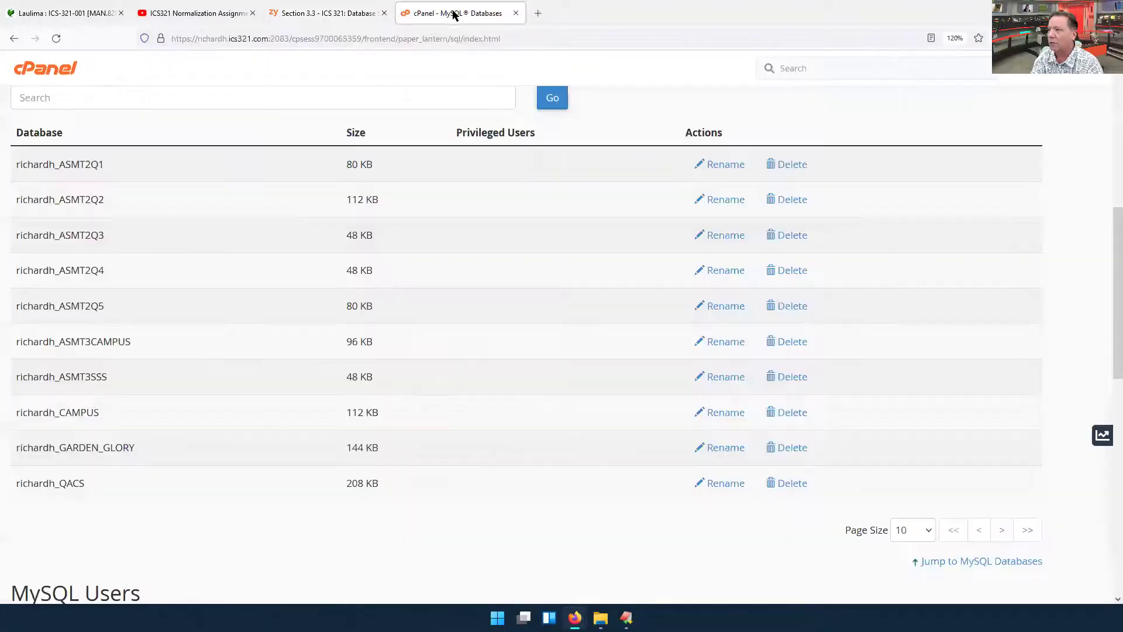
pyautogui.click(339, 12)
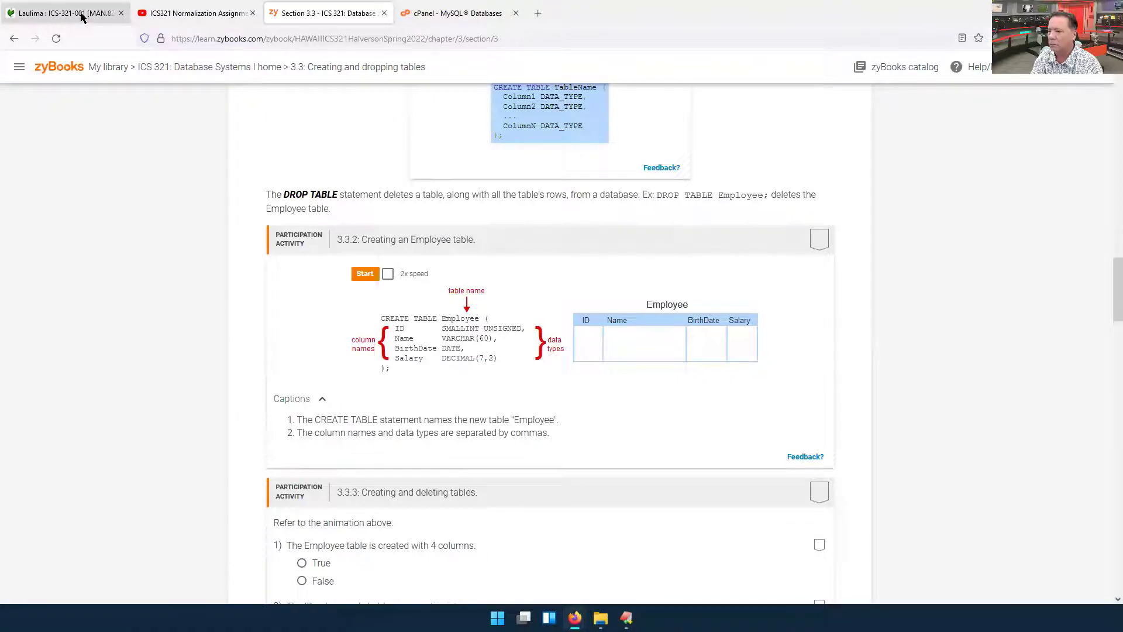
pyautogui.click(455, 13)
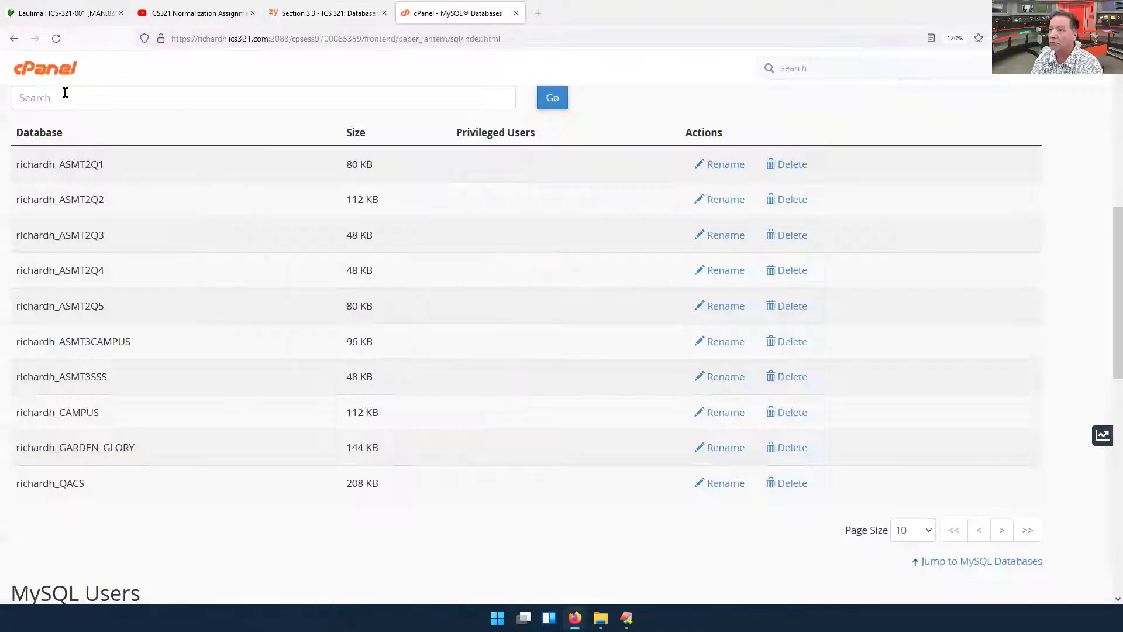
pyautogui.click(46, 68)
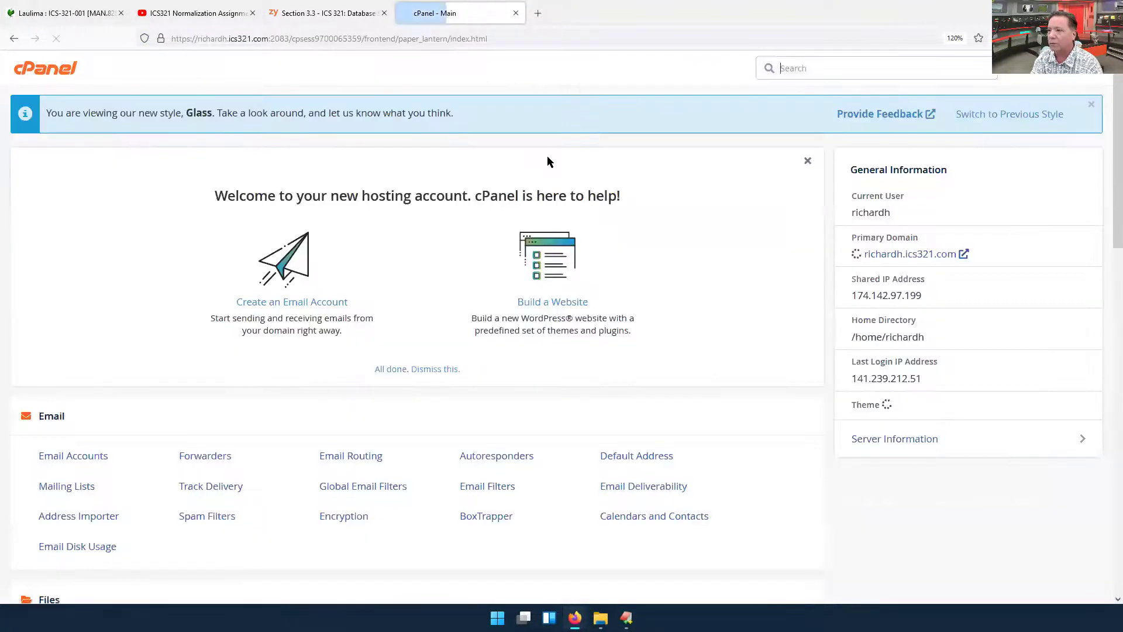
pyautogui.scroll(-4, 175, 520)
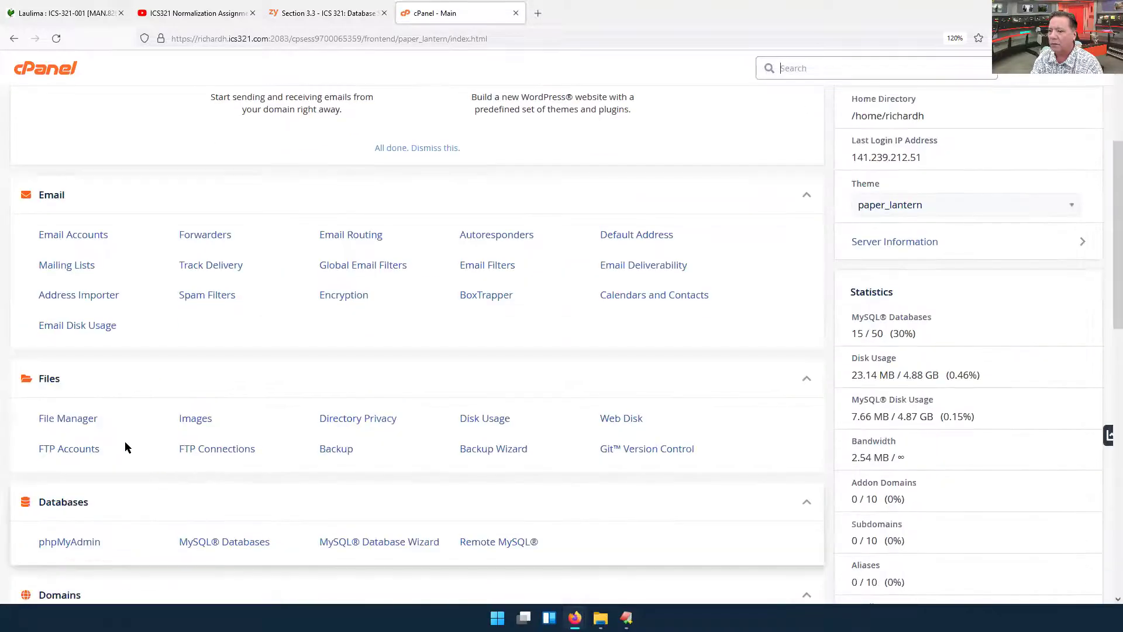
pyautogui.click(69, 543)
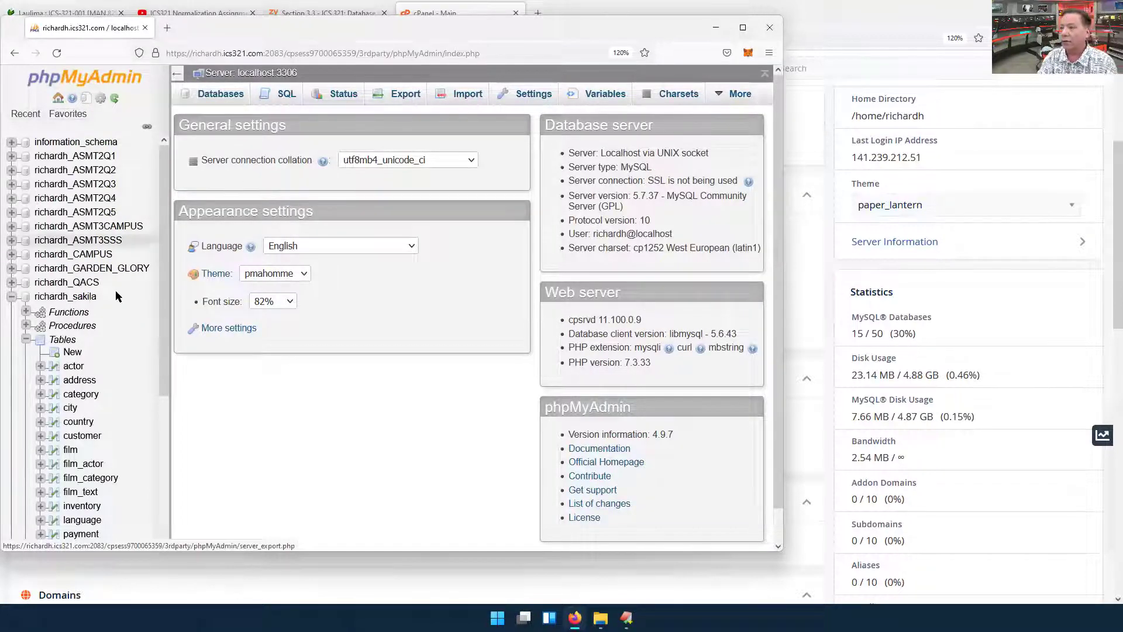
# Step: View the structure of the sakila database, and open the ASMT2Q3 database
pyautogui.click(80, 297)
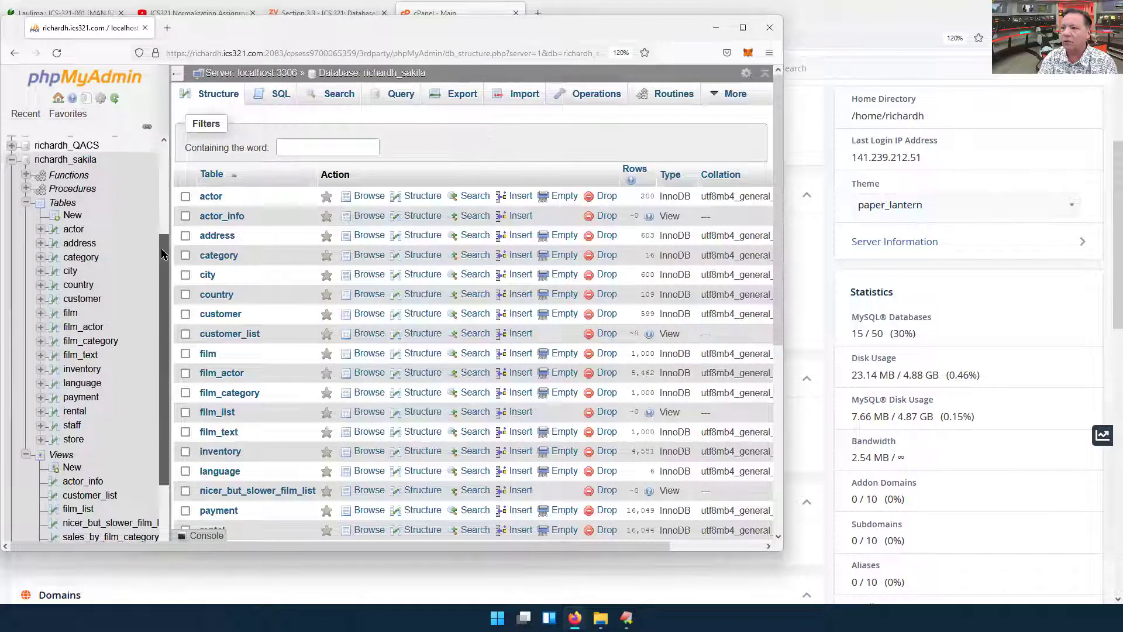
pyautogui.scroll(3, 105, 222)
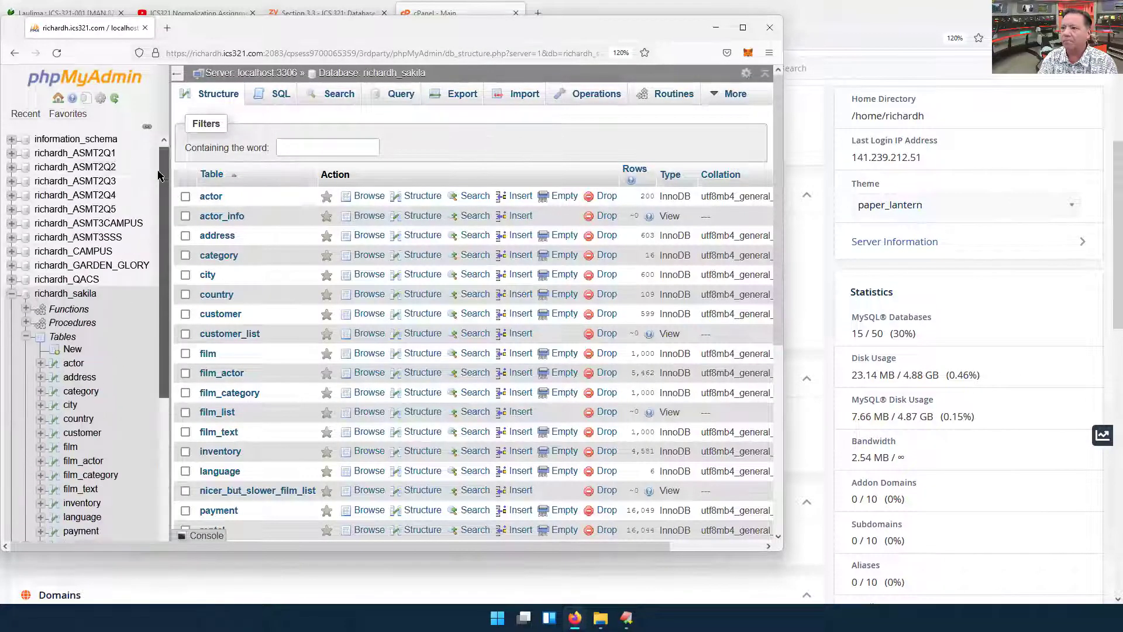
pyautogui.click(91, 187)
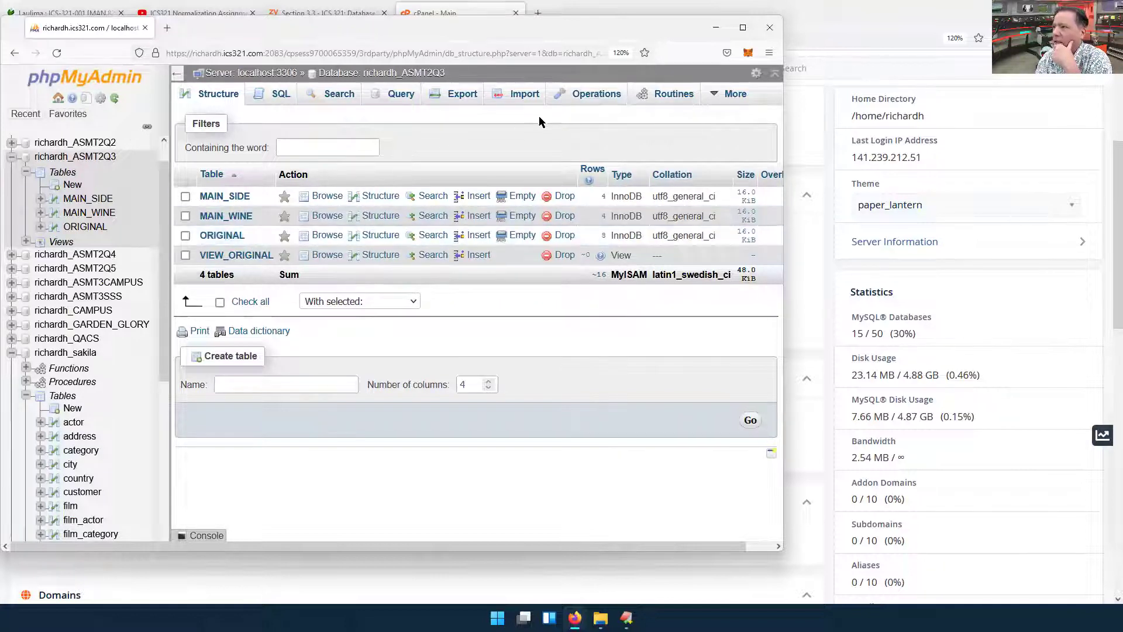
# Step: Set up an SQL export of the ASMT2Q3 database using the Custom method that displays all possible options
pyautogui.click(462, 101)
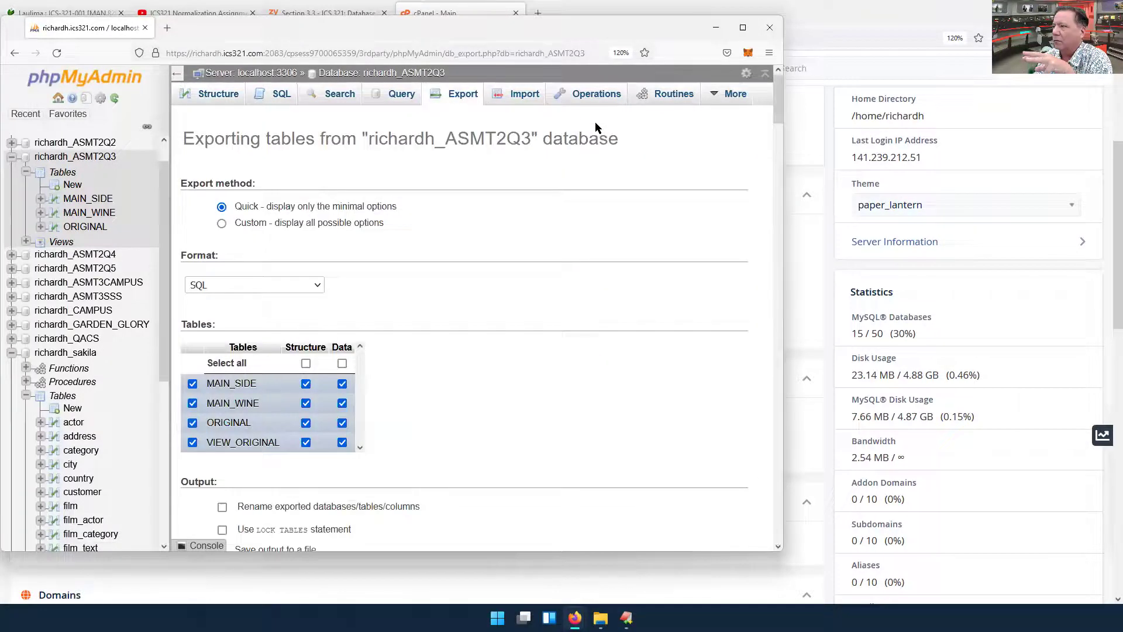
pyautogui.click(287, 279)
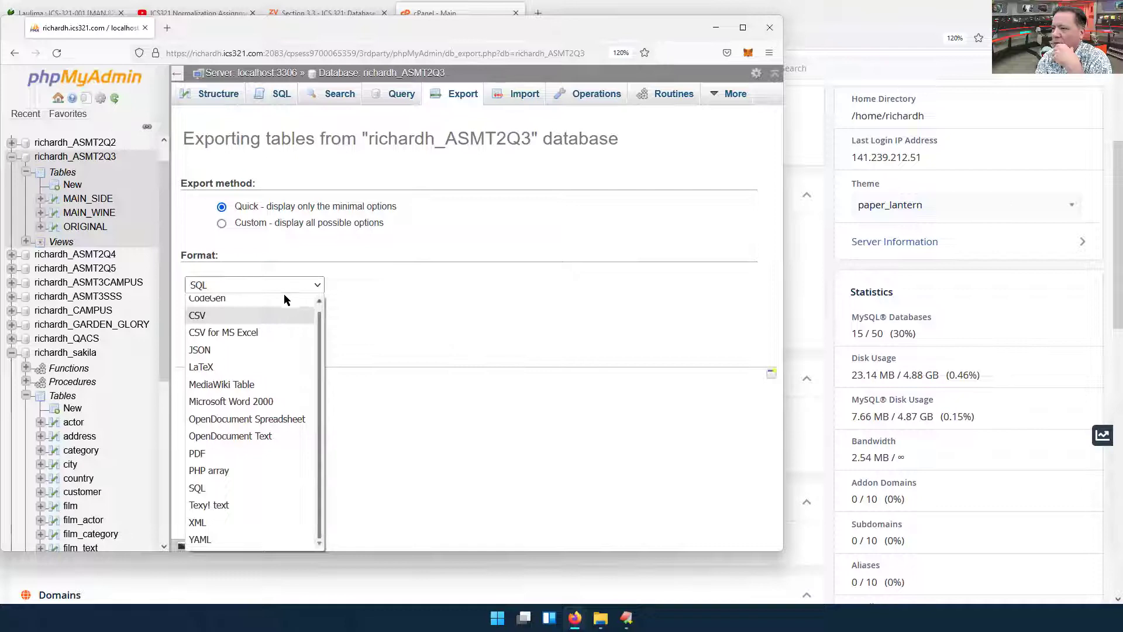
pyautogui.click(335, 267)
pyautogui.click(236, 228)
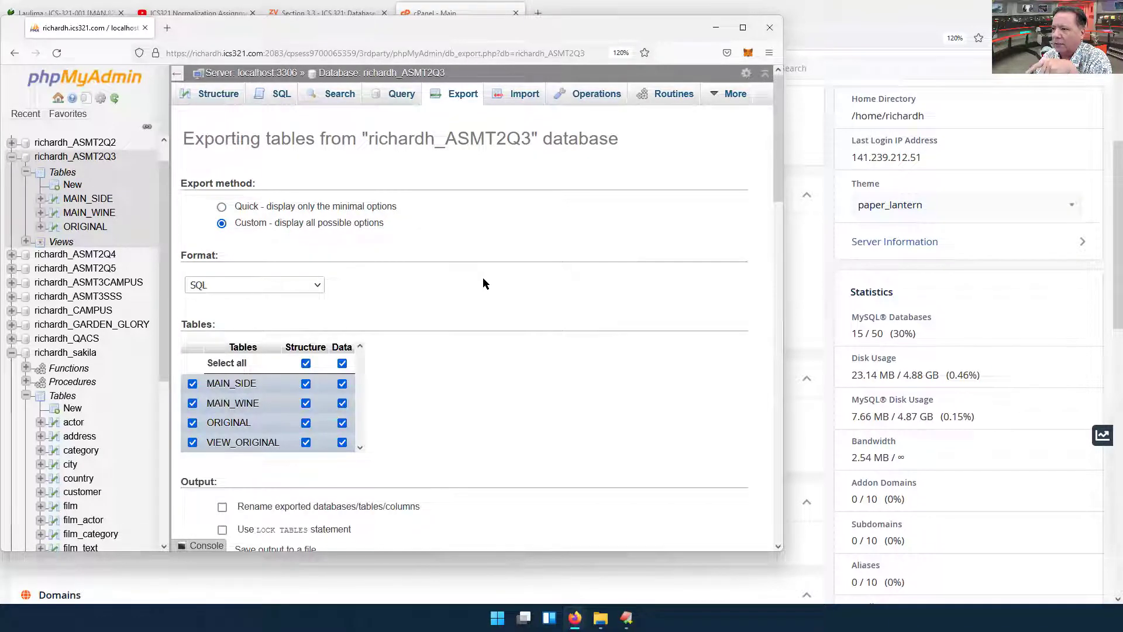
pyautogui.scroll(-4, 500, 290)
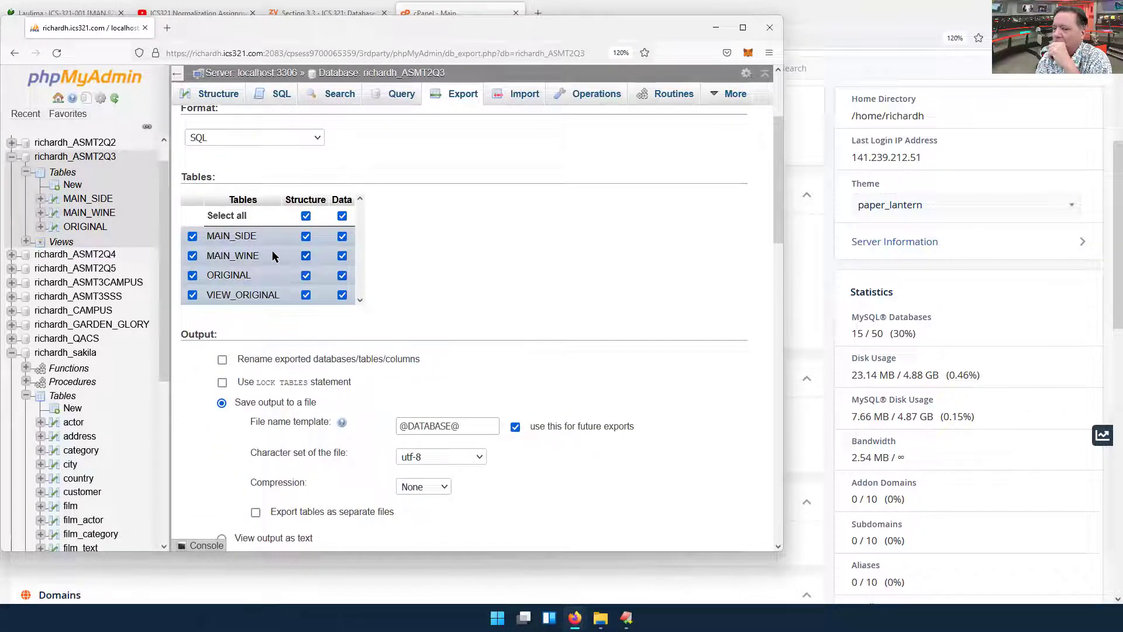
pyautogui.scroll(2, 471, 283)
pyautogui.scroll(-2, 527, 290)
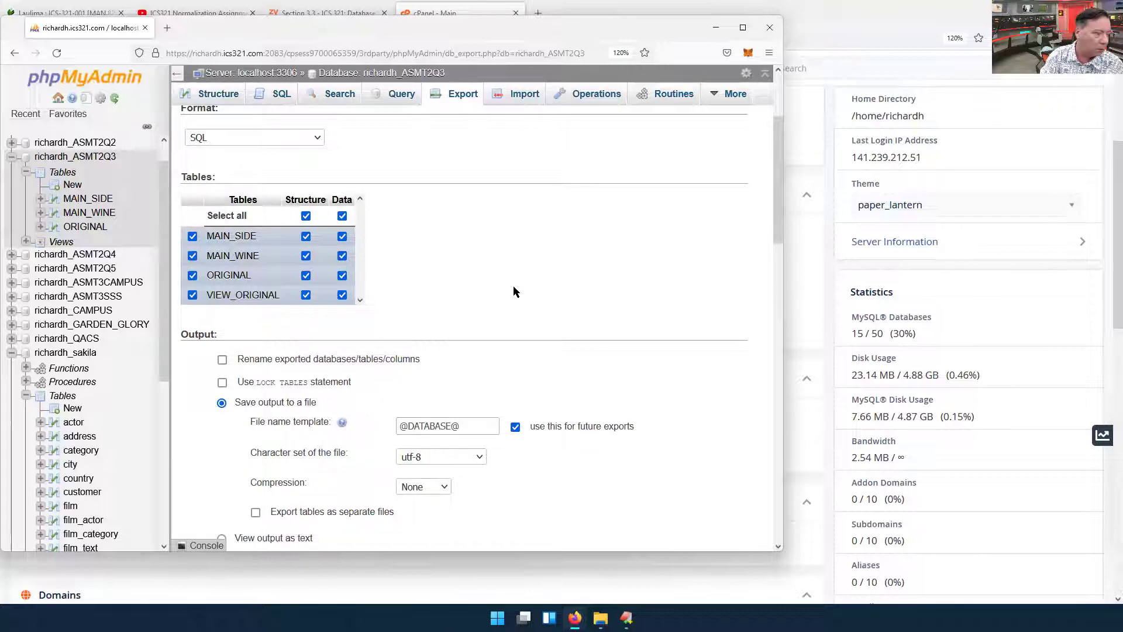
# Step: Generate the ASMT2Q3 export with its output viewed as text, and enlarge the phpMyAdmin window to read the dump
pyautogui.scroll(-5, 514, 292)
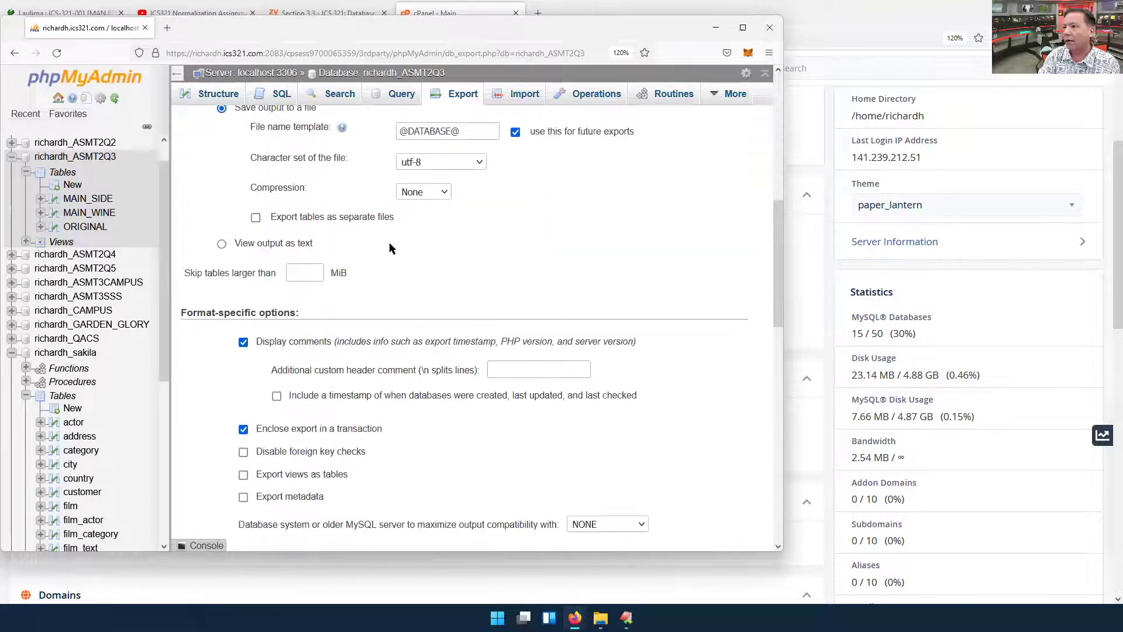
pyautogui.scroll(1, 402, 205)
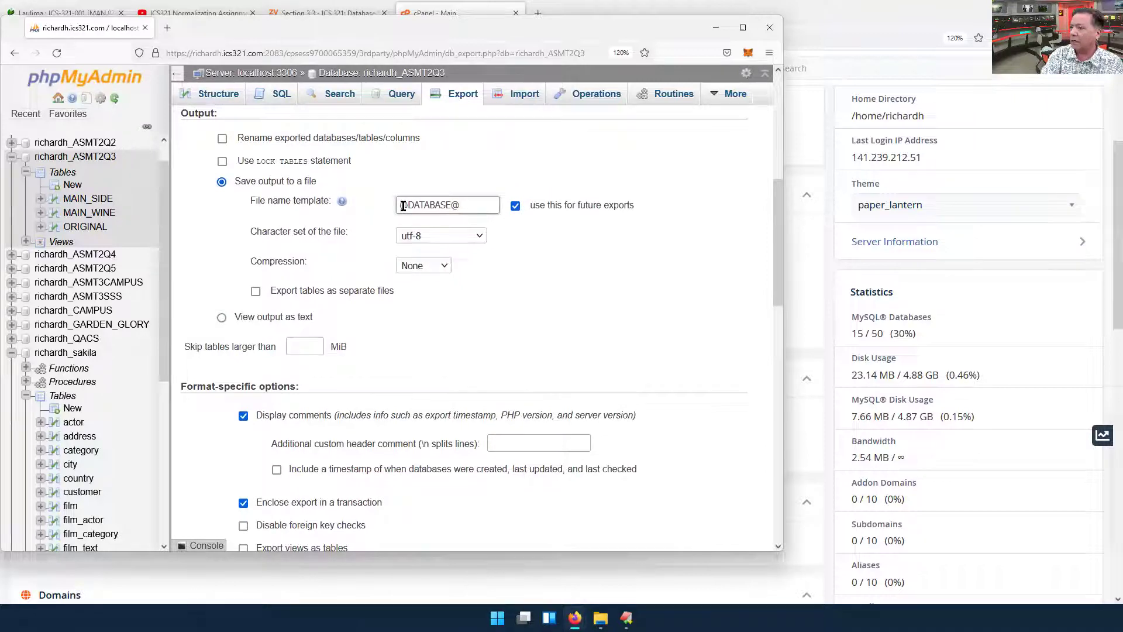
pyautogui.click(221, 318)
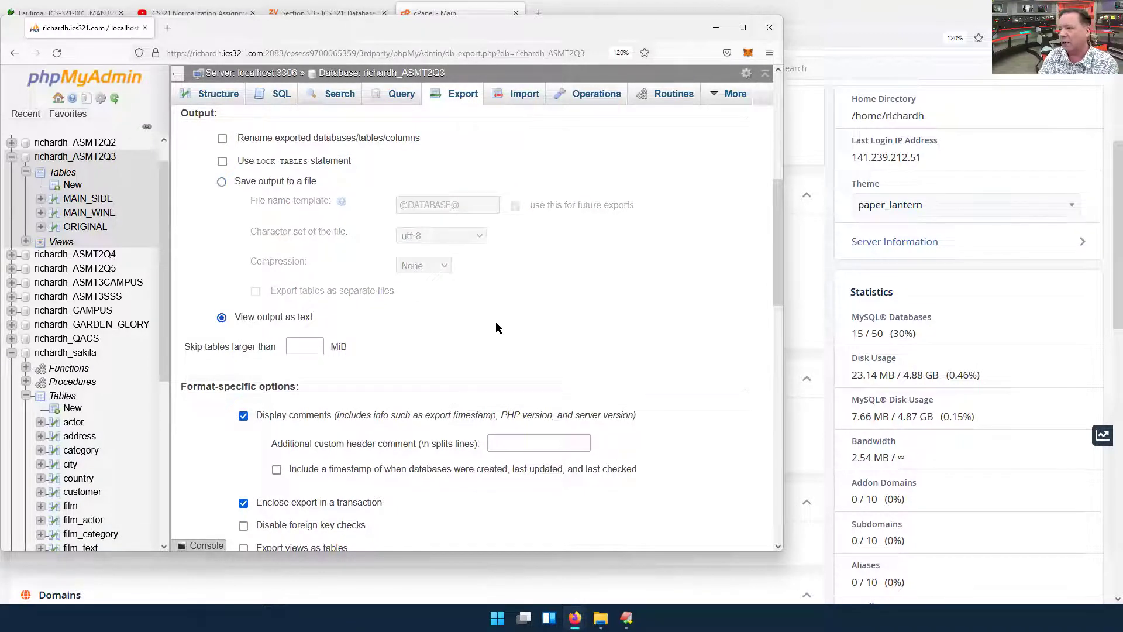
pyautogui.scroll(-3, 496, 328)
pyautogui.scroll(-4, 388, 317)
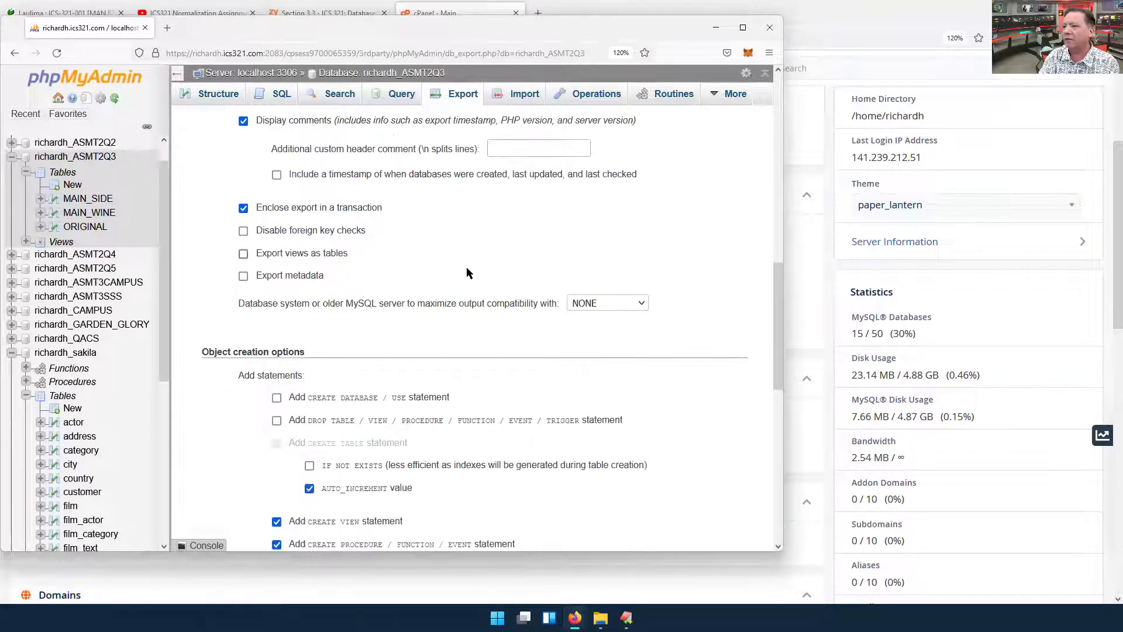
pyautogui.scroll(-4, 377, 303)
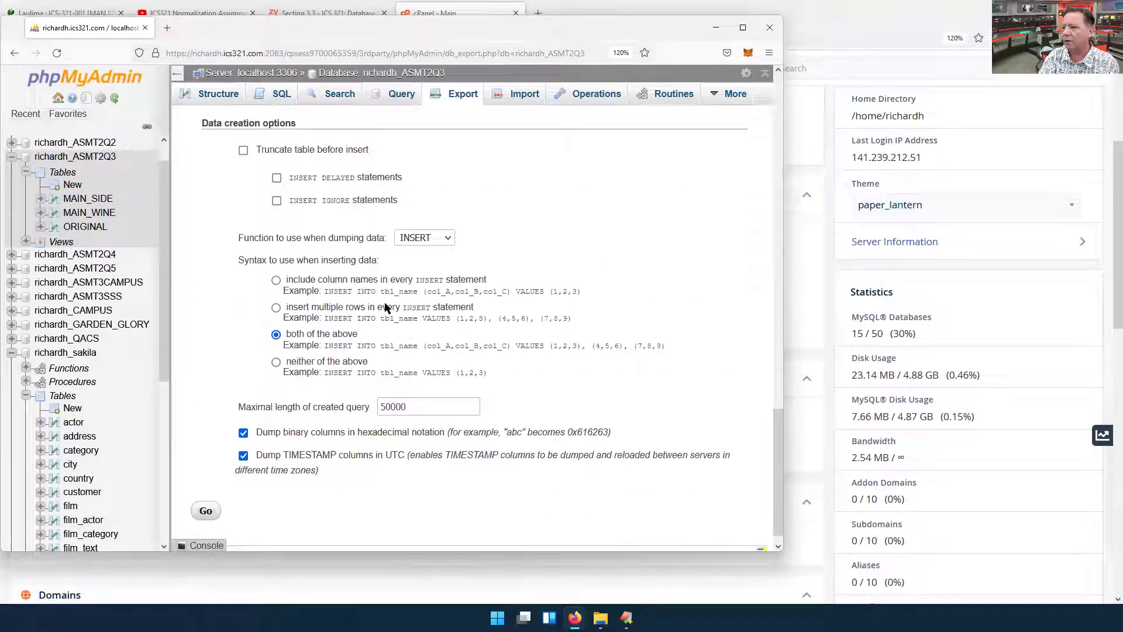
pyautogui.click(221, 489)
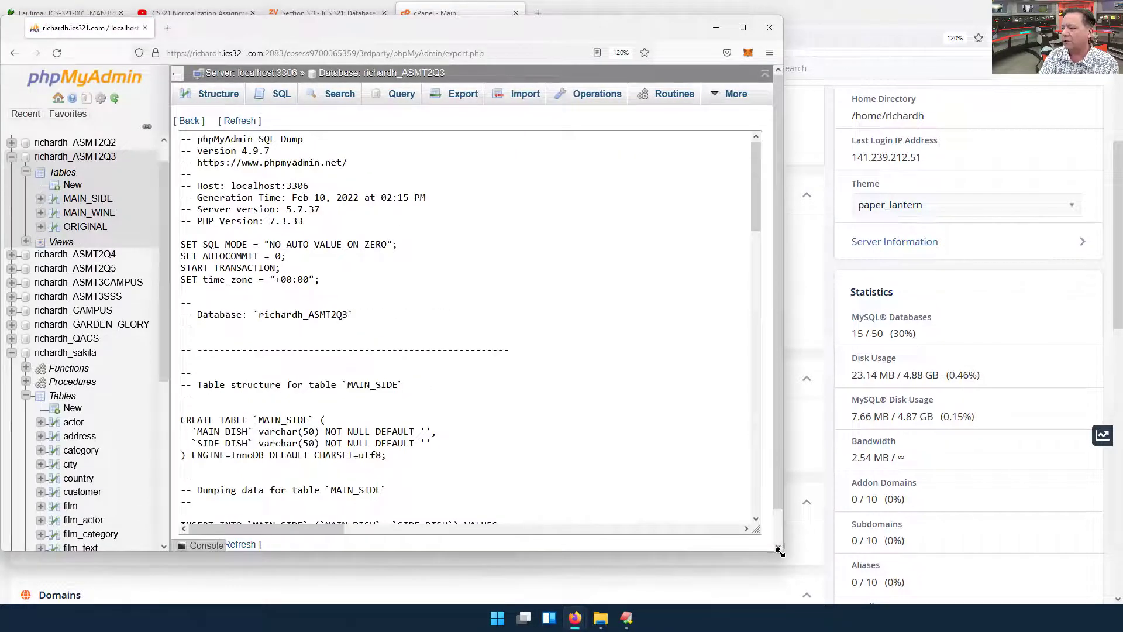
pyautogui.moveTo(780, 552); pyautogui.dragTo(906, 586)
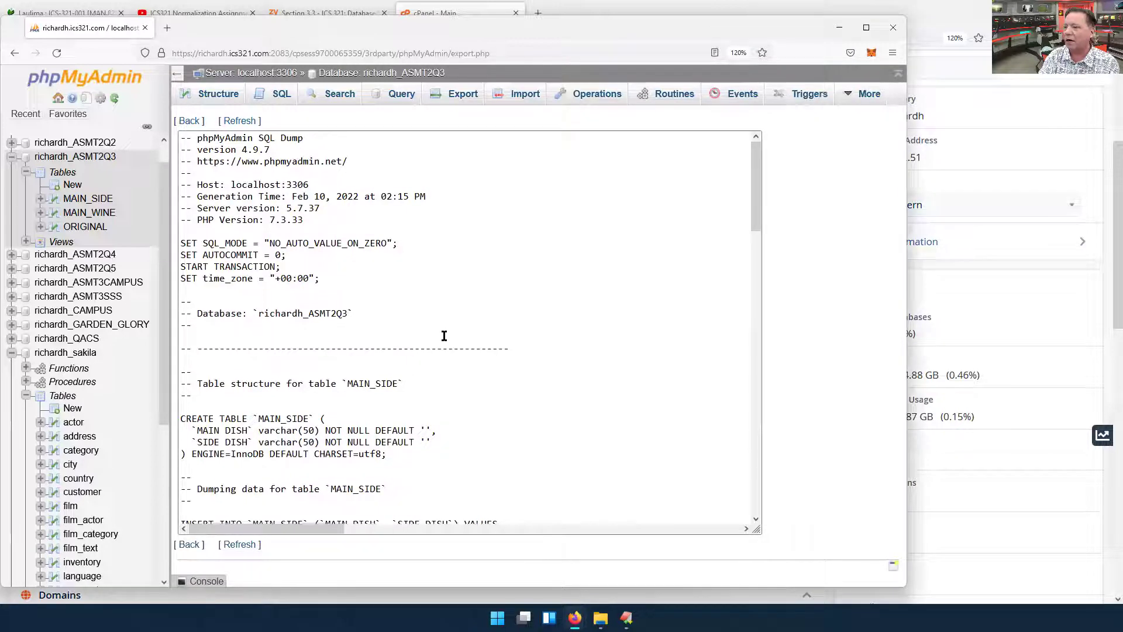
# Step: Review the dump's header settings and the CREATE TABLE and INSERT statements for MAIN_SIDE
pyautogui.scroll(-2, 444, 335)
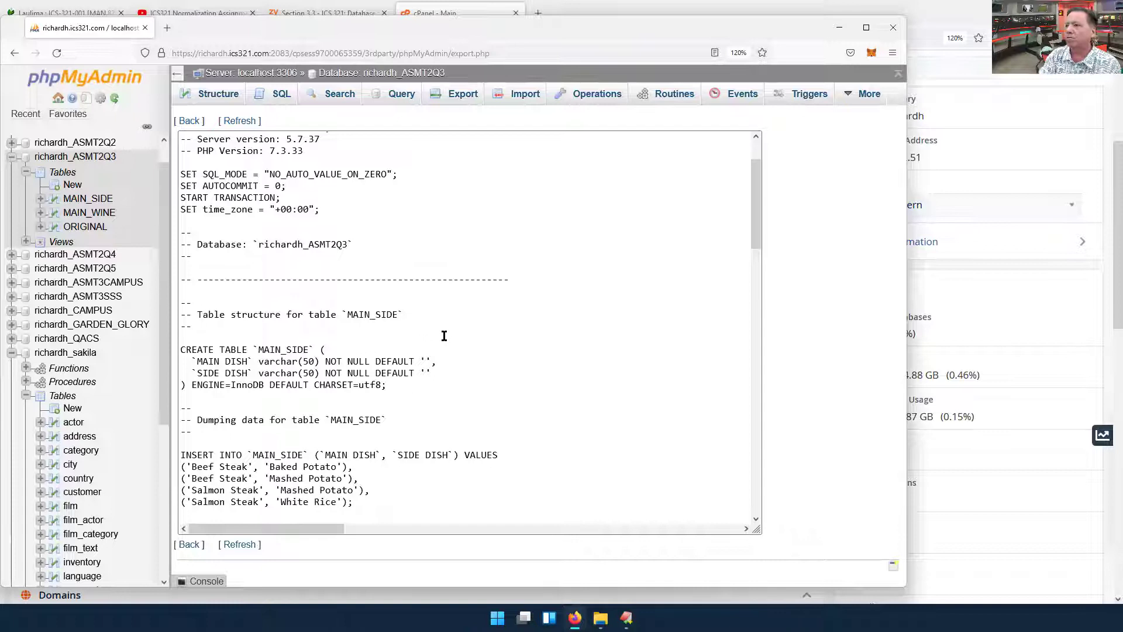
pyautogui.scroll(2, 445, 334)
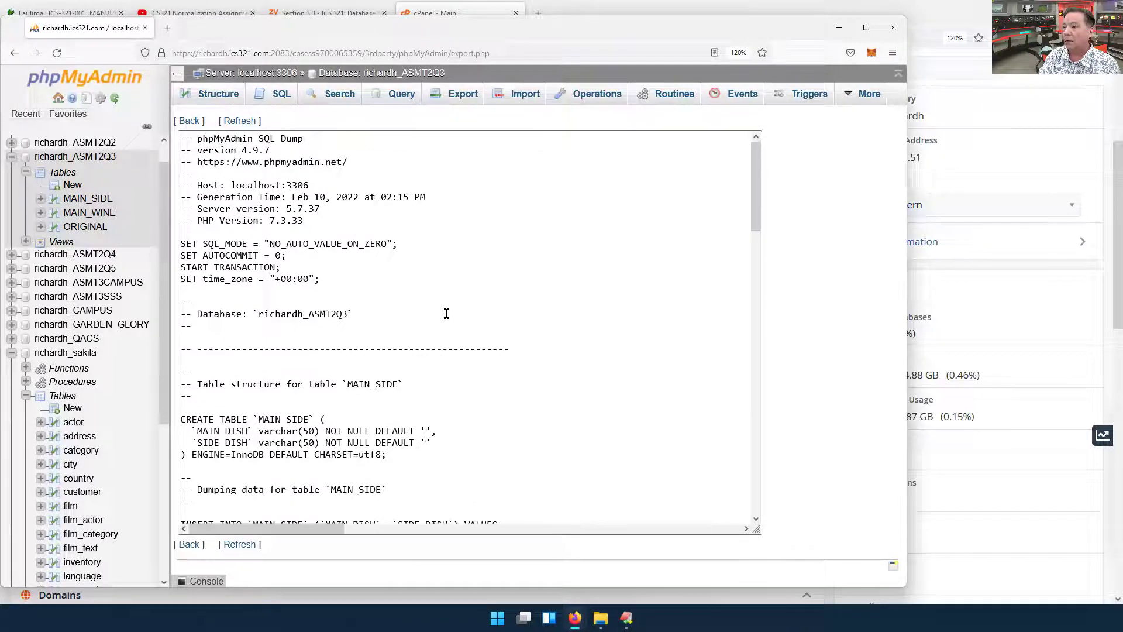
pyautogui.scroll(-6, 446, 314)
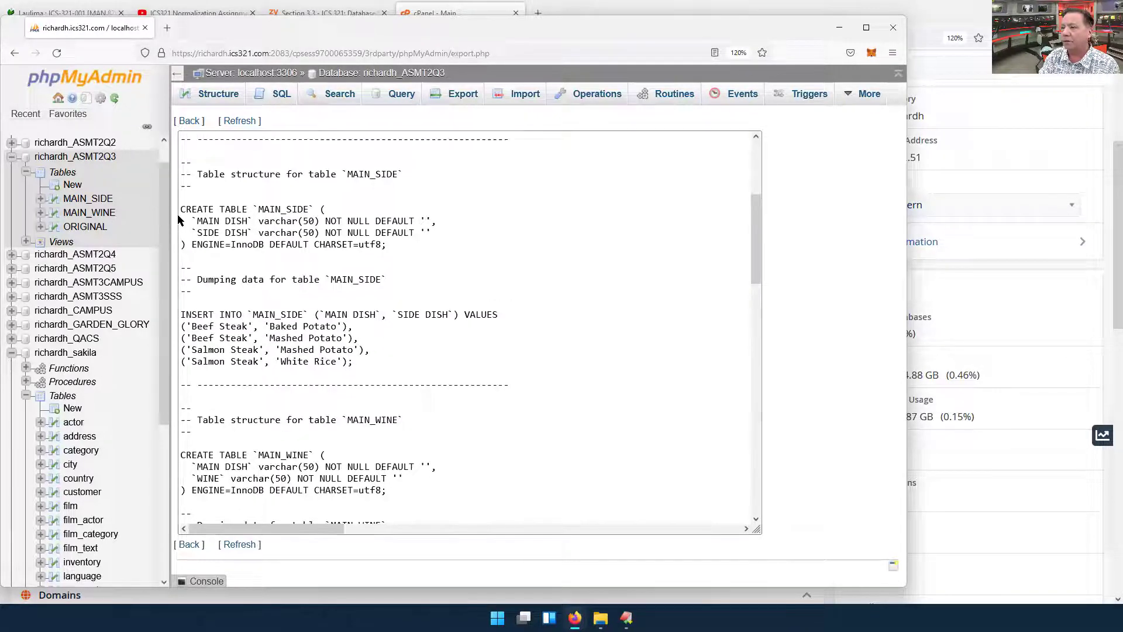
pyautogui.moveTo(177, 214); pyautogui.dragTo(202, 234)
pyautogui.click(205, 233)
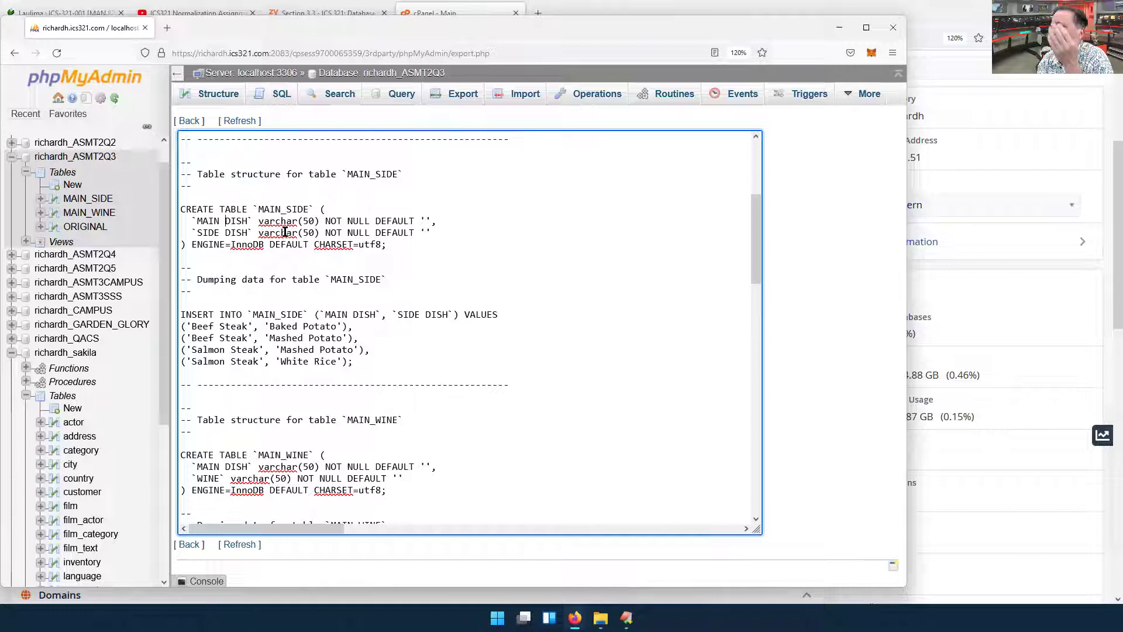
pyautogui.scroll(4, 493, 241)
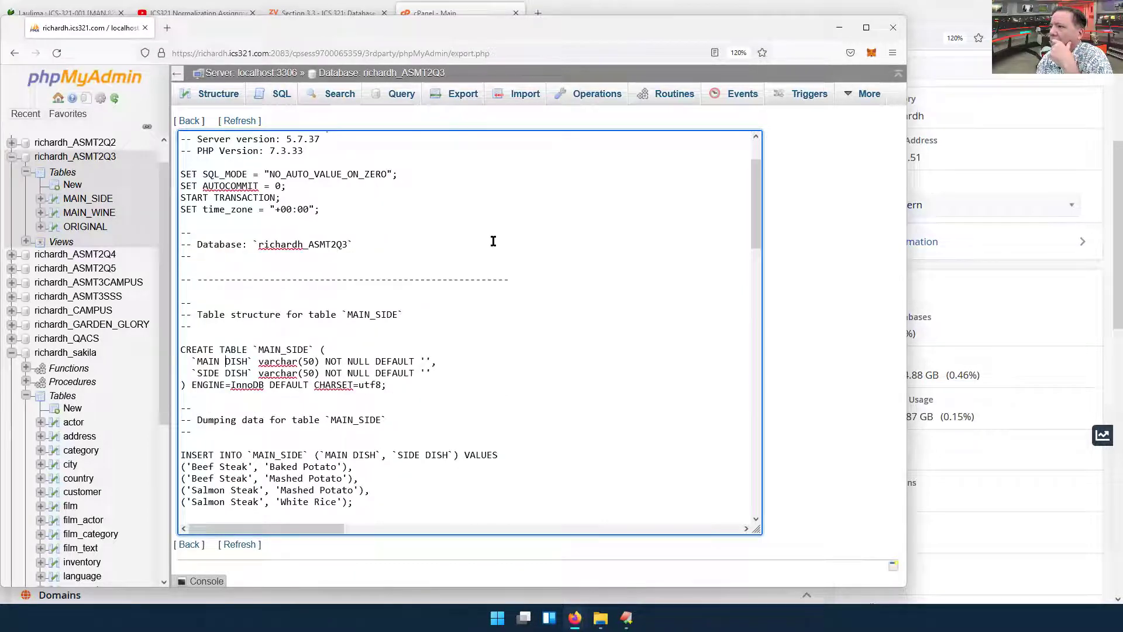
# Step: Open the ASMT2Q3 database structure in a new browser tab and browse the rows of the ORIGINAL table
pyautogui.rightClick(396, 76)
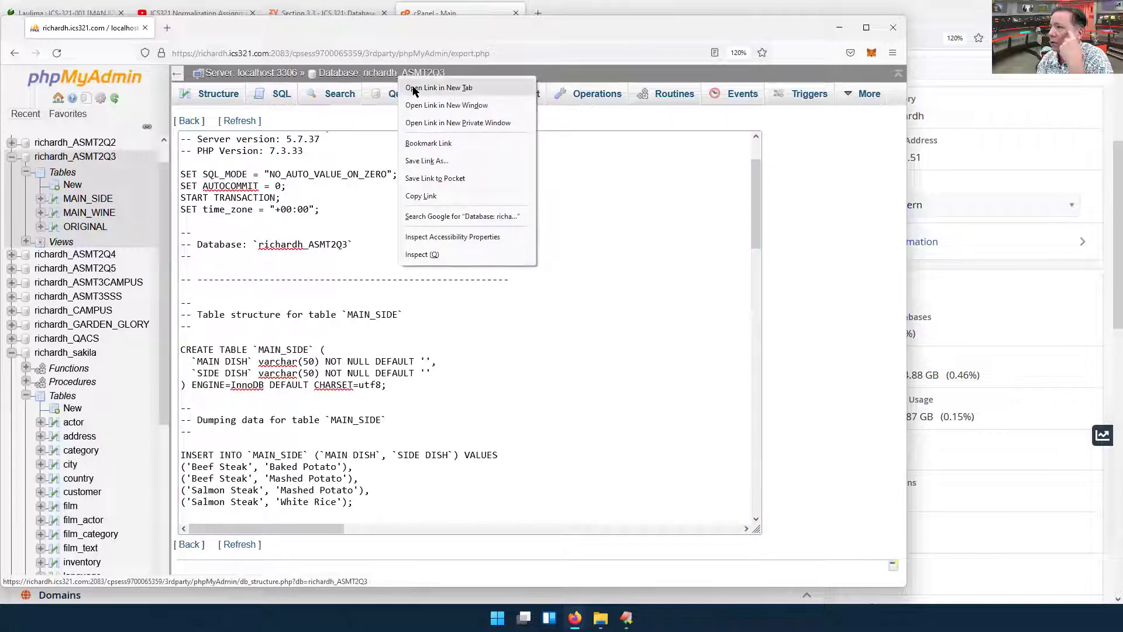
pyautogui.click(413, 89)
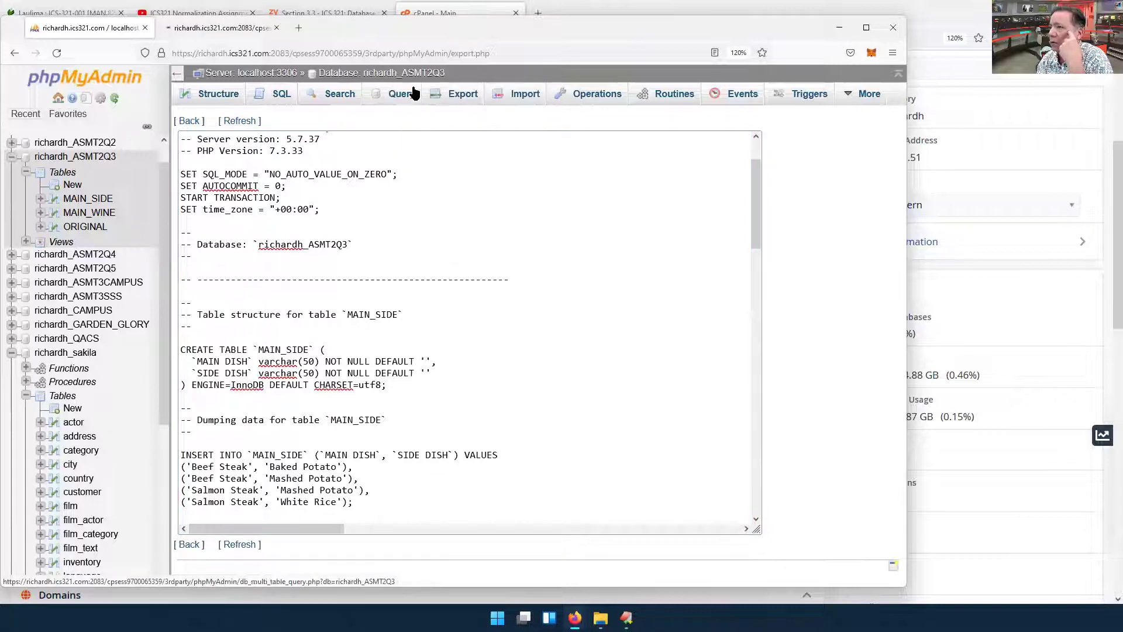
pyautogui.click(229, 29)
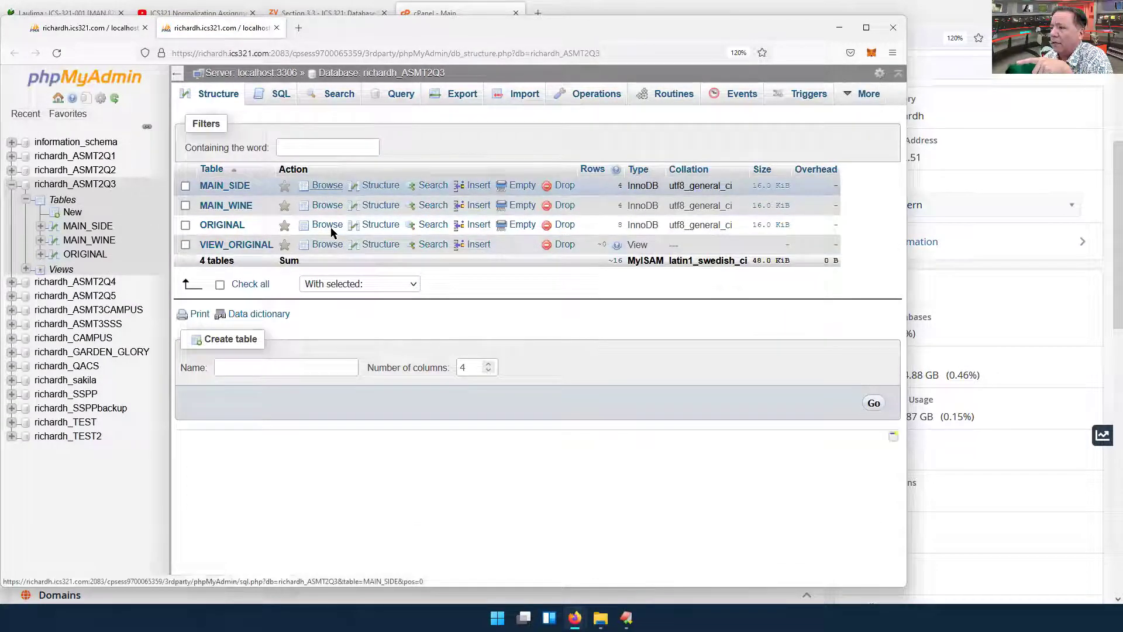
pyautogui.click(324, 226)
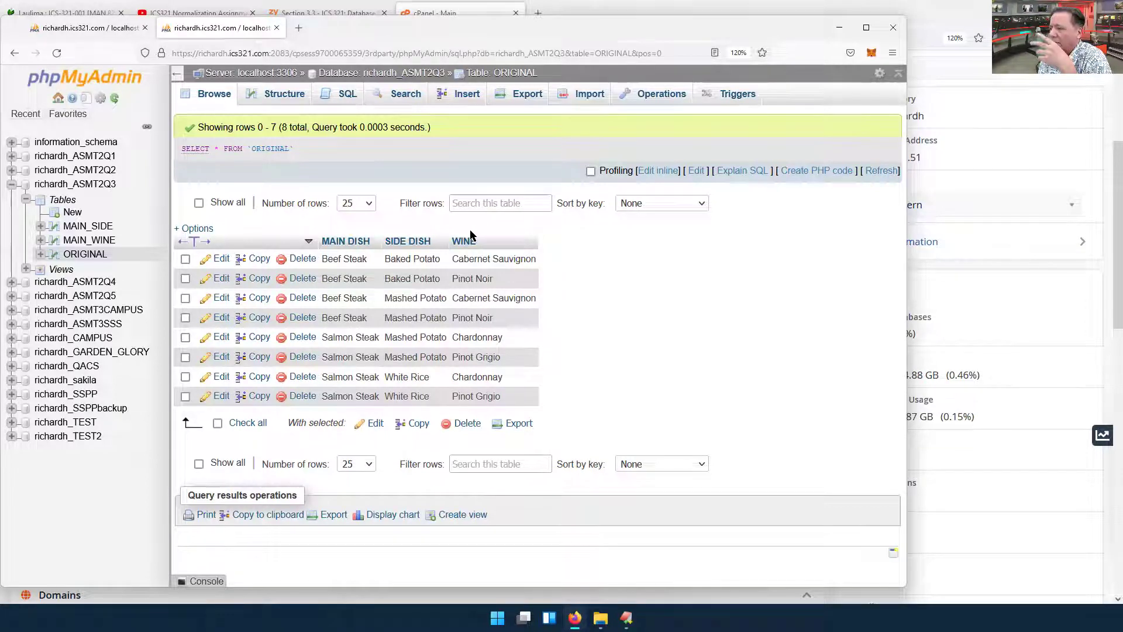
# Step: Return to the SQL dump and examine the columns and values in the MAIN_SIDE INSERT statement
pyautogui.click(117, 33)
pyautogui.scroll(-4, 456, 266)
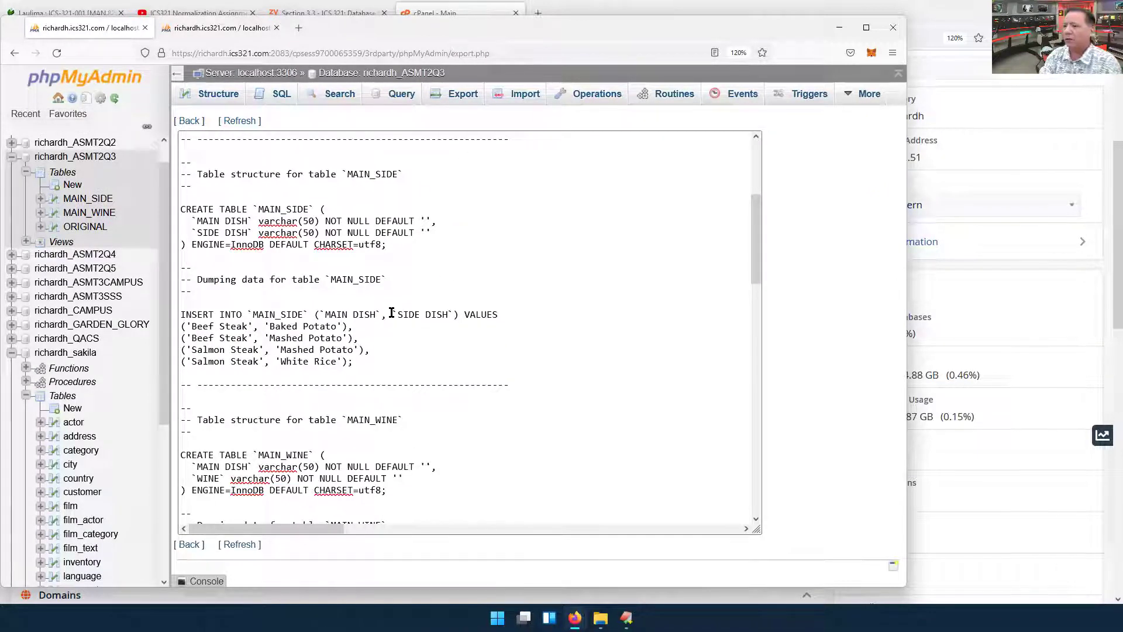
pyautogui.moveTo(326, 315); pyautogui.dragTo(376, 314)
pyautogui.click(349, 321)
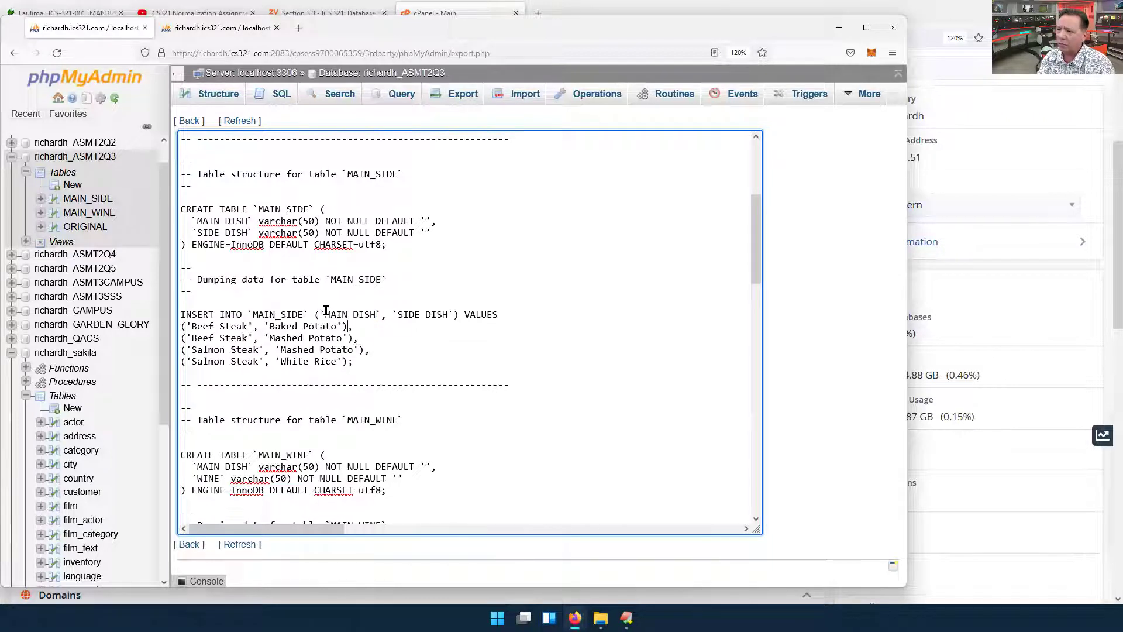
pyautogui.hotkey('shift', 'Home')
pyautogui.press('Up')
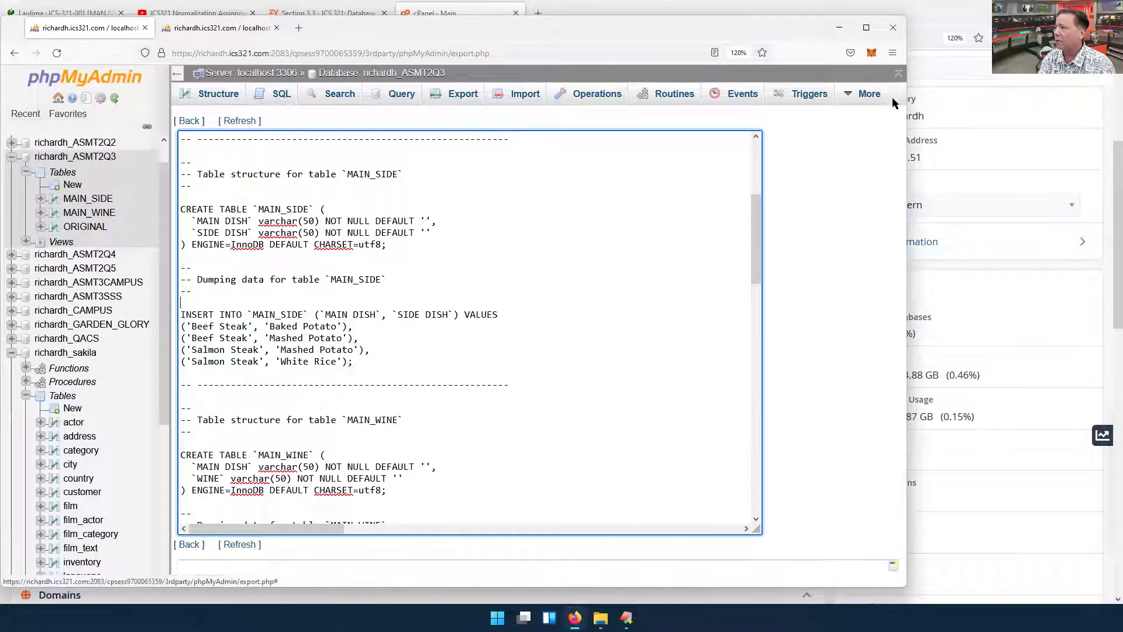
# Step: Increase the browser zoom to 133% to enlarge the dump text
pyautogui.click(892, 52)
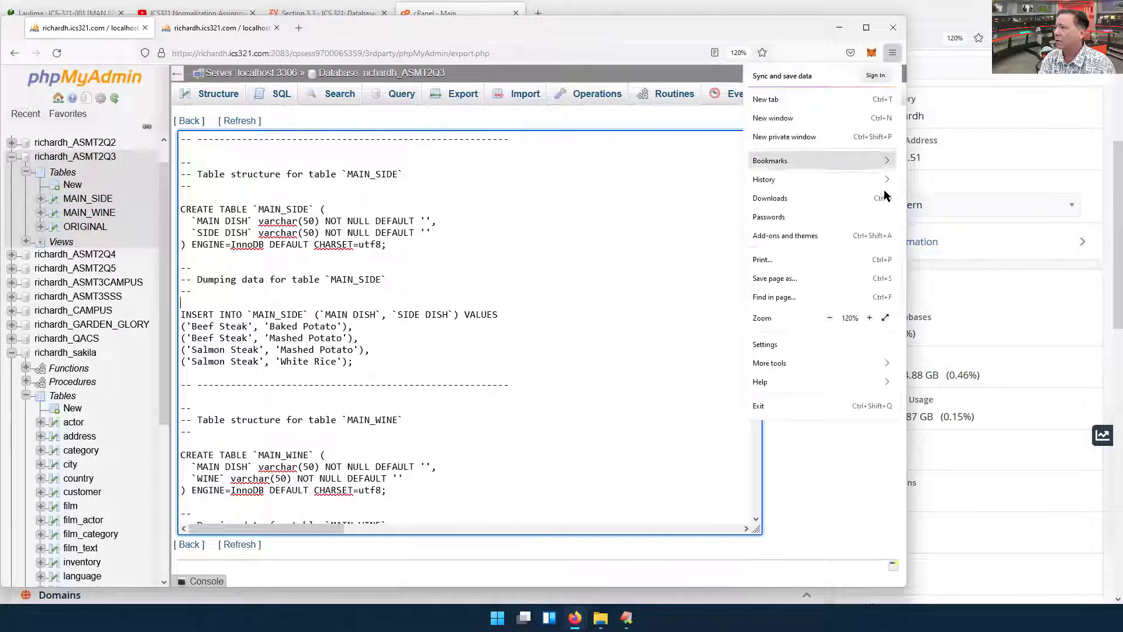
pyautogui.click(868, 317)
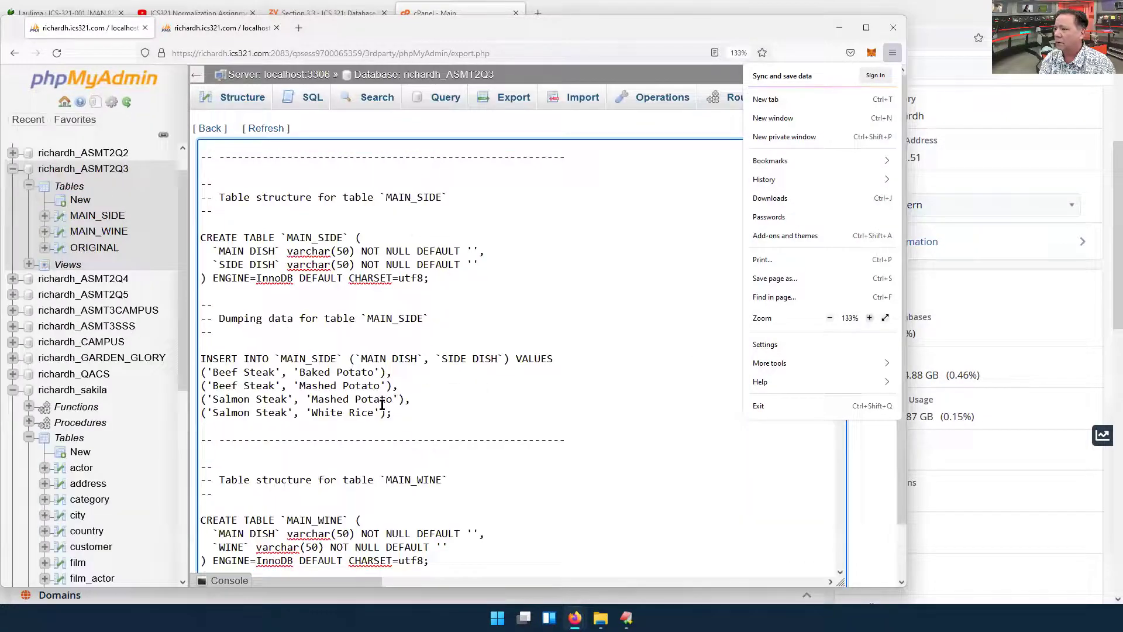
pyautogui.press('Escape')
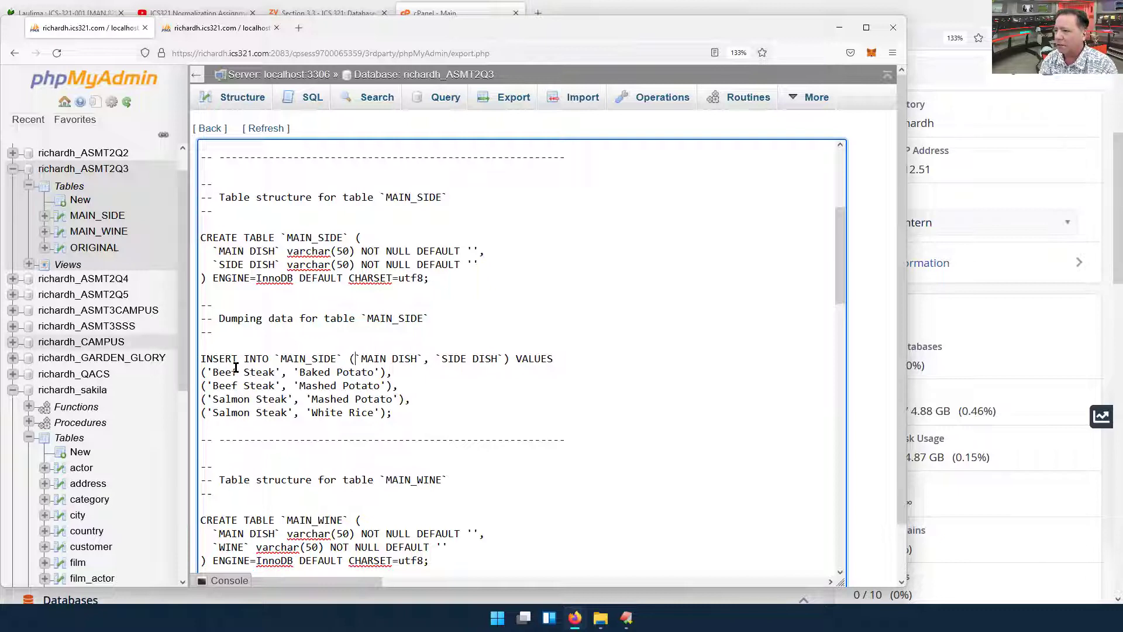
# Step: Examine the MAIN_SIDE column list in its INSERT statement, and the dump's MAIN_WINE, ORIGINAL and VIEW_ORIGINAL statements
pyautogui.doubleClick(320, 357)
pyautogui.click(319, 358)
pyautogui.doubleClick(389, 358)
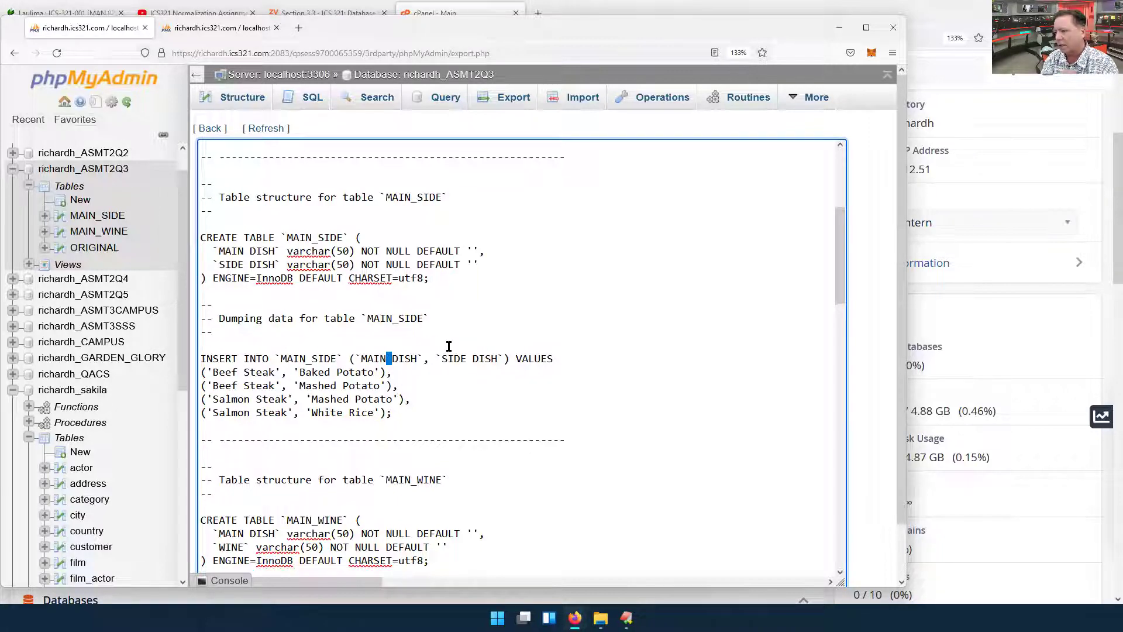
pyautogui.scroll(-6, 449, 347)
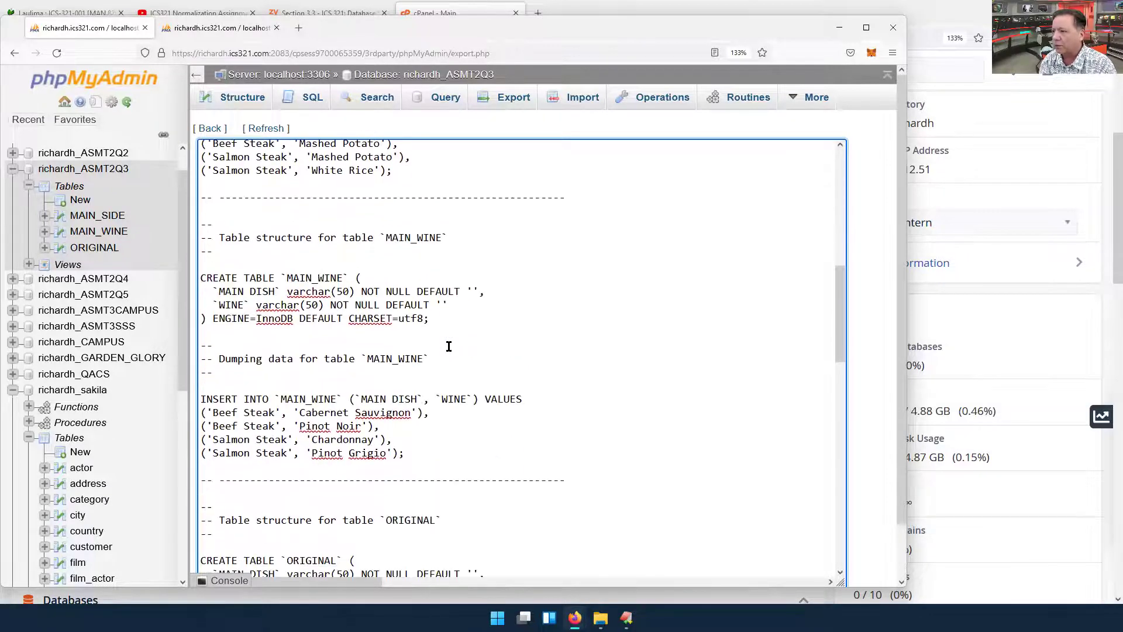
pyautogui.click(246, 297)
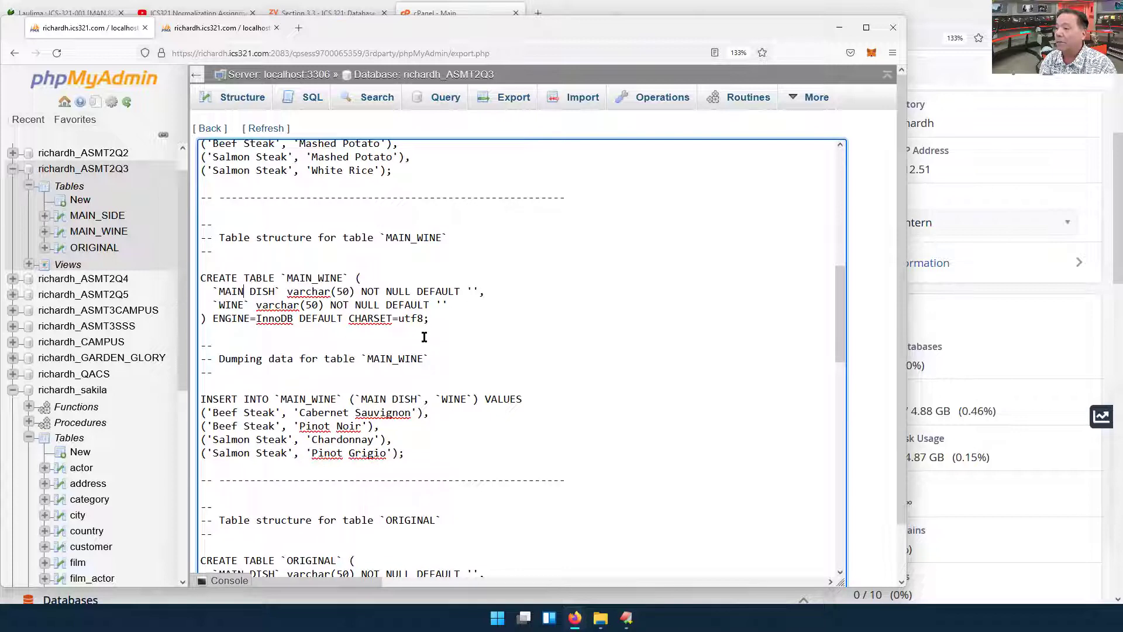
pyautogui.scroll(-2, 448, 304)
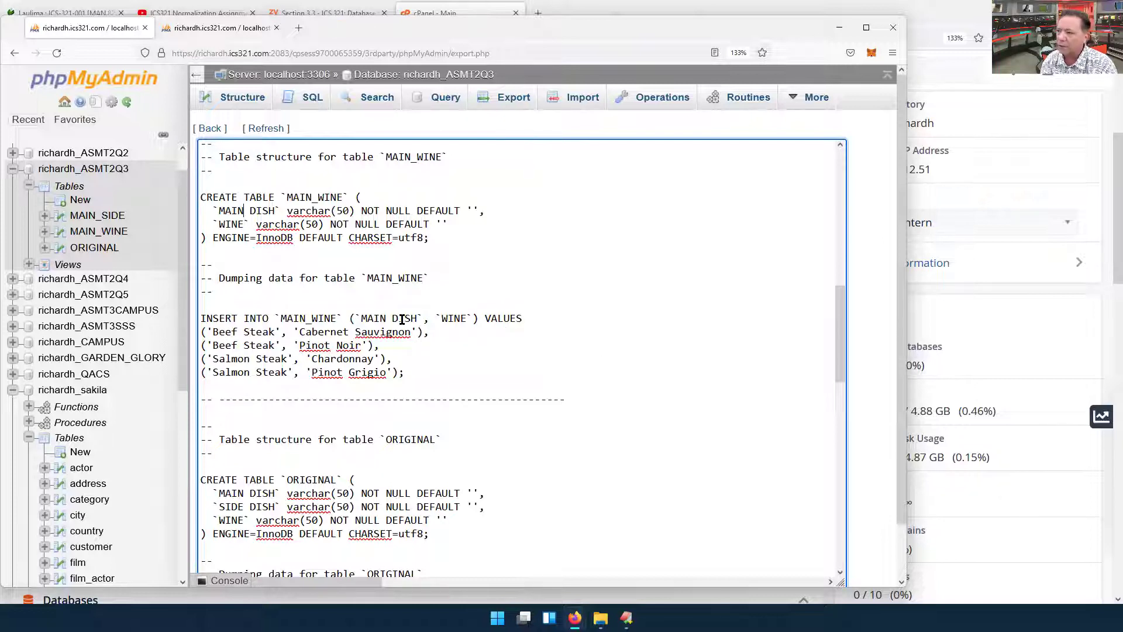
pyautogui.scroll(-10, 624, 377)
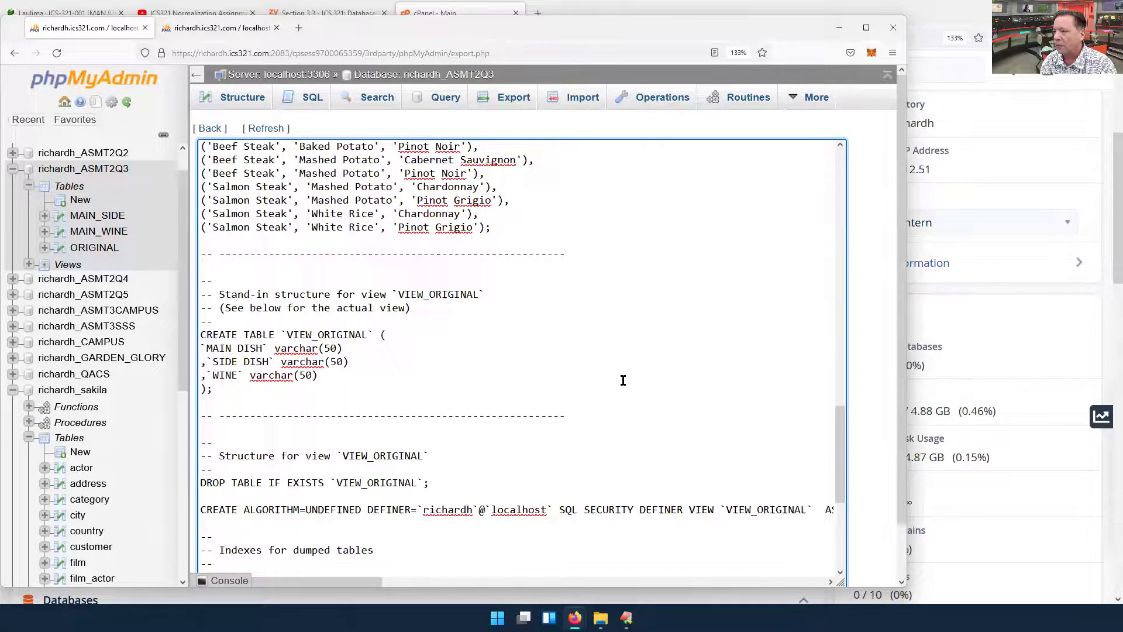
# Step: Try removing the ALGORITHM, DEFINER and SQL SECURITY clauses from the VIEW_ORIGINAL create statement, restore them, and highlight the definer's username
pyautogui.scroll(-5, 623, 380)
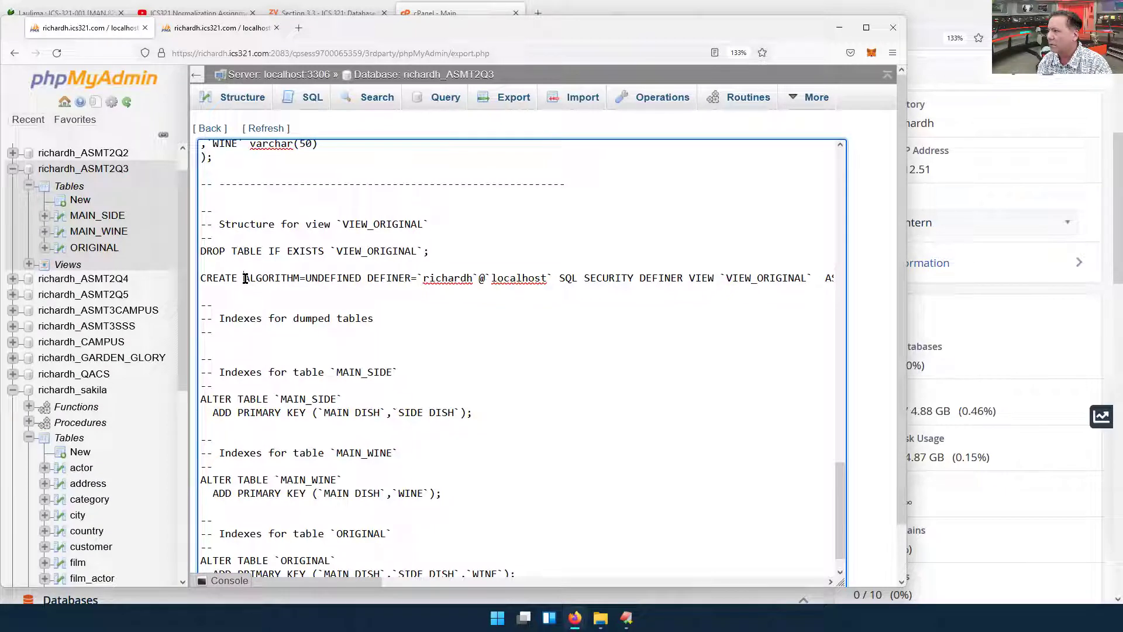
pyautogui.moveTo(244, 279); pyautogui.dragTo(682, 283)
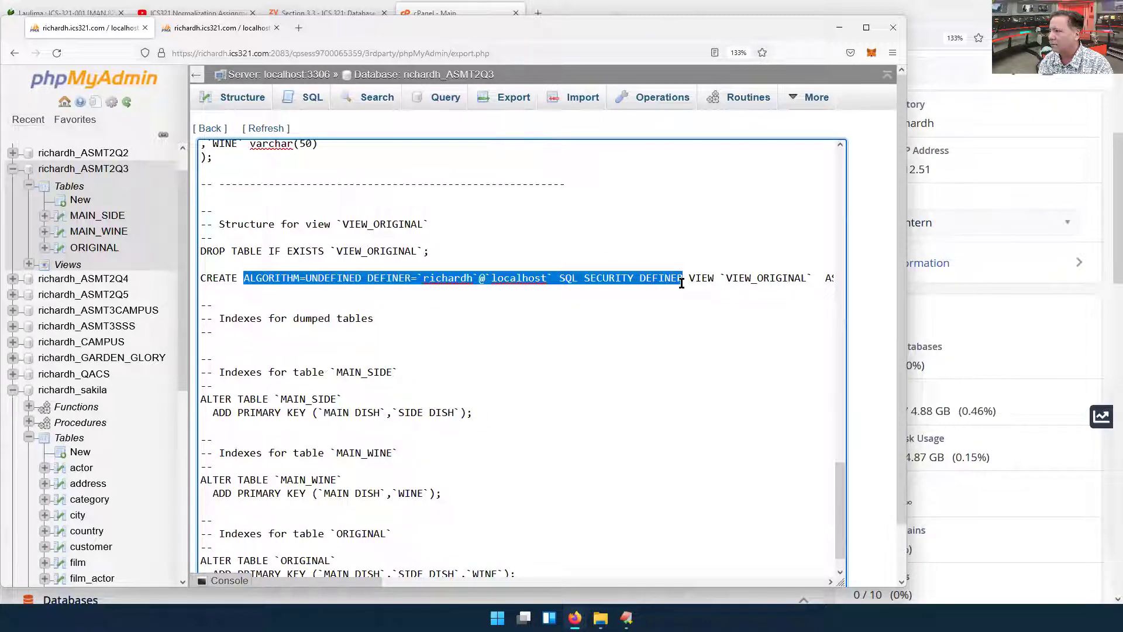
pyautogui.press('Delete')
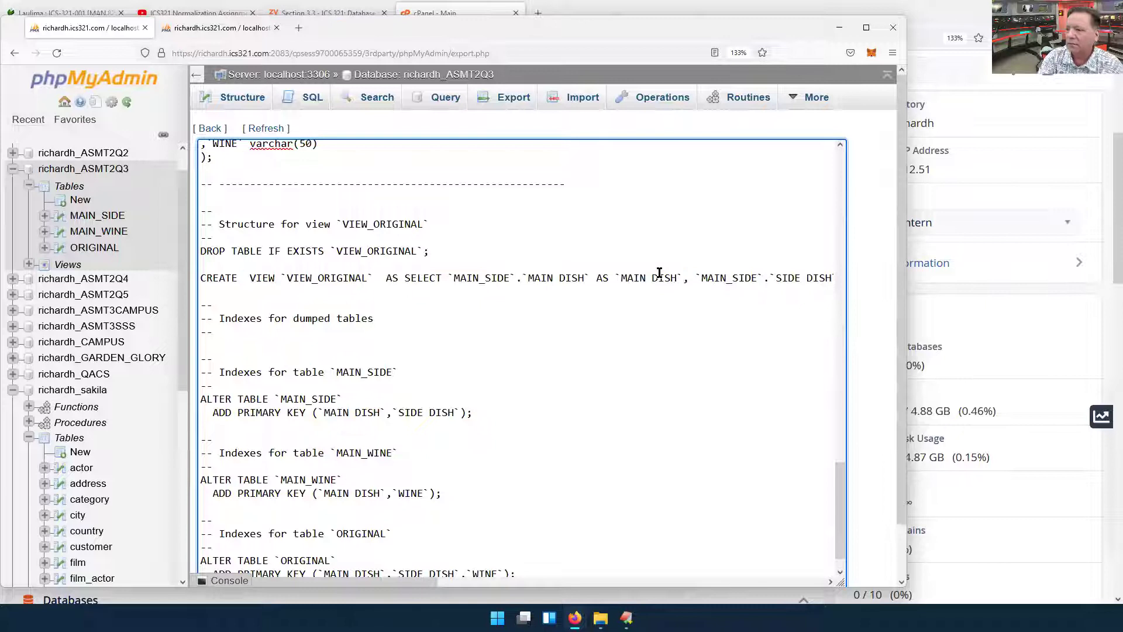
pyautogui.press('BackSpace')
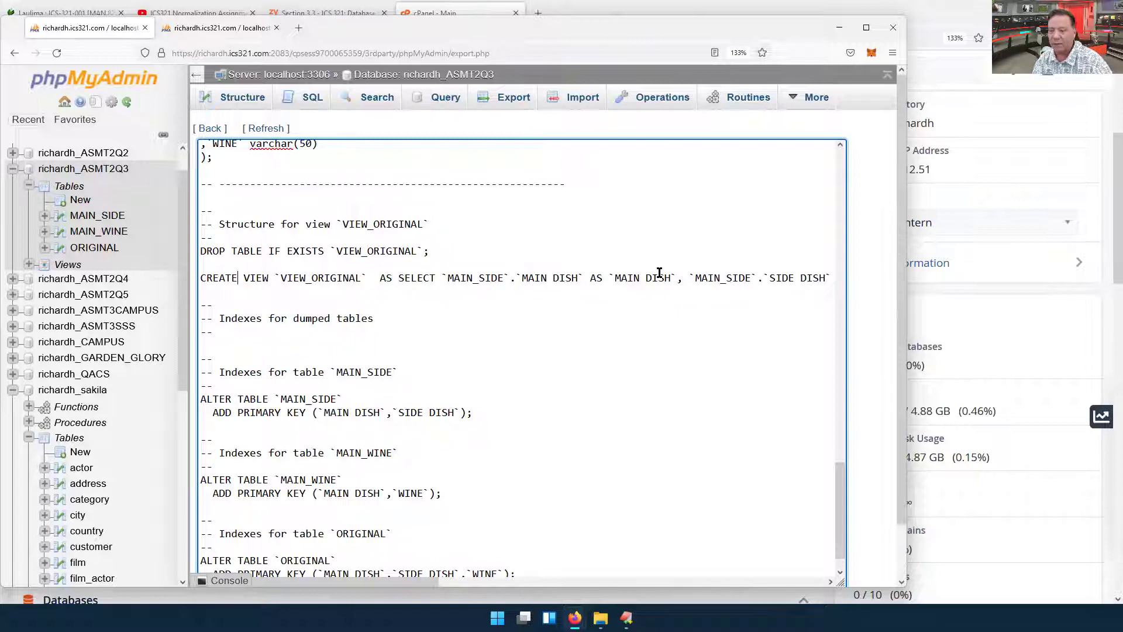
pyautogui.hotkey('ctrl', 'z')
pyautogui.hotkey('ctrl', 'z')
pyautogui.doubleClick(442, 280)
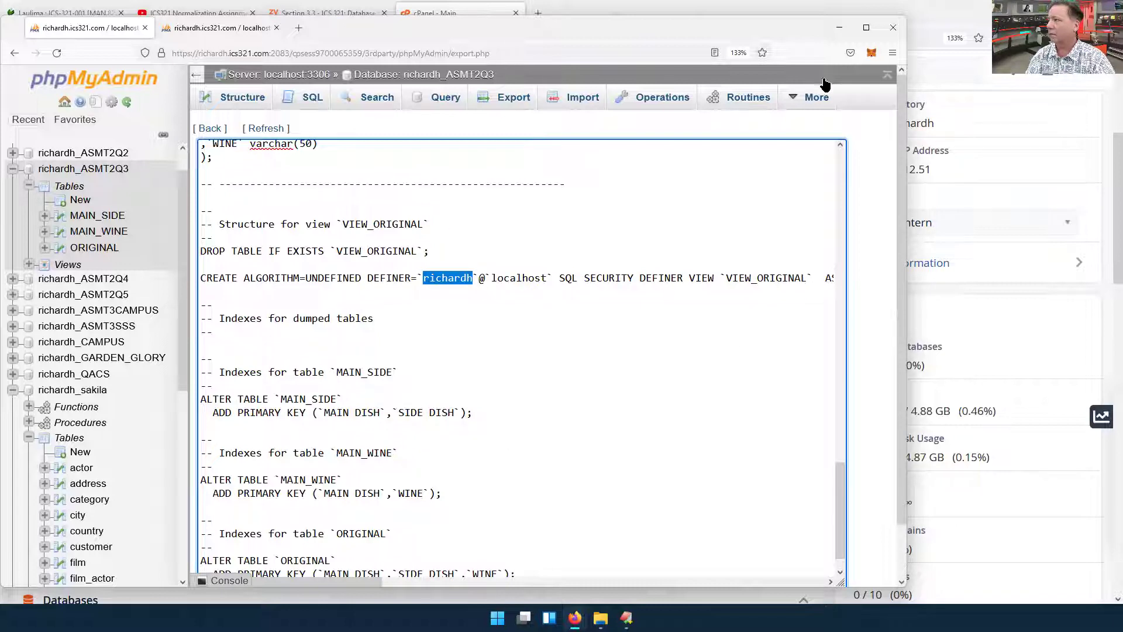
# Step: Minimize phpMyAdmin, switch to zyBooks section 3.3 with its table of contents expanded, and review the ALTER TABLE syntax and column examples
pyautogui.click(838, 29)
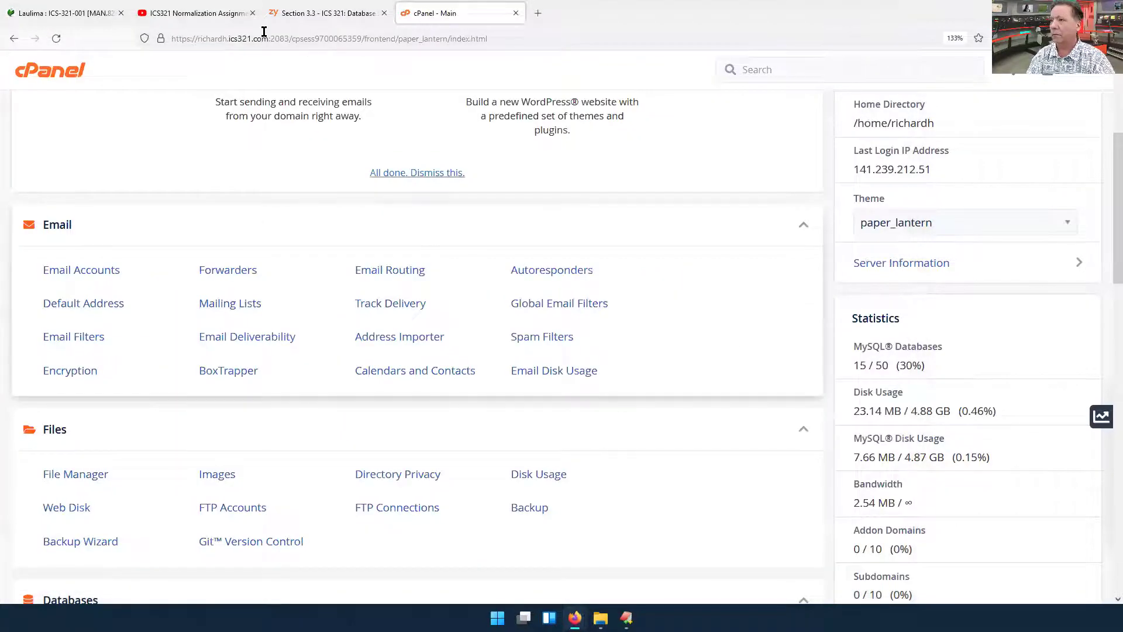
pyautogui.click(325, 13)
pyautogui.scroll(-15, 483, 335)
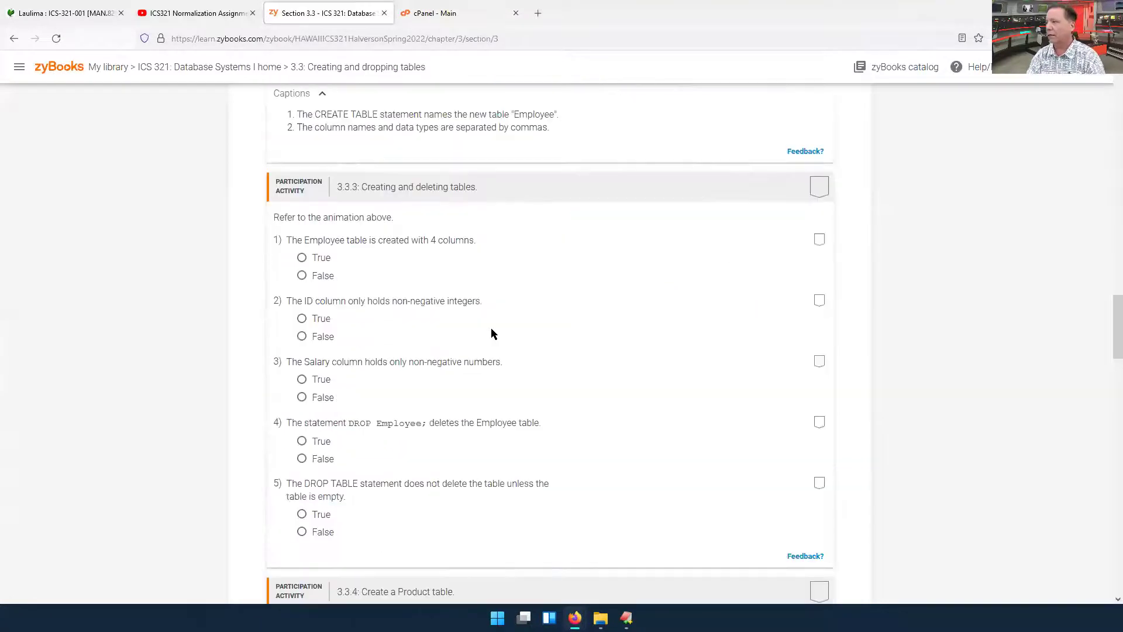
pyautogui.click(17, 67)
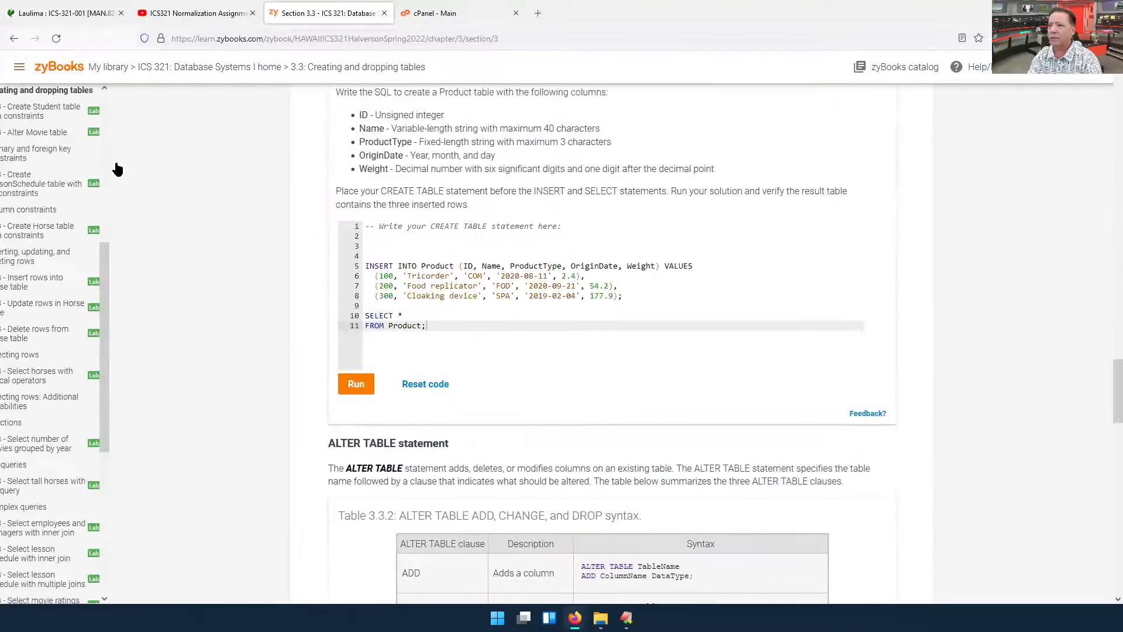
pyautogui.scroll(3, 110, 226)
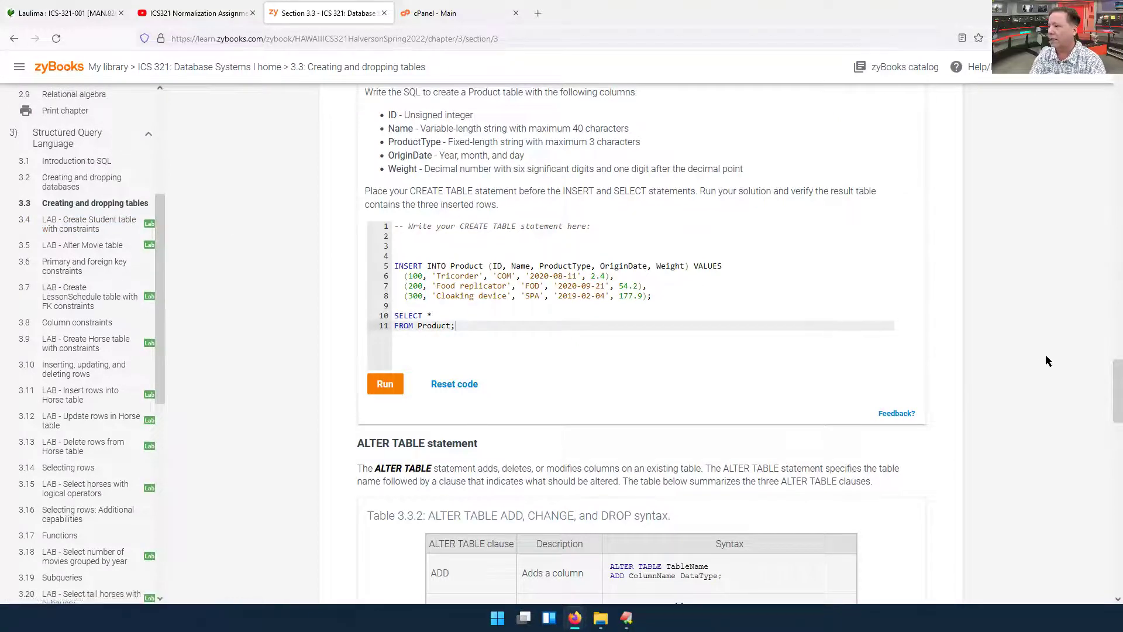
pyautogui.scroll(-5, 1047, 358)
pyautogui.scroll(3, 1047, 362)
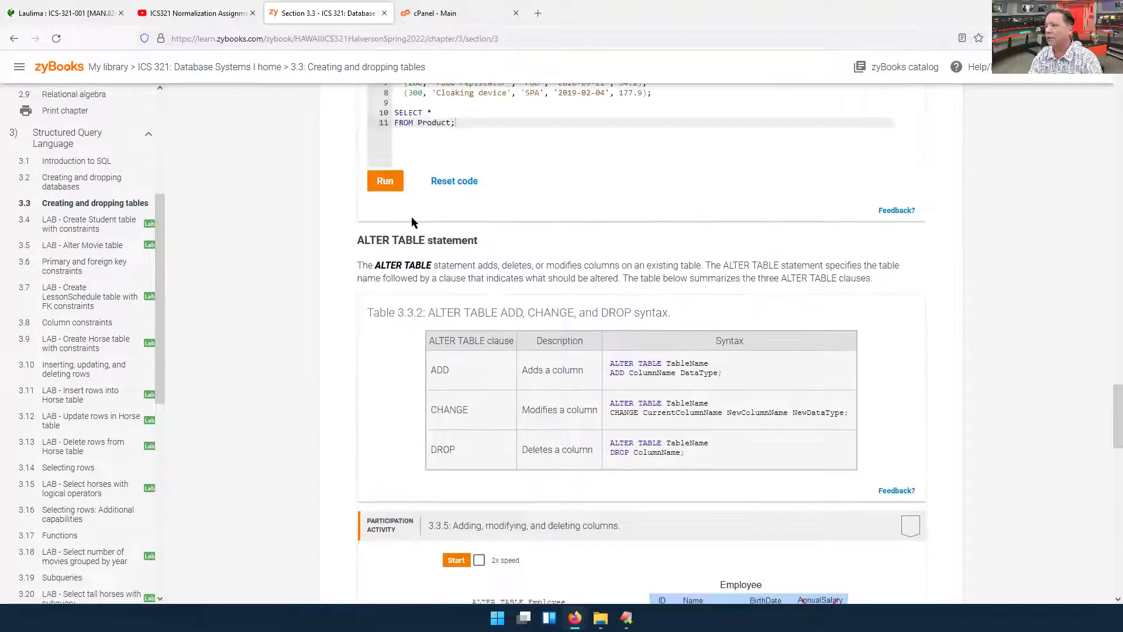
pyautogui.scroll(-6, 421, 229)
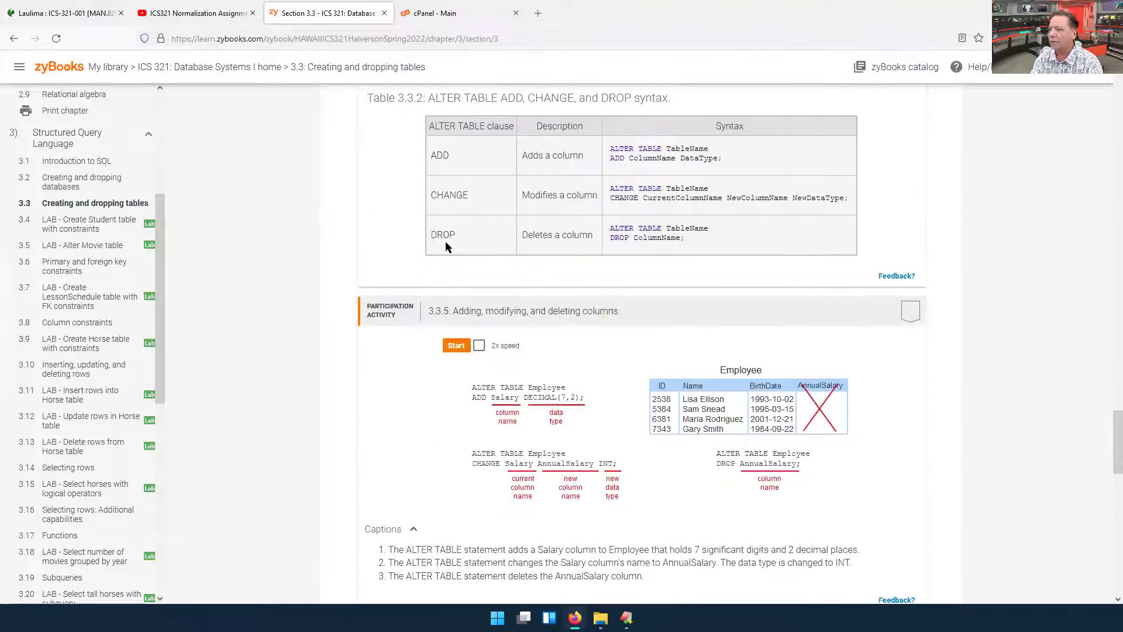
# Step: Switch back to the phpMyAdmin dump and view the ALTER TABLE statements that add the primary keys
pyautogui.click(434, 18)
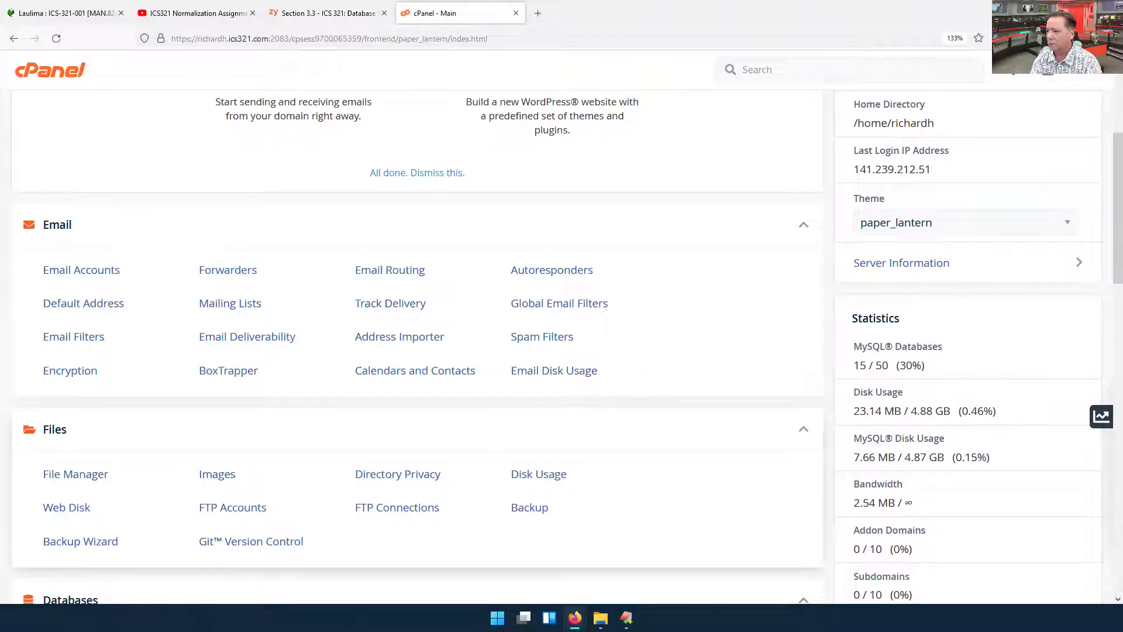
pyautogui.moveTo(601, 617)
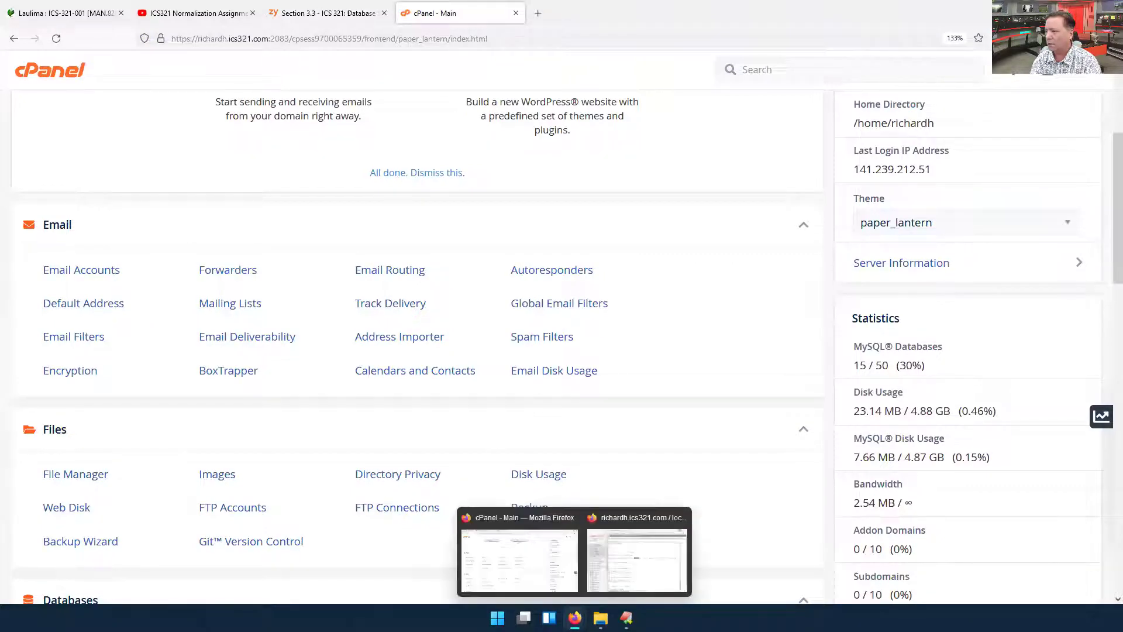
pyautogui.click(627, 585)
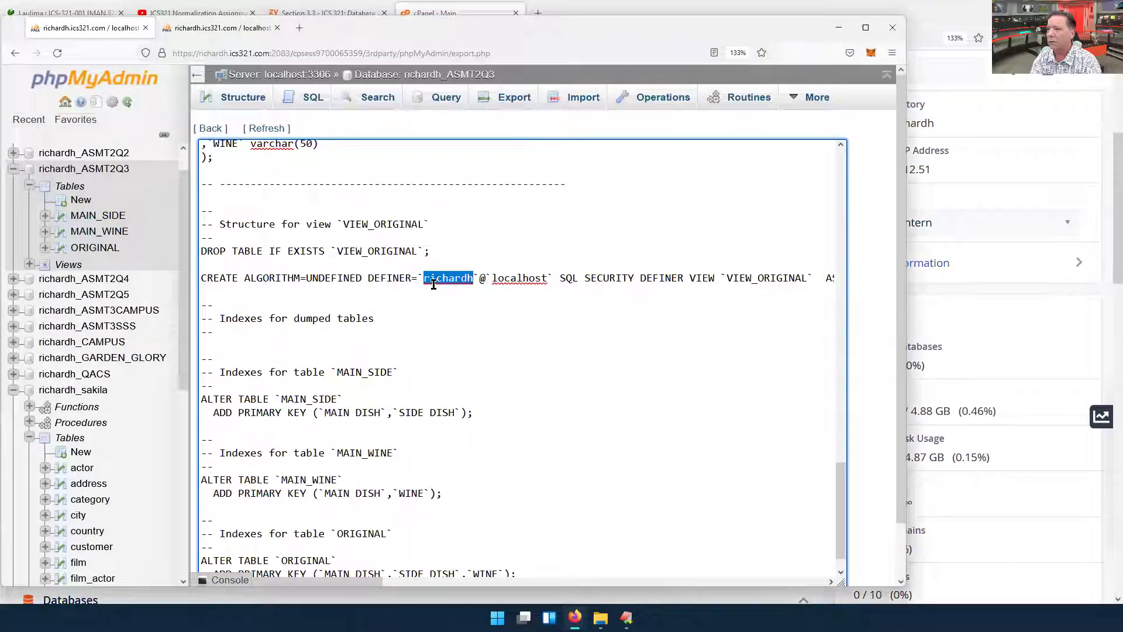
pyautogui.scroll(-1, 500, 330)
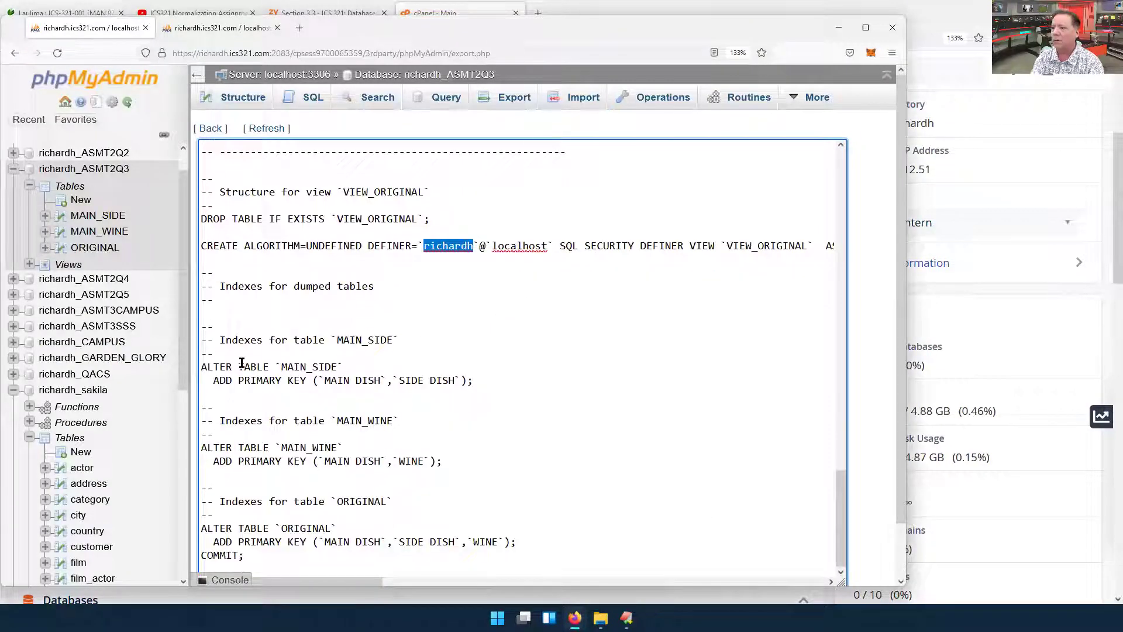
# Step: Review the dump's stand-in CREATE TABLE statement for VIEW_ORIGINAL and the ALTER TABLE statements adding primary keys to MAIN_SIDE, MAIN_WINE and ORIGINAL
pyautogui.click(222, 366)
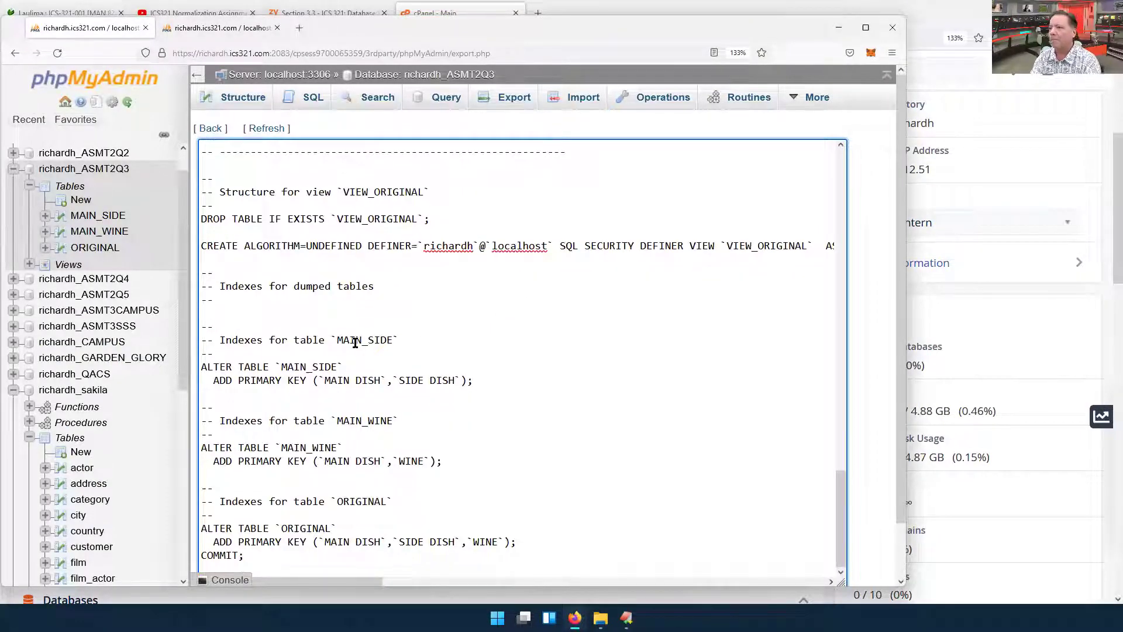
pyautogui.scroll(8, 345, 310)
pyautogui.scroll(-2, 347, 317)
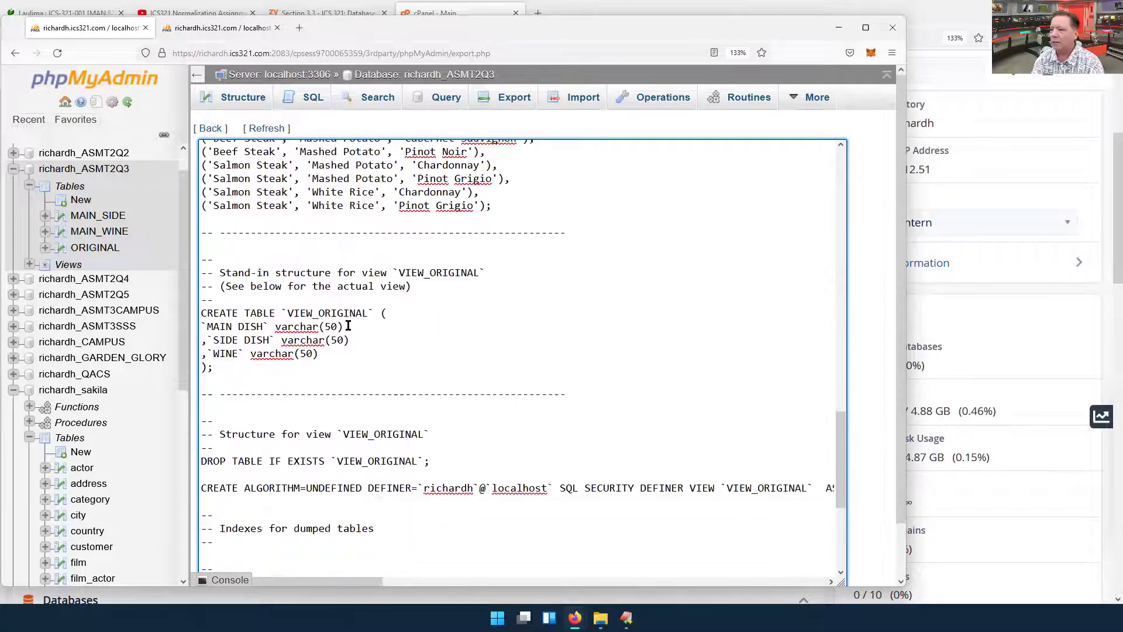
pyautogui.moveTo(202, 316); pyautogui.dragTo(240, 354)
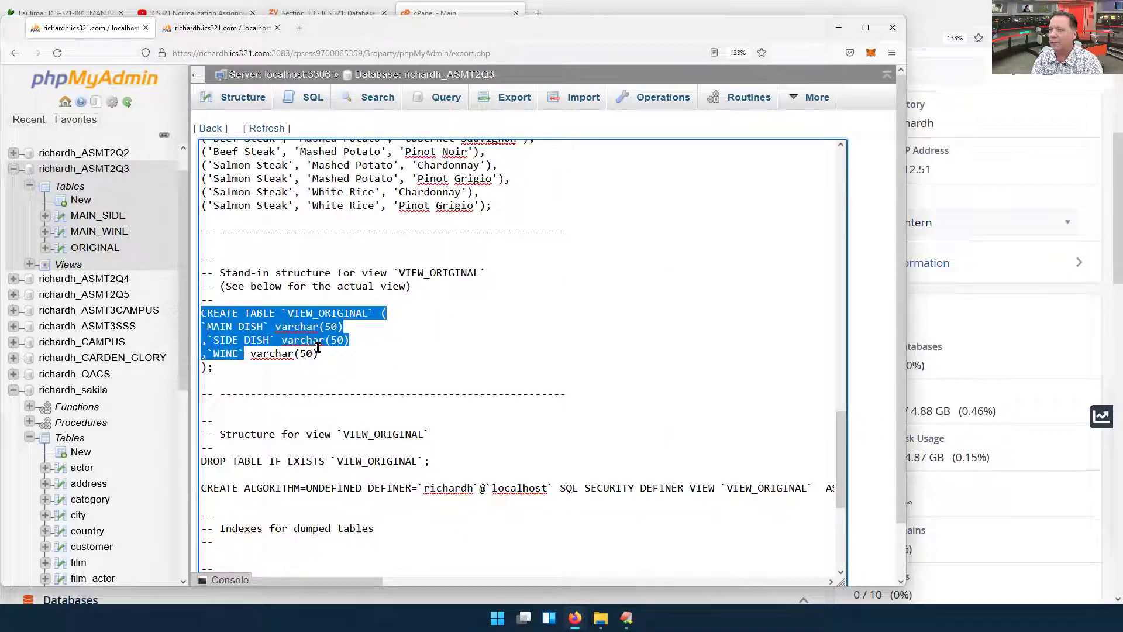
pyautogui.click(477, 337)
pyautogui.scroll(-6, 477, 335)
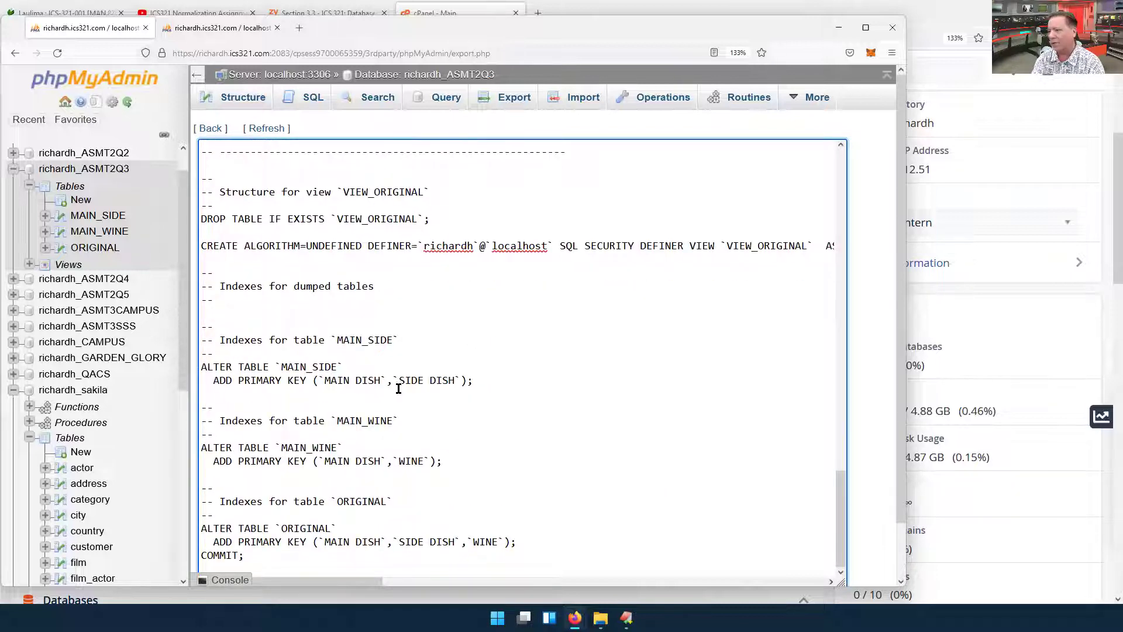
pyautogui.scroll(-2, 459, 433)
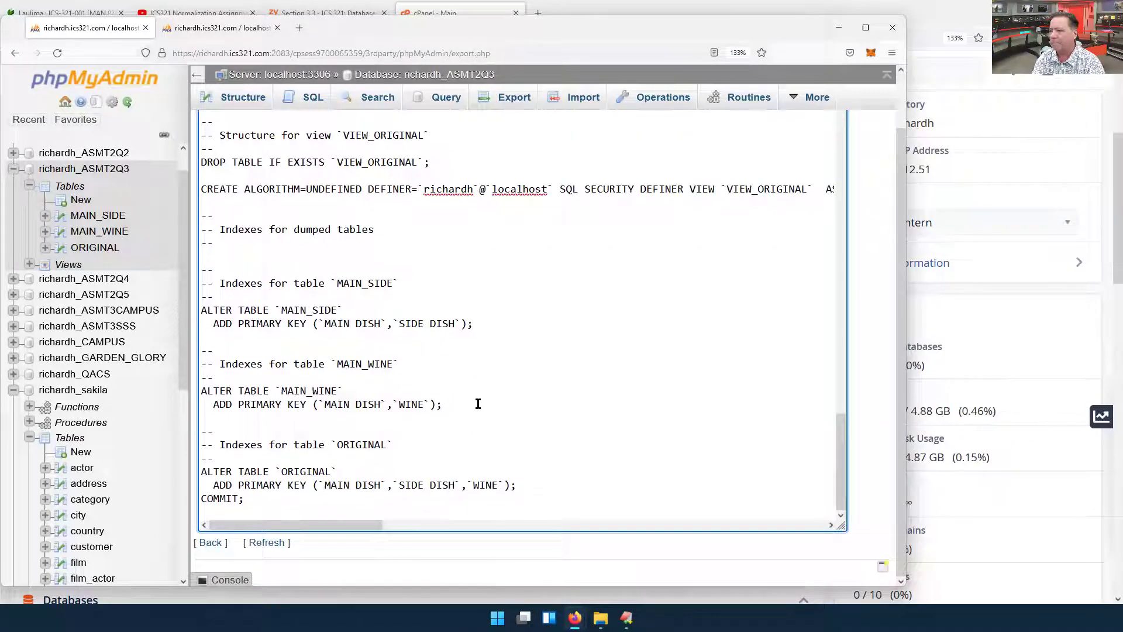
pyautogui.scroll(6, 559, 268)
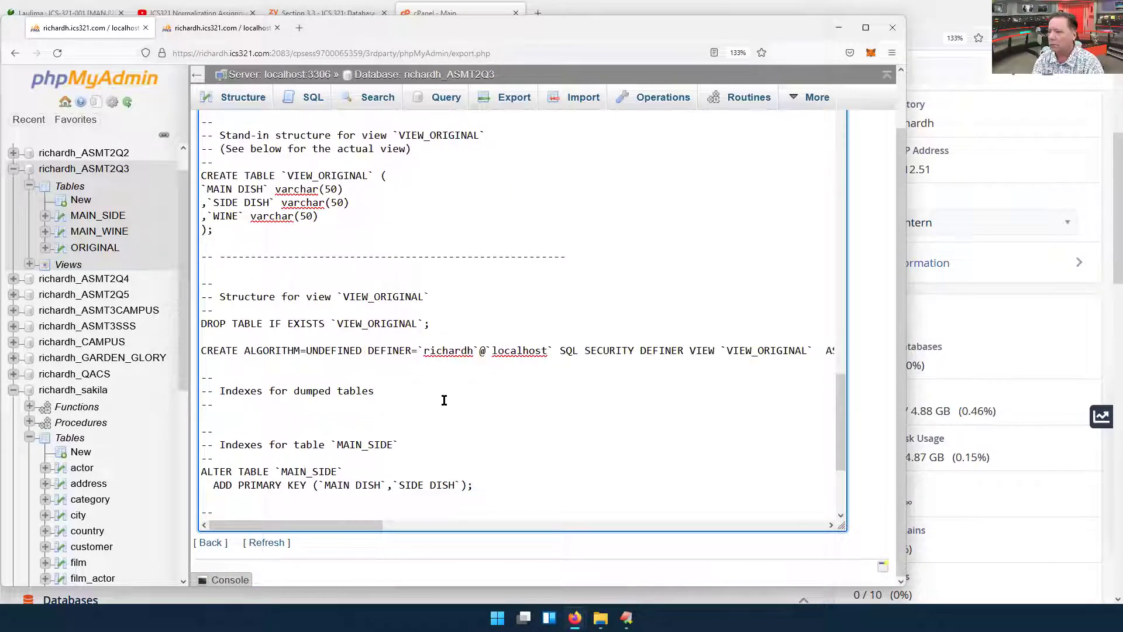
pyautogui.scroll(-3, 490, 138)
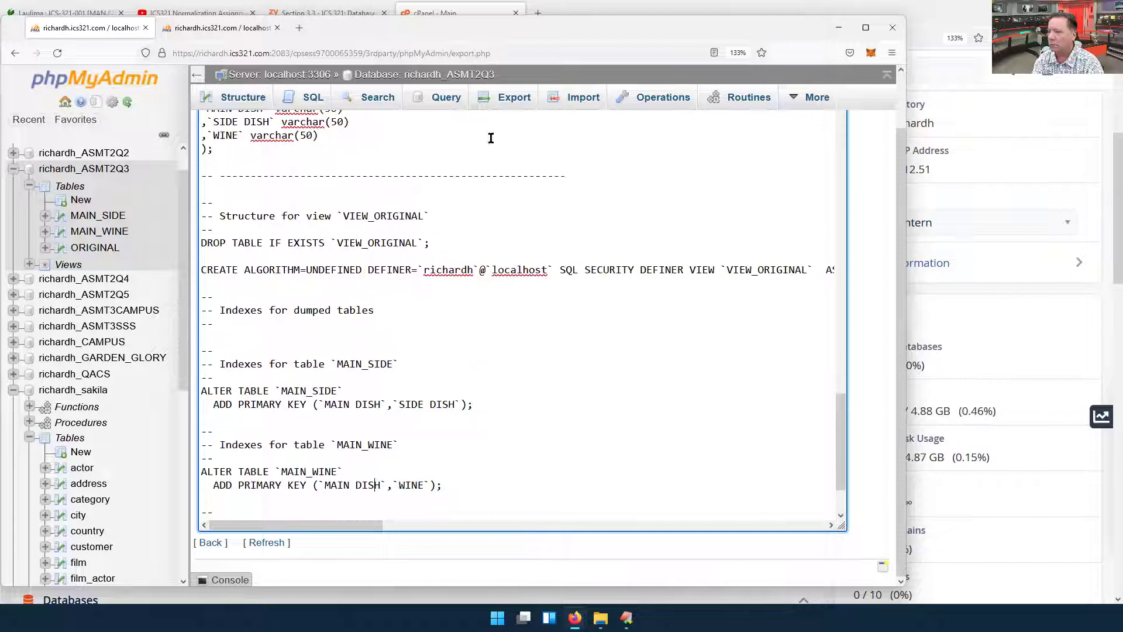
# Step: Minimize phpMyAdmin, return to zyBooks section 3.3 and start challenge activity 3.3.1 on creating and dropping tables
pyautogui.click(839, 30)
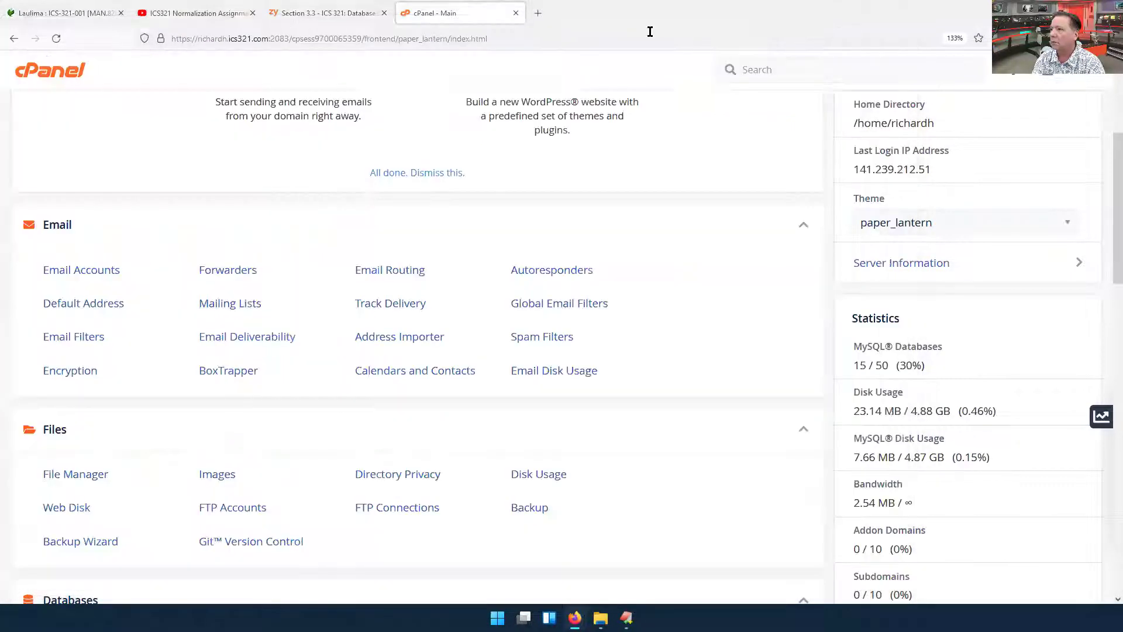
pyautogui.click(306, 16)
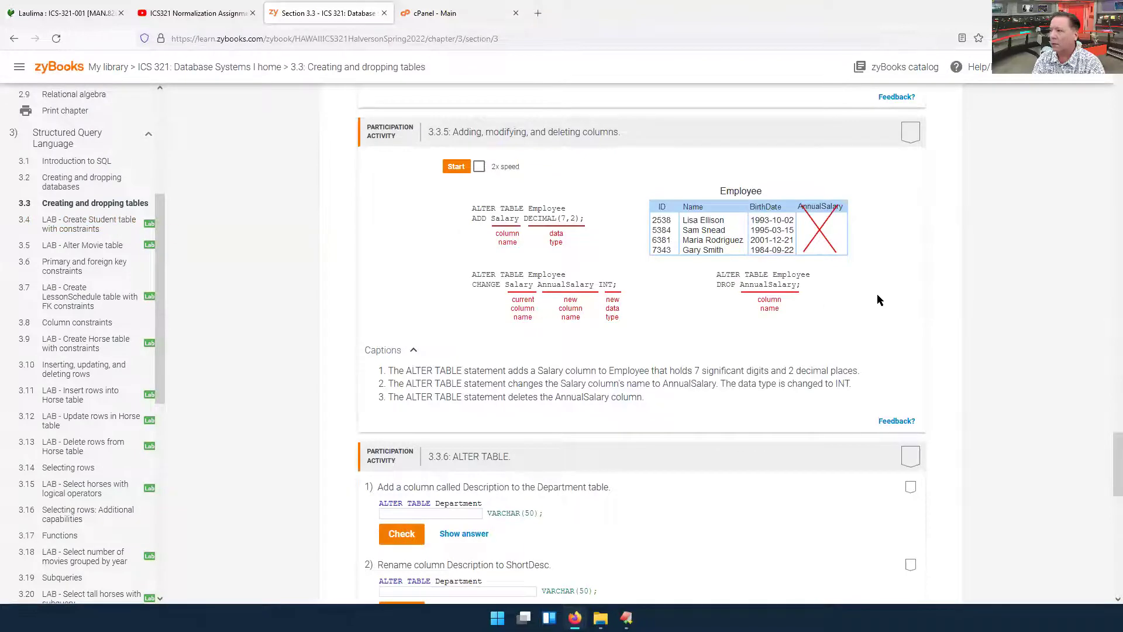
pyautogui.scroll(-15, 875, 294)
pyautogui.scroll(-1, 913, 409)
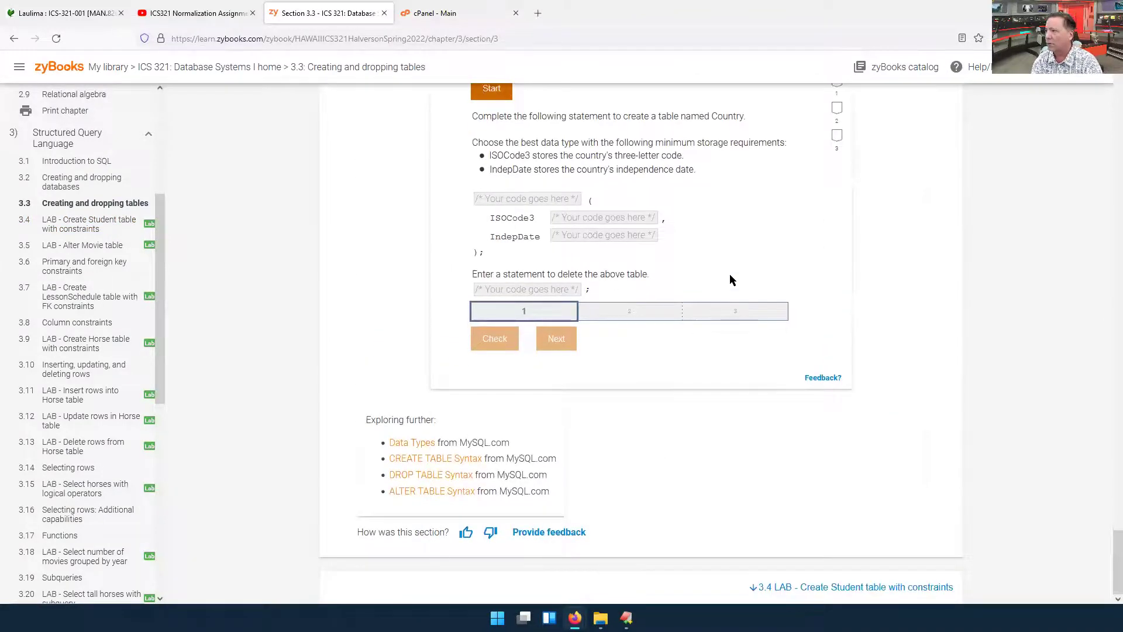
pyautogui.scroll(2, 729, 273)
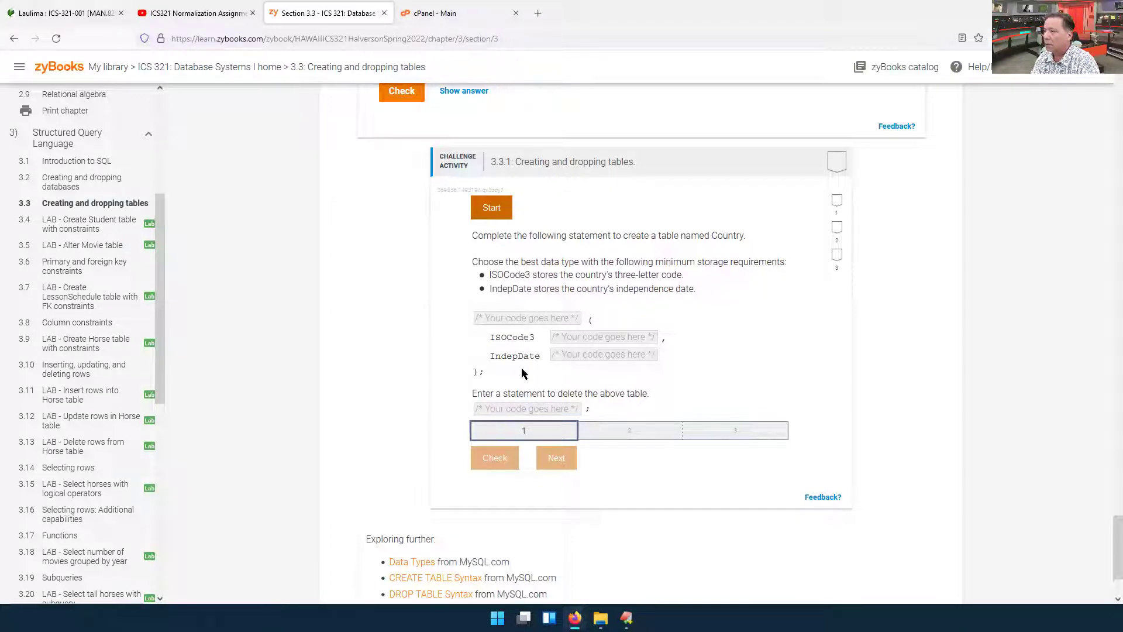
pyautogui.click(491, 212)
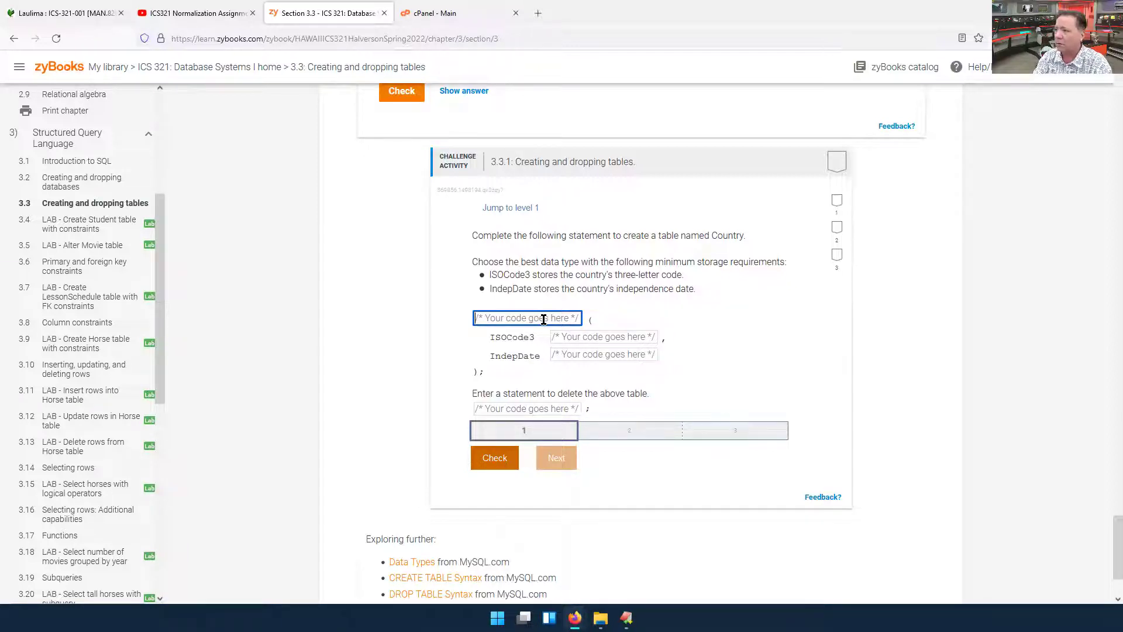
# Step: Fill in the opening of the challenge's create statement as CREATE TABLE Country
pyautogui.write('C')
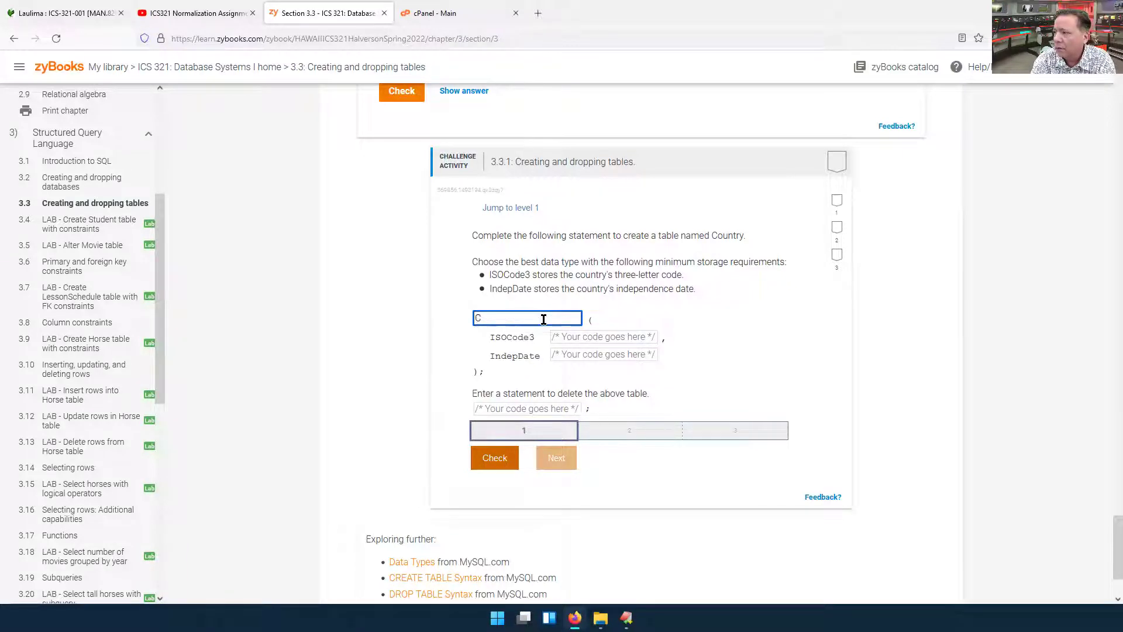
pyautogui.write('REATE ')
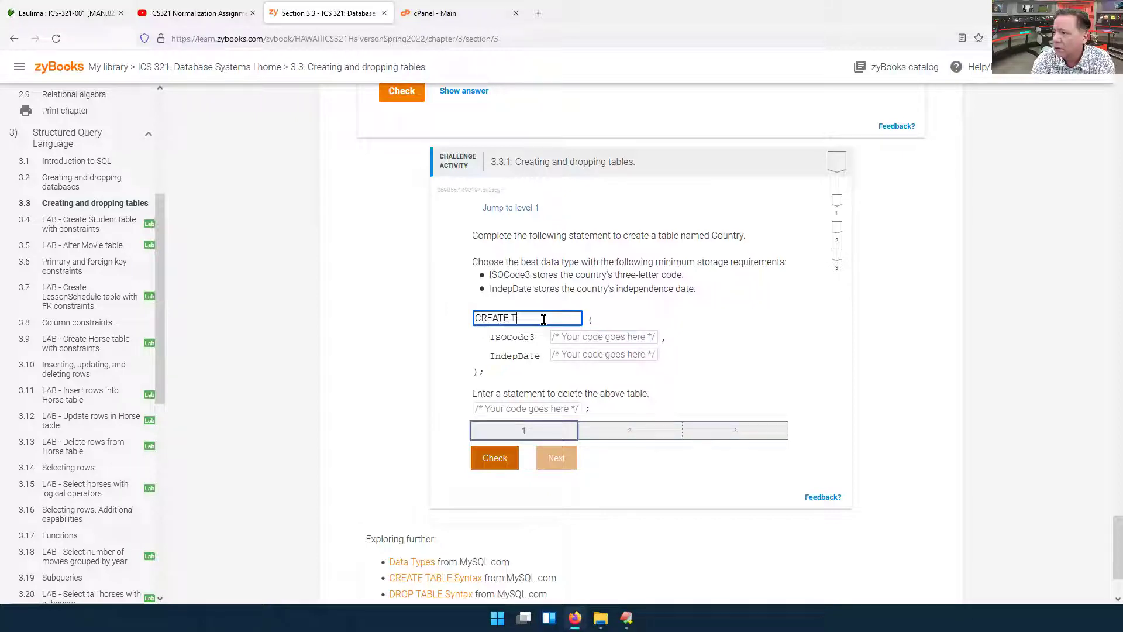
pyautogui.write('TABLE Country')
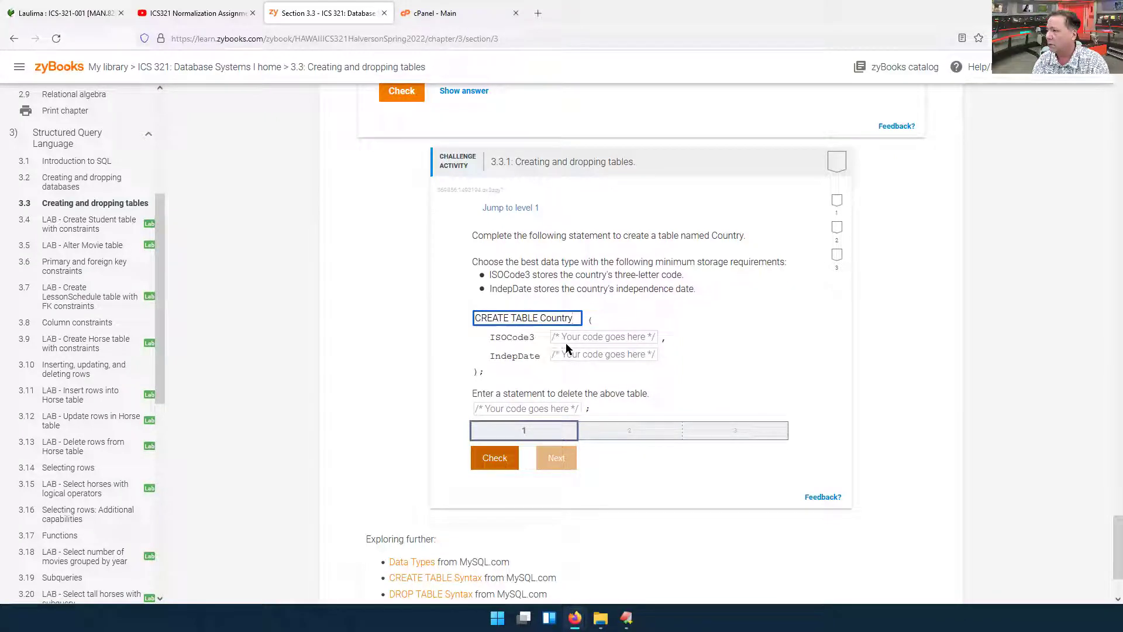
# Step: Enter the column data types in the Country statement: CHAR(3) for ISOCode3 and DATE for IndepDate
pyautogui.click(565, 338)
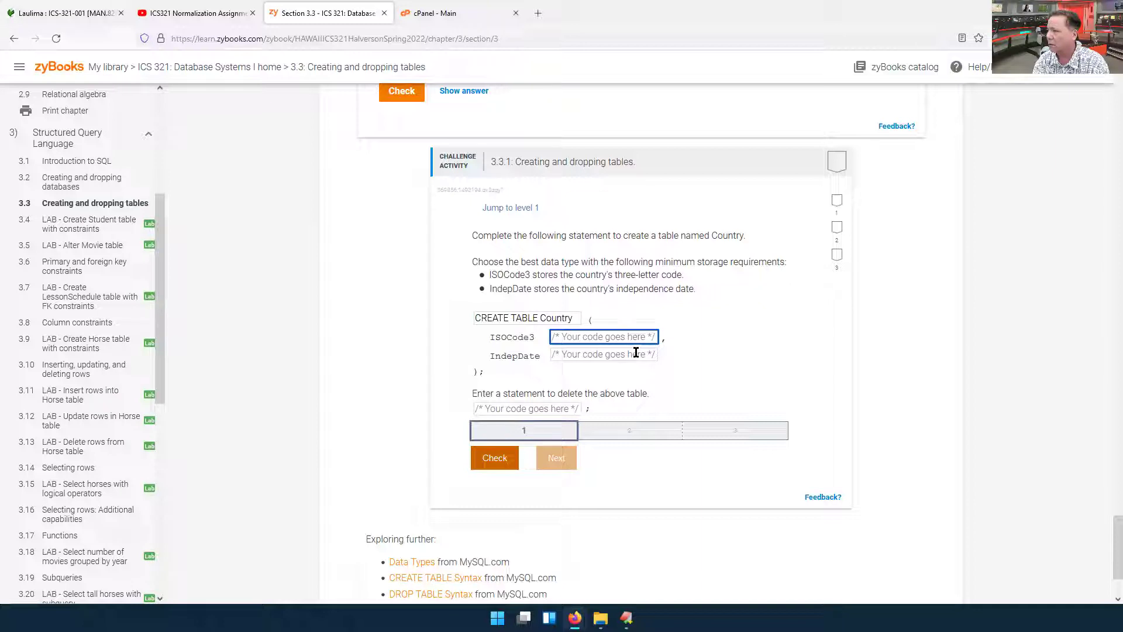
pyautogui.write('v')
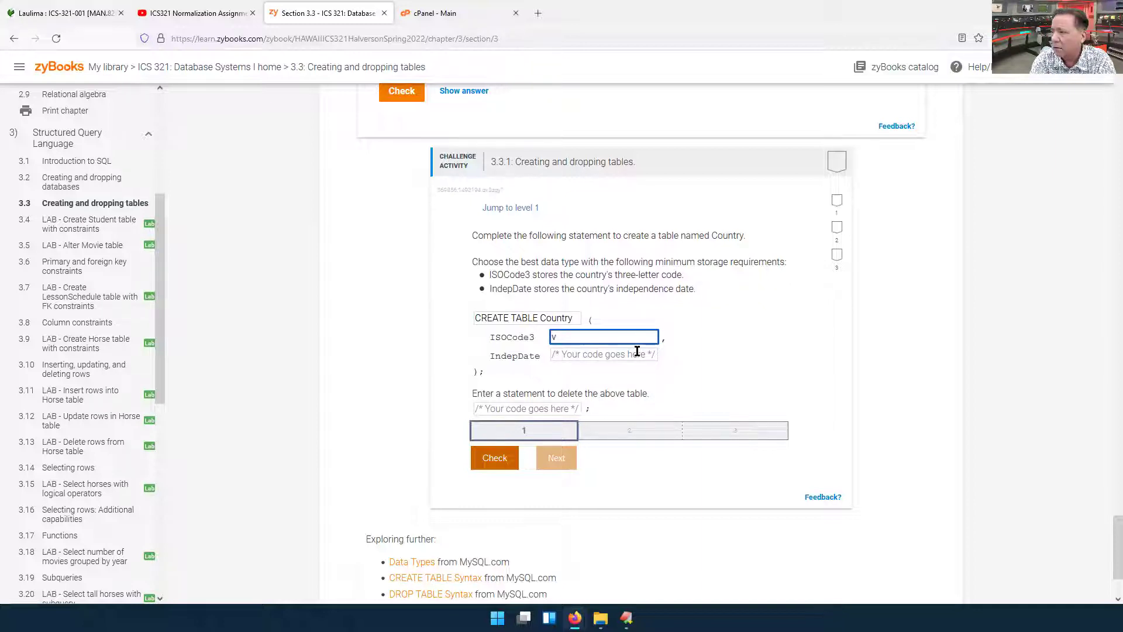
pyautogui.write('HA')
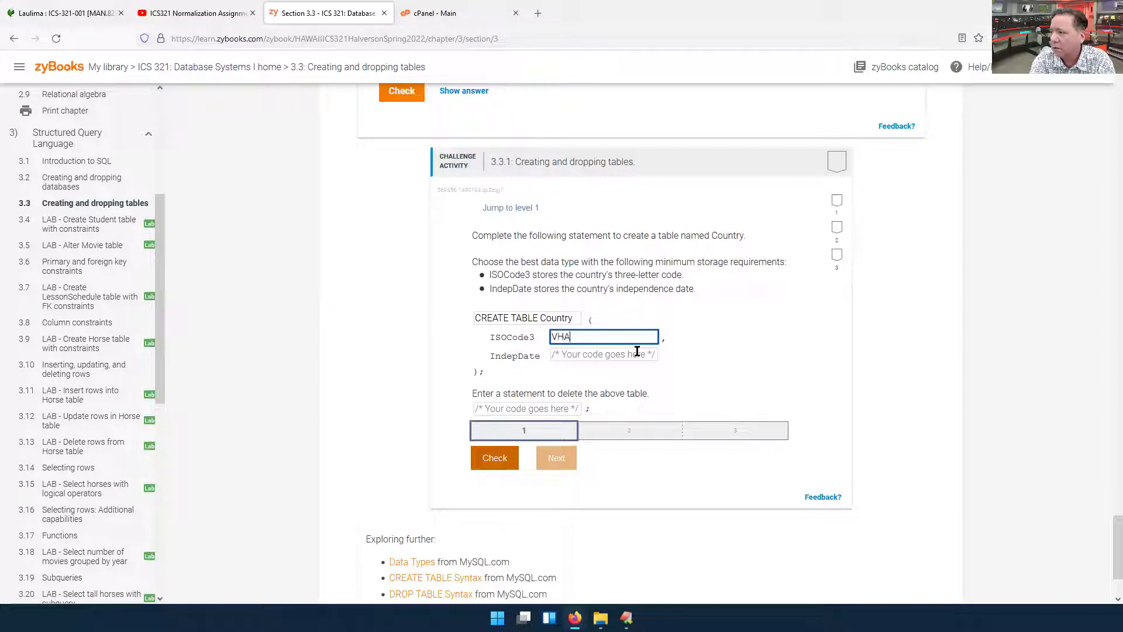
pyautogui.press('BackSpace')
pyautogui.write('CHAR(3')
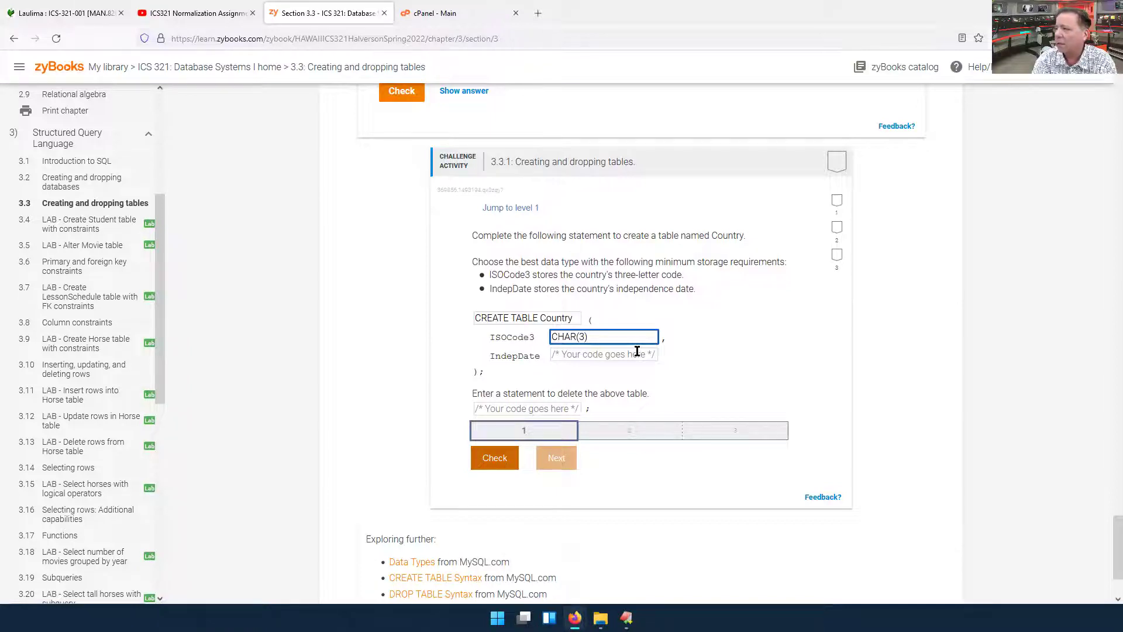
pyautogui.click(584, 355)
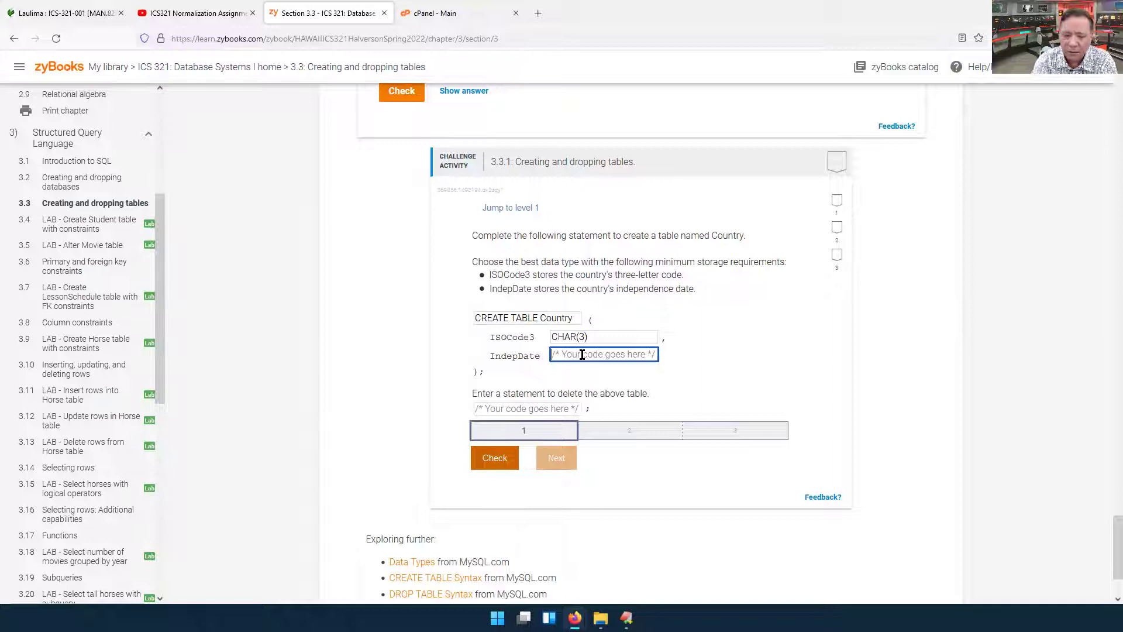
pyautogui.write('DATE')
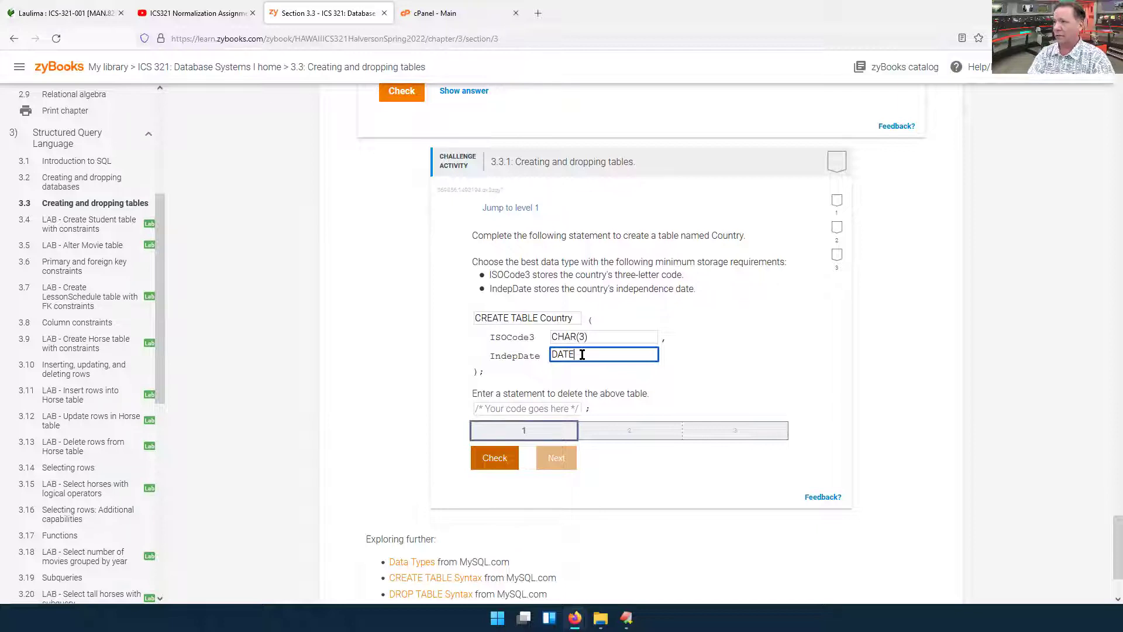
# Step: Look back through section 3.3's ALTER TABLE syntax, Product table exercise, Employee table example and true/false questions
pyautogui.scroll(6, 979, 297)
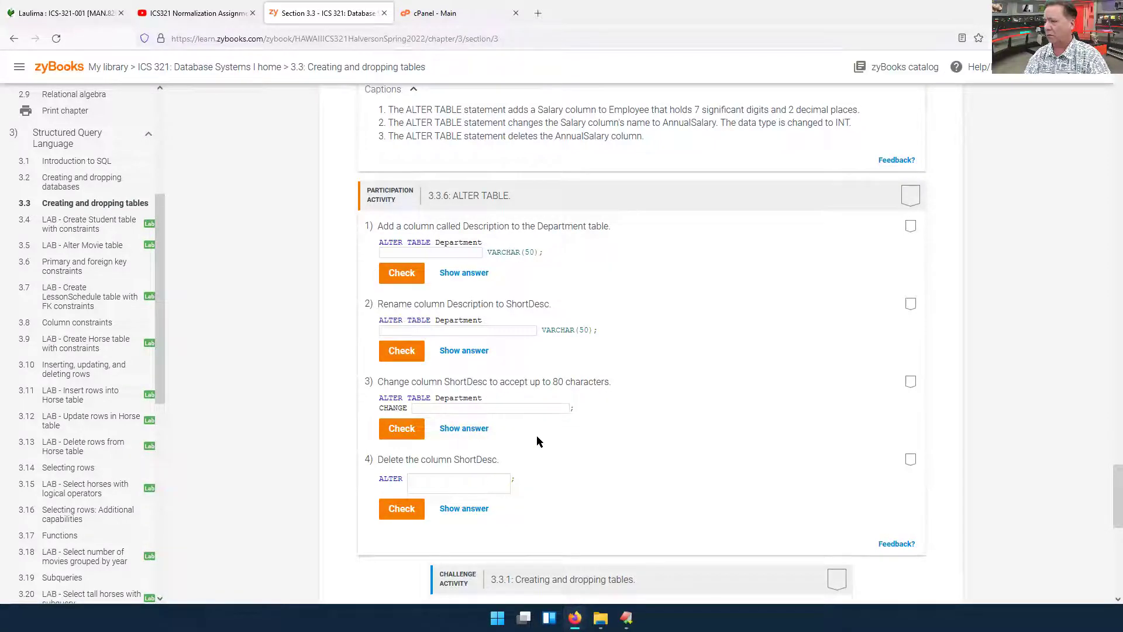
pyautogui.scroll(2, 621, 307)
pyautogui.scroll(2, 621, 309)
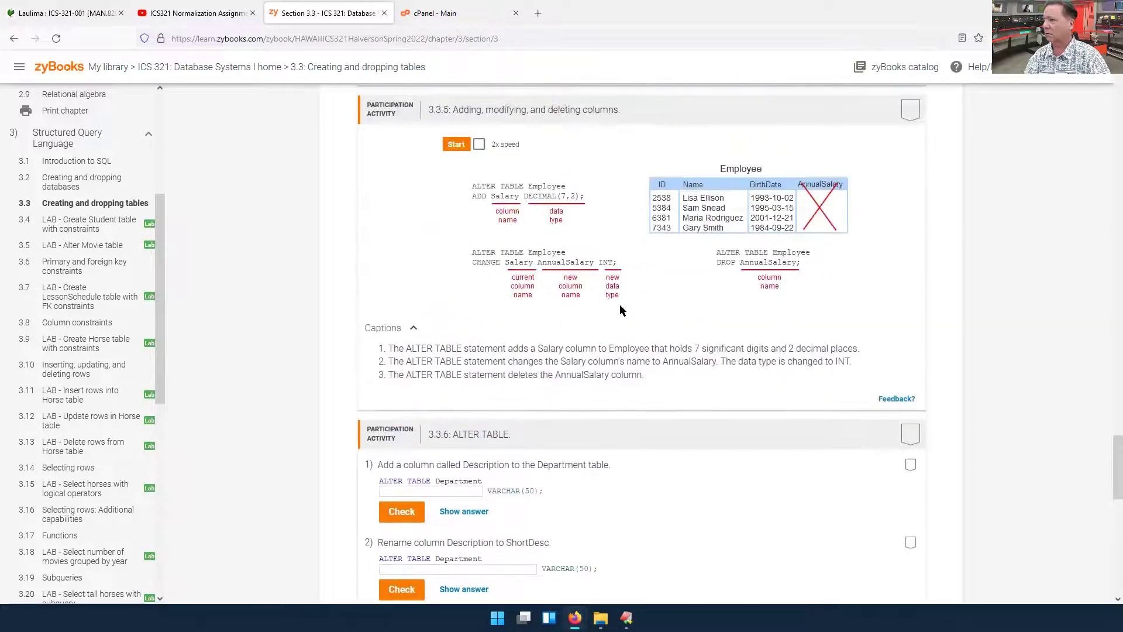
pyautogui.scroll(5, 726, 267)
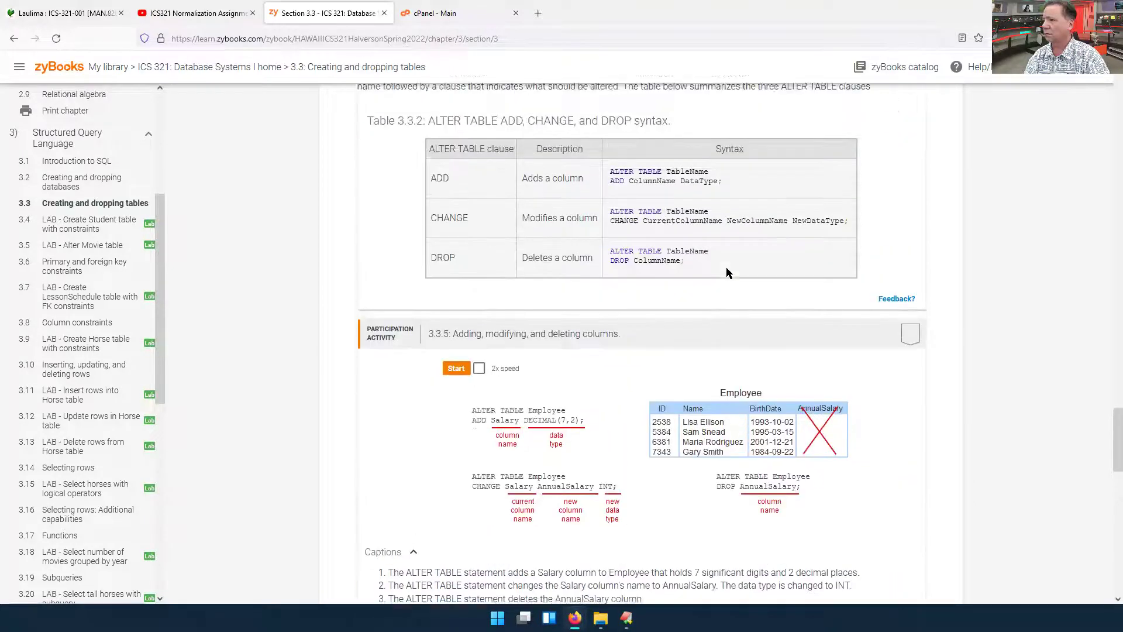
pyautogui.scroll(5, 670, 264)
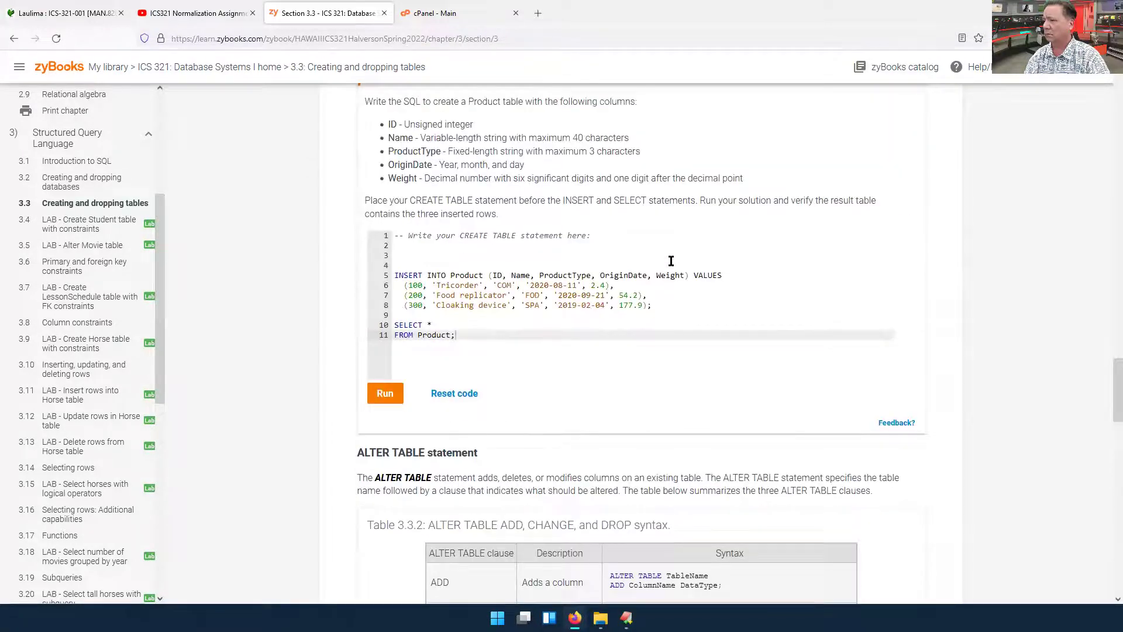
pyautogui.scroll(1, 670, 261)
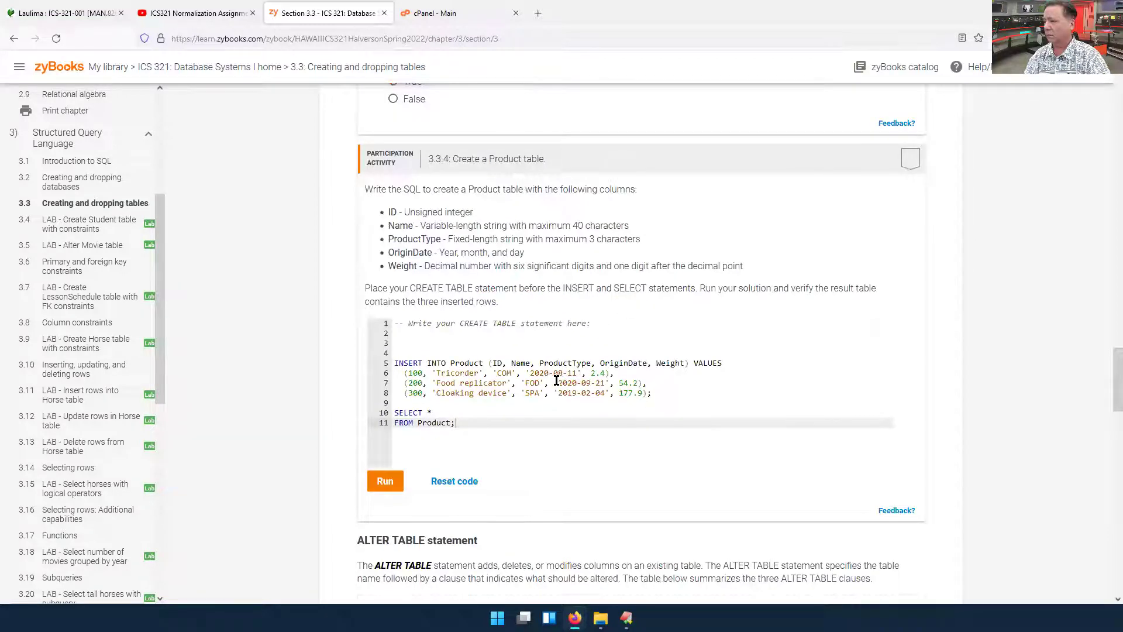
pyautogui.scroll(2, 605, 351)
pyautogui.scroll(10, 630, 403)
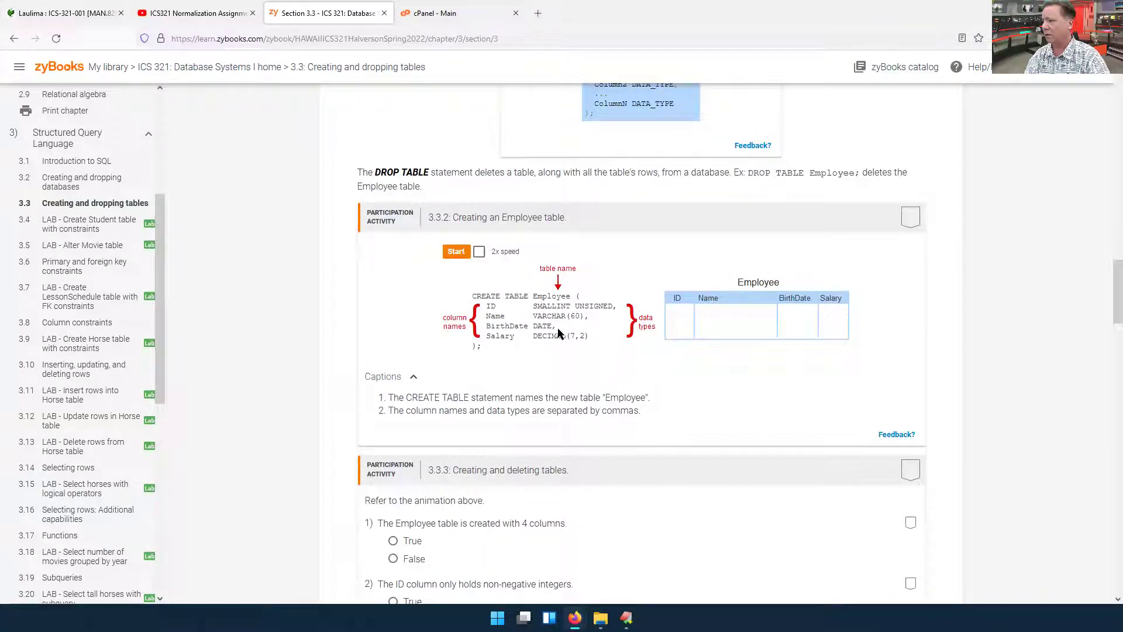
pyautogui.scroll(-10, 925, 446)
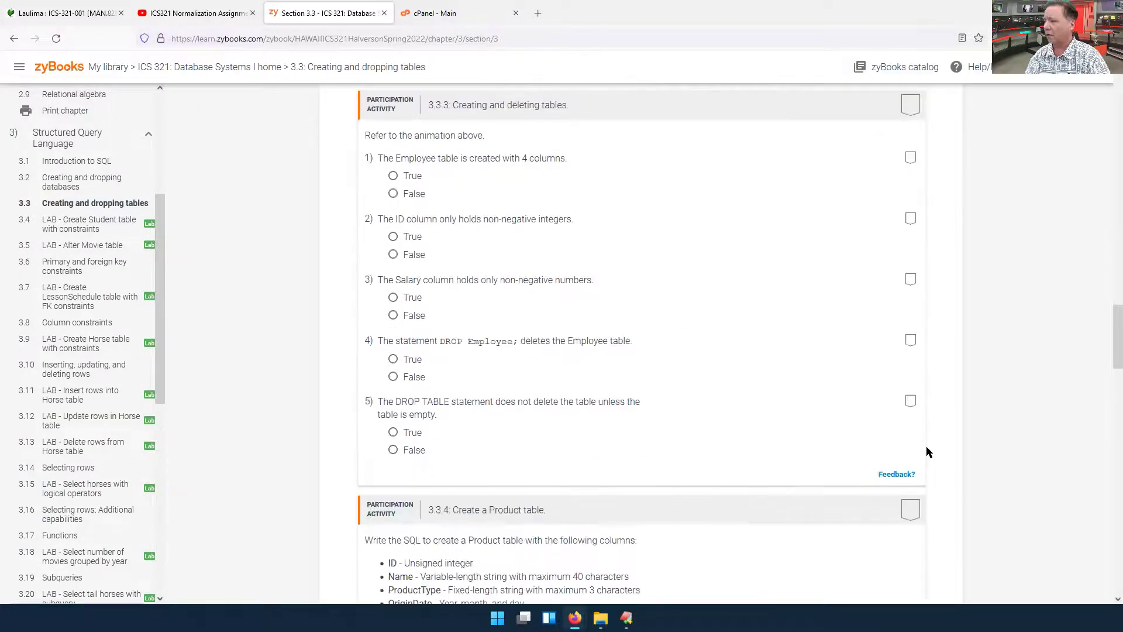
pyautogui.scroll(-15, 953, 444)
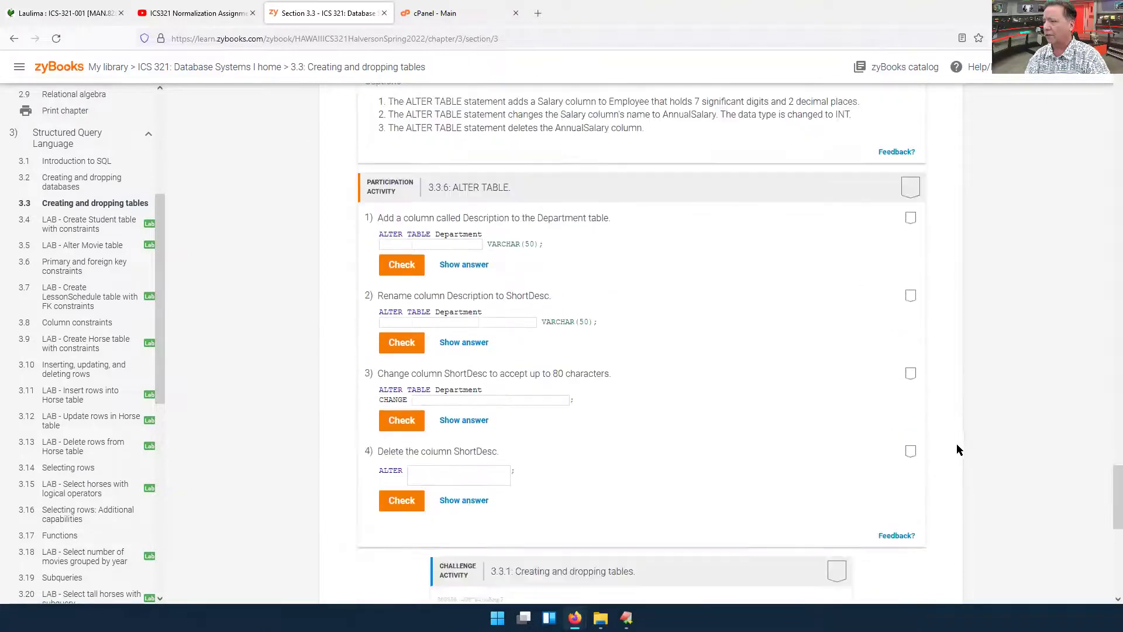
# Step: Change the ISOCode3 data type to VARCHAR(3) in challenge activity 3.3.1, check the level 1 answer and reopen it for another try
pyautogui.scroll(-12, 956, 444)
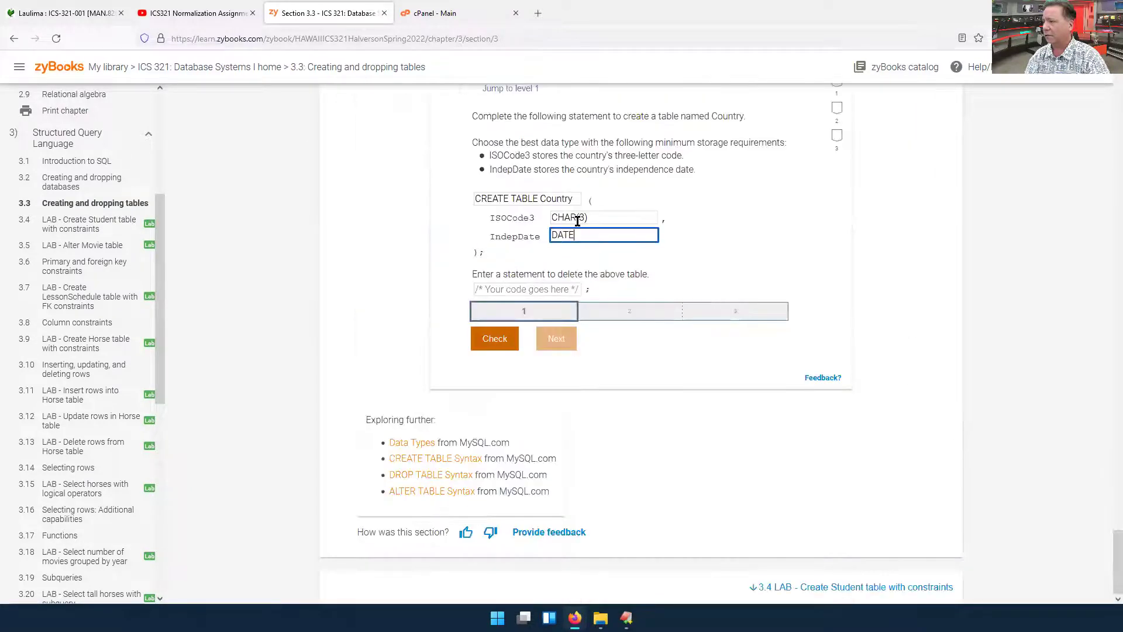
pyautogui.click(588, 216)
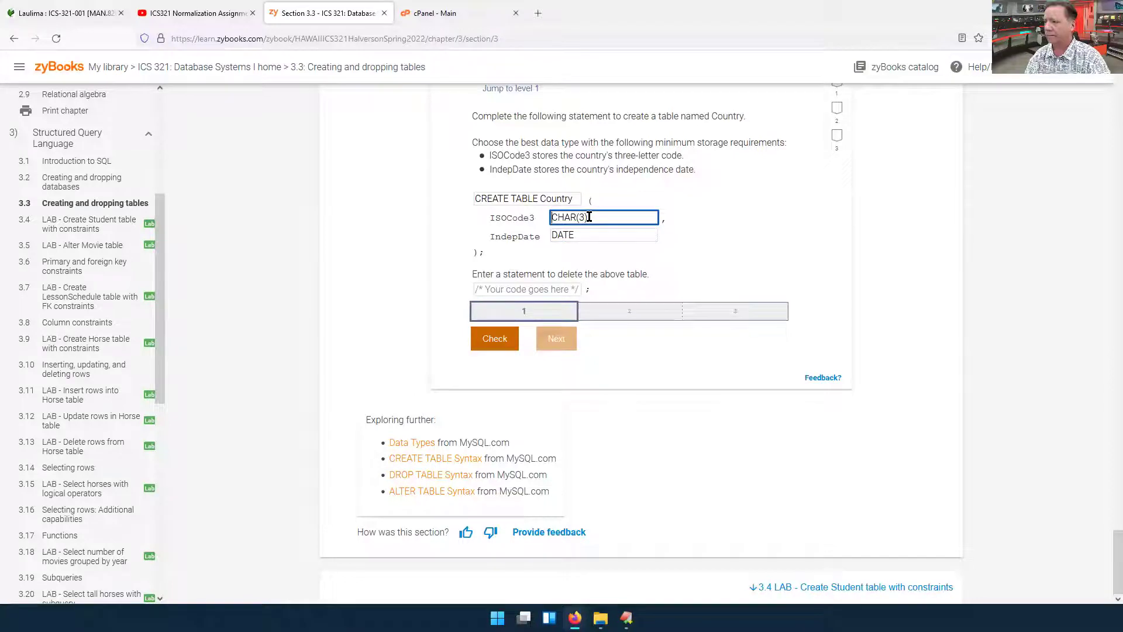
pyautogui.press('Home')
pyautogui.write('VAR')
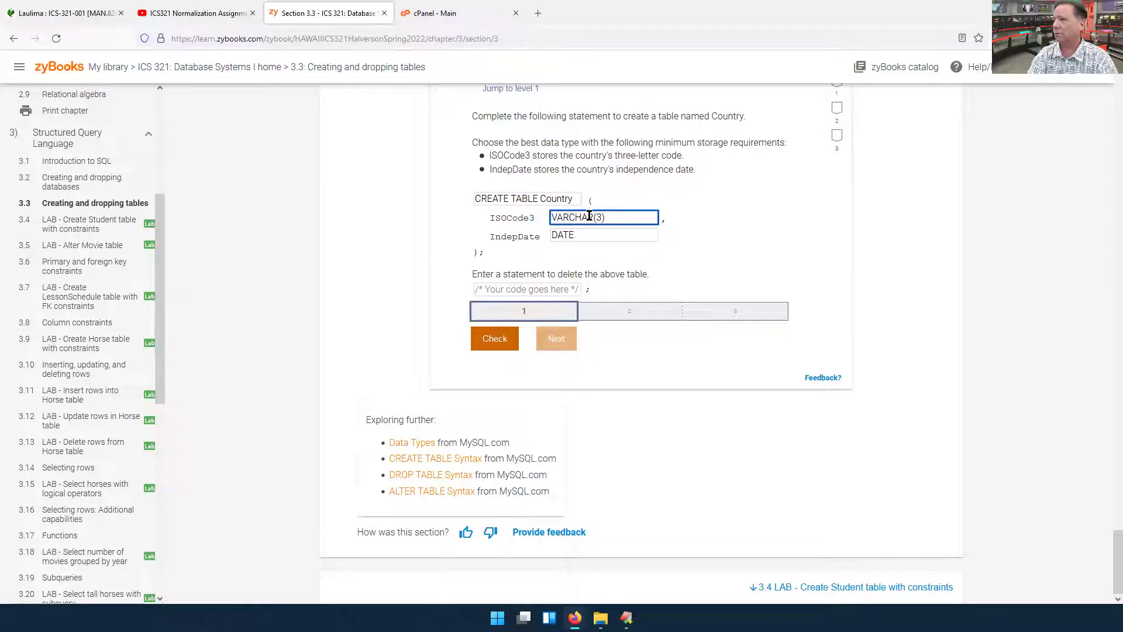
pyautogui.click(788, 253)
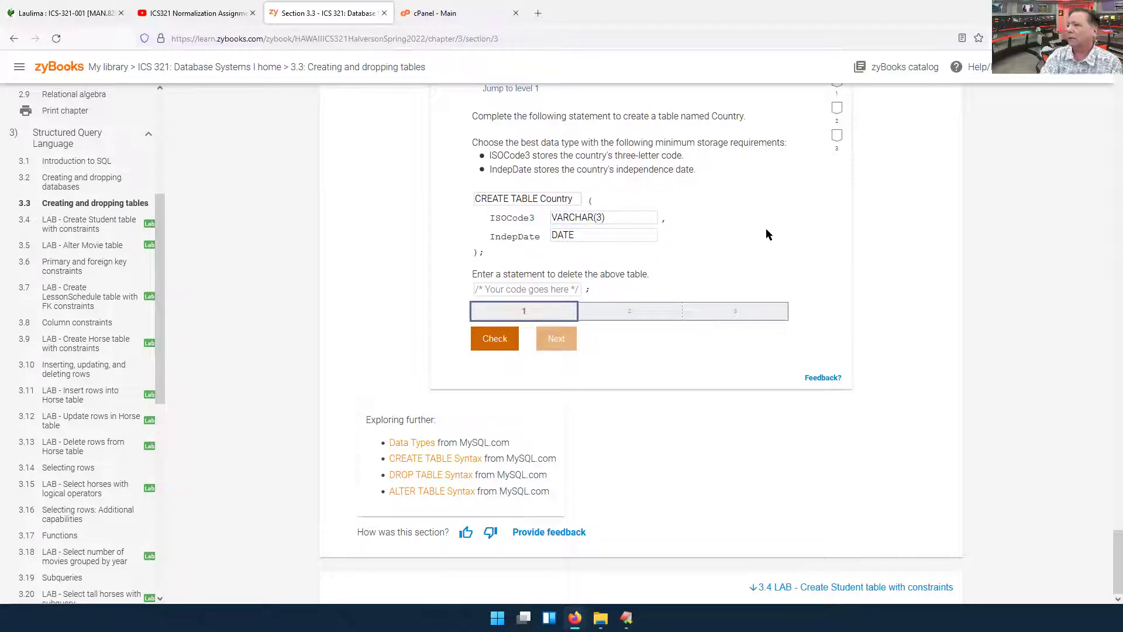
pyautogui.click(482, 342)
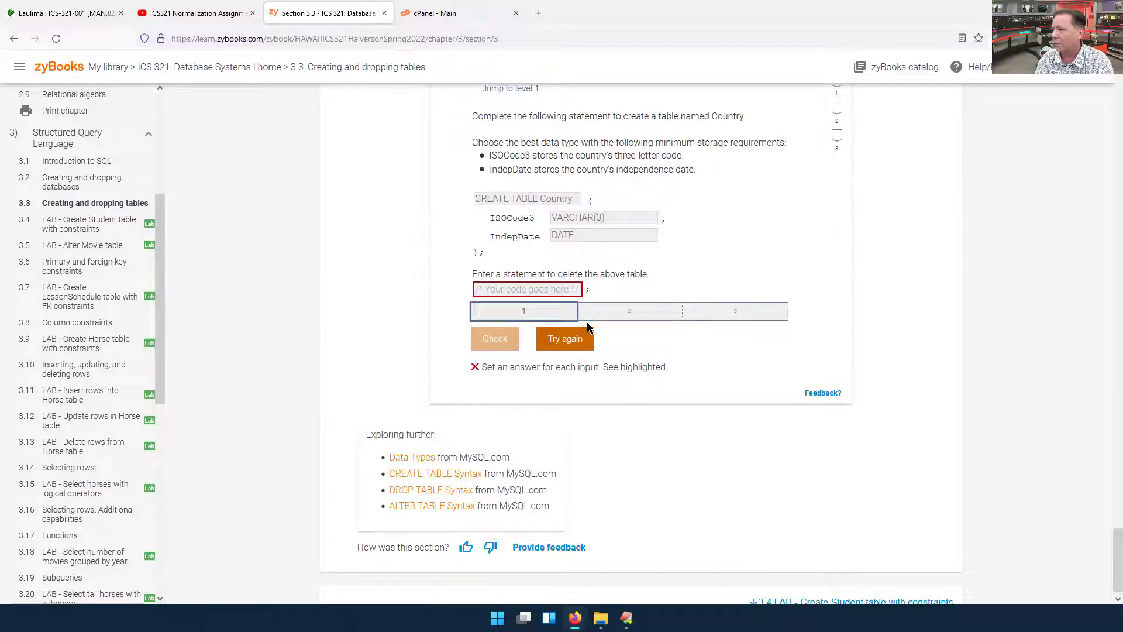
pyautogui.click(565, 338)
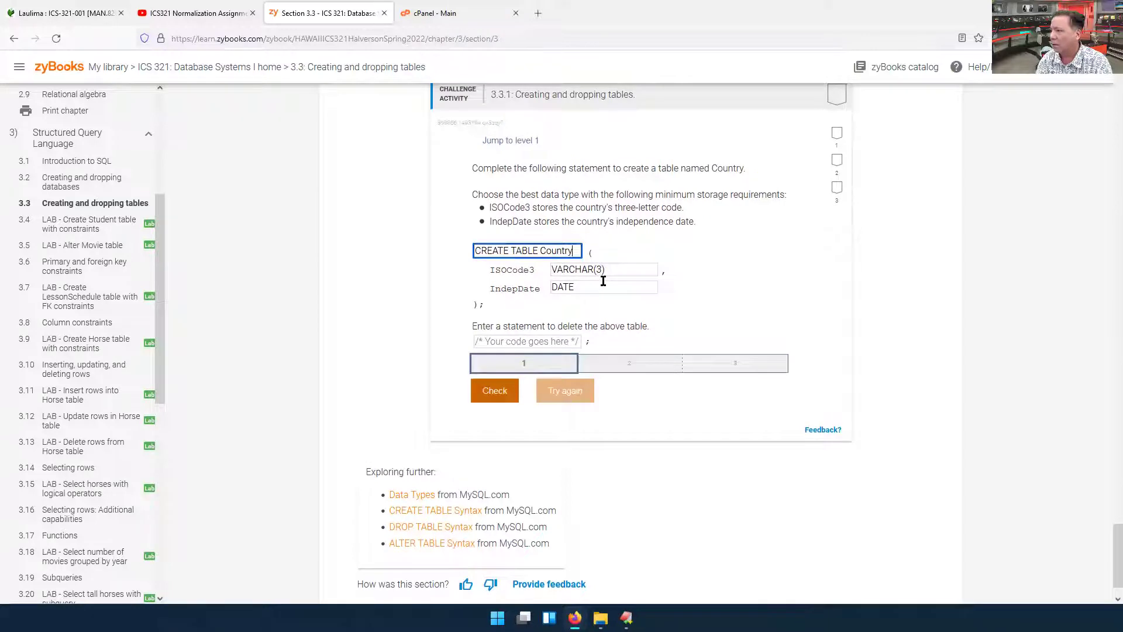
# Step: Enter DELETE Country as the table deletion statement in challenge activity 3.3.1 and check it against the expected answer
pyautogui.click(502, 340)
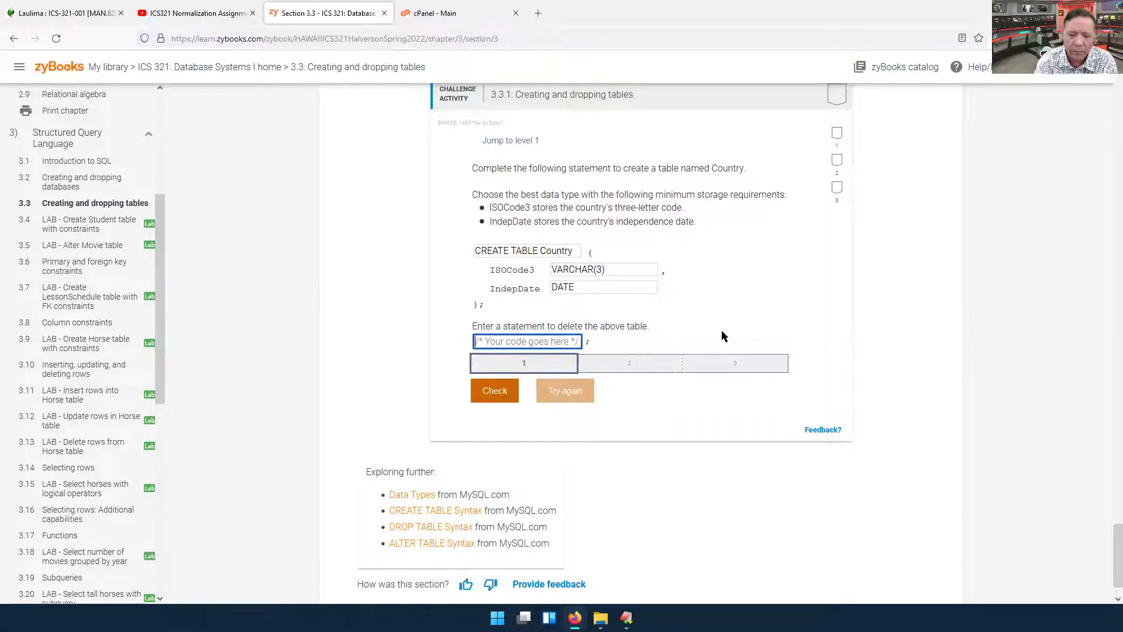
pyautogui.write('DELETE')
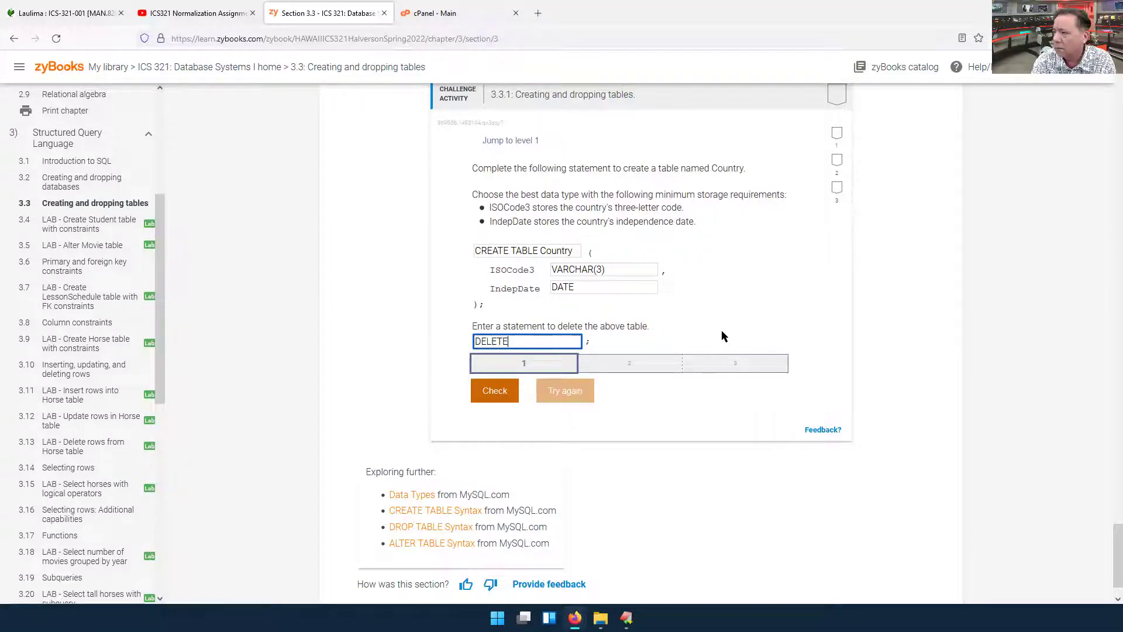
pyautogui.write(' Country')
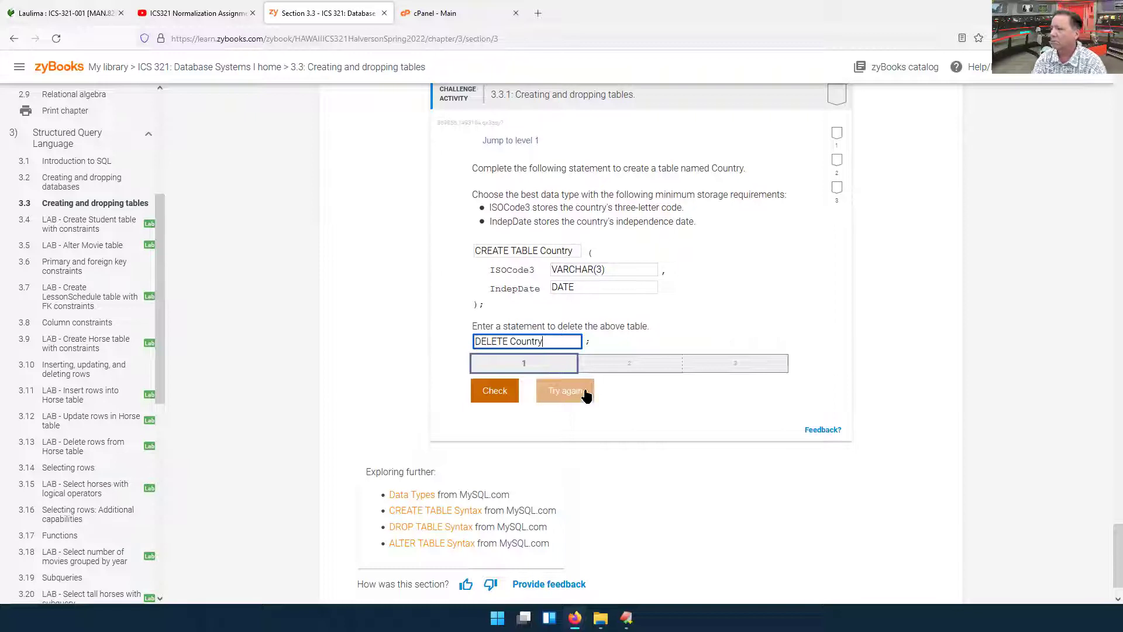
pyautogui.click(495, 396)
pyautogui.scroll(-1, 497, 398)
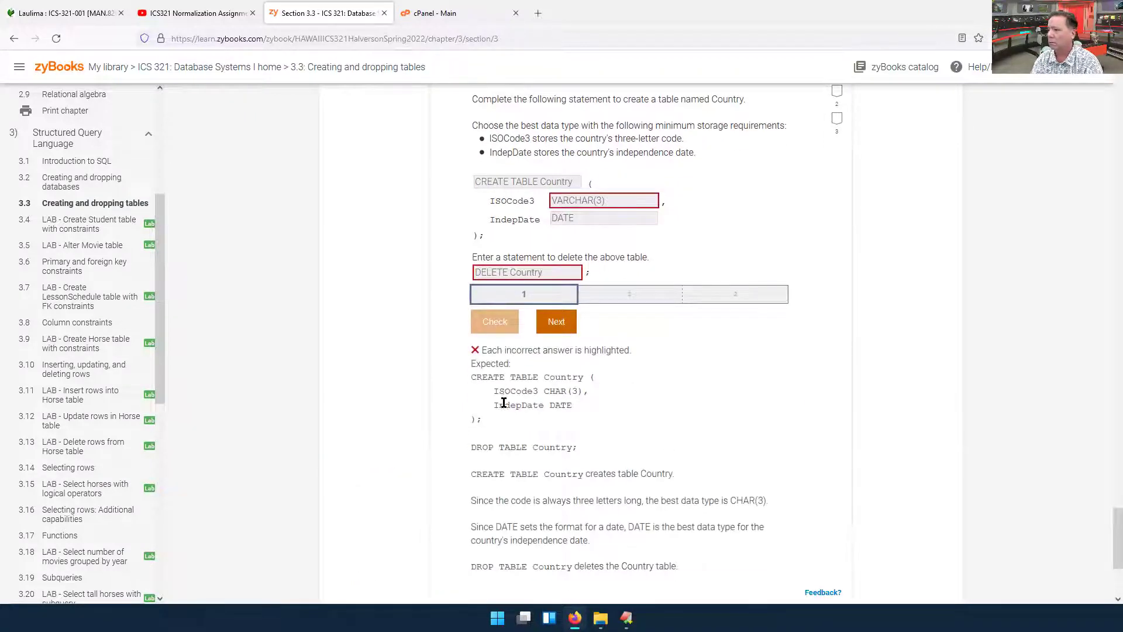
pyautogui.doubleClick(518, 447)
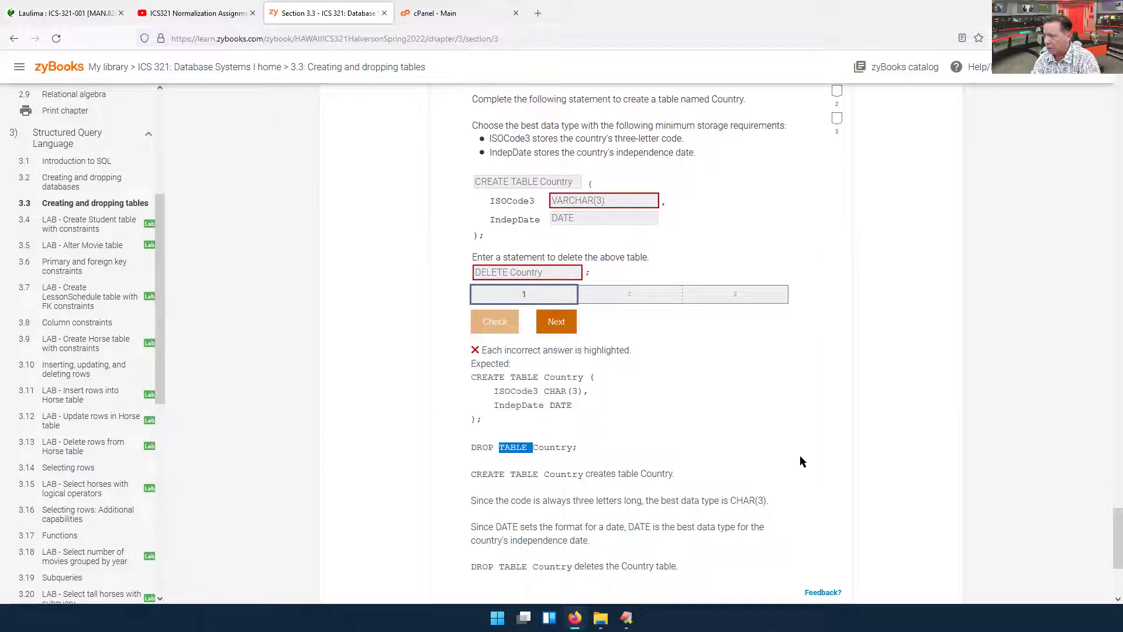
# Step: Fill in the next level 1 question with CREATE TABLE Country, VARCHAR(3) for ISOCode3 and VARCHAR(56) for Name
pyautogui.click(539, 319)
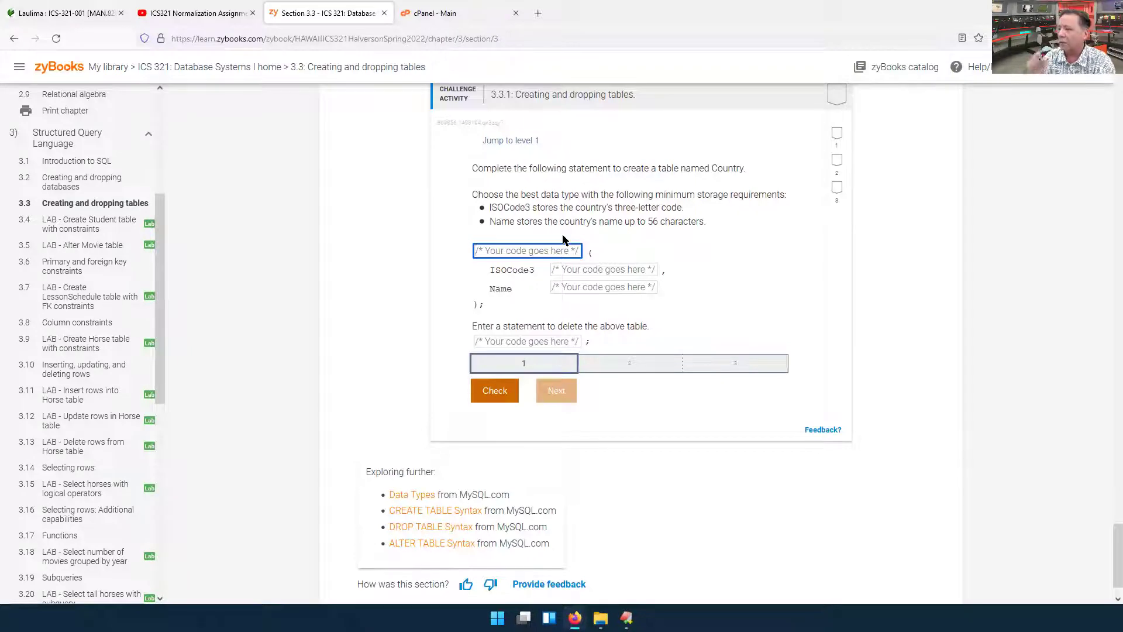
pyautogui.write('C')
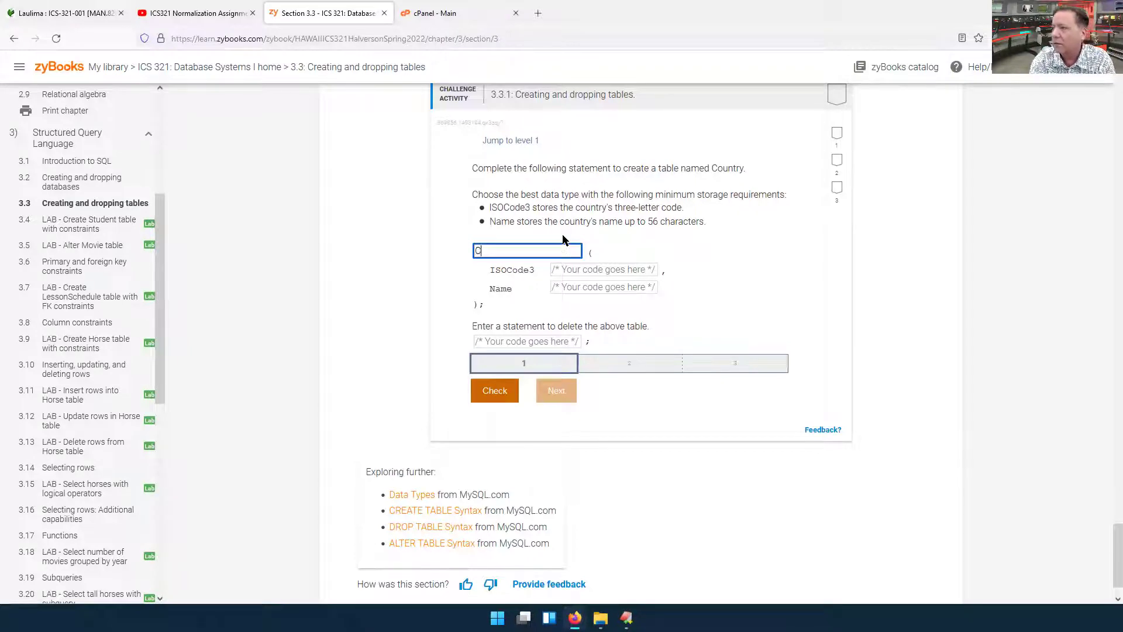
pyautogui.write('REATE TABLE Country')
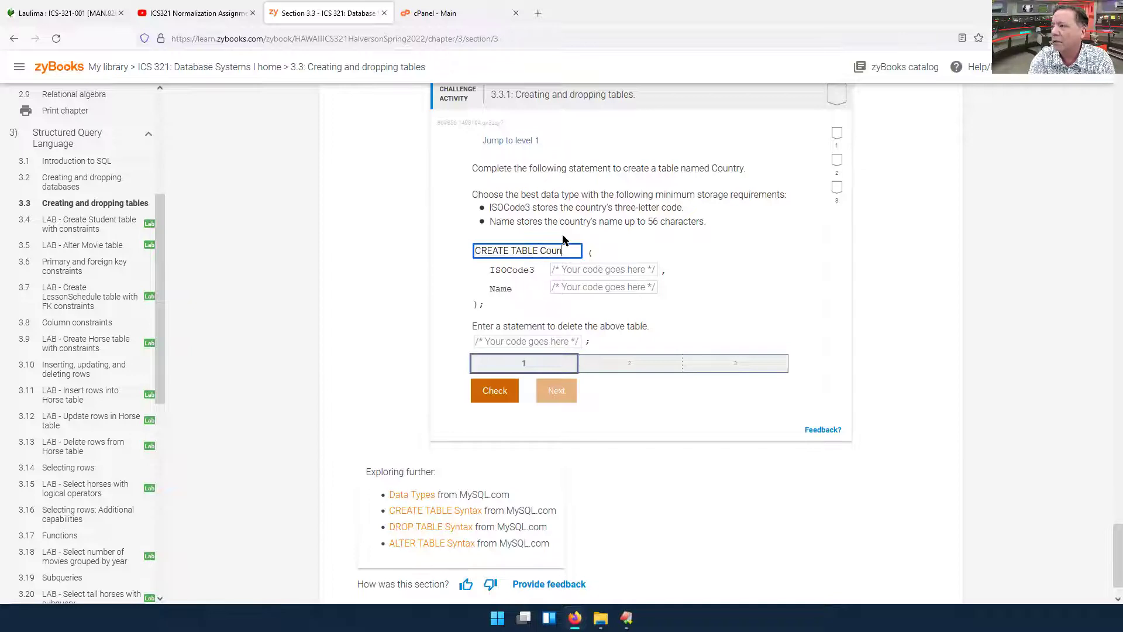
pyautogui.press('Tab')
pyautogui.write('VARCHAR(')
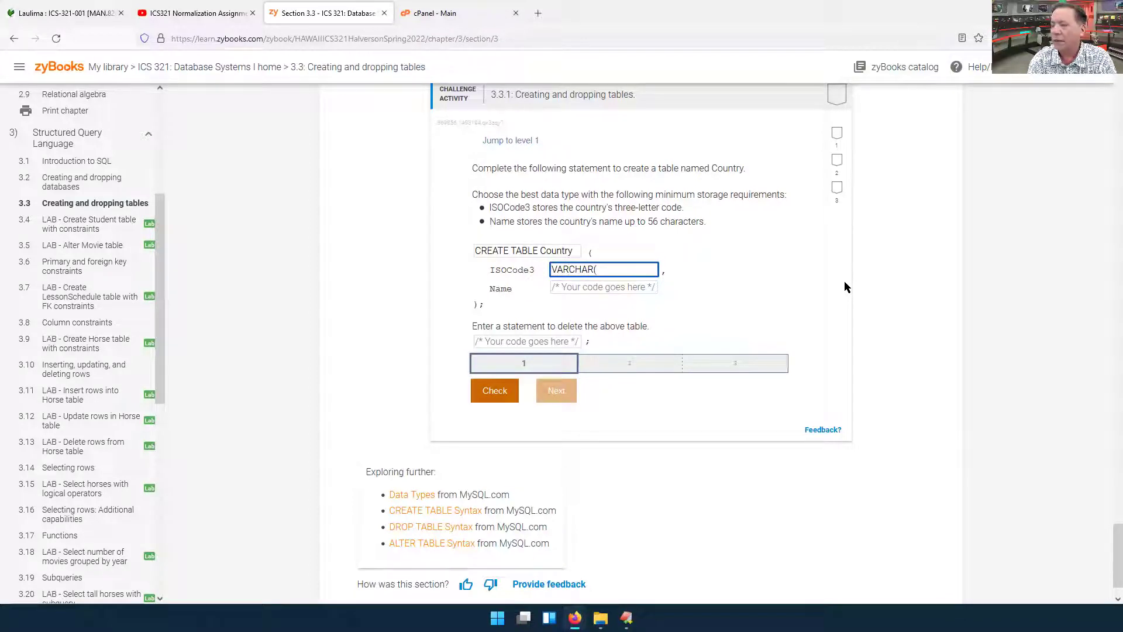
pyautogui.write('3')
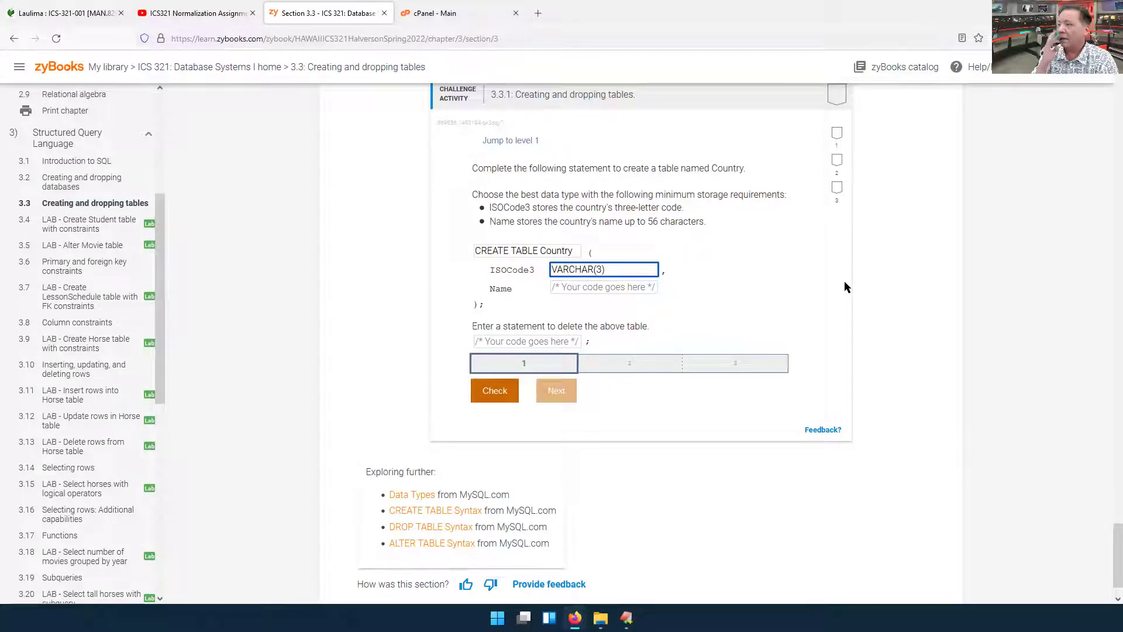
pyautogui.click(614, 285)
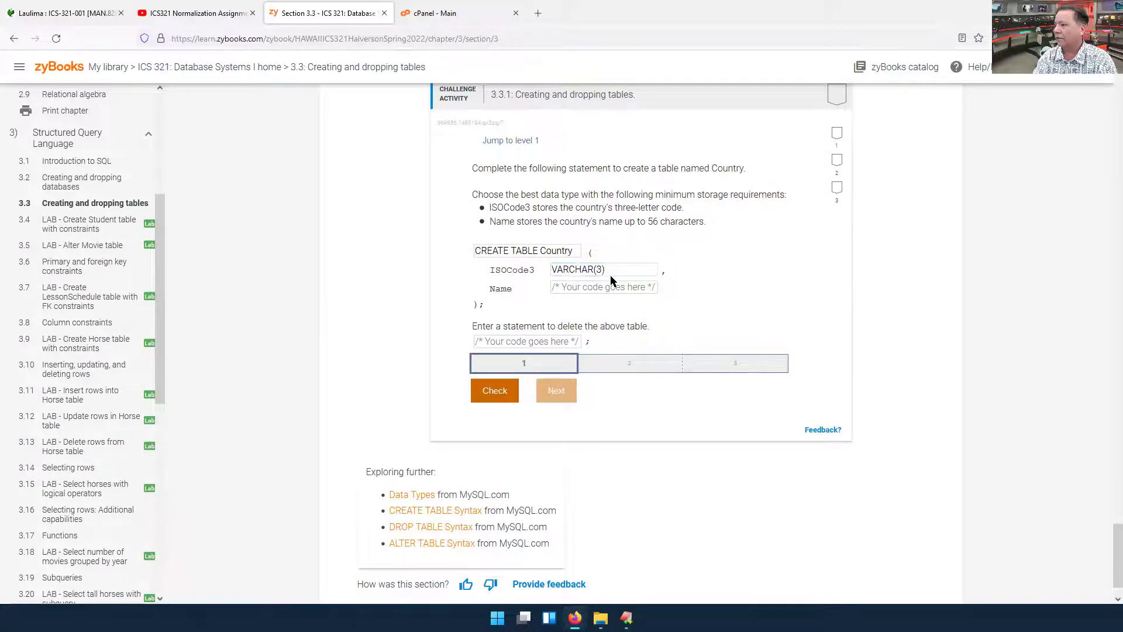
pyautogui.write('VAR')
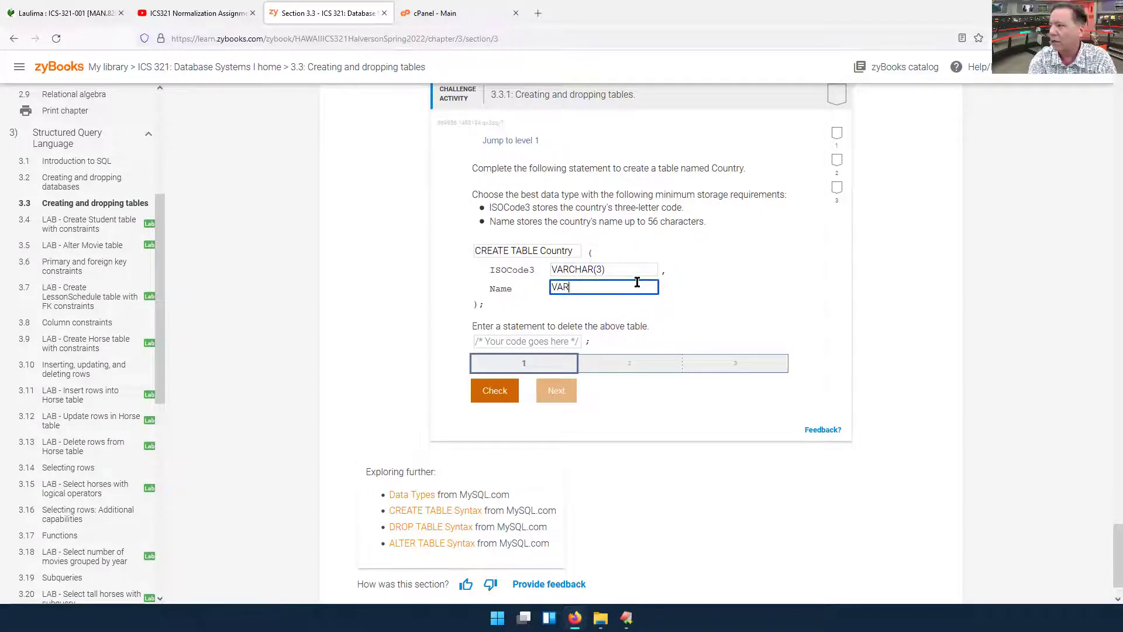
pyautogui.write('CHAR(56)')
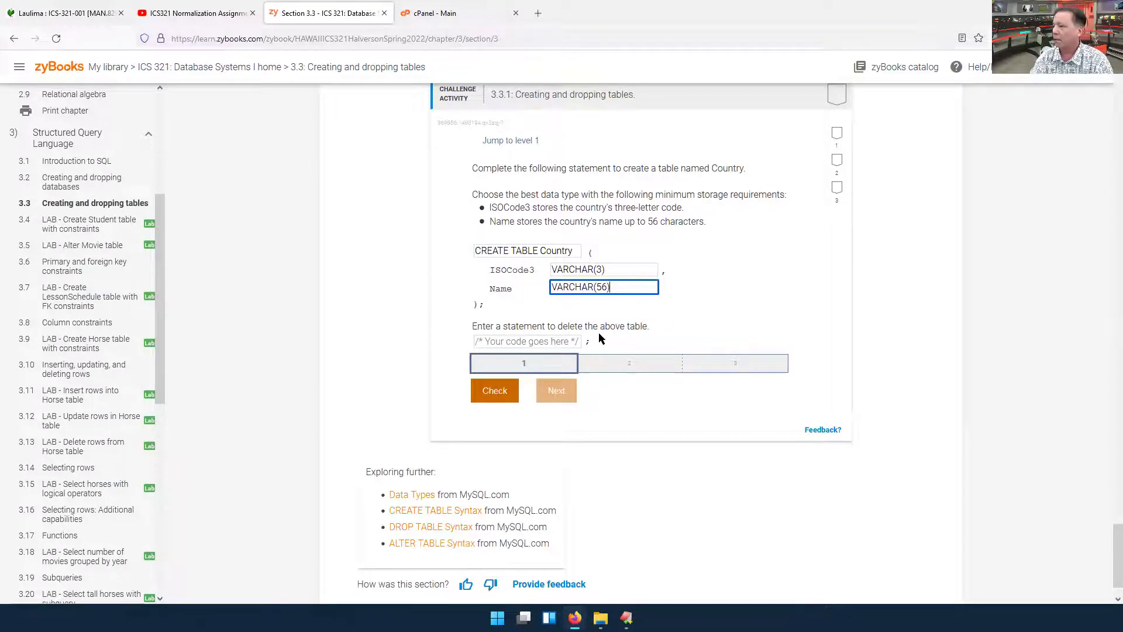
# Step: Enter DELETE TABLE Country as the deletion statement and check the ISOCode3 and Name question, highlighting CHAR in the expected answer
pyautogui.click(543, 343)
pyautogui.write('DE')
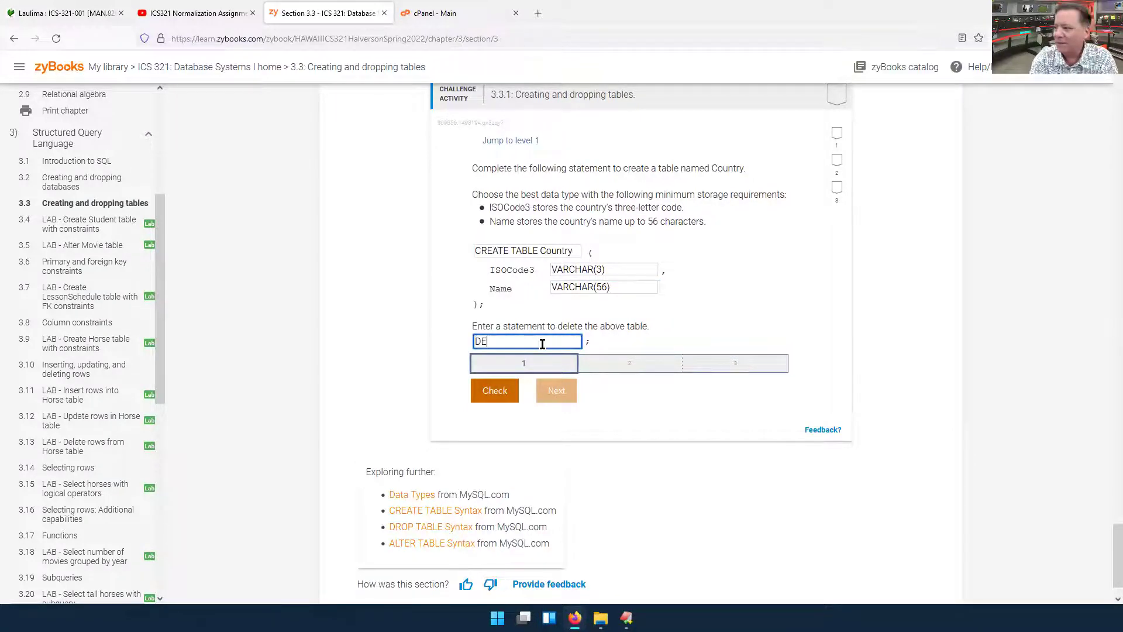
pyautogui.write('LETE TABLE Country')
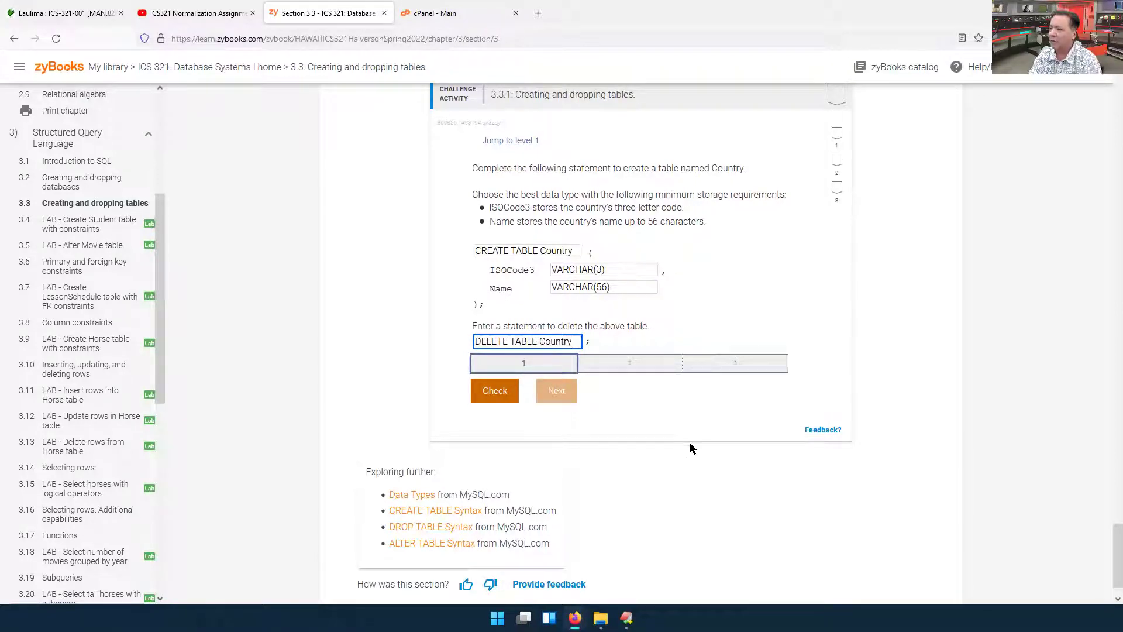
pyautogui.click(490, 394)
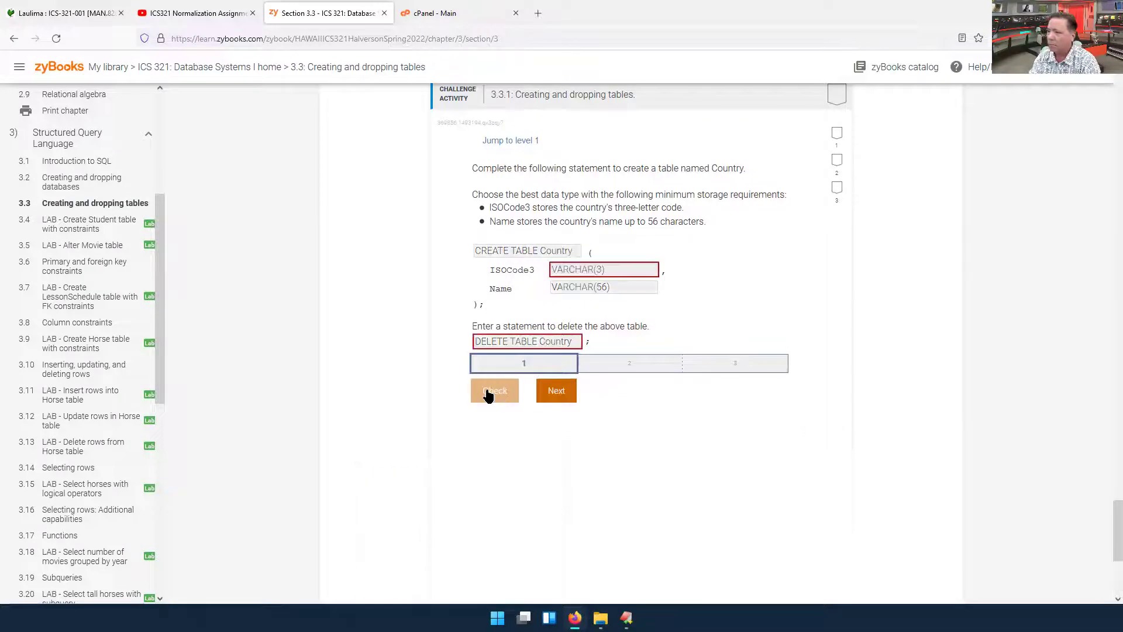
pyautogui.scroll(-2, 491, 393)
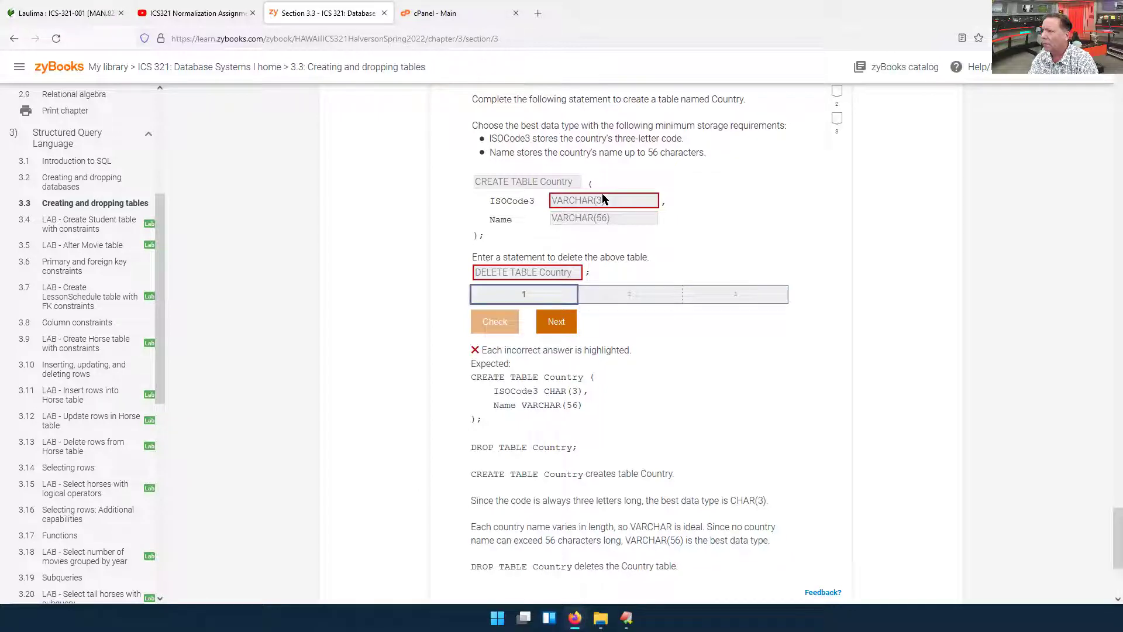
pyautogui.doubleClick(554, 391)
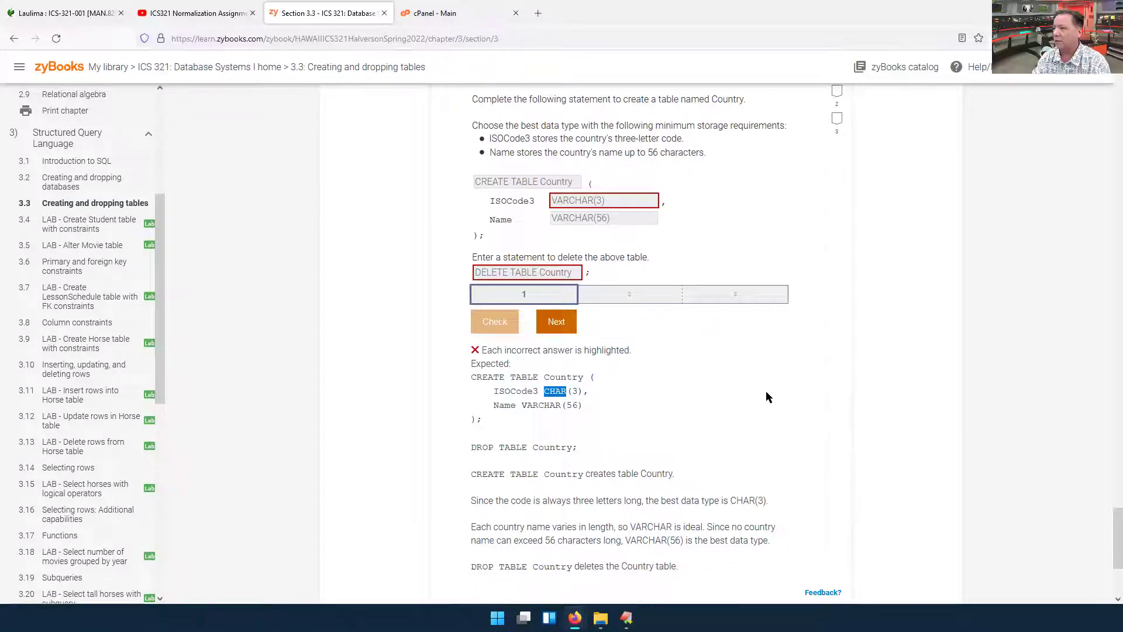
# Step: Advance to the Population question and fill in CREATE TABLE Country with CHAR(3) as the ISOCode3 data type
pyautogui.click(556, 323)
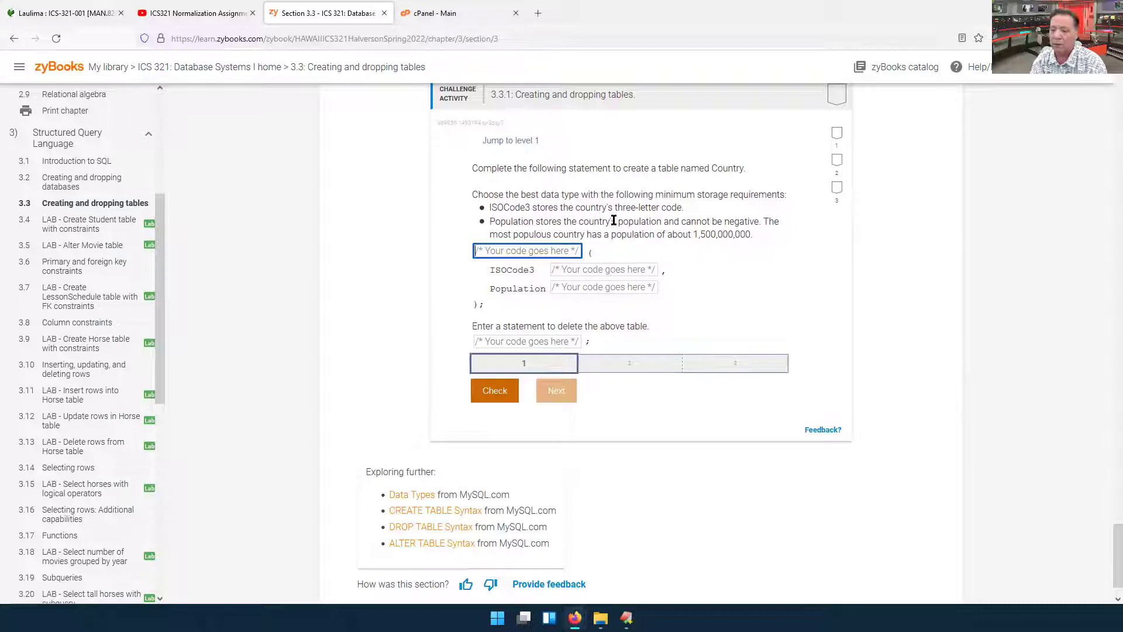
pyautogui.write('C')
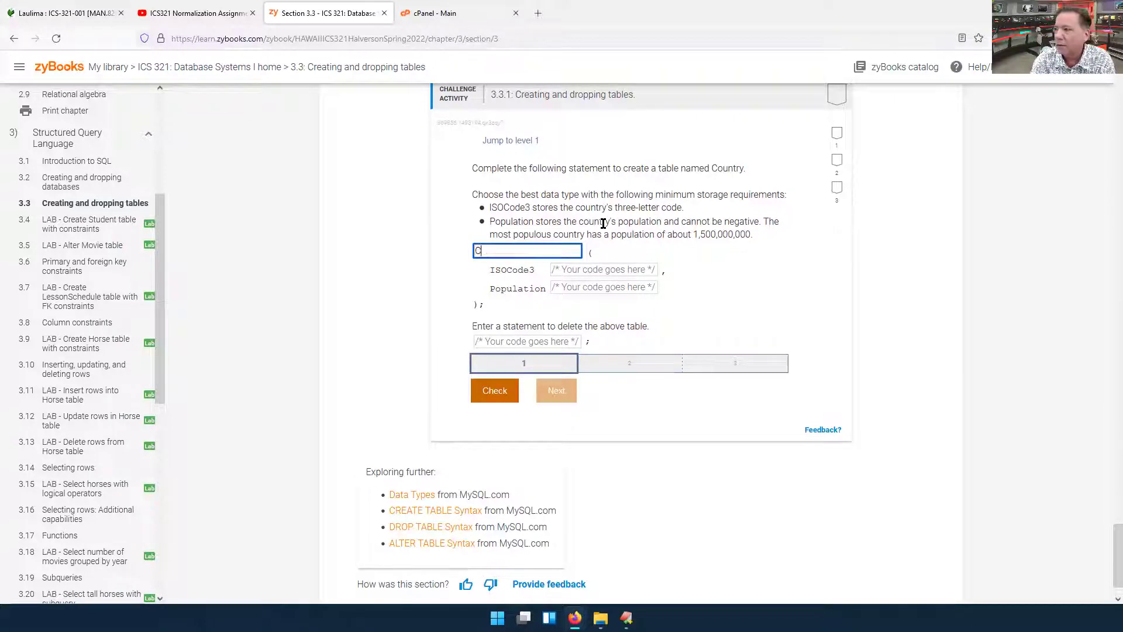
pyautogui.write('REATE TABLE Country')
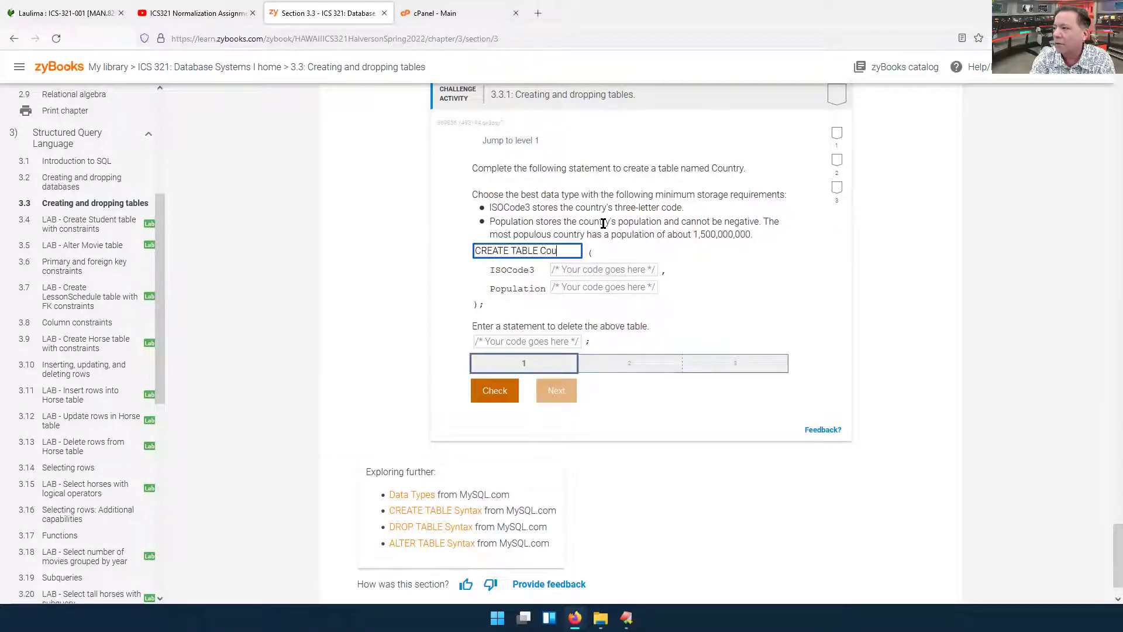
pyautogui.click(580, 272)
pyautogui.write('C')
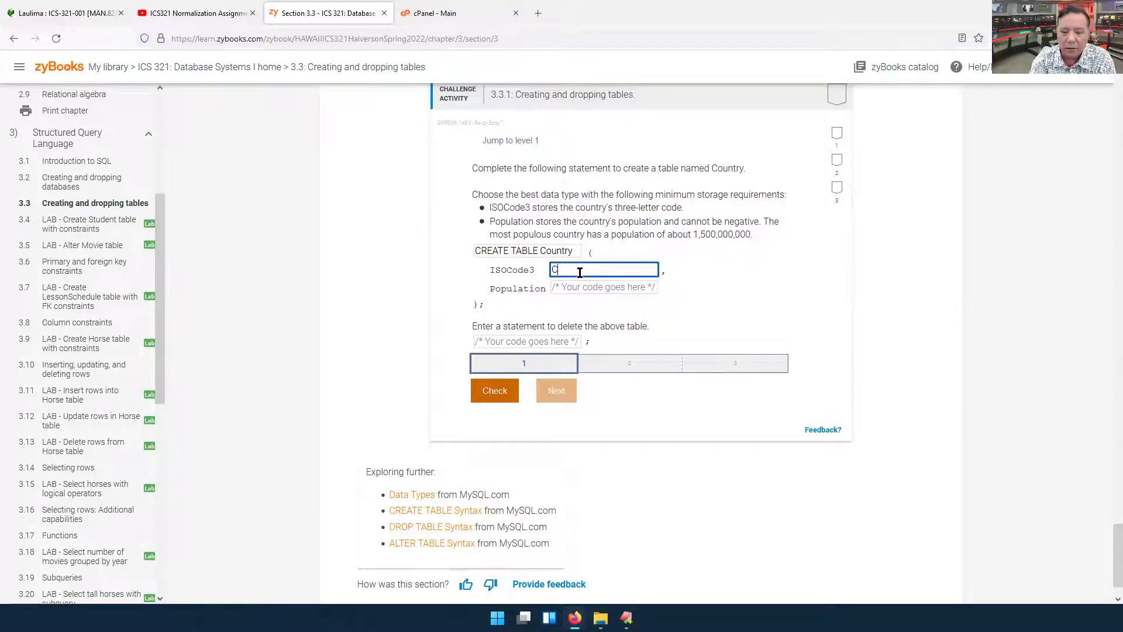
pyautogui.write('HAR(3)')
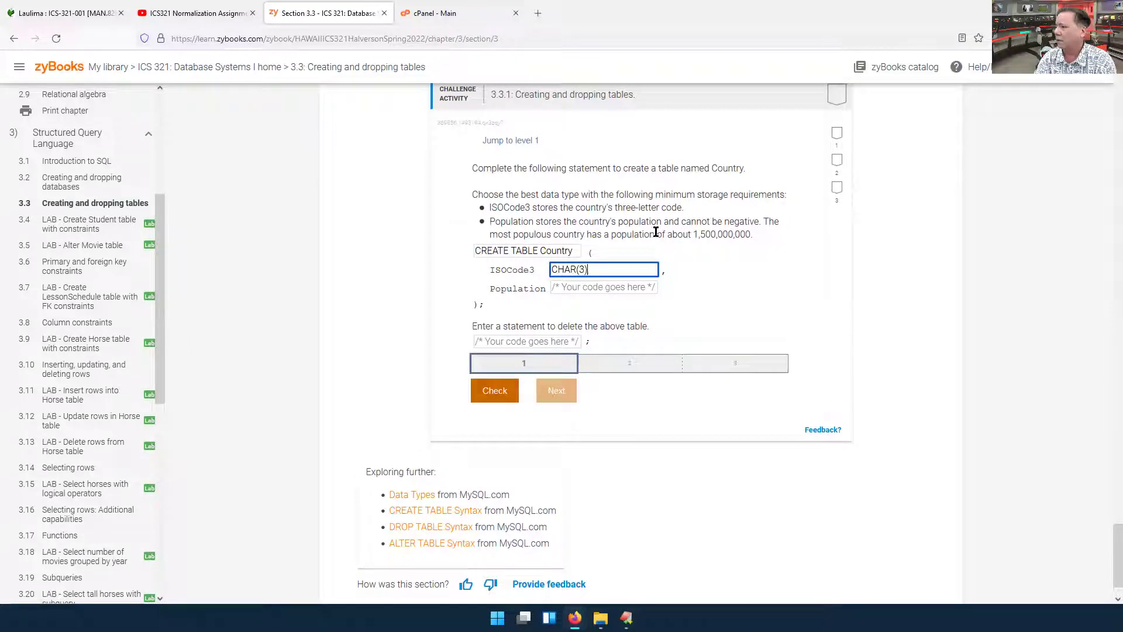
# Step: Look up the integer types' signed and unsigned ranges in Table 3.3.1, Common MySQL data types, and return to the Population blank
pyautogui.click(601, 285)
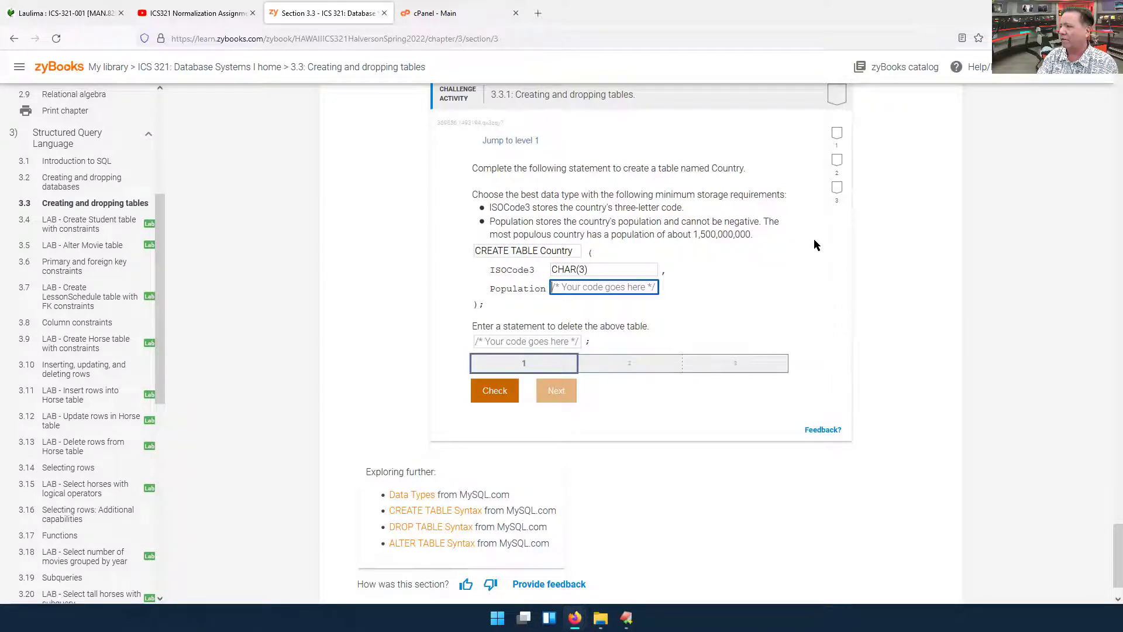
pyautogui.scroll(5, 814, 245)
pyautogui.scroll(15, 830, 242)
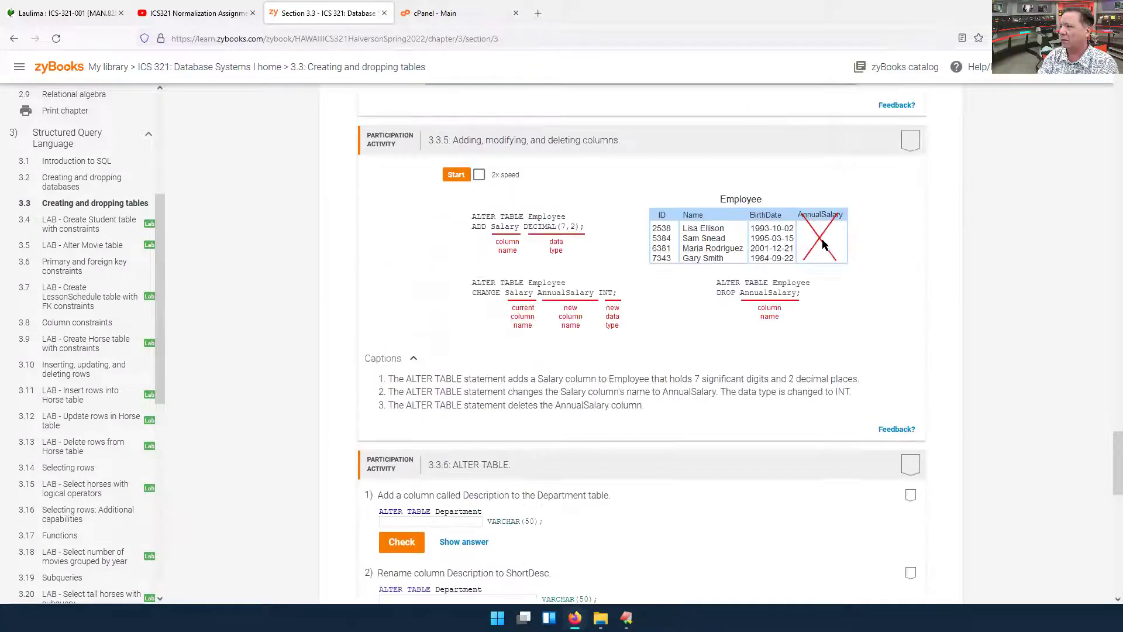
pyautogui.scroll(15, 847, 245)
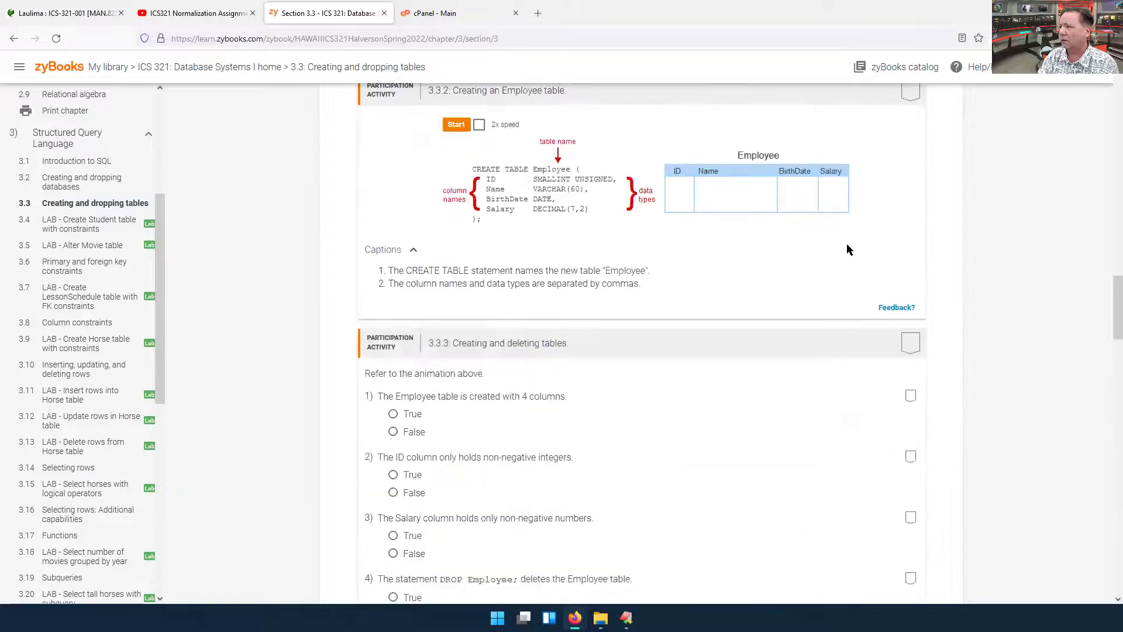
pyautogui.scroll(15, 847, 249)
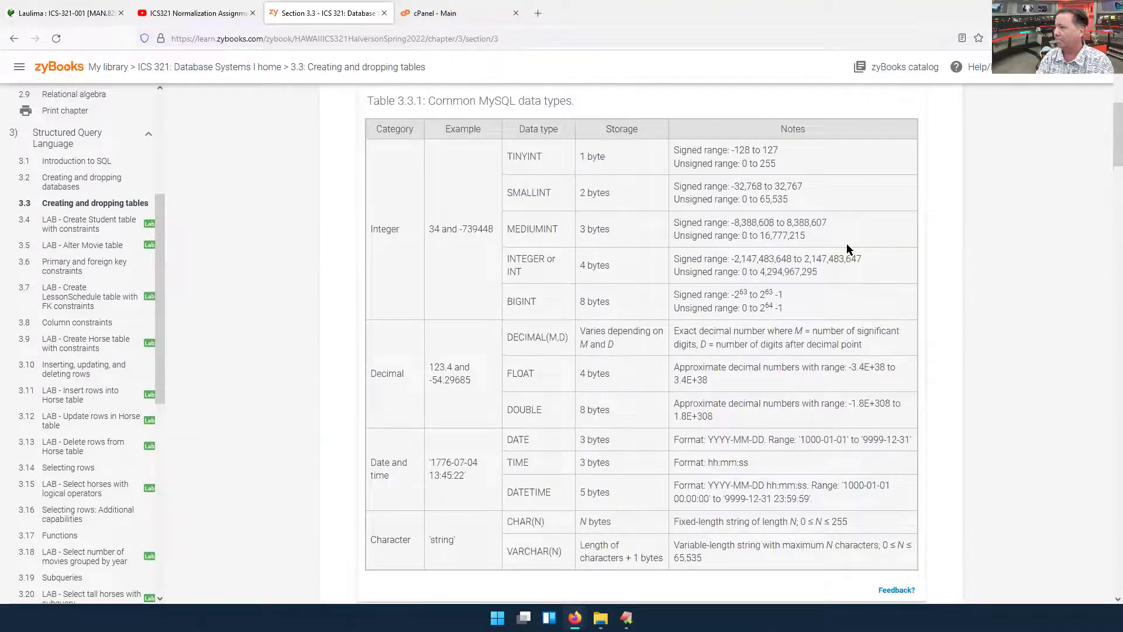
pyautogui.scroll(1, 847, 243)
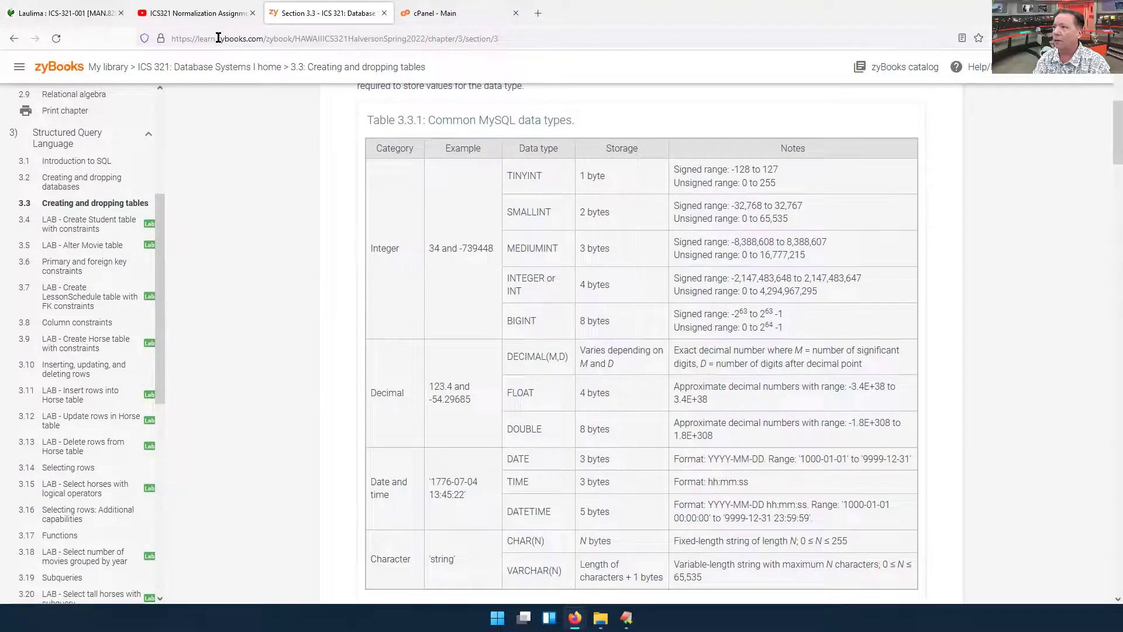
pyautogui.scroll(-20, 746, 310)
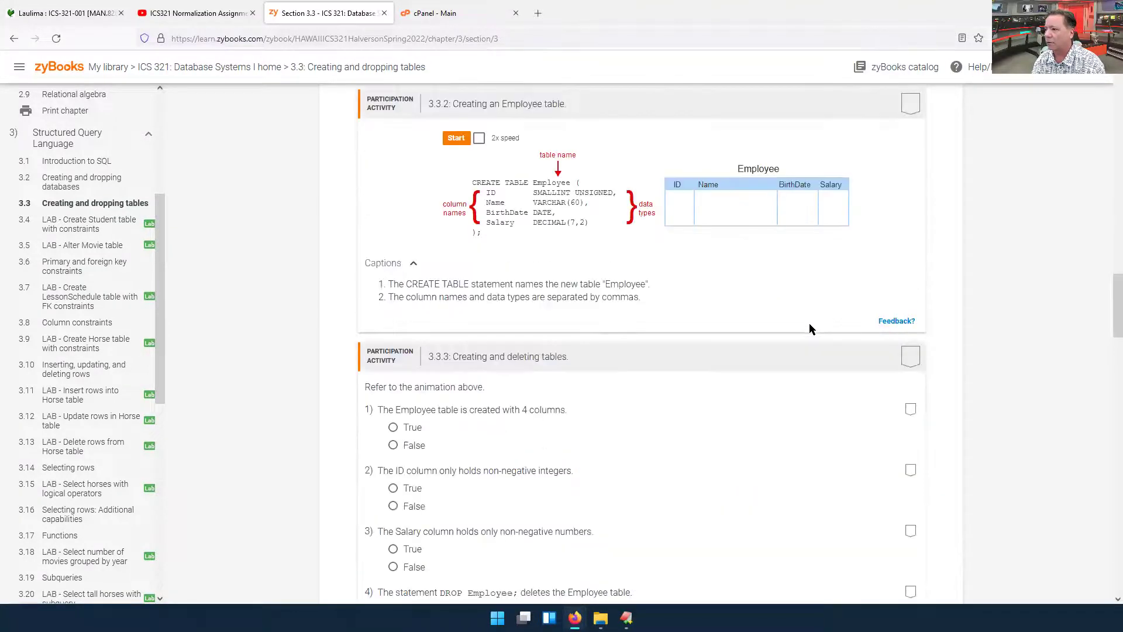
pyautogui.scroll(-20, 810, 326)
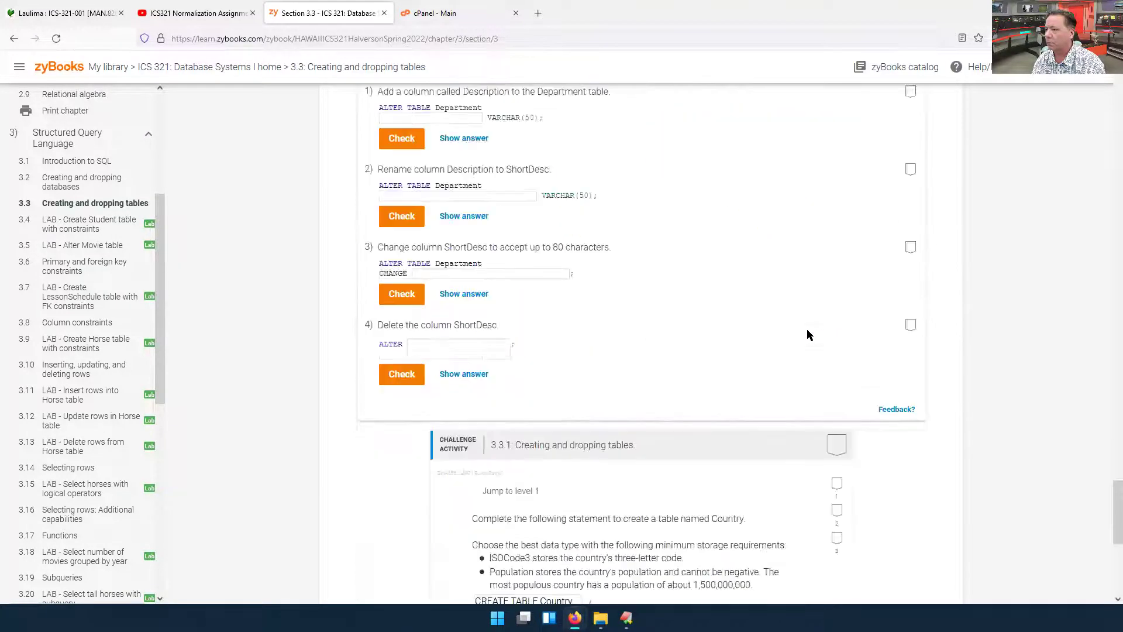
pyautogui.scroll(-1, 809, 332)
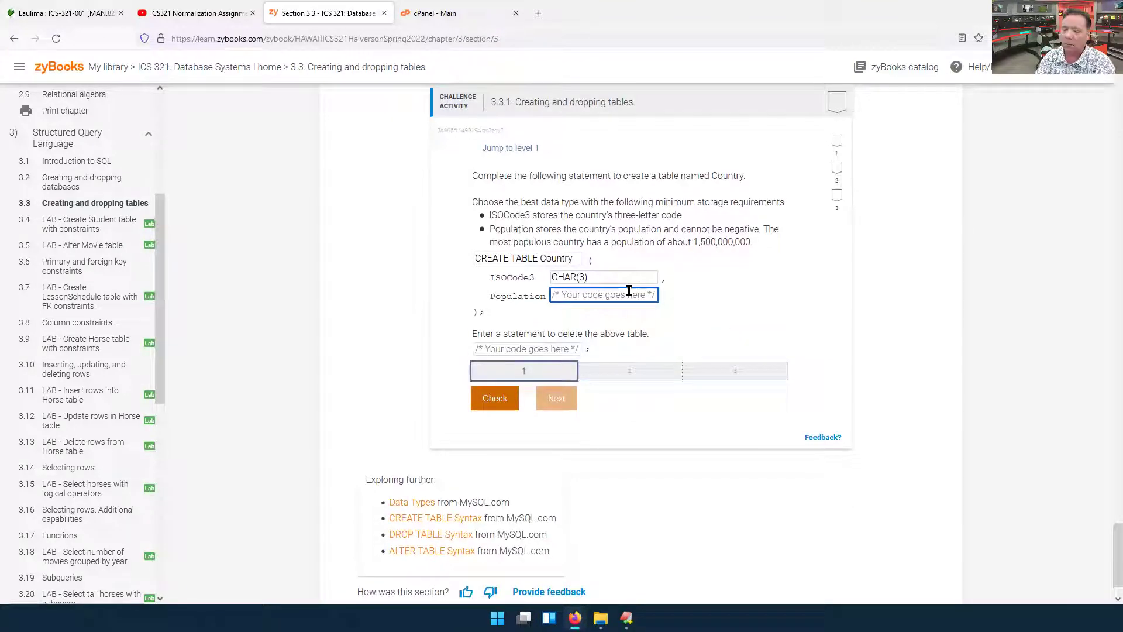
# Step: Complete the Population question with the INT data type and the deletion statement DELETE TABLE Country, and check the answer
pyautogui.write('INT')
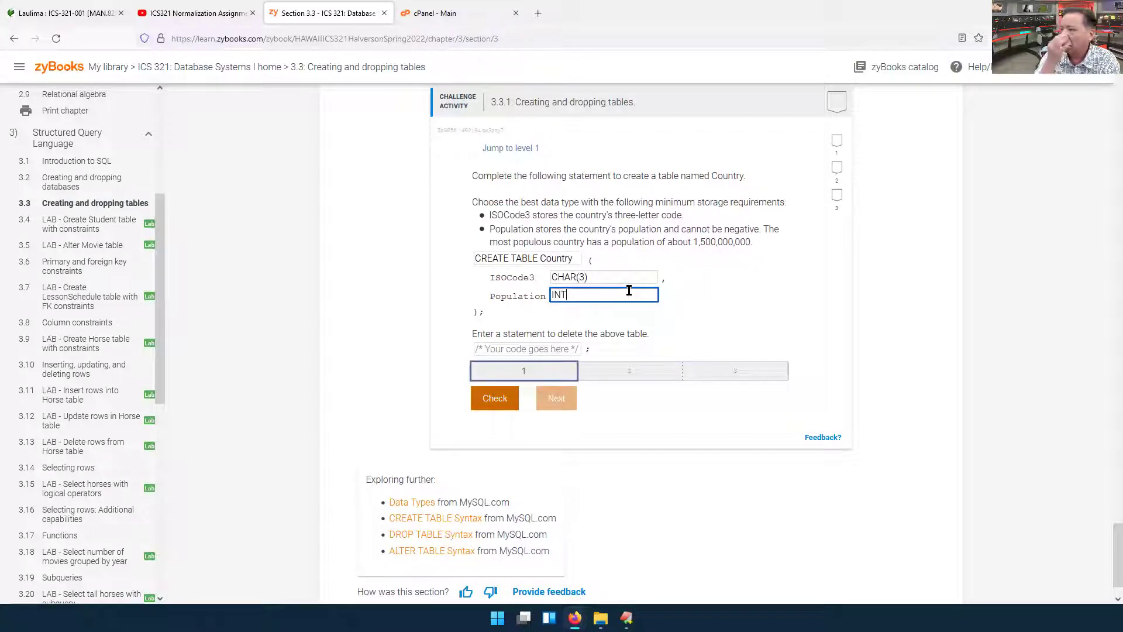
pyautogui.click(570, 348)
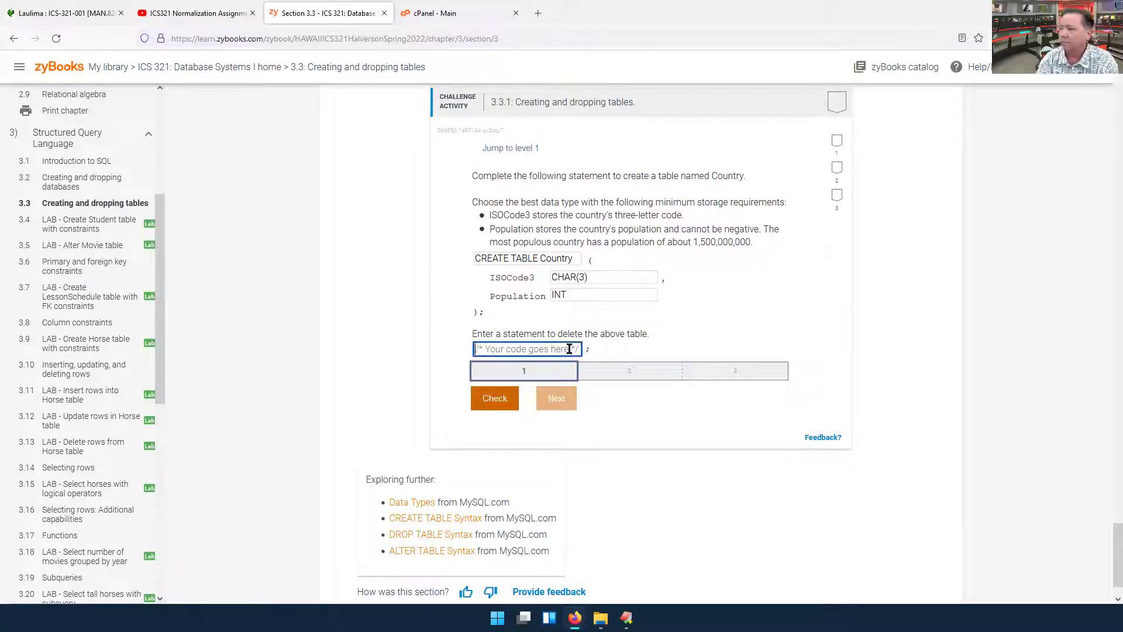
pyautogui.write('DELETE TABLE Country')
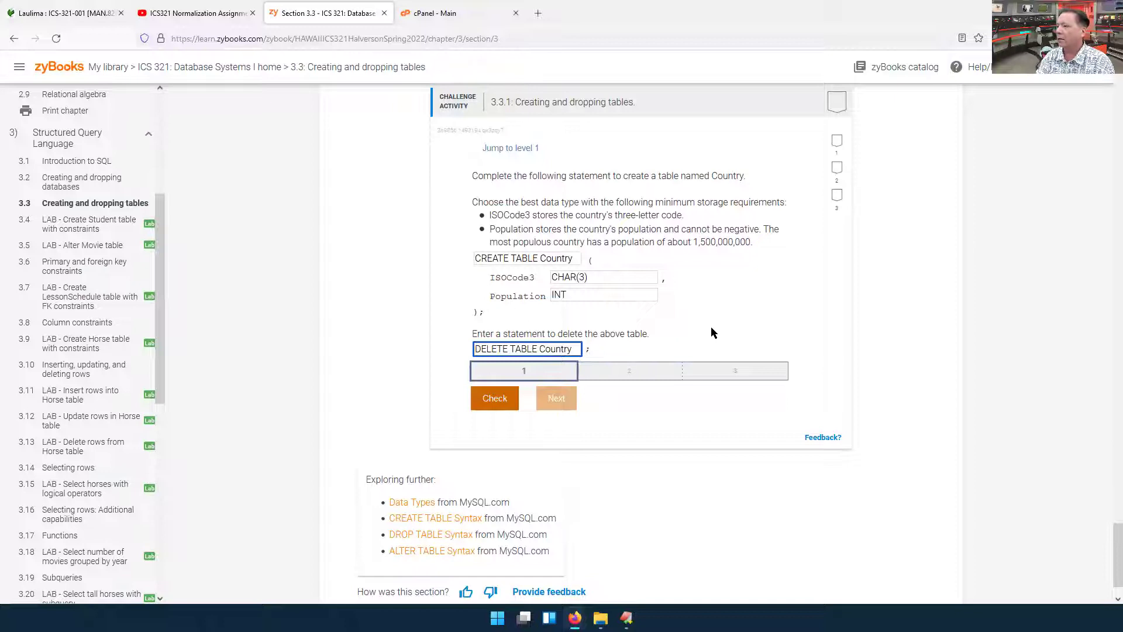
pyautogui.click(494, 398)
pyautogui.scroll(-2, 952, 402)
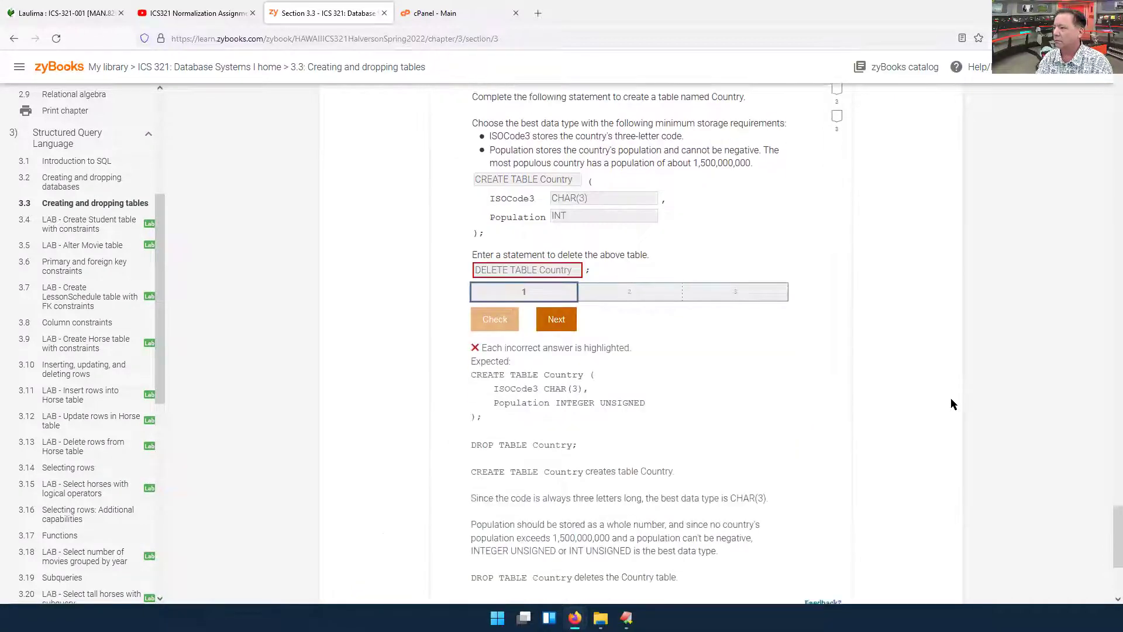
# Step: Highlight UNSIGNED in the expected Population data type and review it against the question's storage requirements
pyautogui.doubleClick(617, 392)
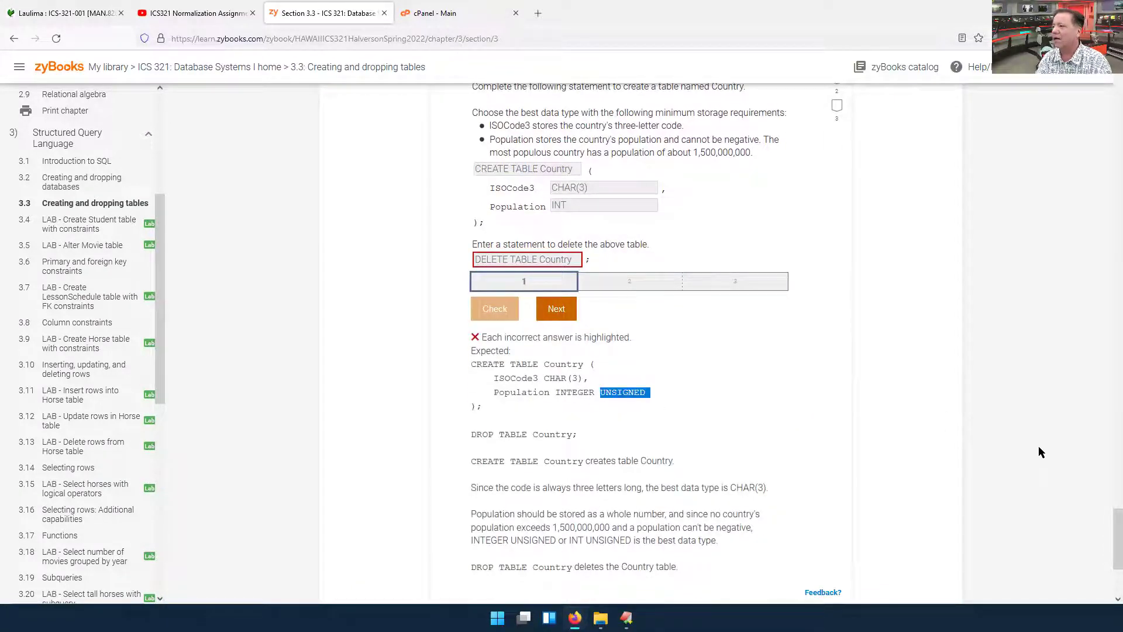
pyautogui.scroll(3, 812, 363)
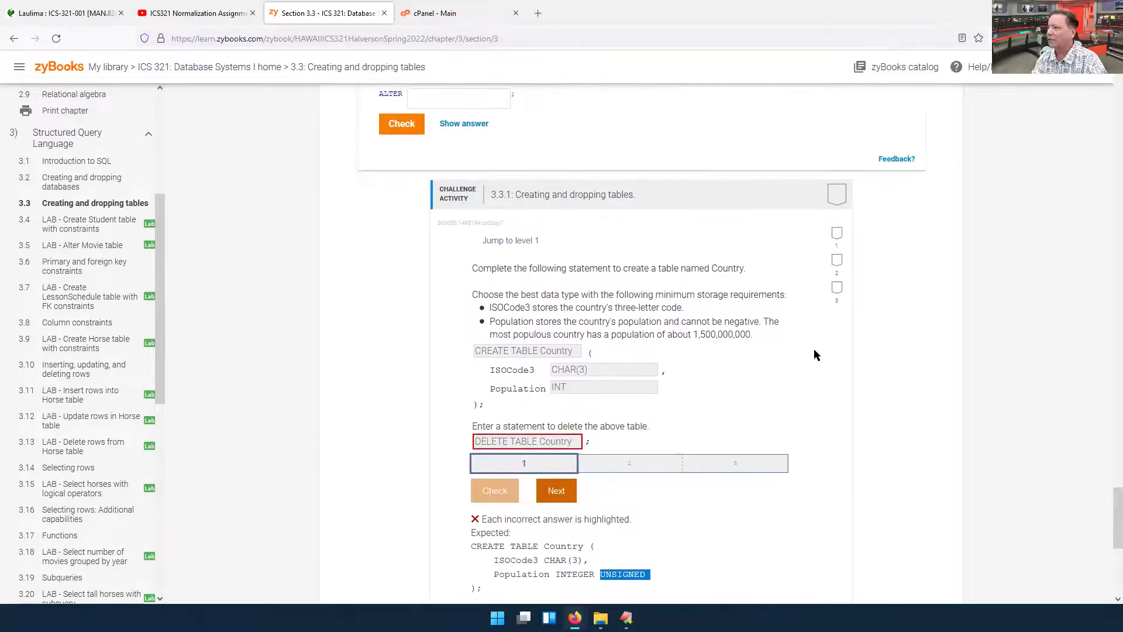
# Step: Review section 3.3's participation activities, from 3.3.1 MySQL data types through 3.3.3 Creating and deleting tables to 3.3.4 Create a Product table
pyautogui.scroll(-15, 819, 334)
pyautogui.scroll(10, 828, 322)
pyautogui.scroll(15, 828, 321)
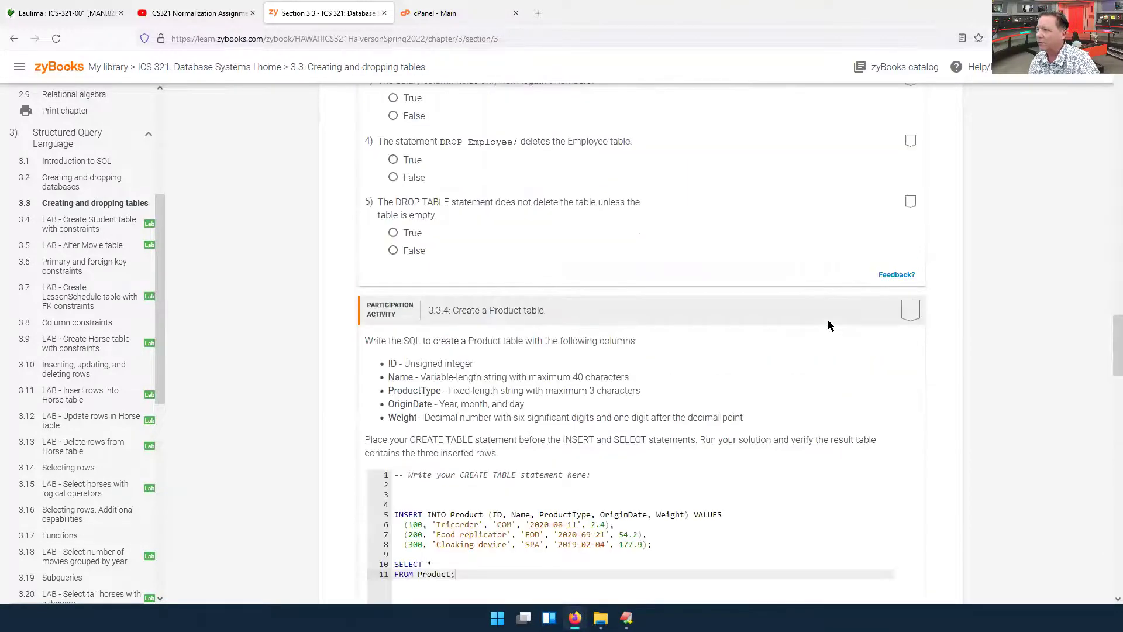
pyautogui.scroll(8, 830, 322)
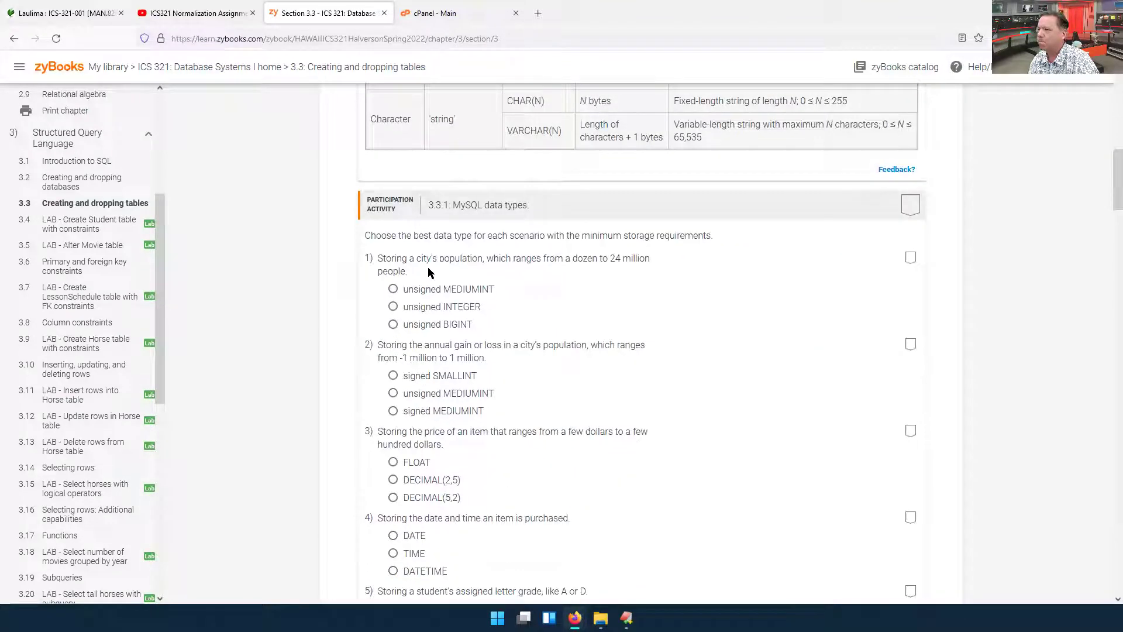
pyautogui.scroll(-5, 559, 384)
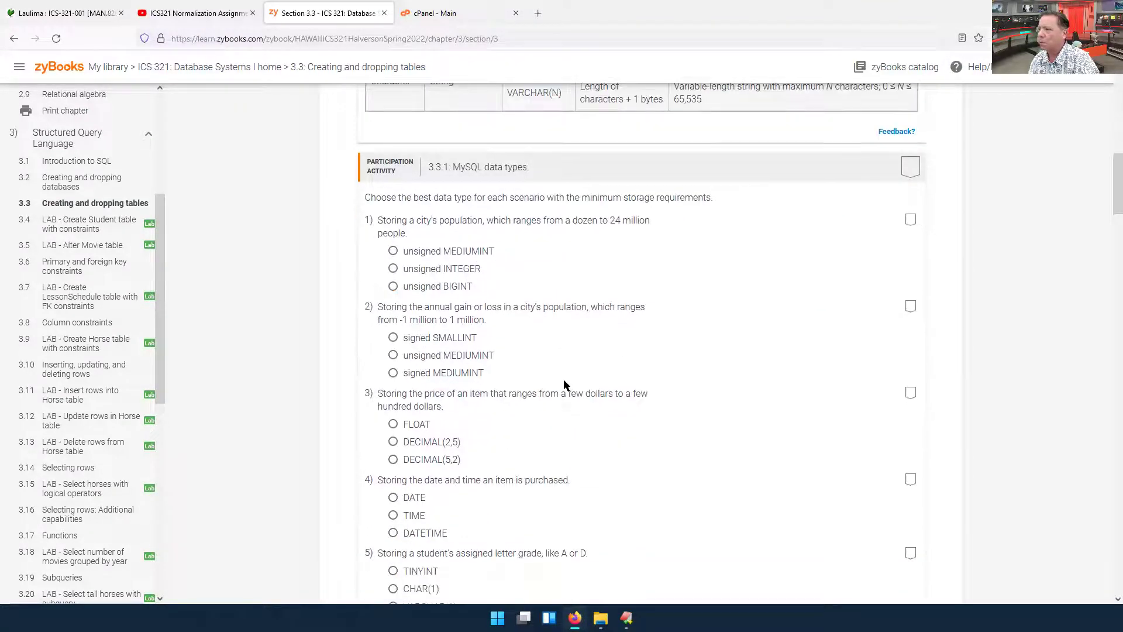
pyautogui.scroll(-4, 565, 383)
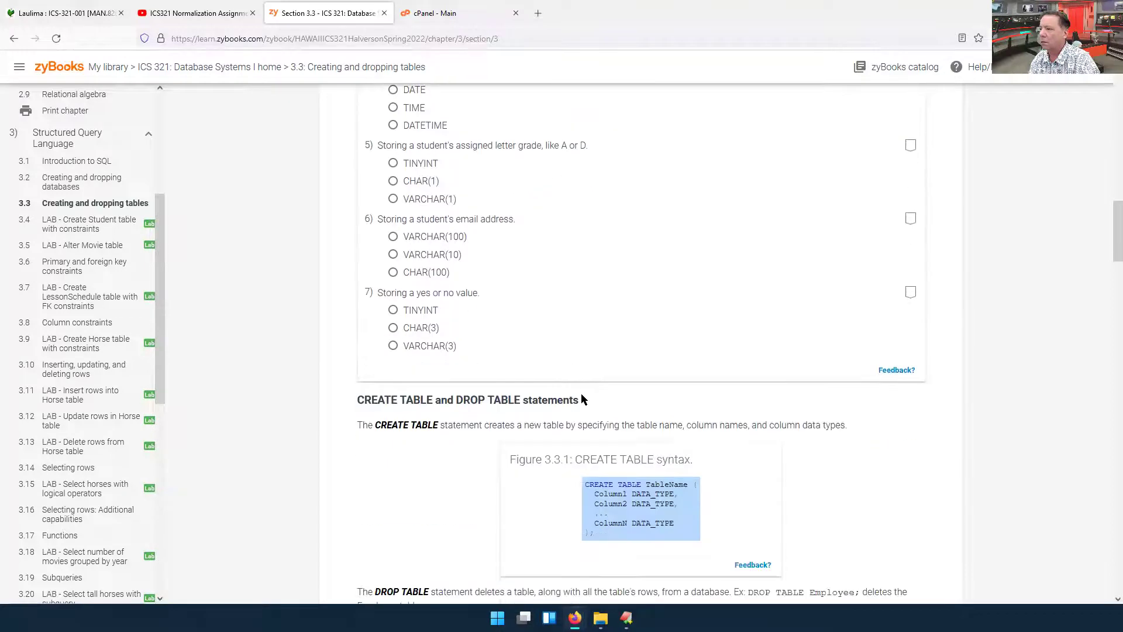
pyautogui.scroll(-2, 745, 409)
pyautogui.scroll(-9, 745, 409)
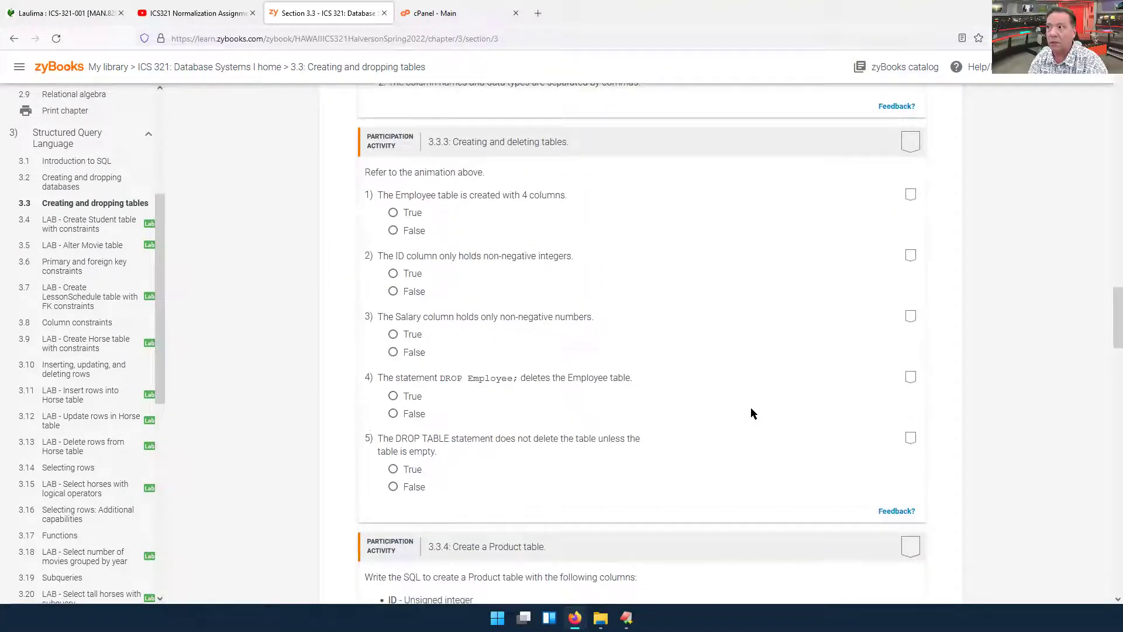
pyautogui.scroll(-1, 751, 408)
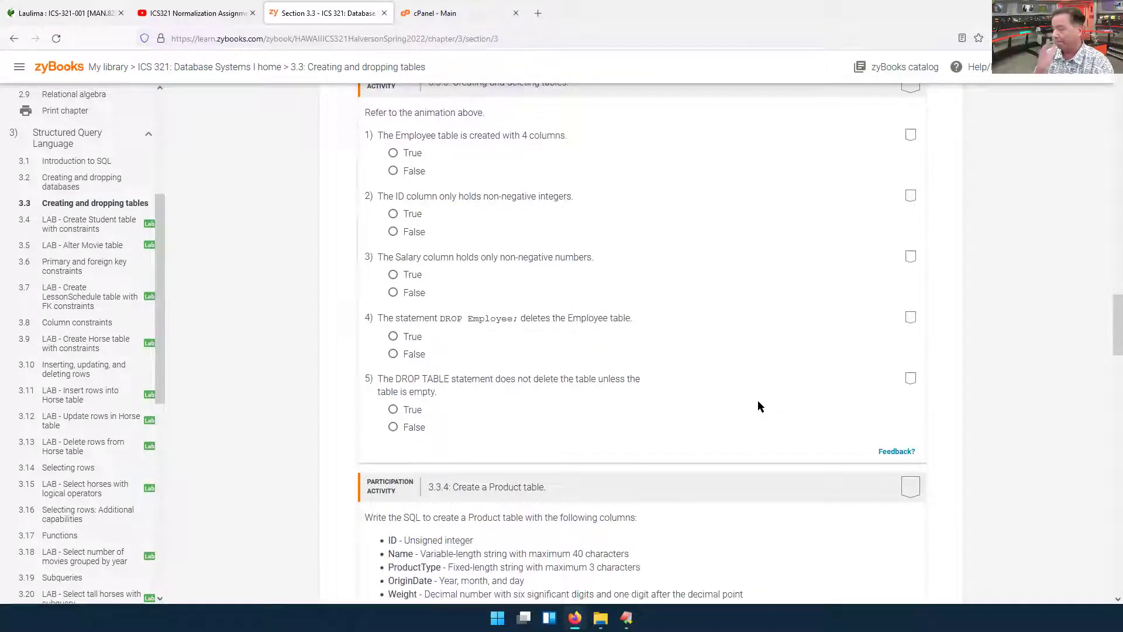
pyautogui.scroll(-5, 735, 377)
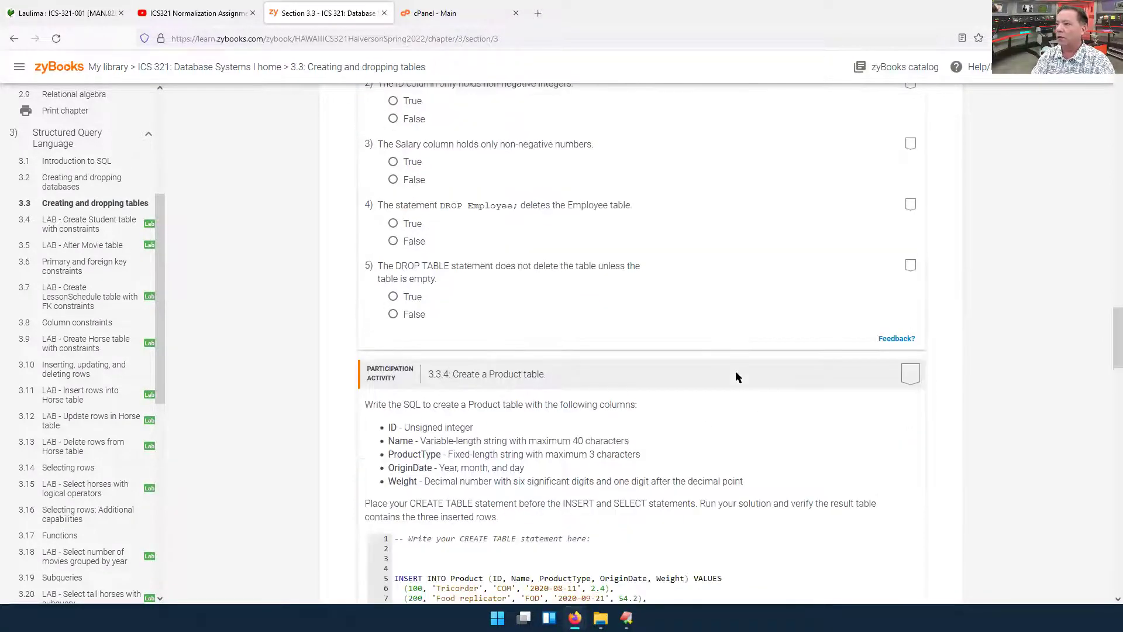
pyautogui.scroll(-3, 651, 399)
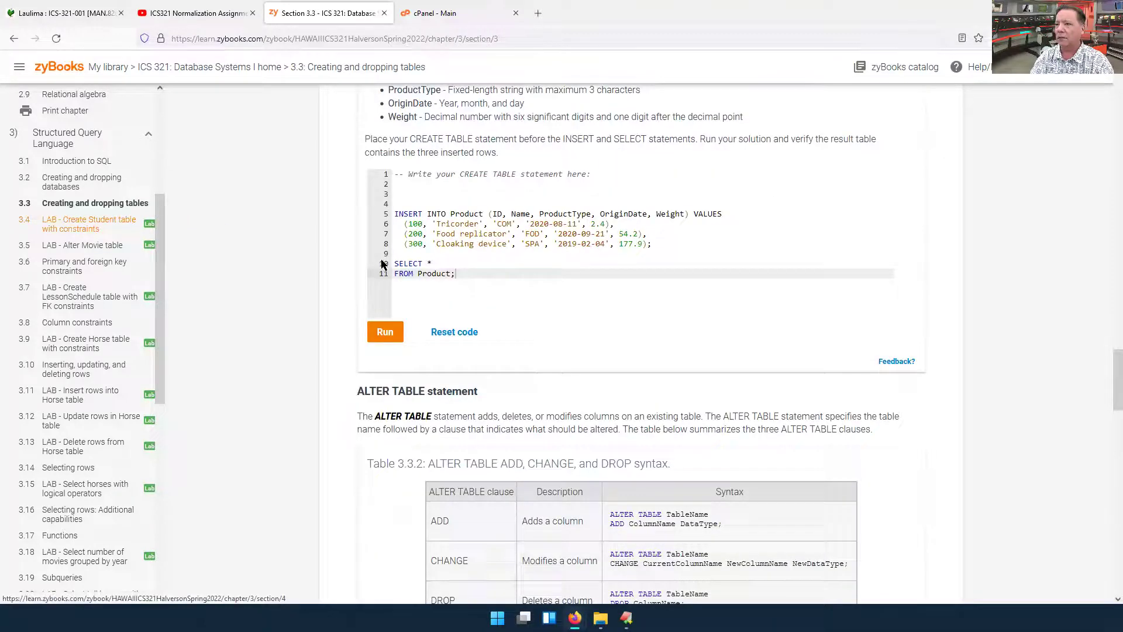
# Step: Open section 3.4, LAB - Create Student table with constraints, and show its column requirements with the Main.sql editor
pyautogui.click(88, 224)
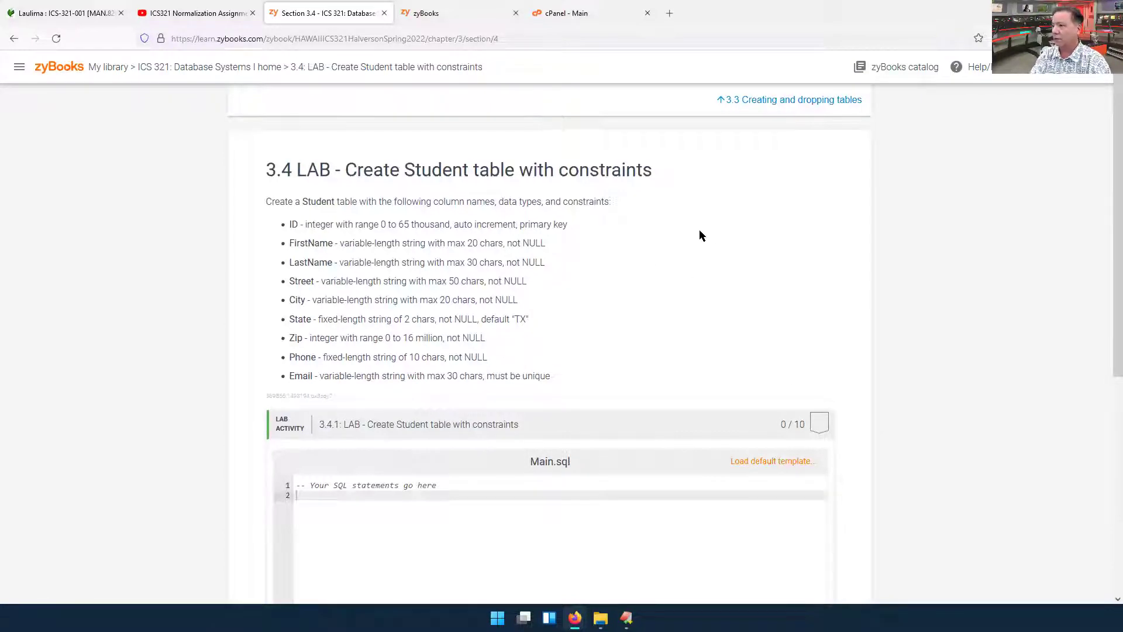
pyautogui.scroll(-1, 700, 247)
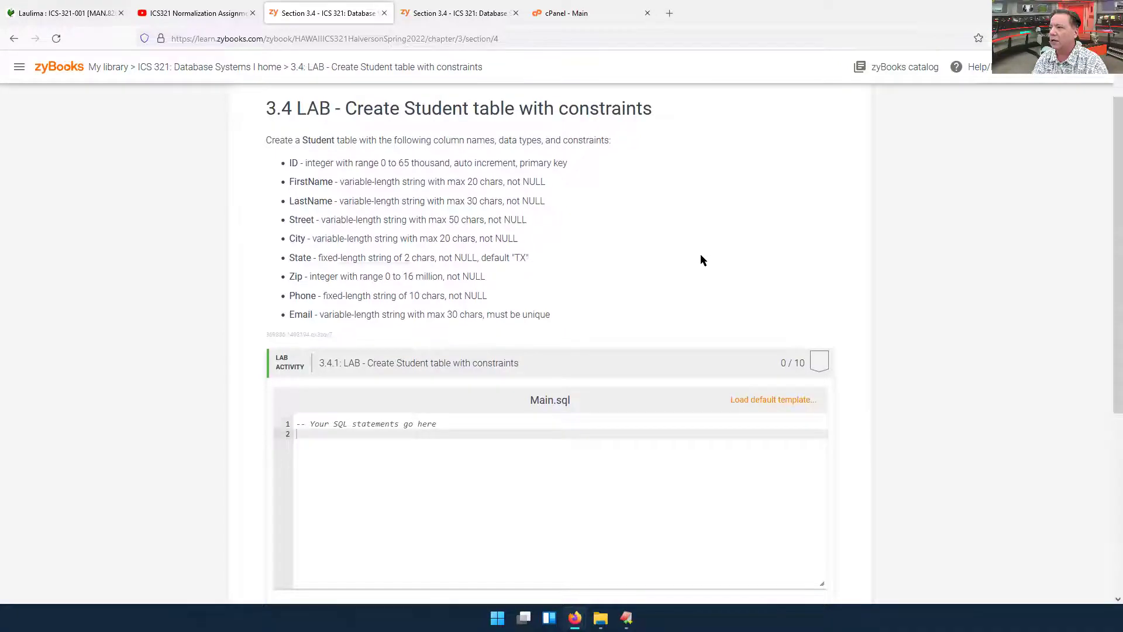
# Step: Switch from the Student table lab to cPanel and open its MySQL Databases page
pyautogui.scroll(-5, 700, 254)
pyautogui.scroll(5, 703, 263)
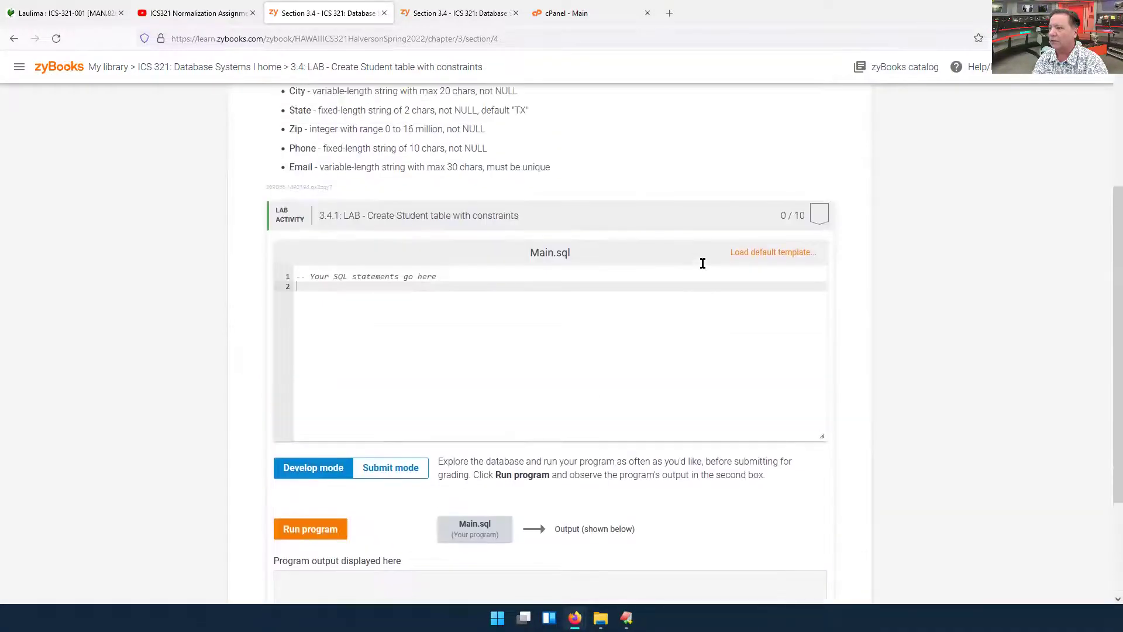
pyautogui.click(575, 15)
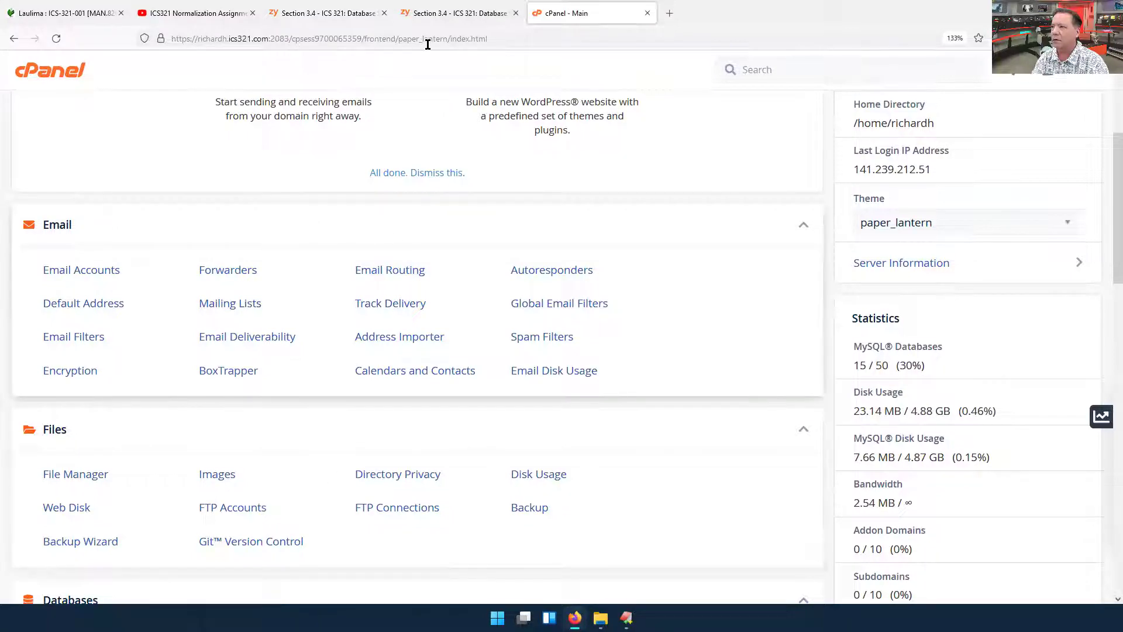
pyautogui.scroll(-3, 503, 200)
pyautogui.scroll(1, 496, 265)
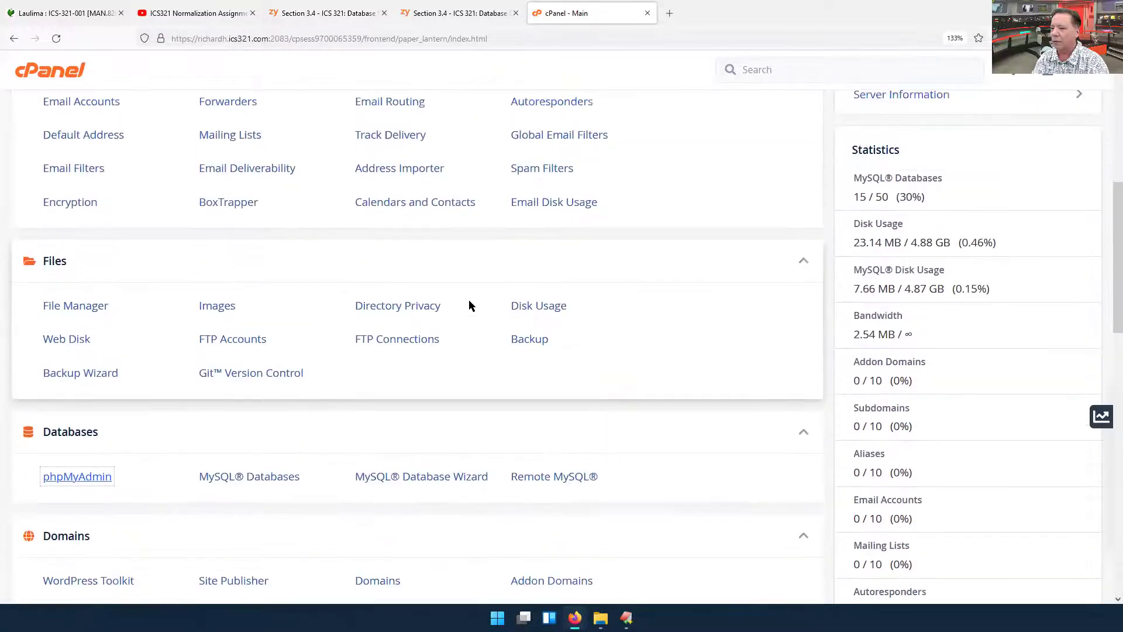
pyautogui.click(283, 476)
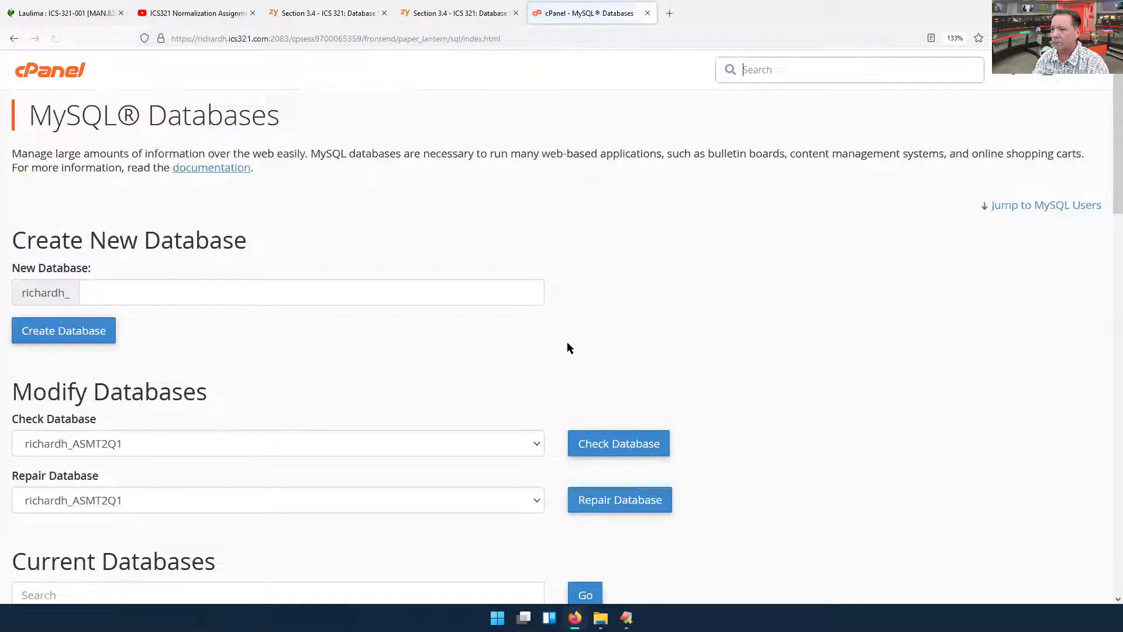
# Step: Look through the list of current databases on the MySQL Databases page
pyautogui.scroll(-10, 570, 342)
pyautogui.scroll(-2, 574, 346)
pyautogui.scroll(6, 643, 328)
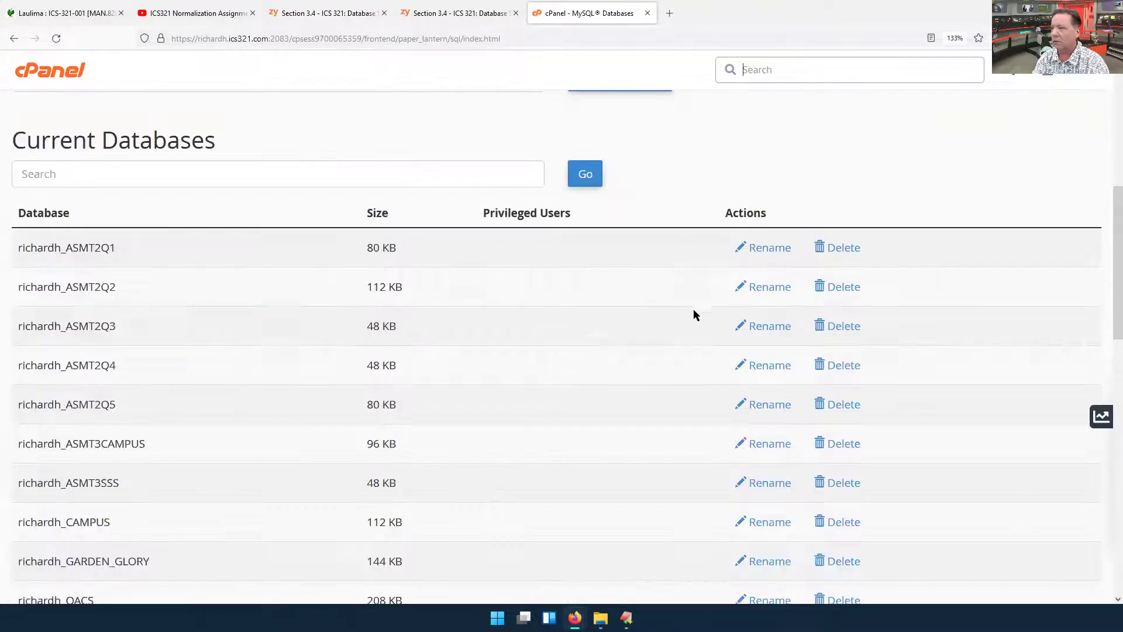
pyautogui.scroll(-4, 818, 243)
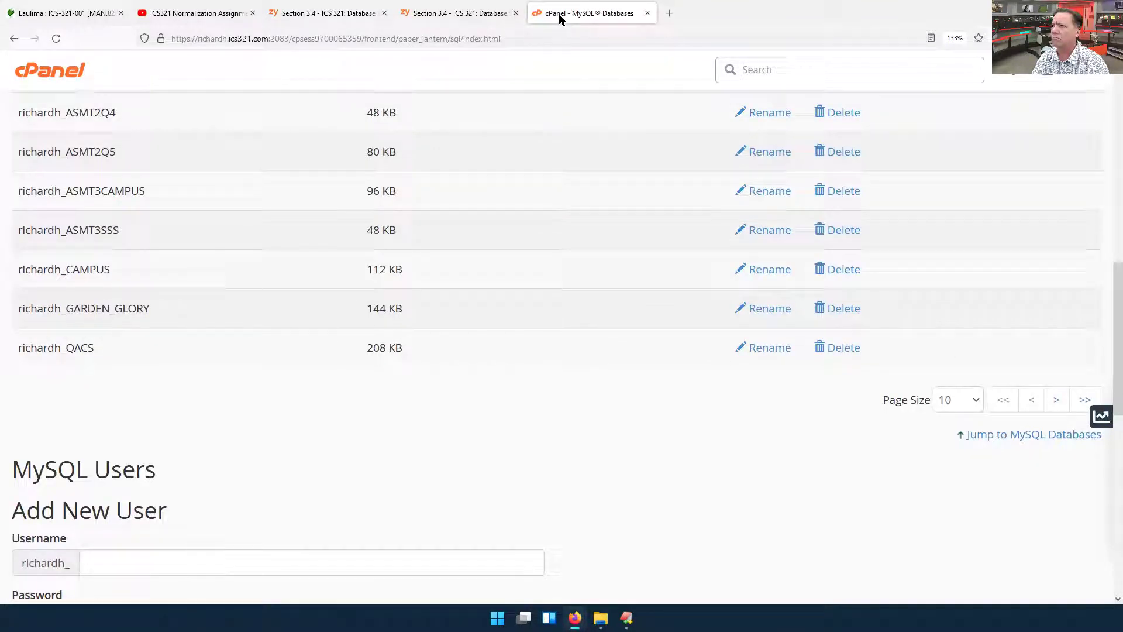
# Step: Check the open phpMyAdmin window, then return to the MySQL Databases page in cPanel
pyautogui.moveTo(575, 618)
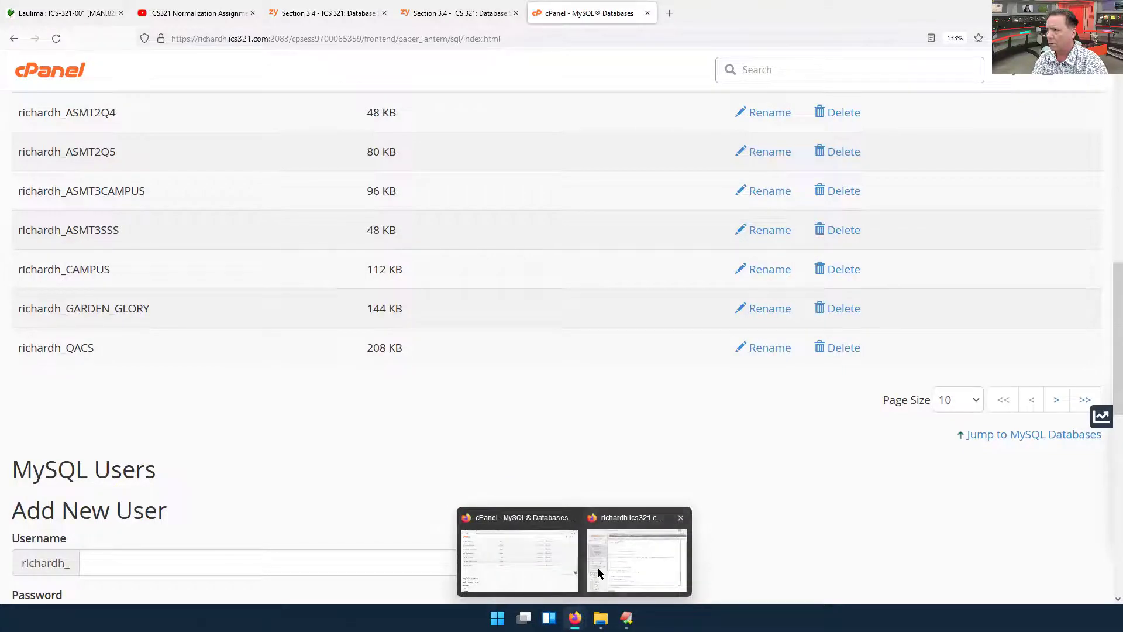
pyautogui.click(596, 571)
pyautogui.scroll(-5, 108, 283)
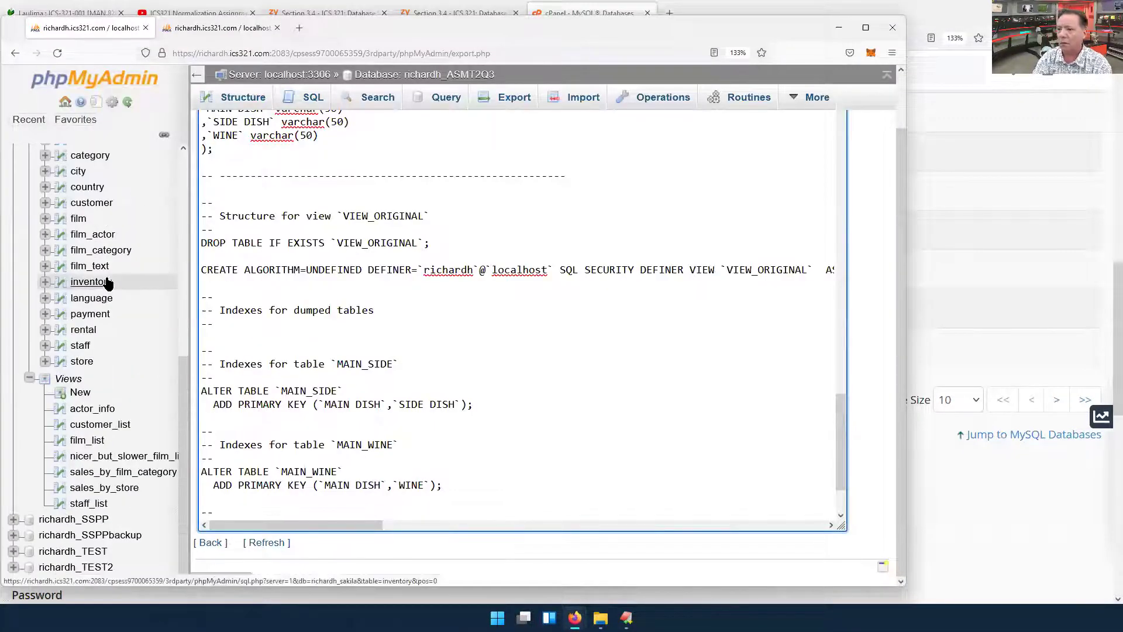
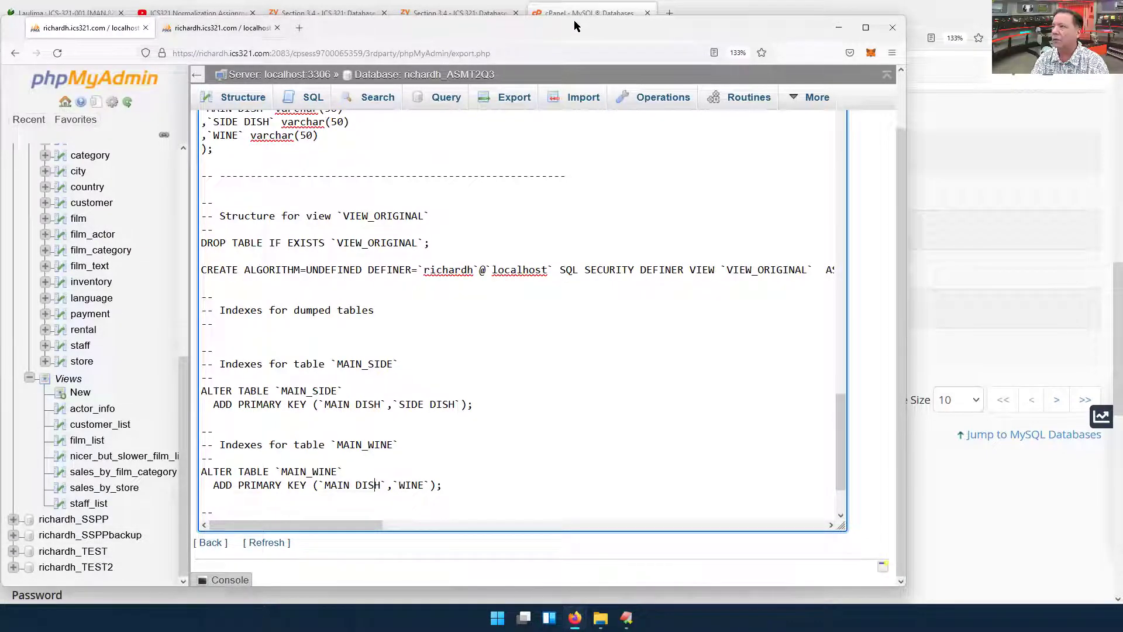
pyautogui.click(620, 12)
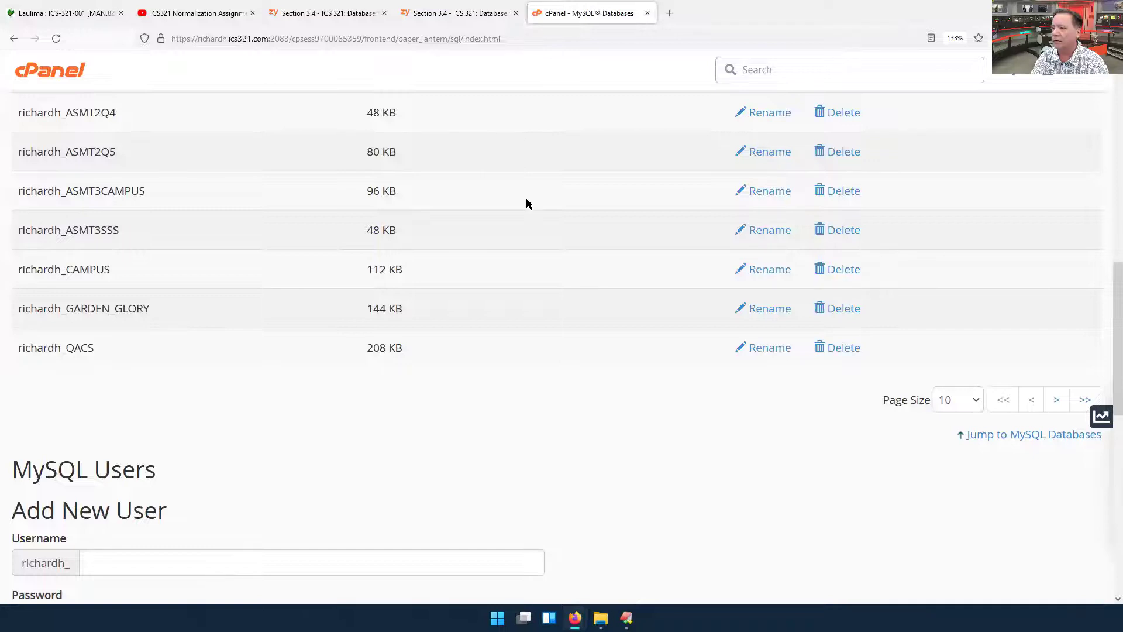
# Step: Look over the Add New User form and the database creation and listing sections
pyautogui.scroll(-5, 525, 198)
pyautogui.click(262, 229)
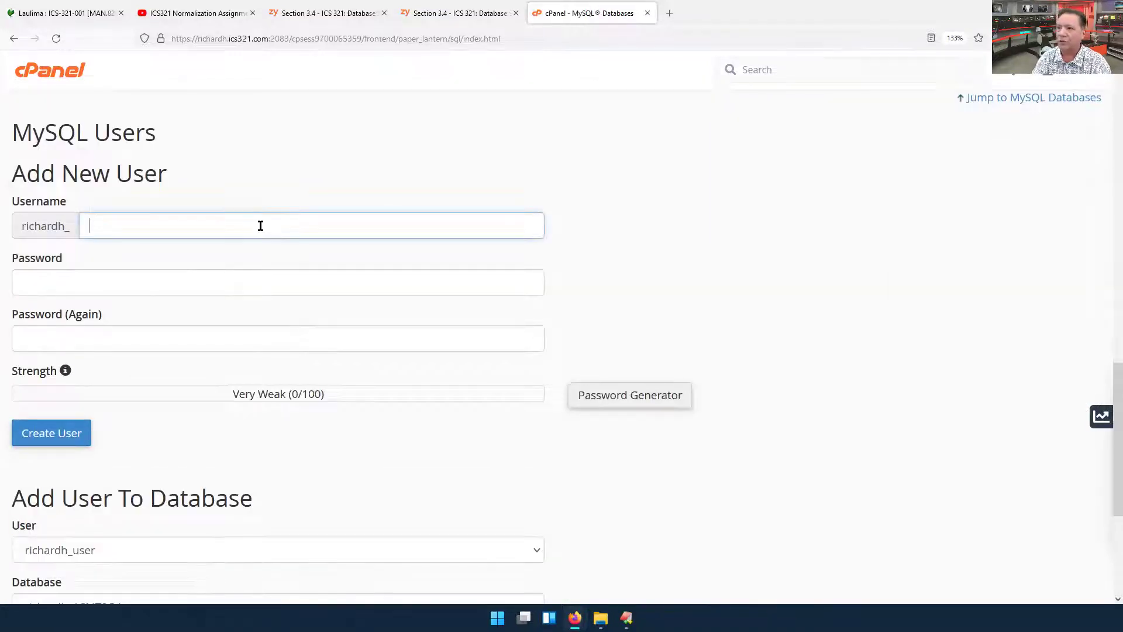
pyautogui.scroll(5, 539, 158)
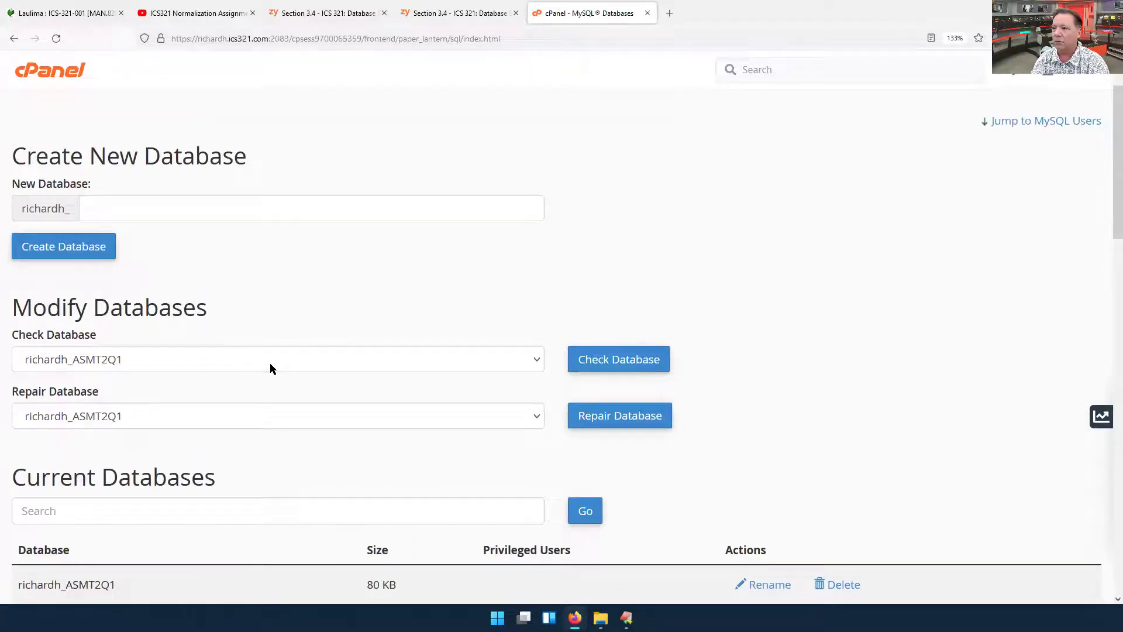
pyautogui.scroll(-4, 391, 311)
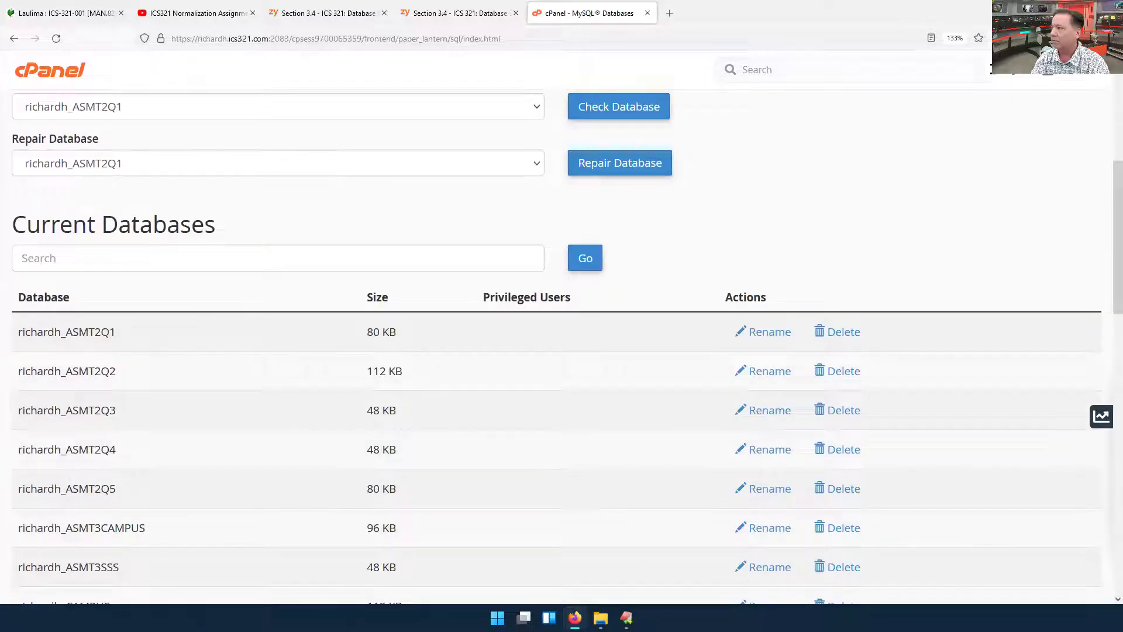
# Step: Reduce the browser page zoom to 120%
pyautogui.click(1109, 38)
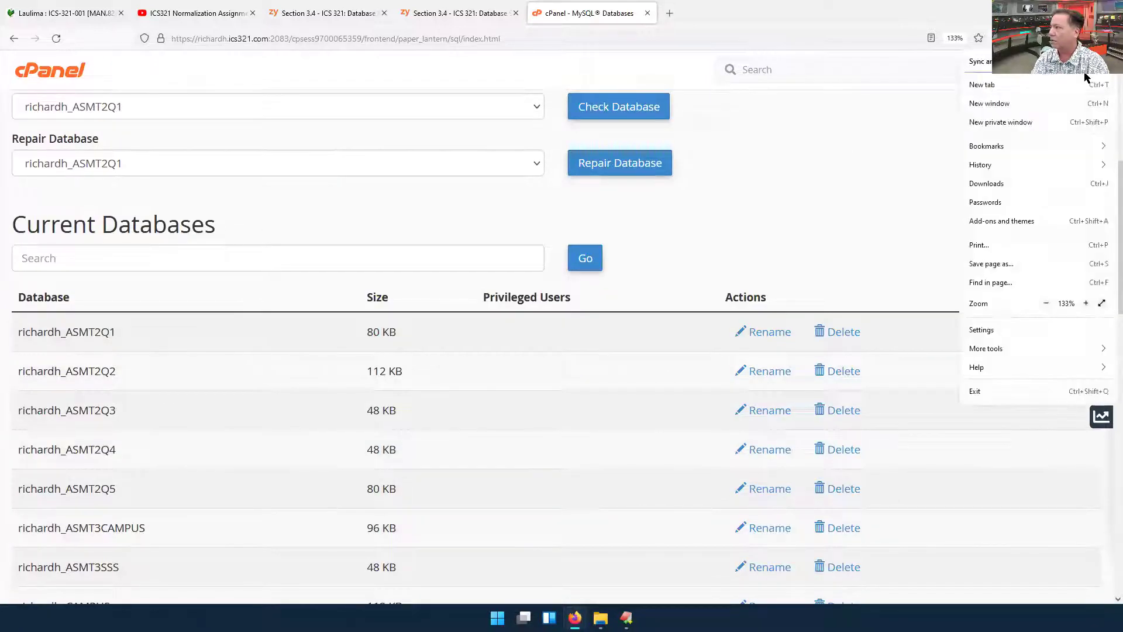
pyautogui.click(1047, 303)
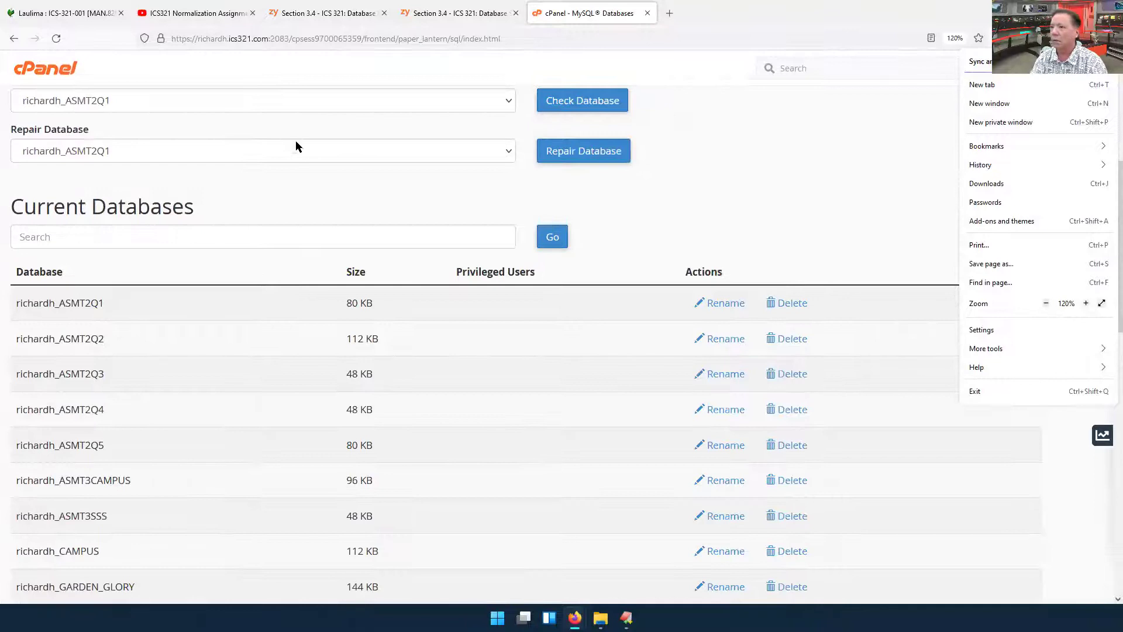
pyautogui.click(275, 111)
# Step: Create a new MySQL database with the name suffix TEST3 and go back to the databases page
pyautogui.scroll(3, 175, 158)
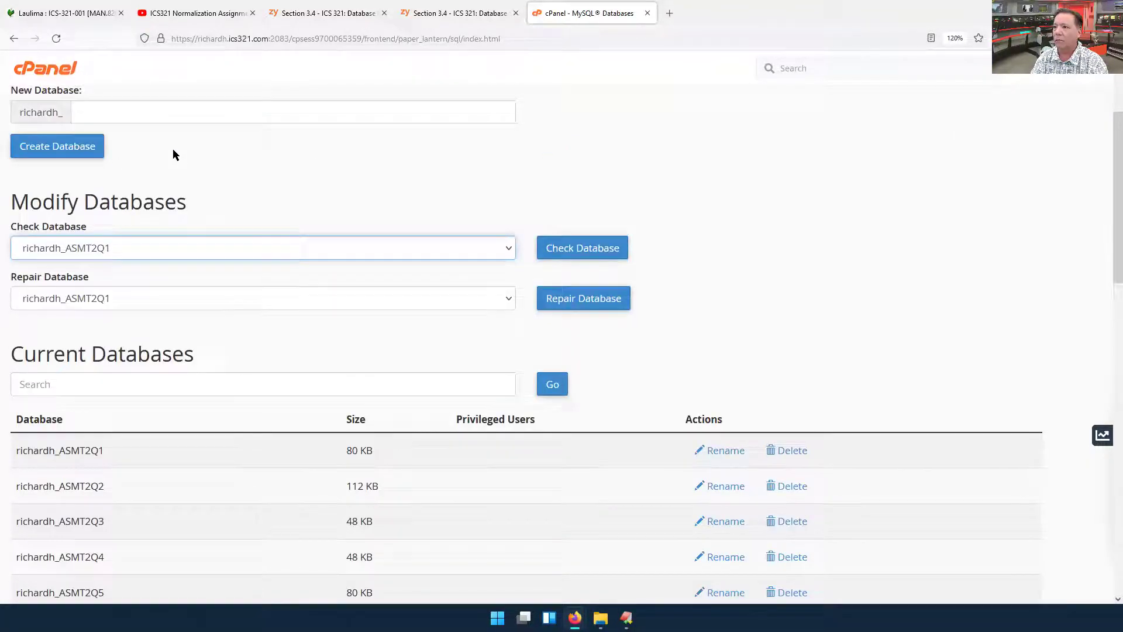
pyautogui.scroll(2, 173, 154)
pyautogui.click(99, 188)
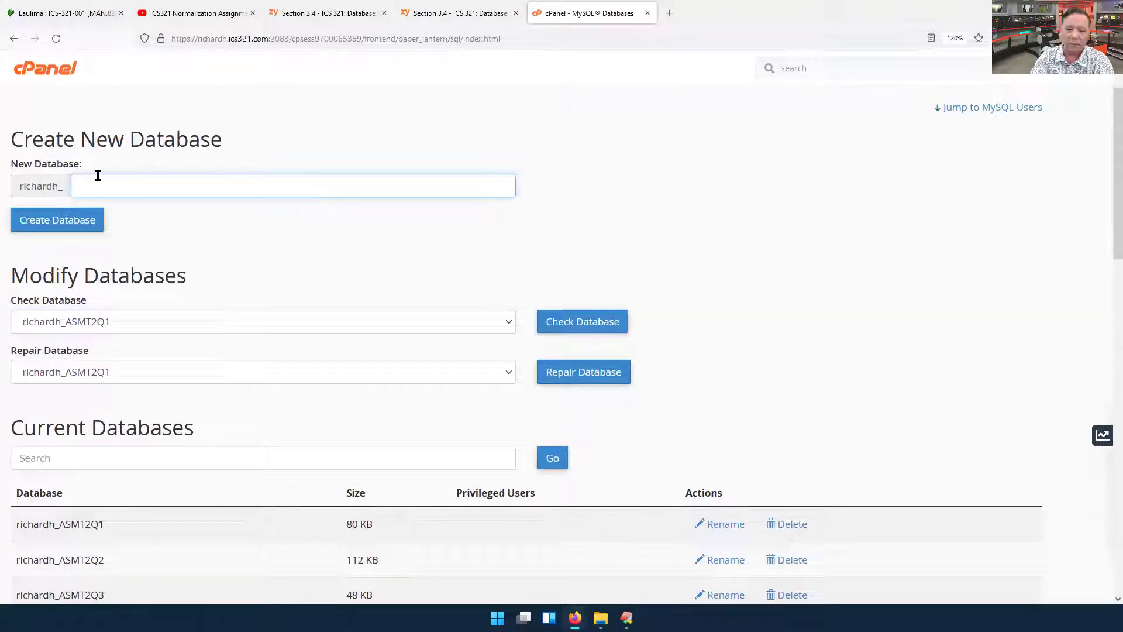
pyautogui.write('TEST3')
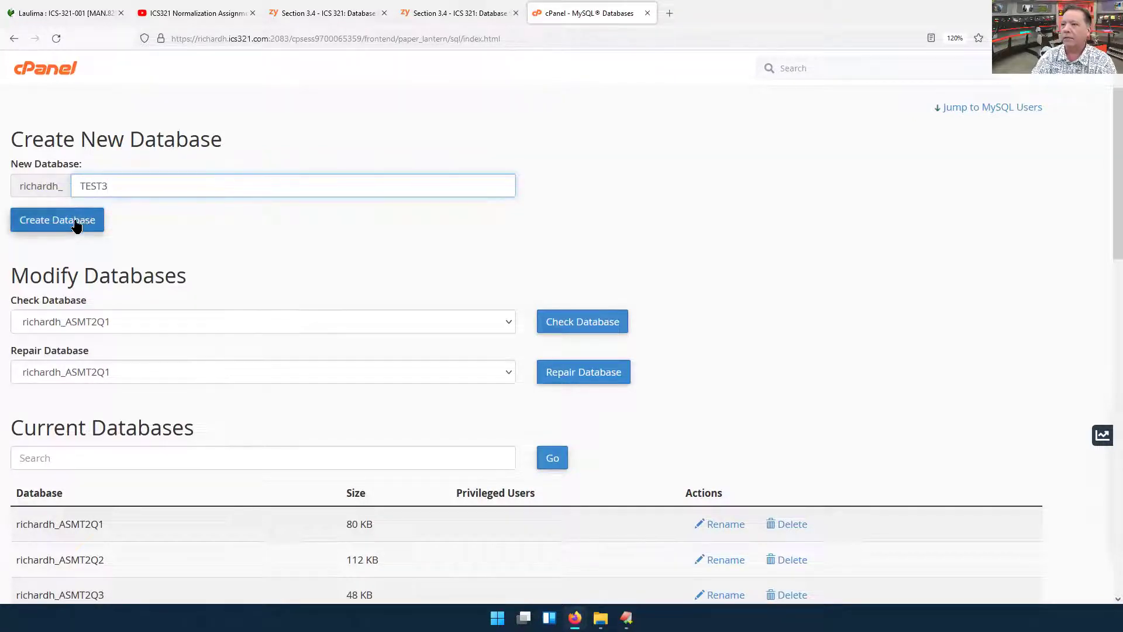
pyautogui.click(76, 226)
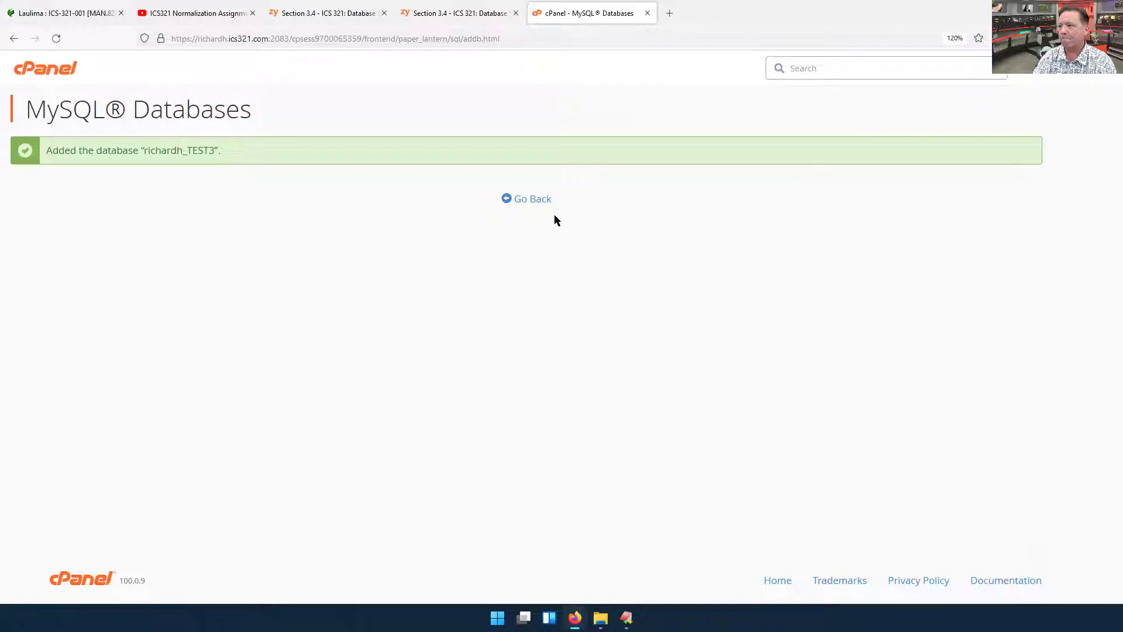
pyautogui.click(535, 199)
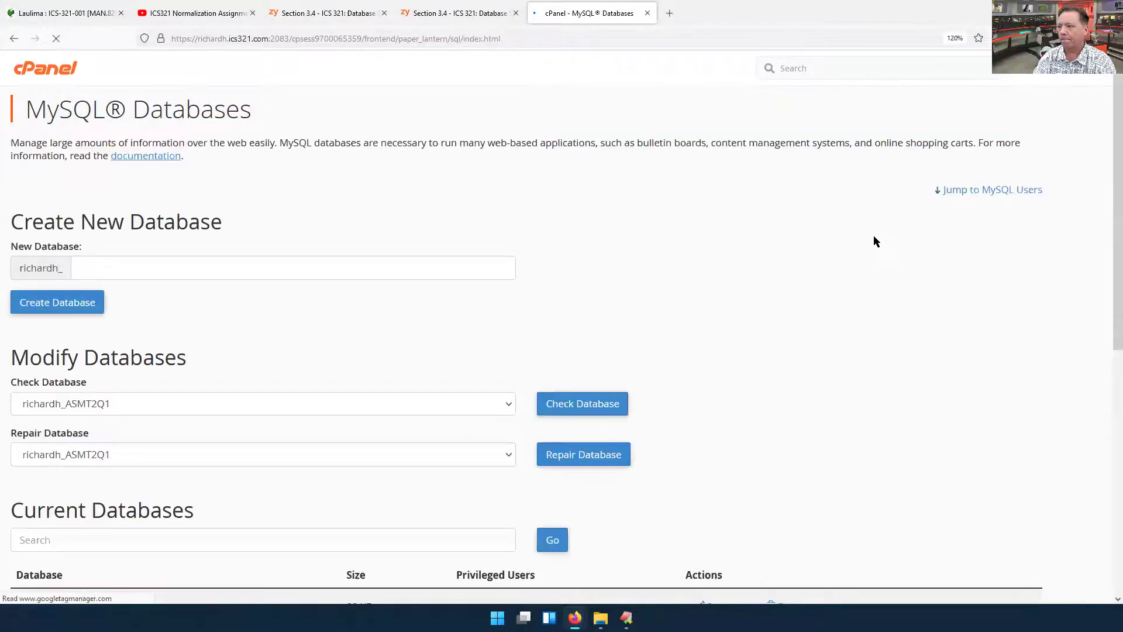
# Step: Set the Current Databases page size to 100 and look for the TEST3 database in the full list
pyautogui.scroll(-9, 882, 234)
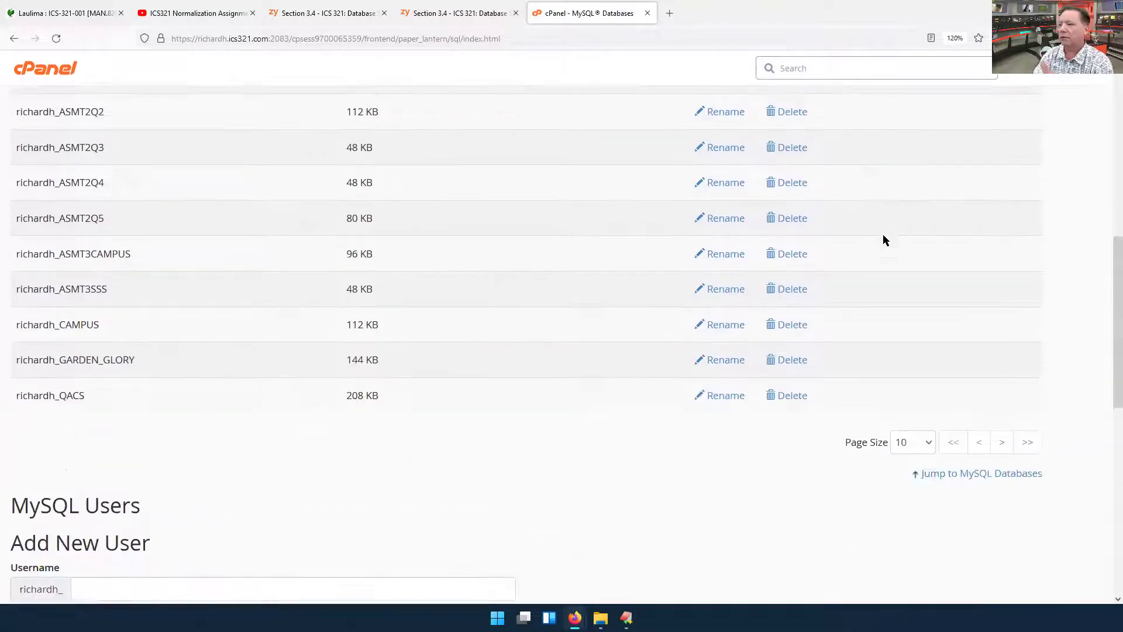
pyautogui.scroll(4, 883, 240)
pyautogui.scroll(-5, 882, 240)
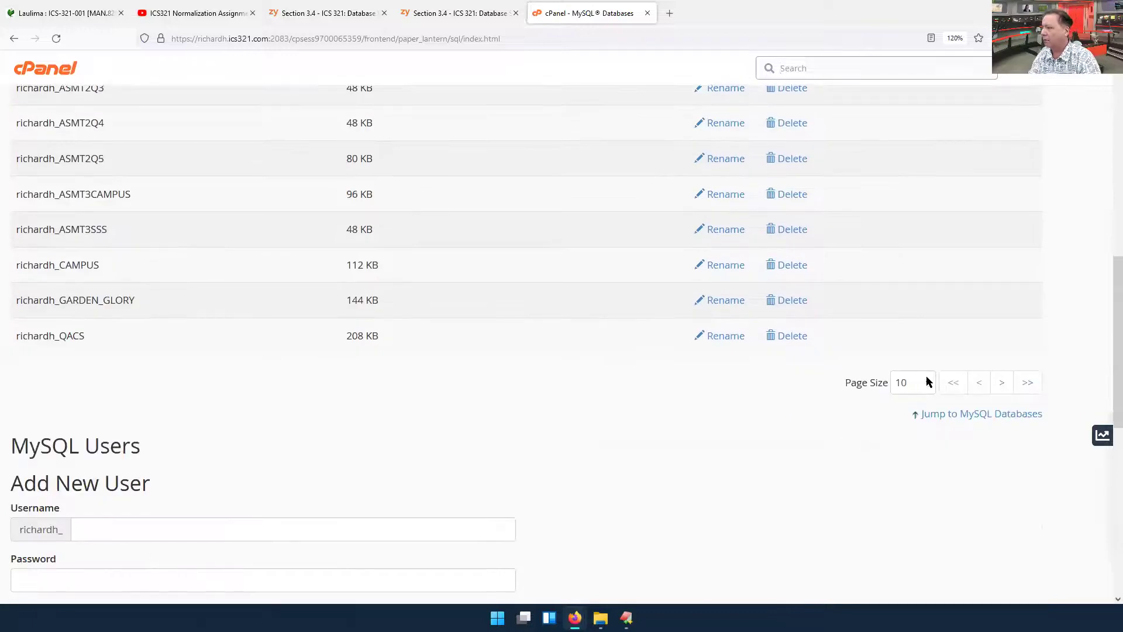
pyautogui.click(926, 382)
pyautogui.click(925, 462)
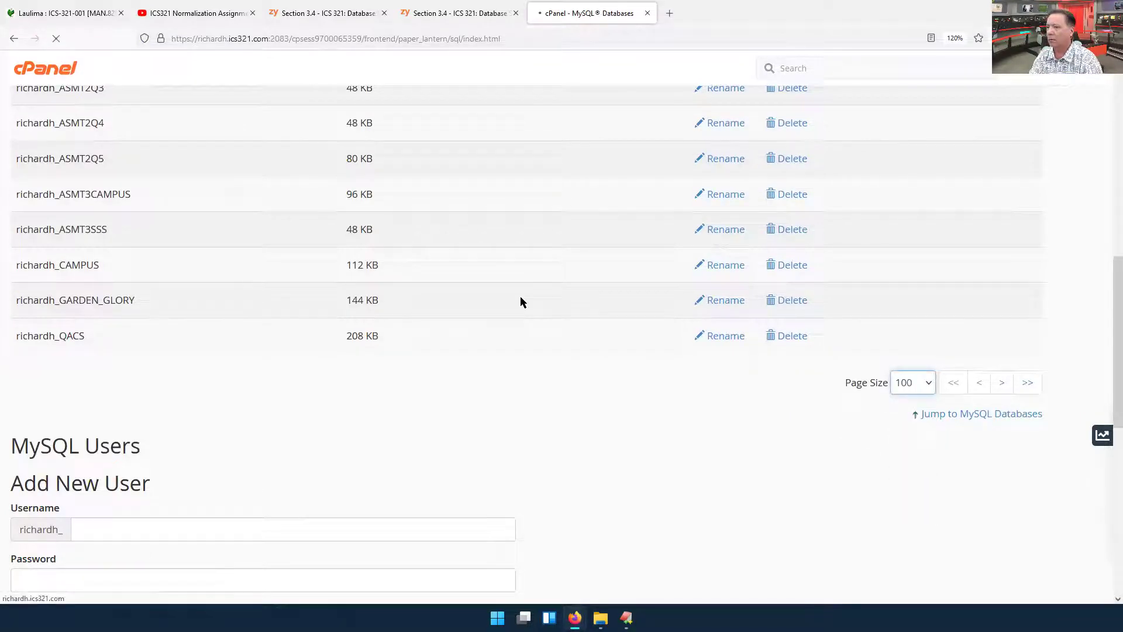
pyautogui.scroll(-15, 575, 241)
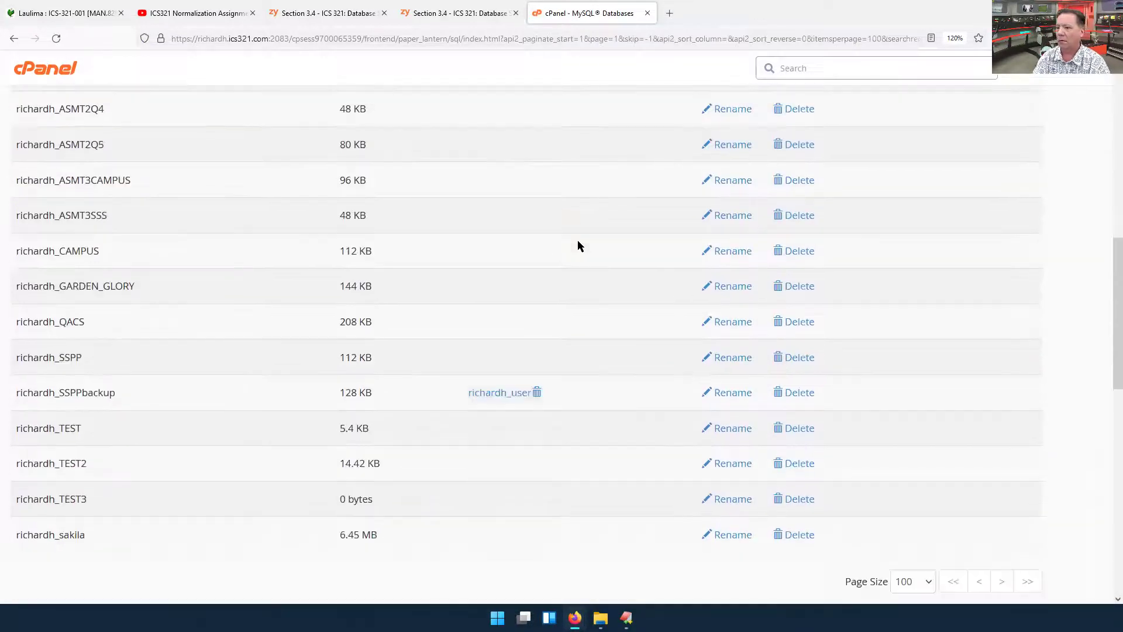
pyautogui.scroll(3, 509, 249)
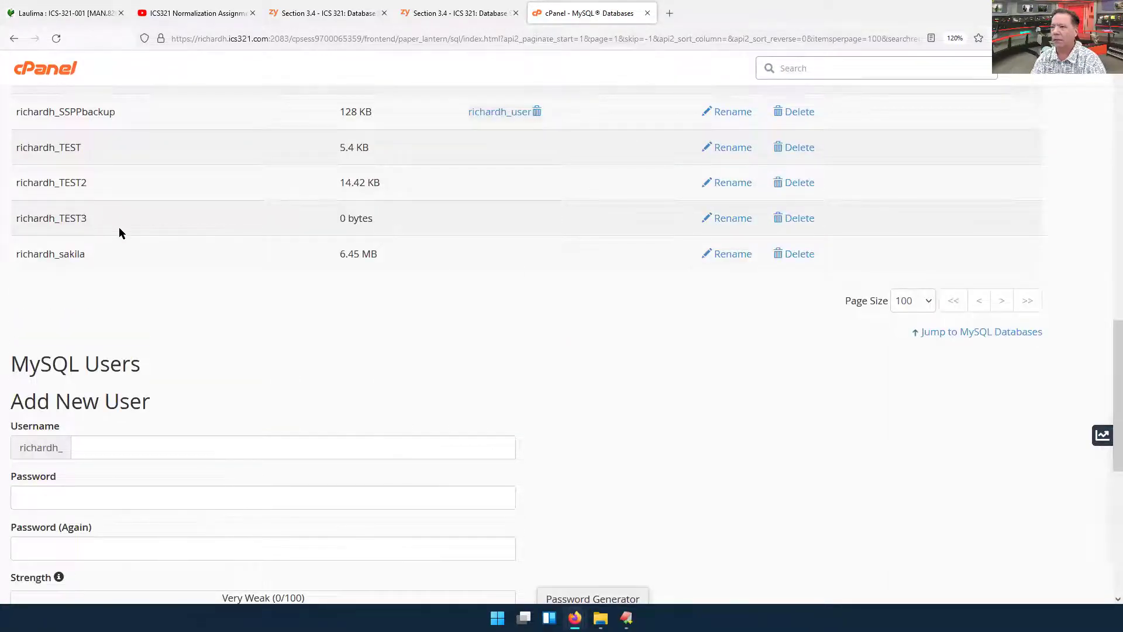
pyautogui.scroll(-2, 326, 329)
pyautogui.scroll(15, 354, 306)
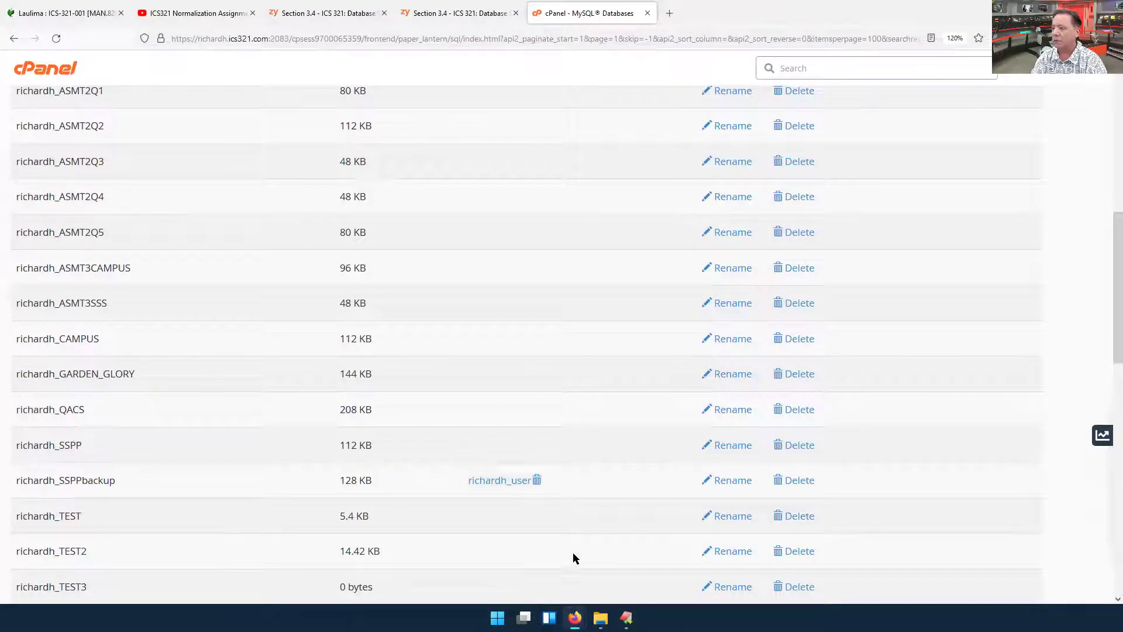
# Step: Switch to the phpMyAdmin window and open the TEST3 database from the server's database list
pyautogui.moveTo(575, 618)
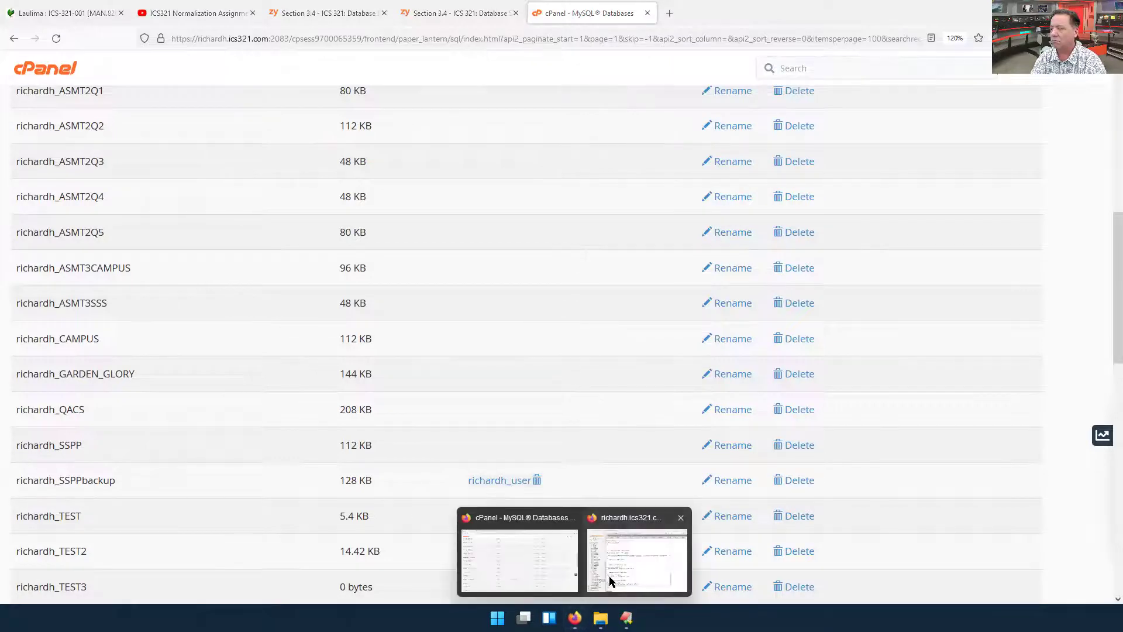
pyautogui.click(609, 576)
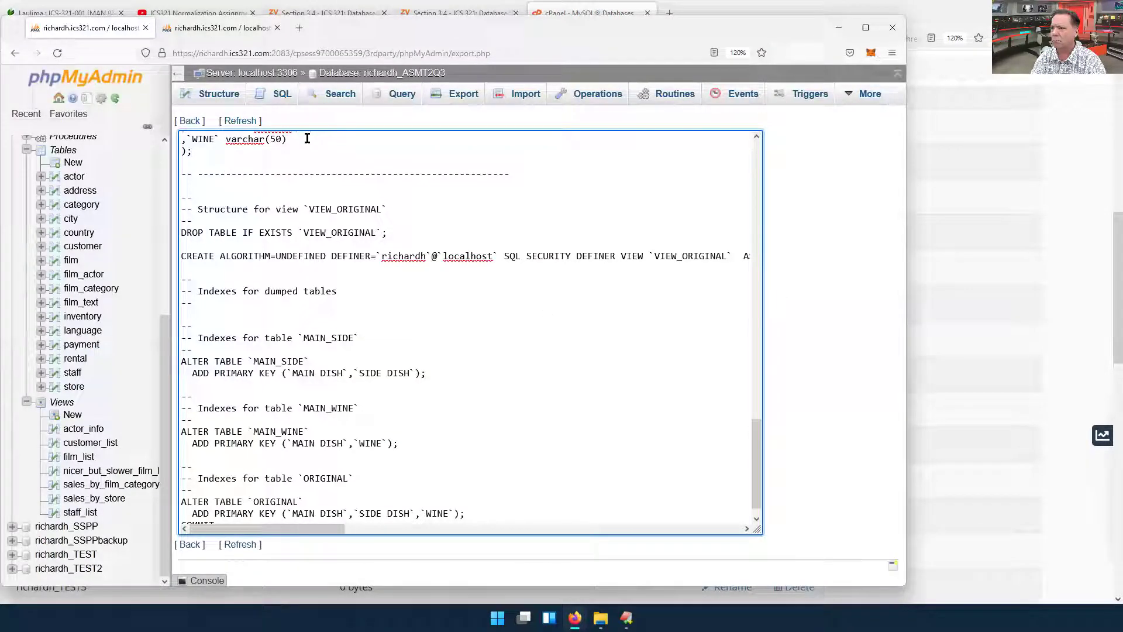
pyautogui.click(281, 74)
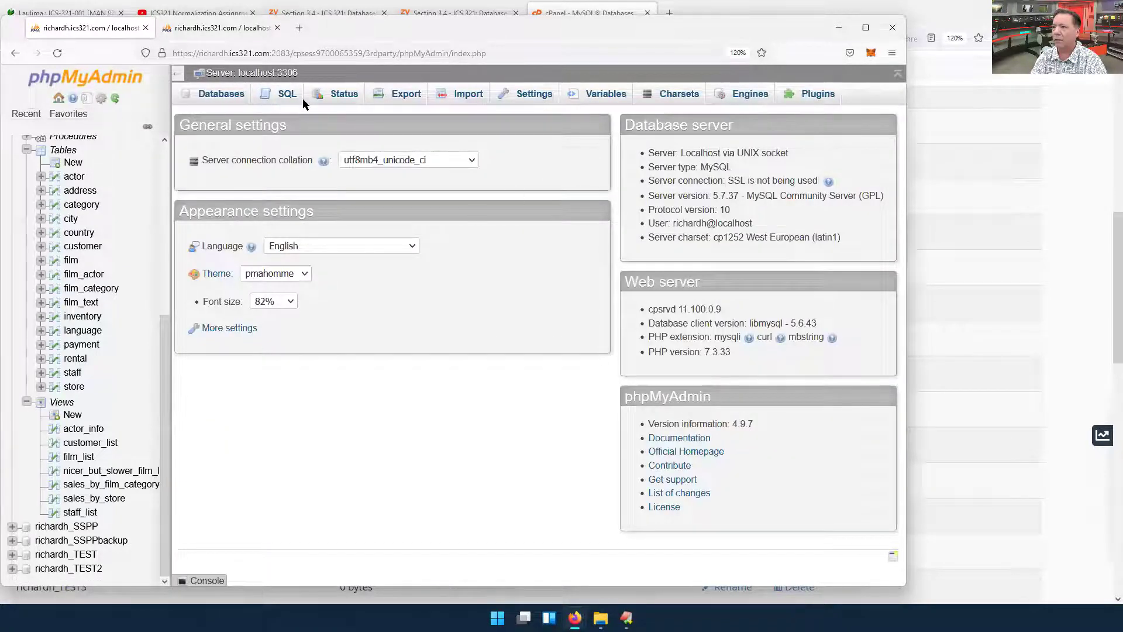
pyautogui.click(218, 95)
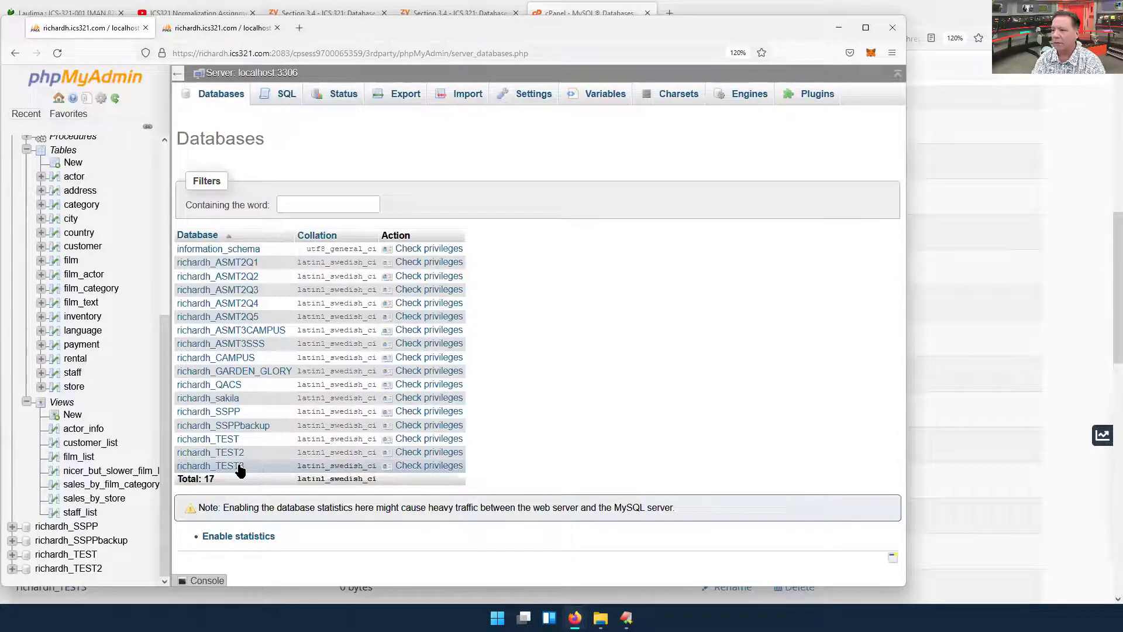
pyautogui.click(236, 466)
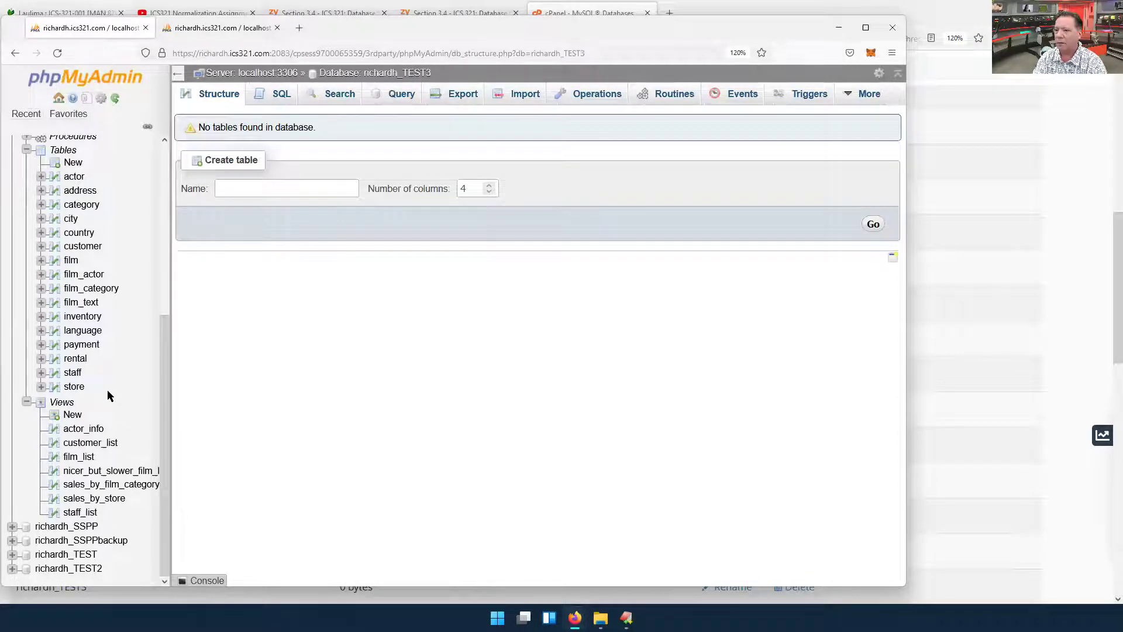
# Step: Collapse the expanded sakila and ASMT2Q3 databases in the navigation tree and reload the page to refresh the tree
pyautogui.click(27, 403)
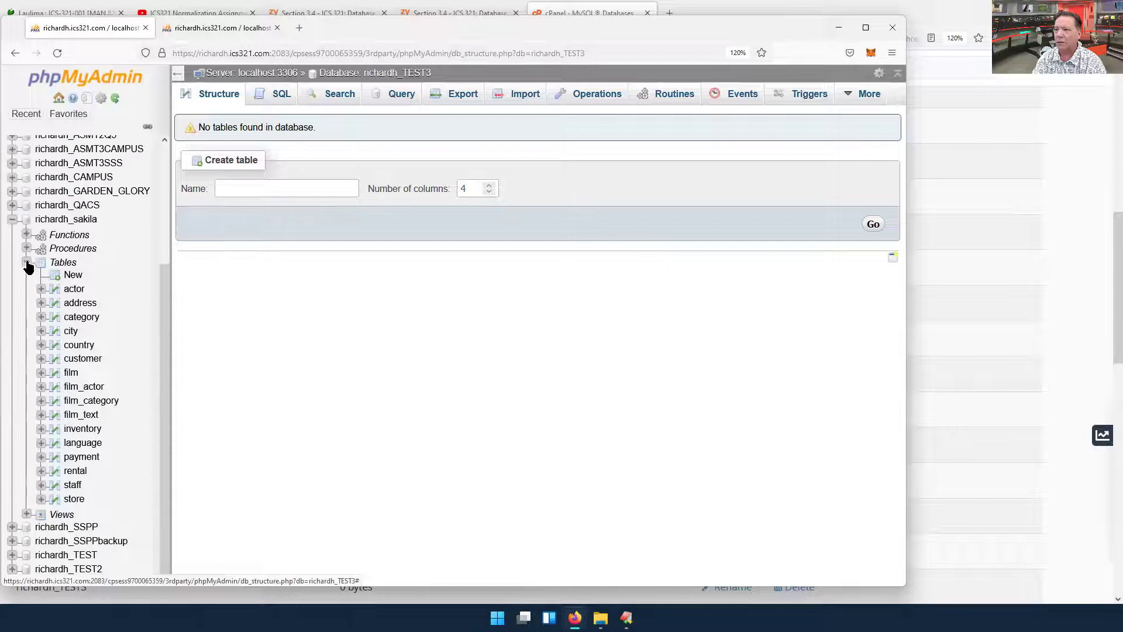
pyautogui.click(27, 260)
pyautogui.click(12, 379)
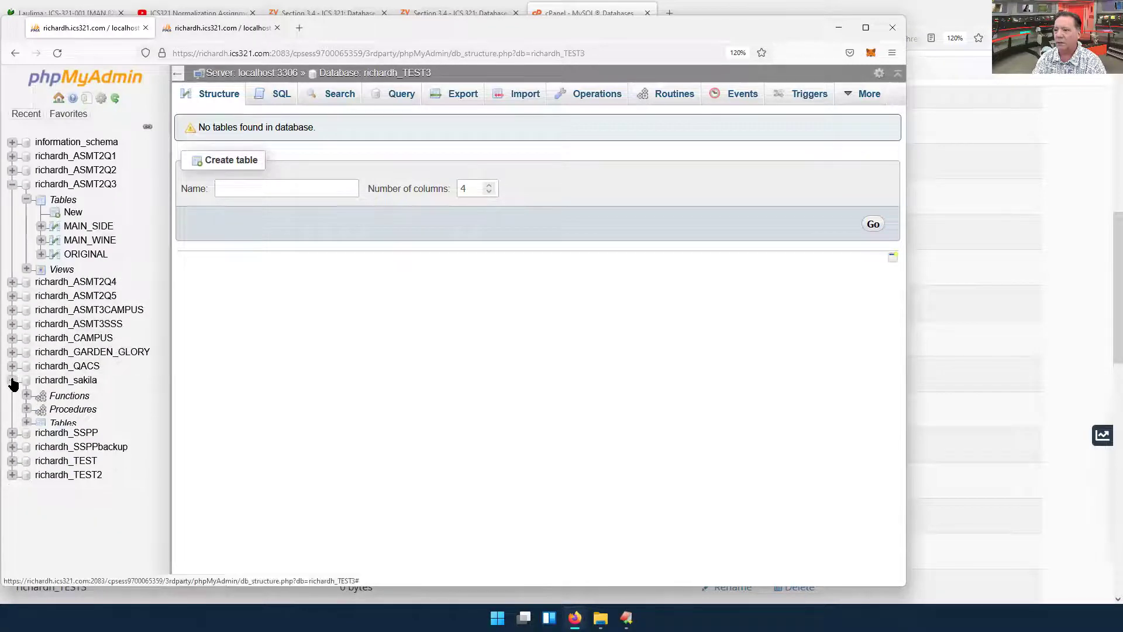
pyautogui.click(13, 184)
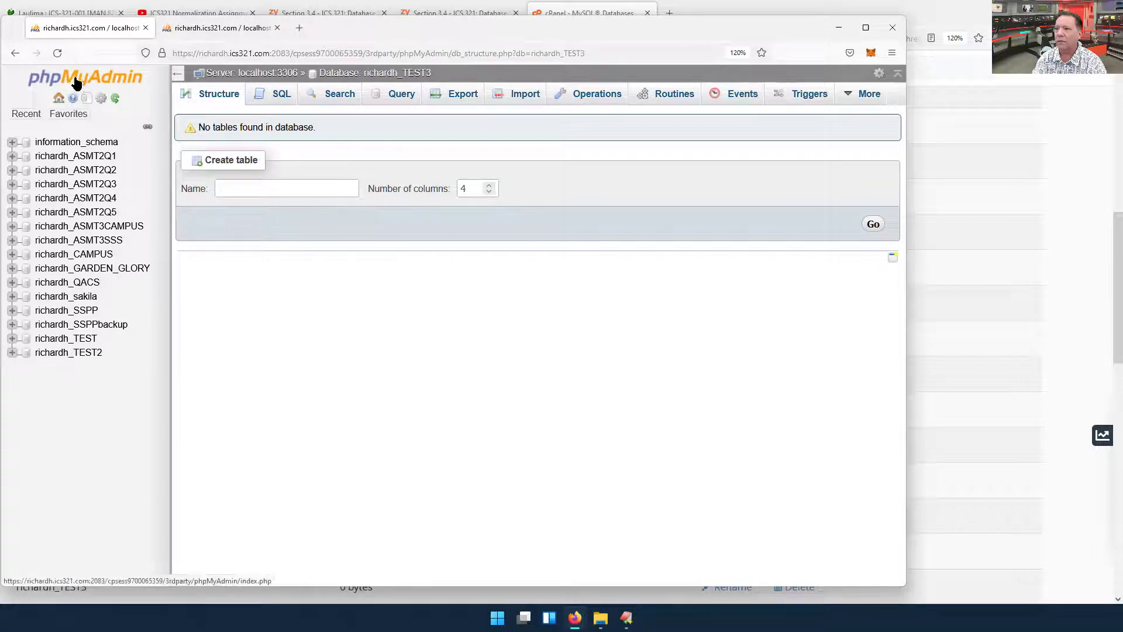
pyautogui.click(57, 54)
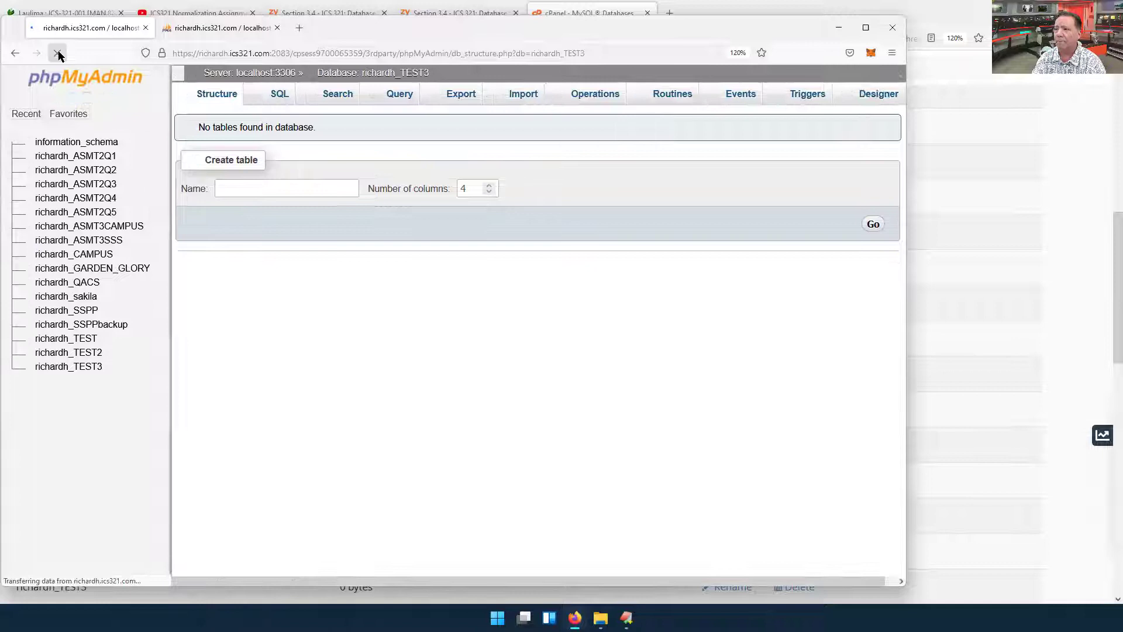
# Step: Open the TEST3 database and arrange its phpMyAdmin window side by side with the zyBooks 3.4 lab window
pyautogui.click(91, 367)
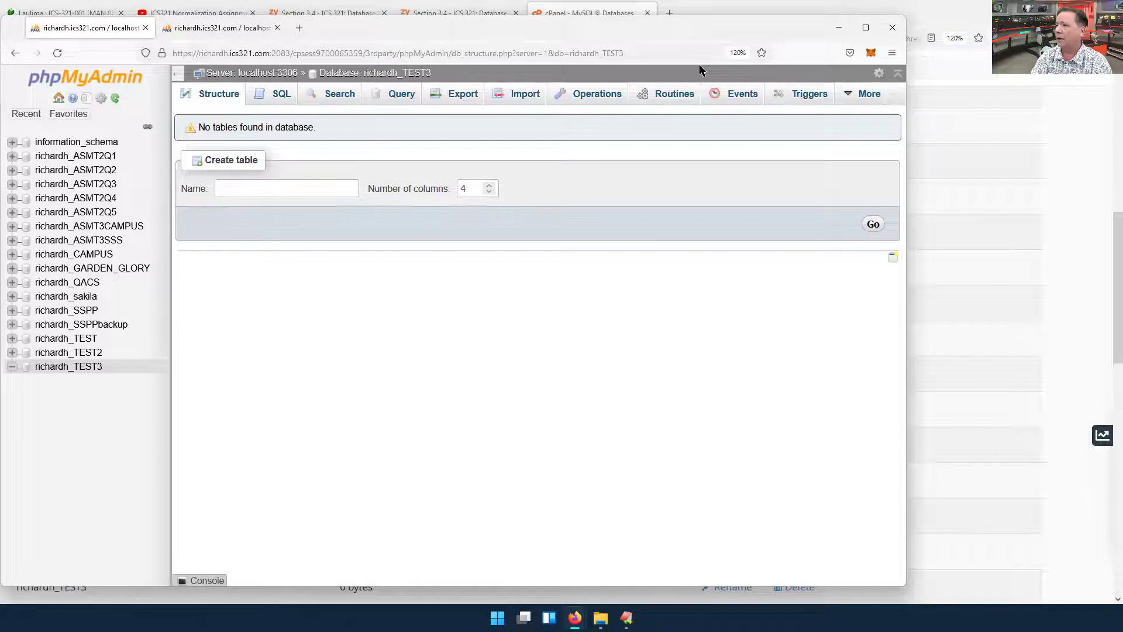
pyautogui.moveTo(801, 28); pyautogui.dragTo(943, 70)
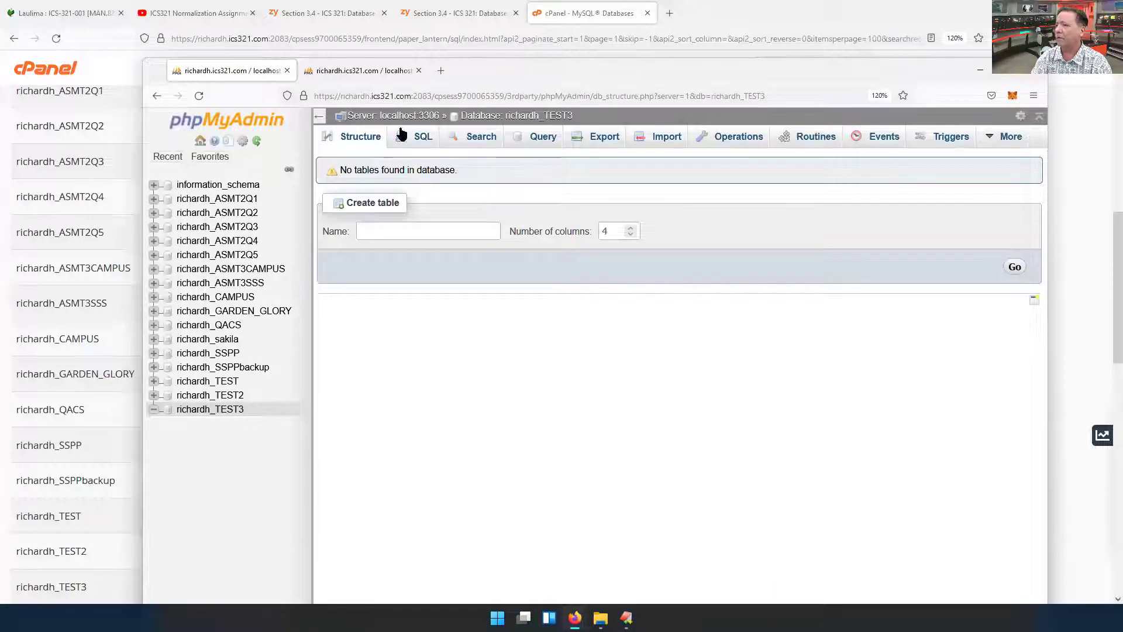
pyautogui.click(459, 13)
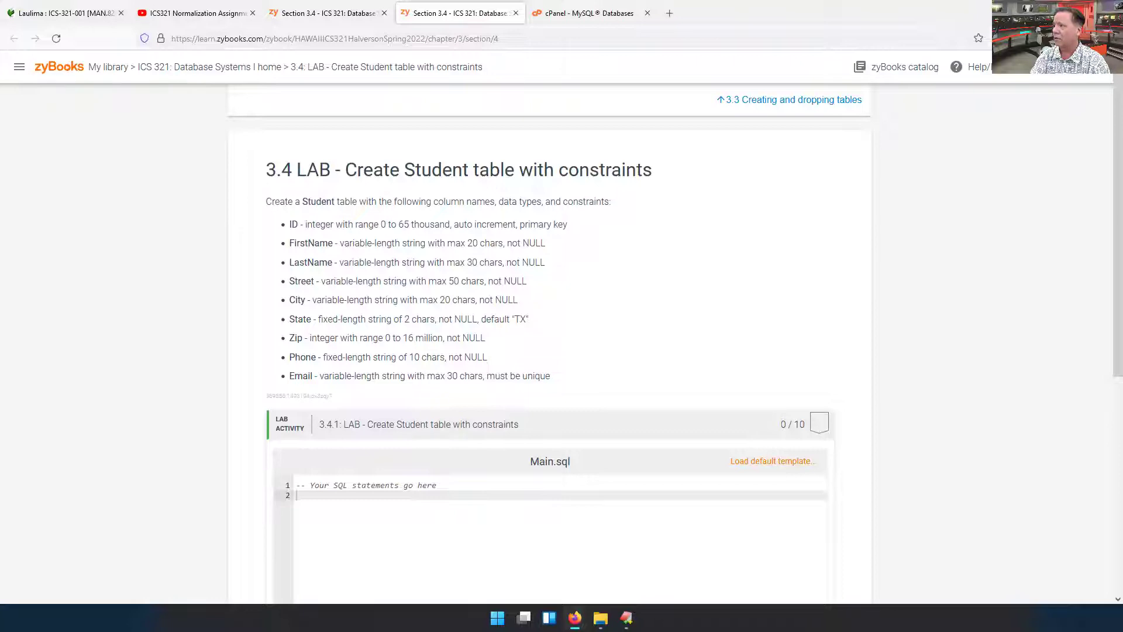
pyautogui.press('super+Down')
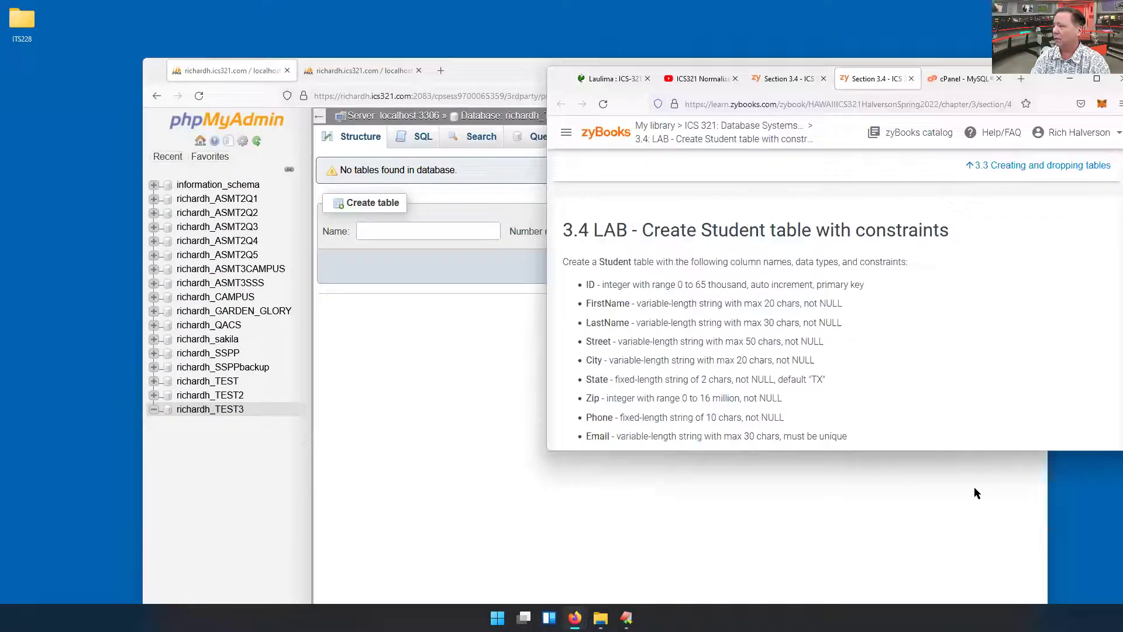
pyautogui.moveTo(977, 453); pyautogui.dragTo(977, 534)
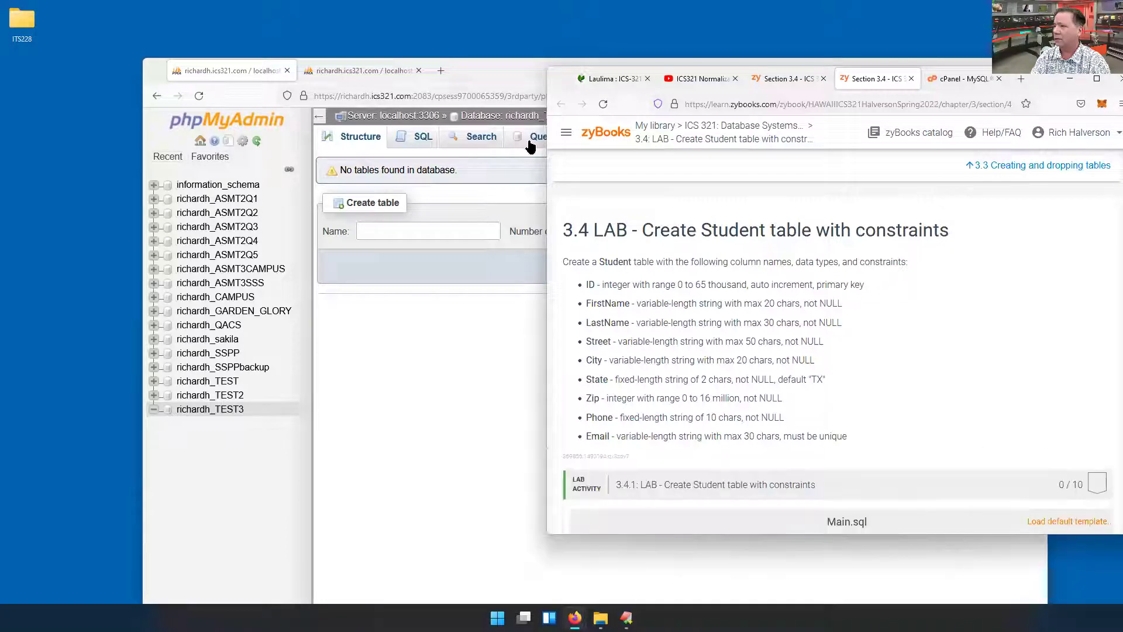
pyautogui.click(510, 74)
pyautogui.moveTo(482, 71); pyautogui.dragTo(362, 31)
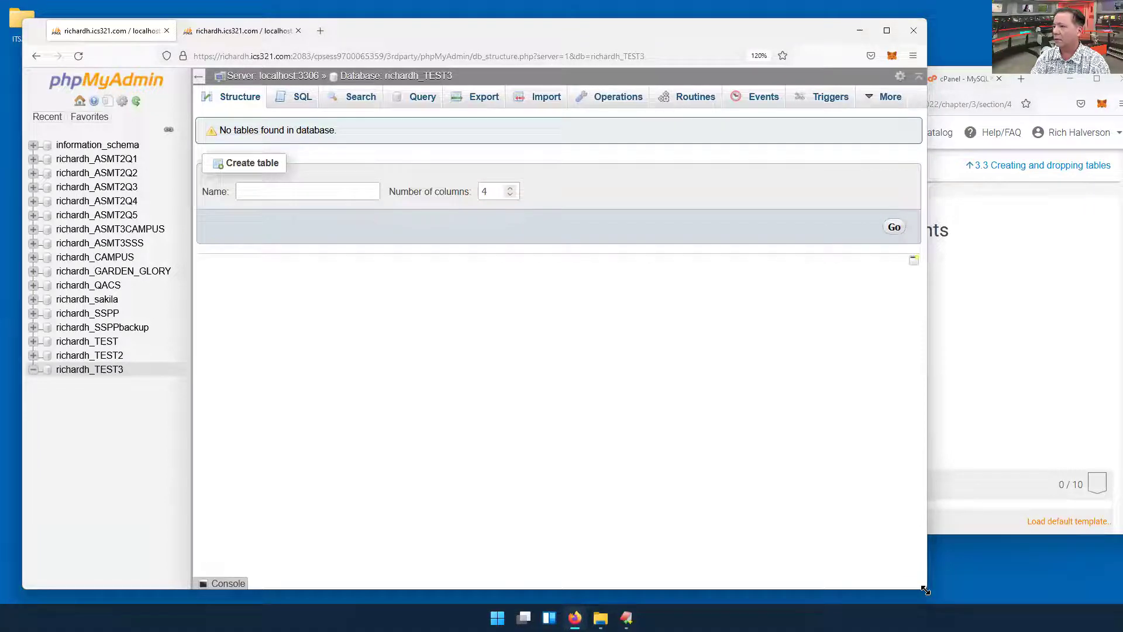
pyautogui.moveTo(924, 591); pyautogui.dragTo(569, 599)
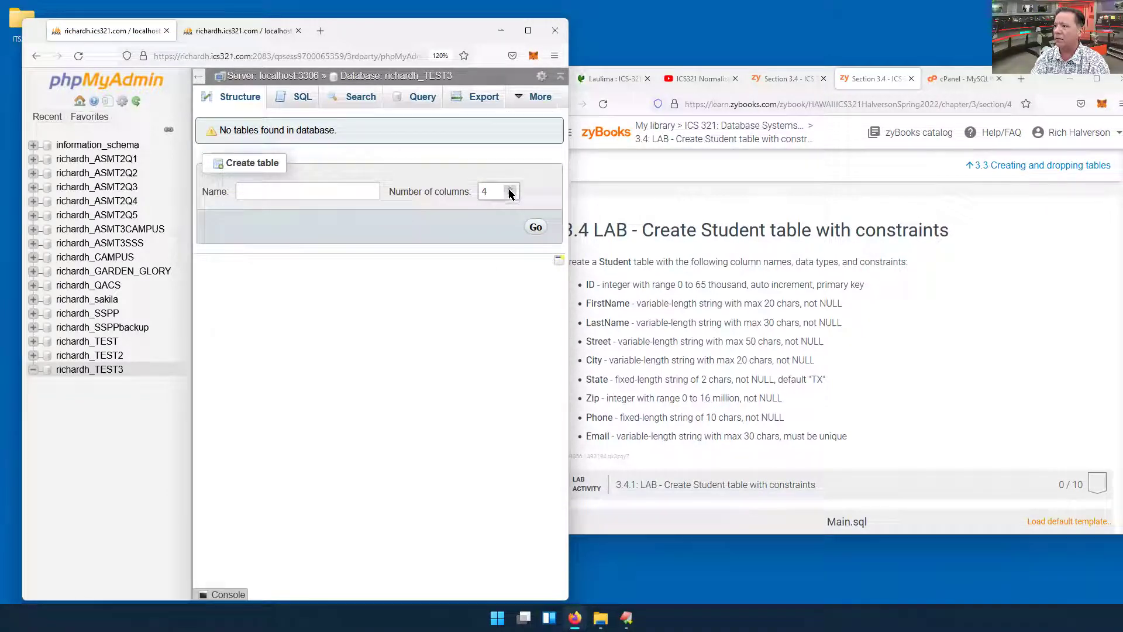
# Step: Create a table named Student with 9 columns in the TEST3 database
pyautogui.click(533, 228)
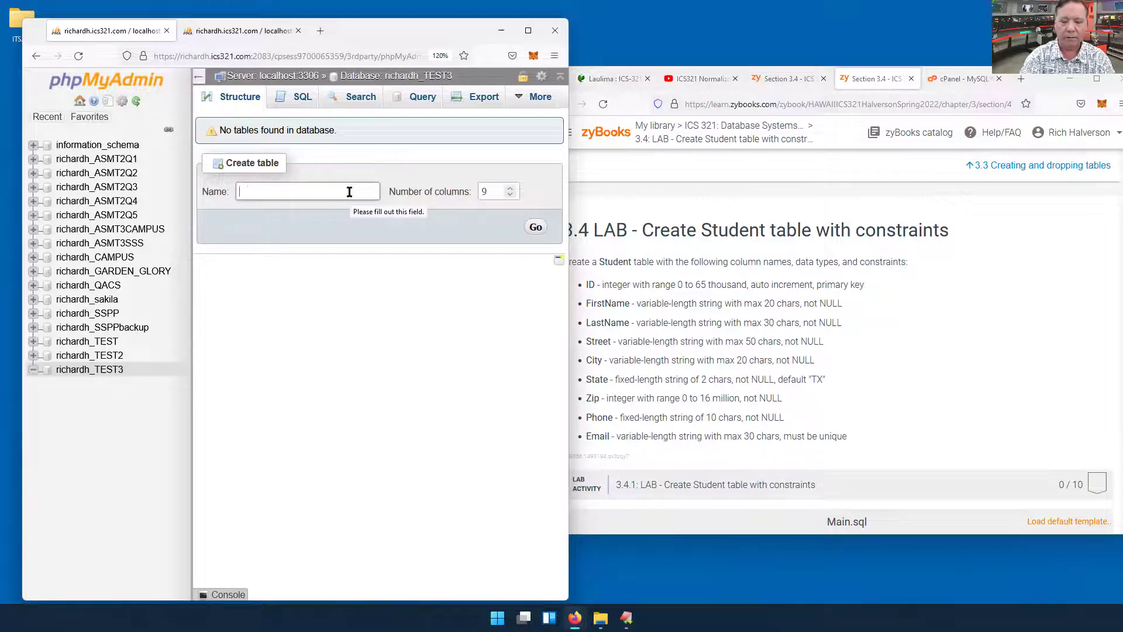
pyautogui.write('Student')
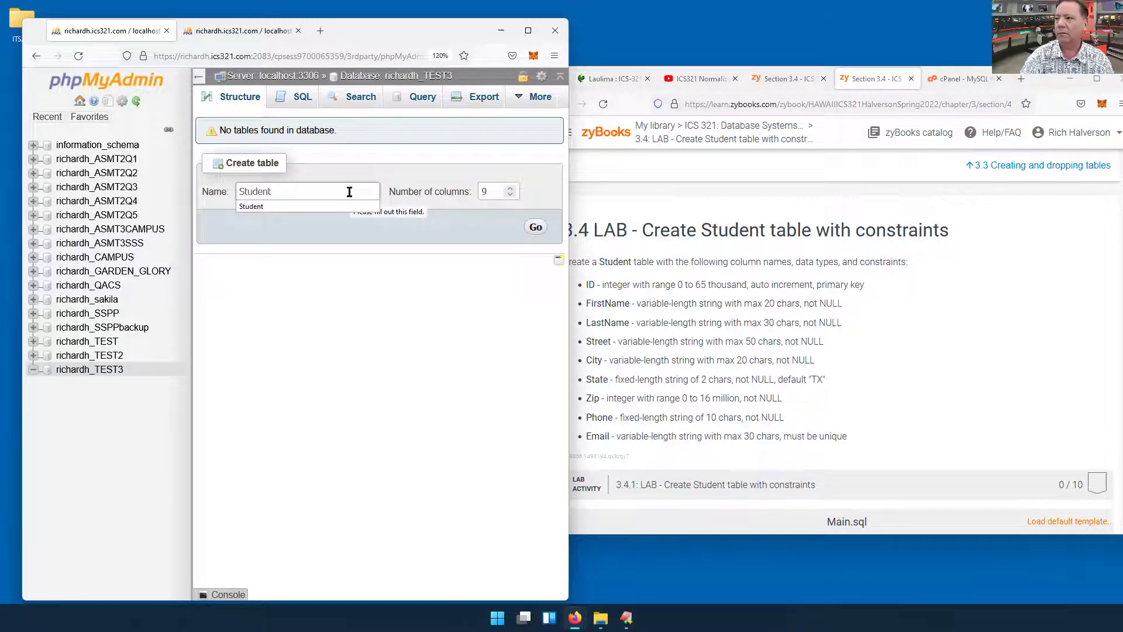
pyautogui.click(516, 261)
pyautogui.click(537, 229)
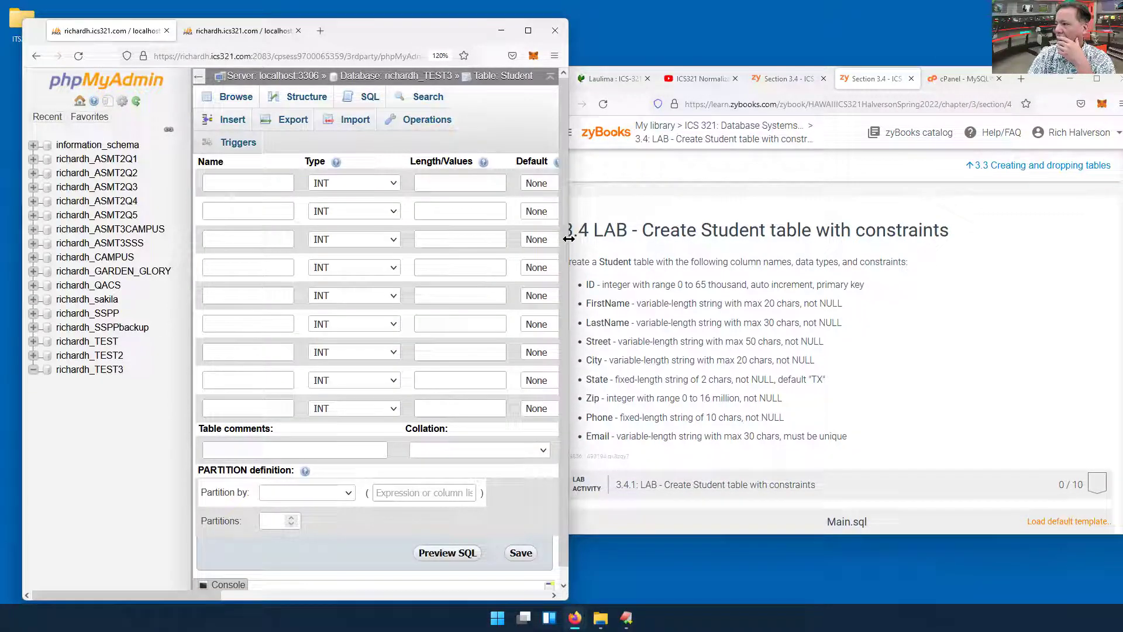
# Step: Widen the phpMyAdmin window and reposition the zyBooks window beside it so the column form and lab requirements both show
pyautogui.moveTo(569, 239); pyautogui.dragTo(755, 240)
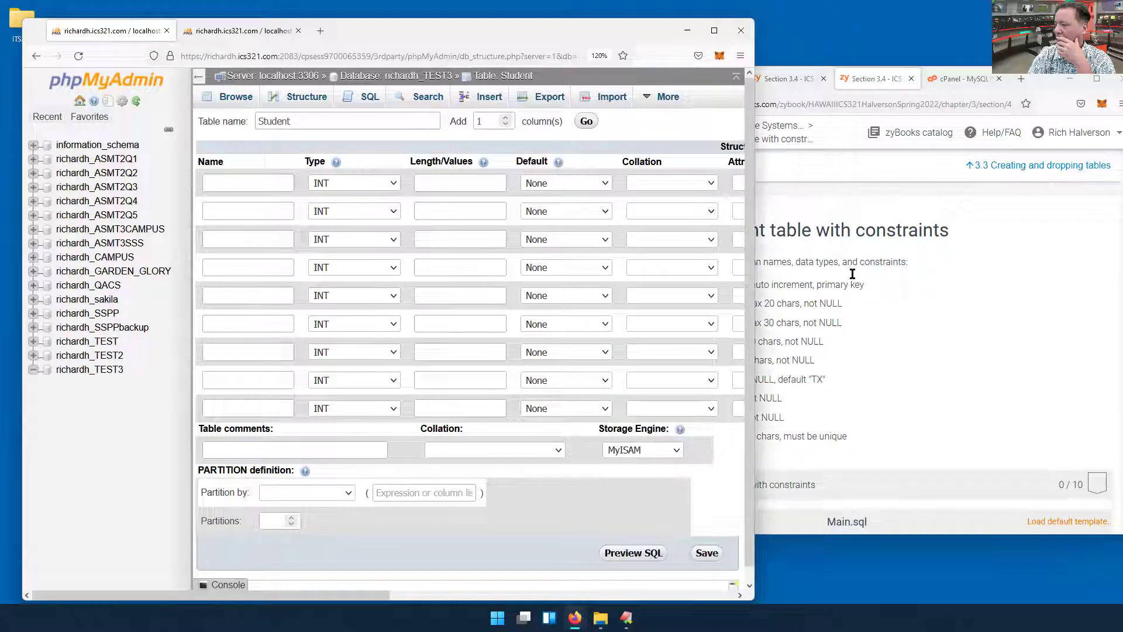
pyautogui.click(819, 88)
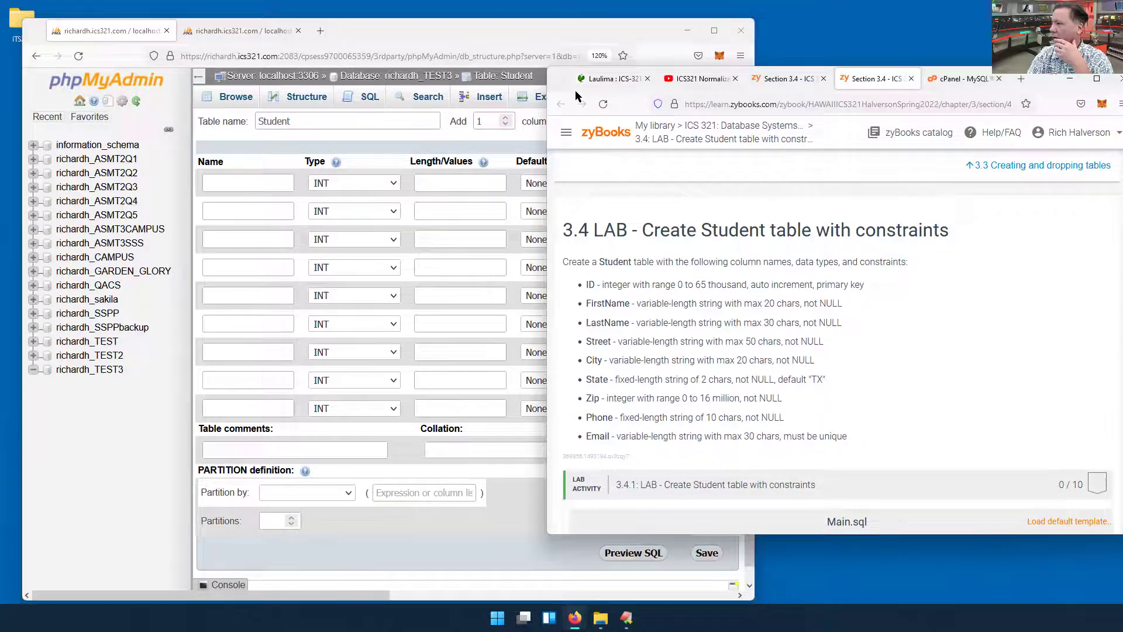
pyautogui.moveTo(574, 90); pyautogui.dragTo(783, 85)
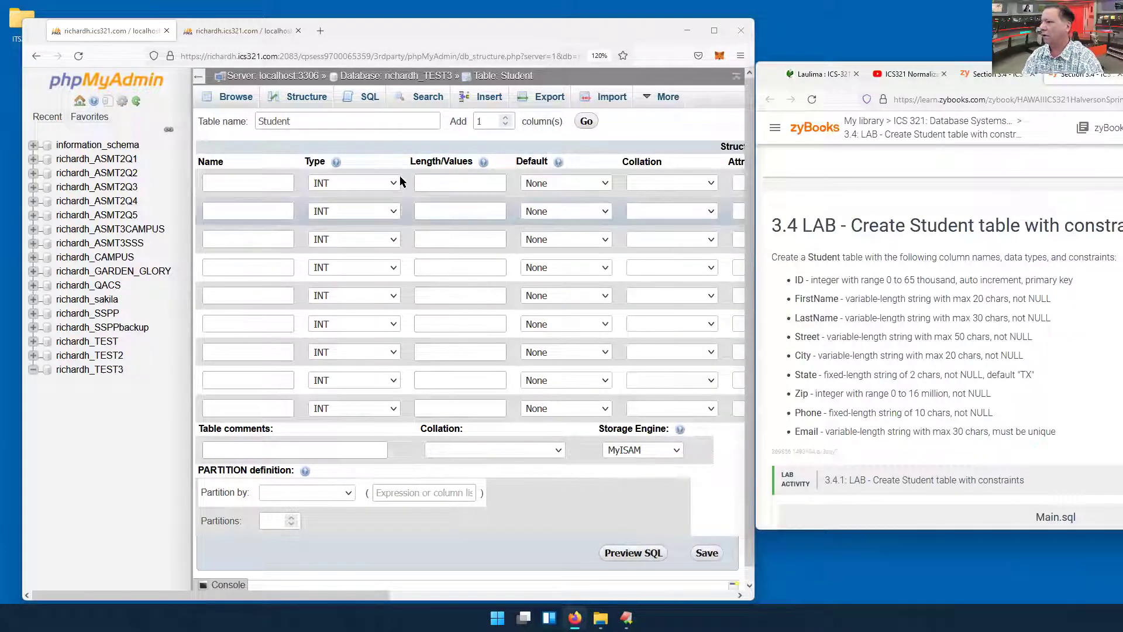
# Step: Hide the phpMyAdmin navigation panel and name the Student table's first two columns ID and FirstName
pyautogui.click(281, 181)
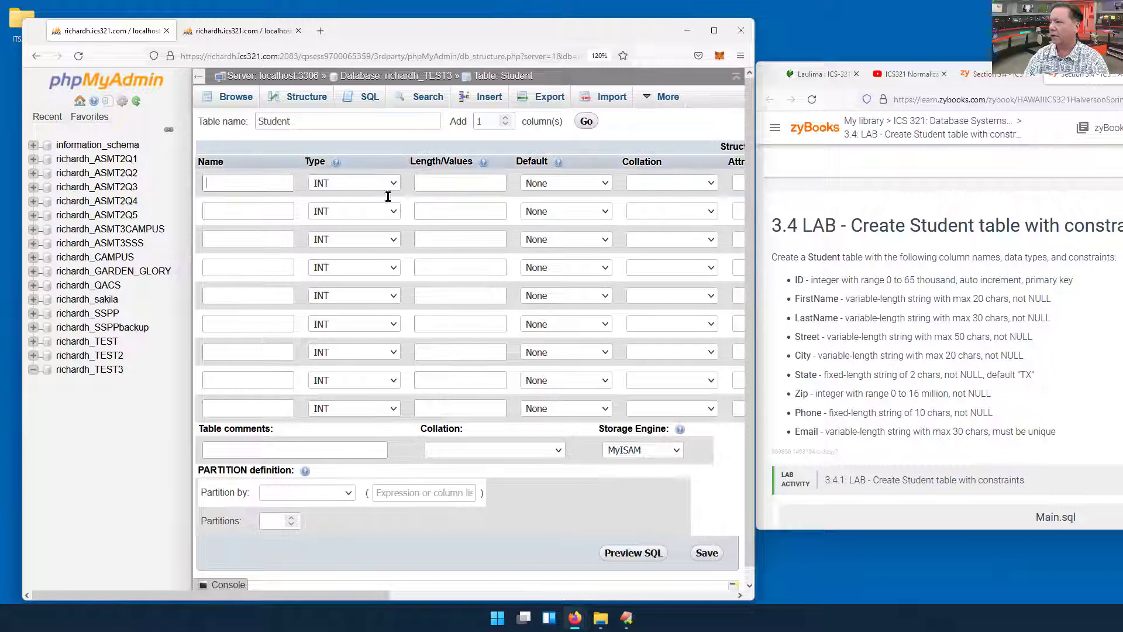
pyautogui.click(198, 79)
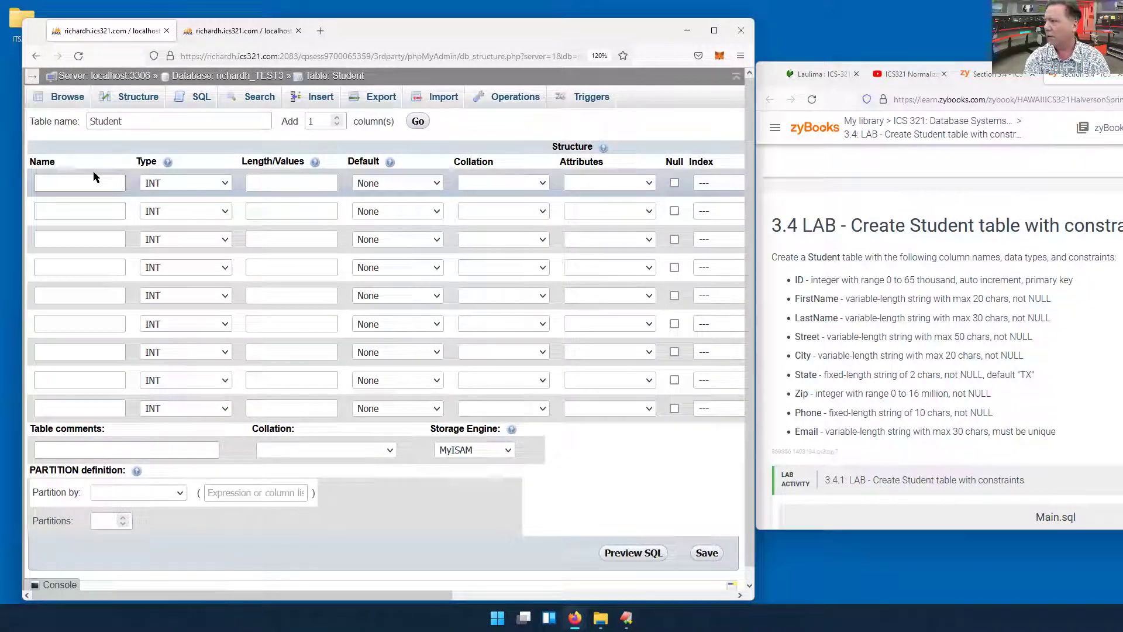
pyautogui.write('ID')
pyautogui.click(70, 211)
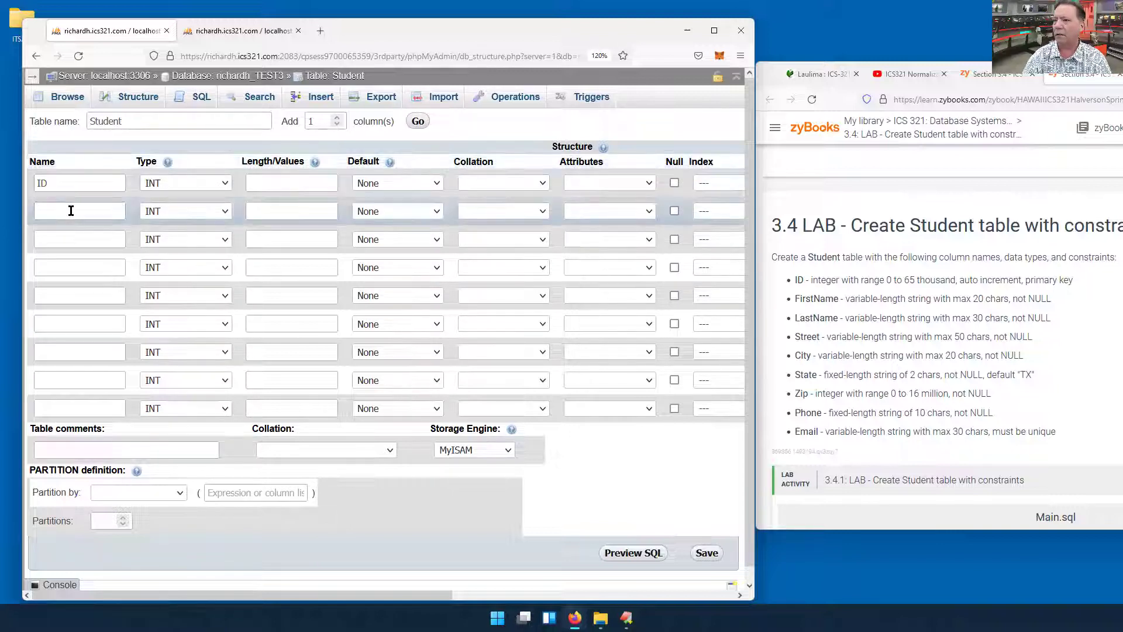
pyautogui.write('Firstna')
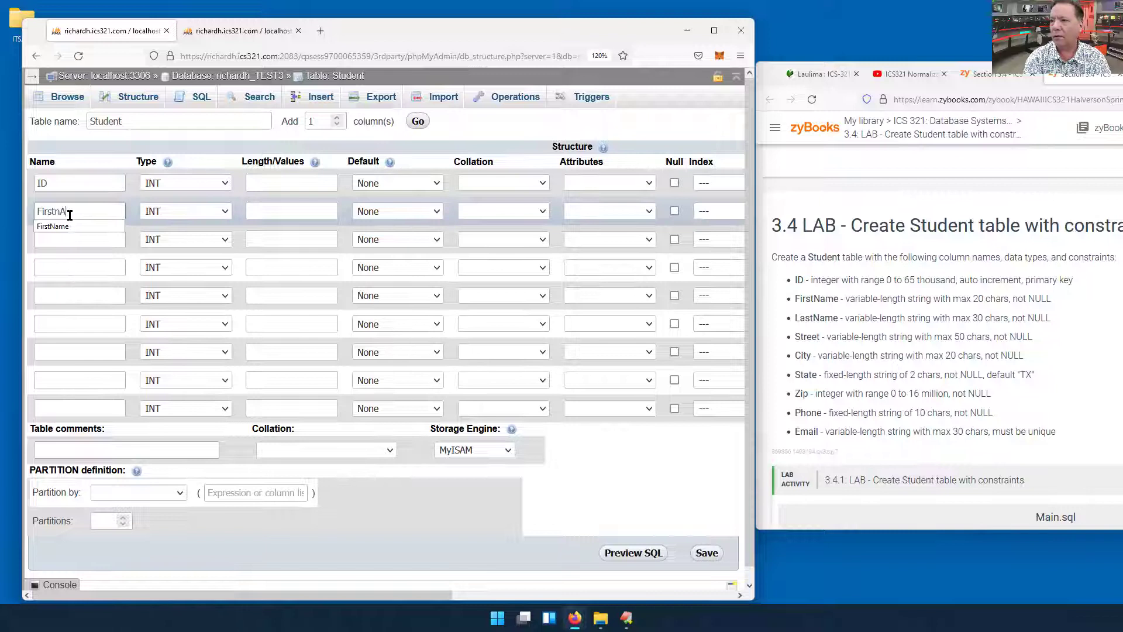
pyautogui.write('me')
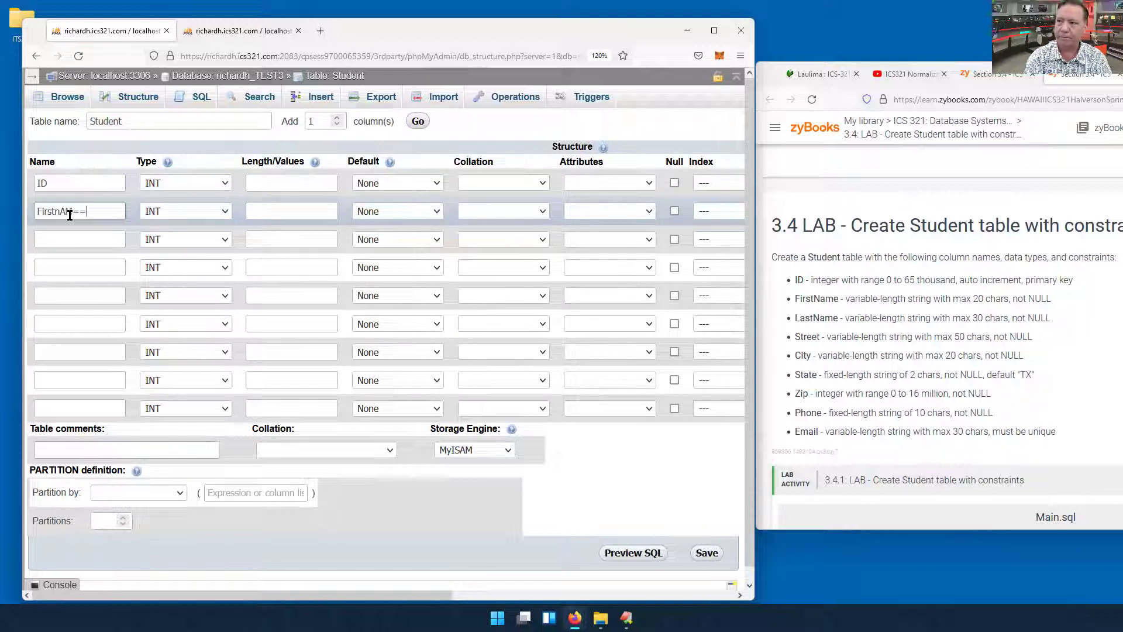
pyautogui.press('BackSpace')
pyautogui.press('BackSpace')
pyautogui.press('BackSpace')
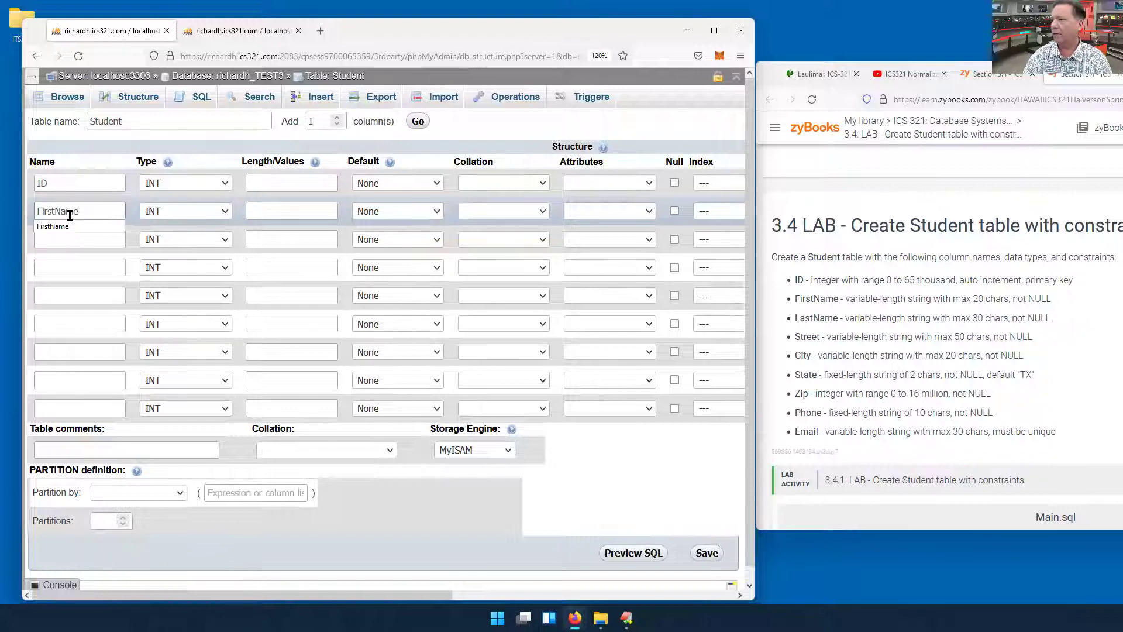
# Step: Name the Student table's third column LastName
pyautogui.click(70, 241)
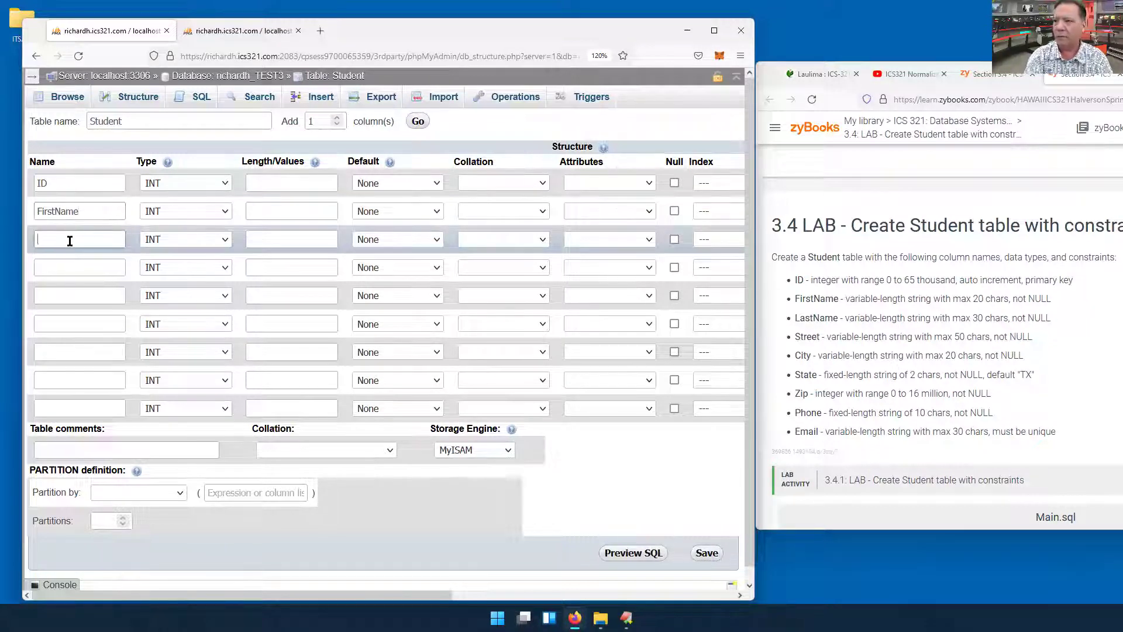
pyautogui.write('Lasta')
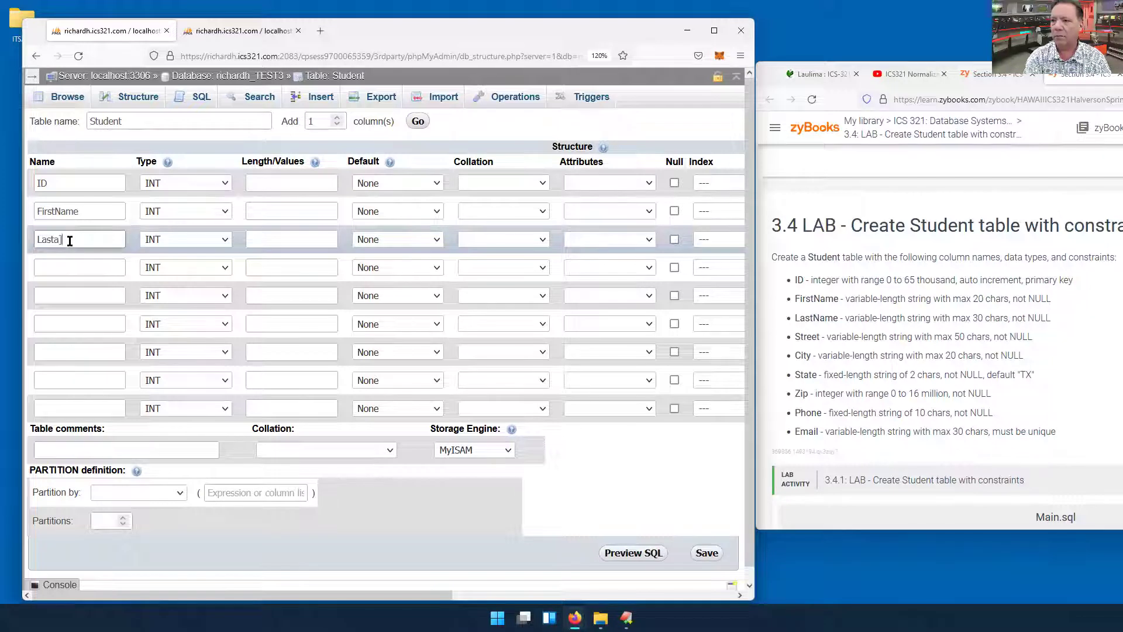
pyautogui.press('BackSpace')
pyautogui.write('Name')
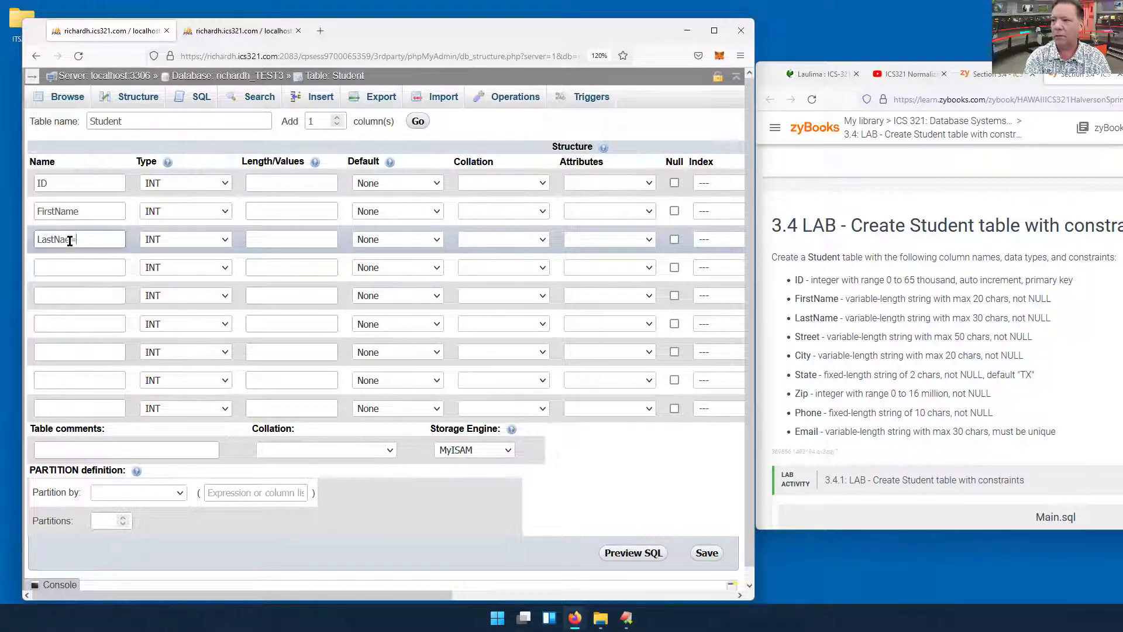
pyautogui.press('BackSpace')
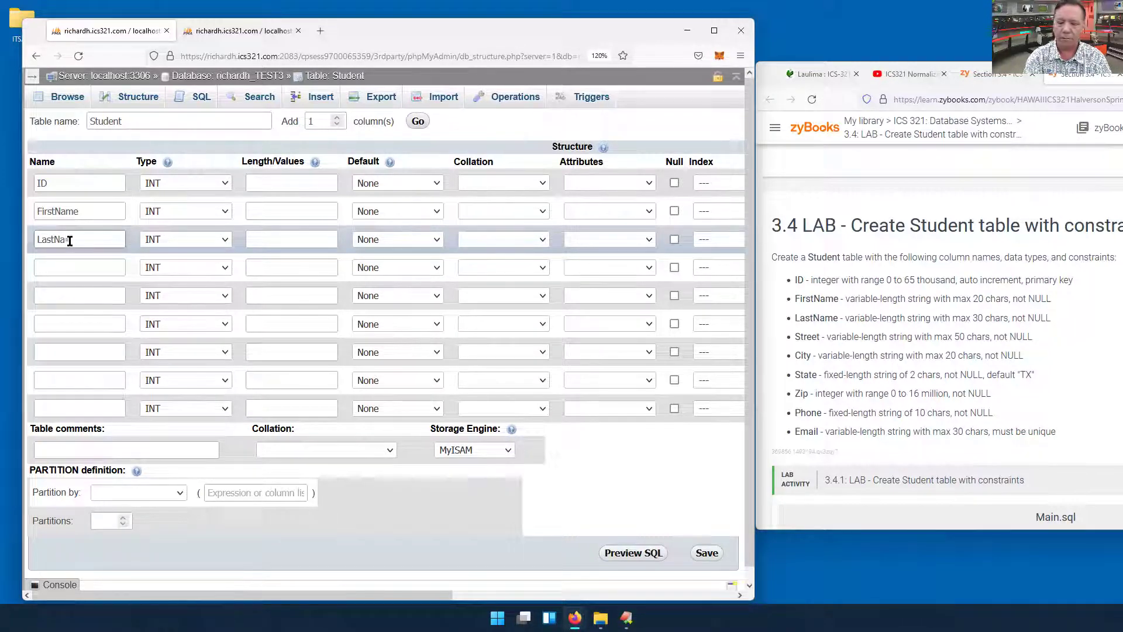
pyautogui.press('BackSpace')
pyautogui.press('BackSpace')
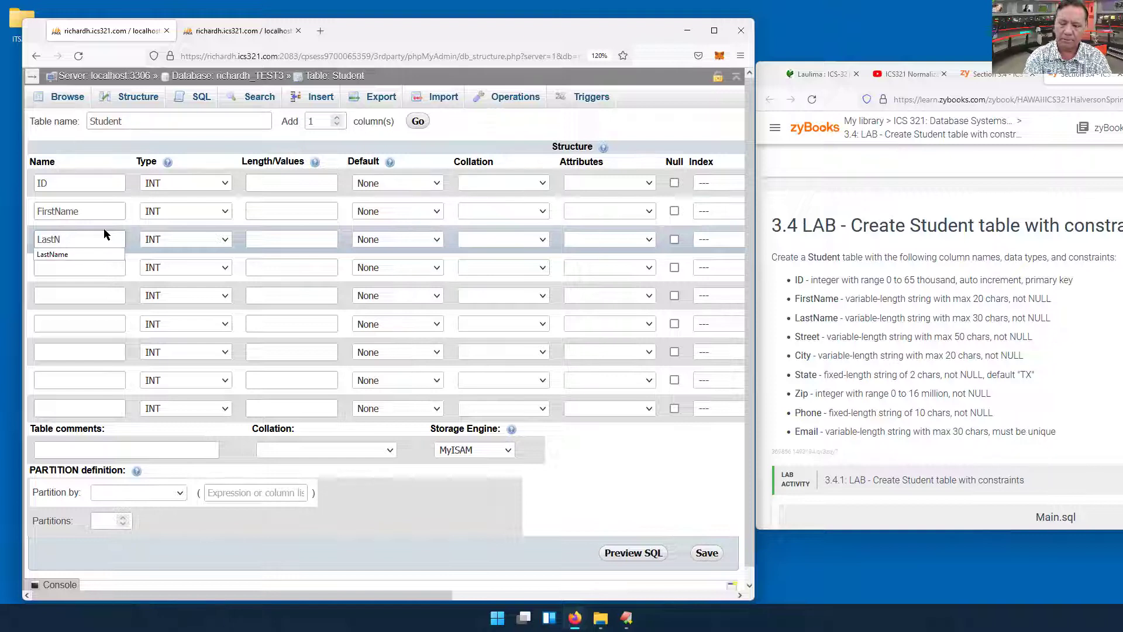
pyautogui.click(79, 255)
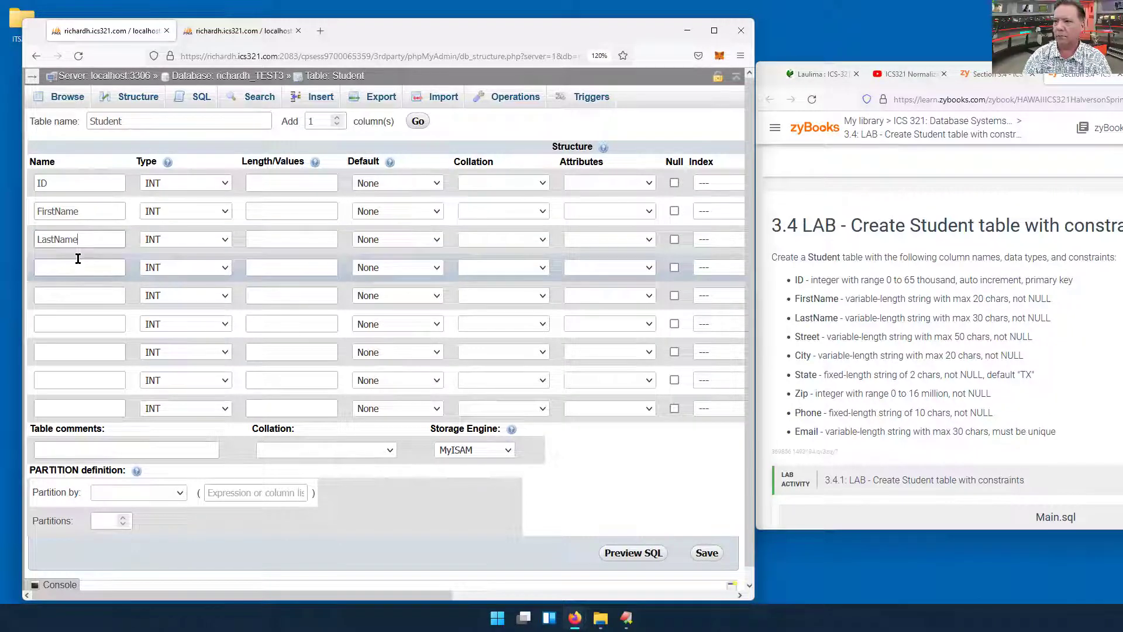
# Step: Name the Student table's fourth, fifth and sixth columns Street, City and State
pyautogui.click(91, 269)
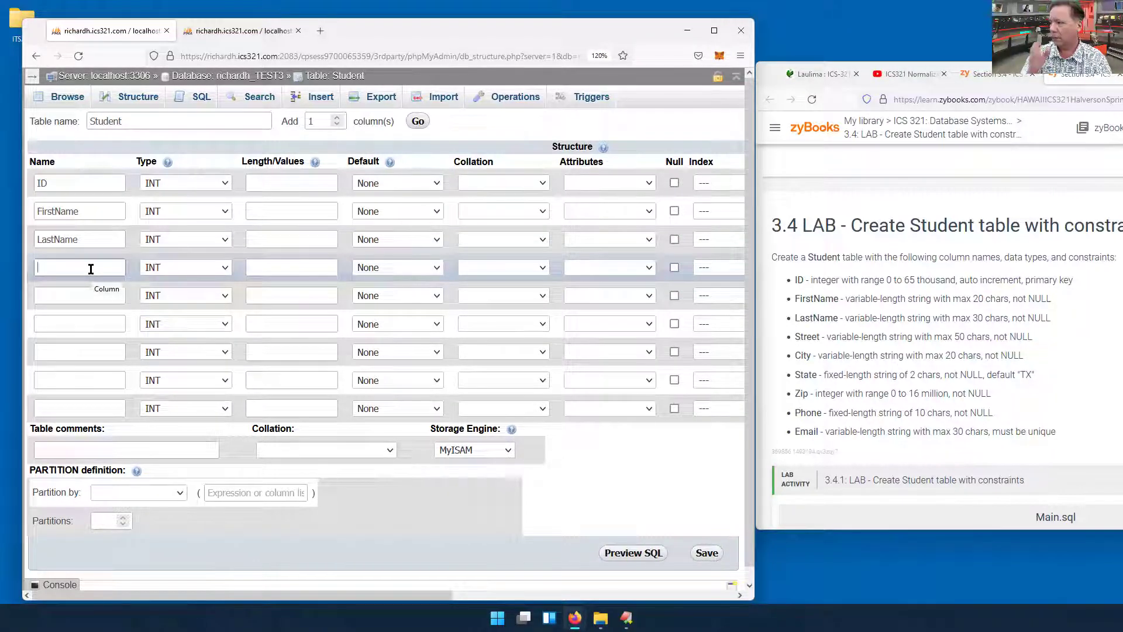
pyautogui.write('s')
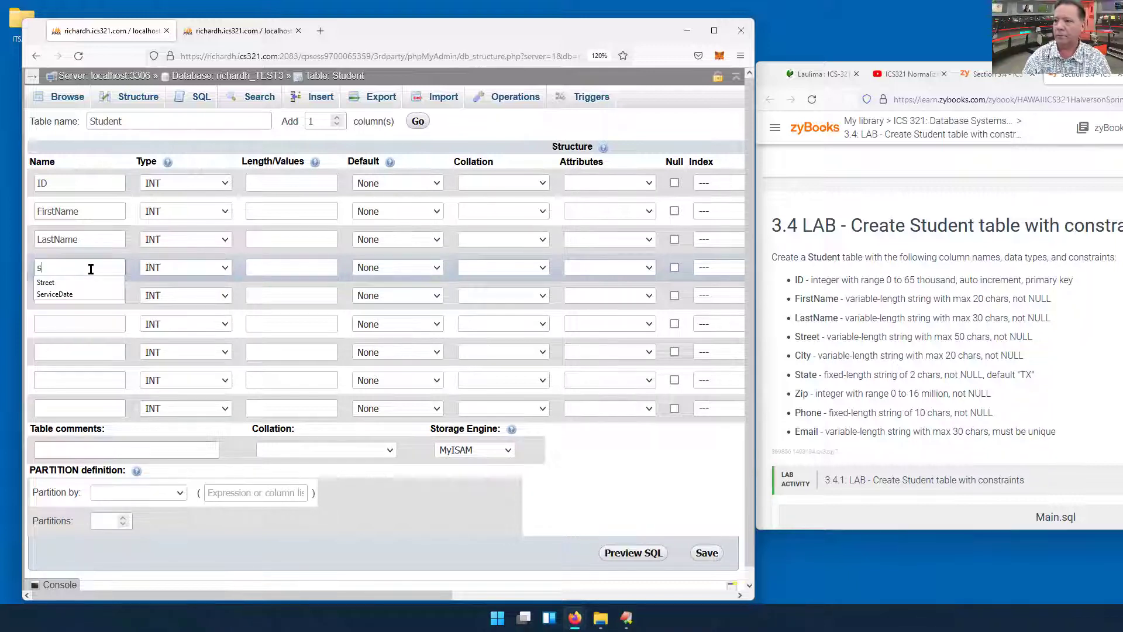
pyautogui.click(89, 280)
pyautogui.click(90, 292)
pyautogui.write('c')
pyautogui.click(90, 308)
pyautogui.click(92, 322)
pyautogui.write('s')
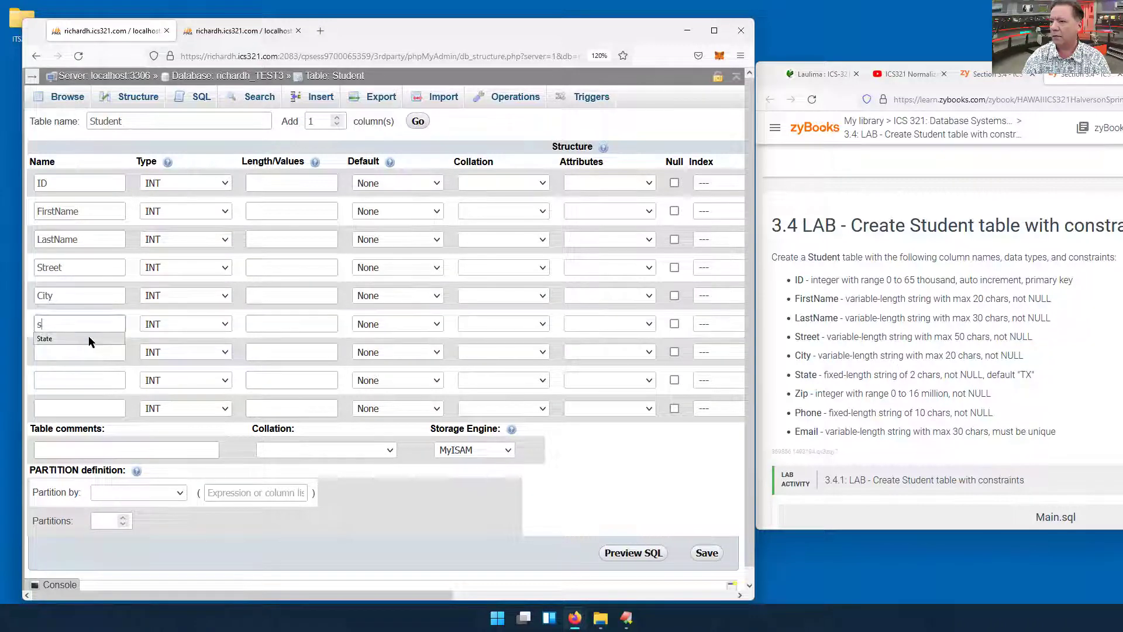
pyautogui.click(87, 336)
# Step: Name the Student table's seventh column Zip, matching the capitalisation in the lab requirements
pyautogui.click(87, 355)
pyautogui.write('z')
pyautogui.click(85, 363)
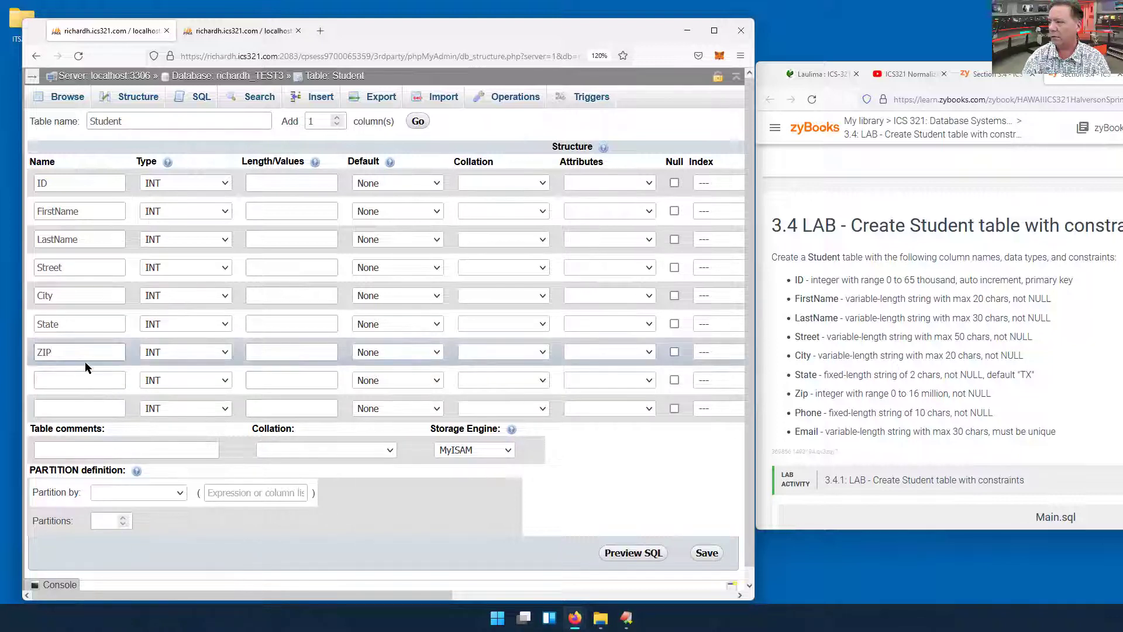
pyautogui.click(45, 353)
pyautogui.click(46, 379)
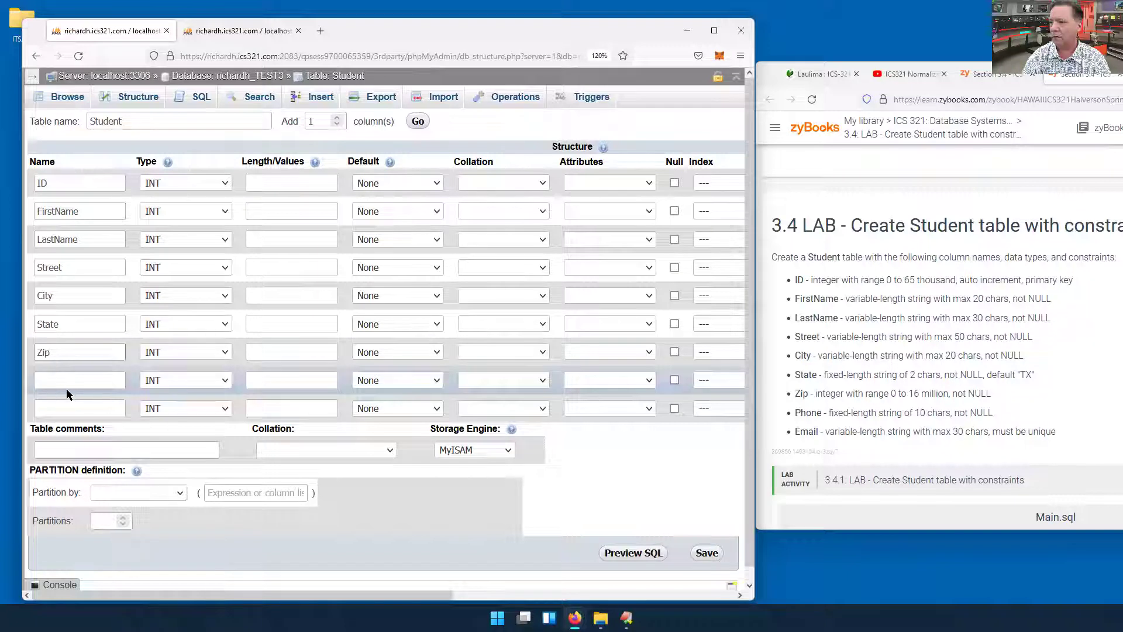
# Step: Name the last two columns of the Student table Phone and Email
pyautogui.click(71, 380)
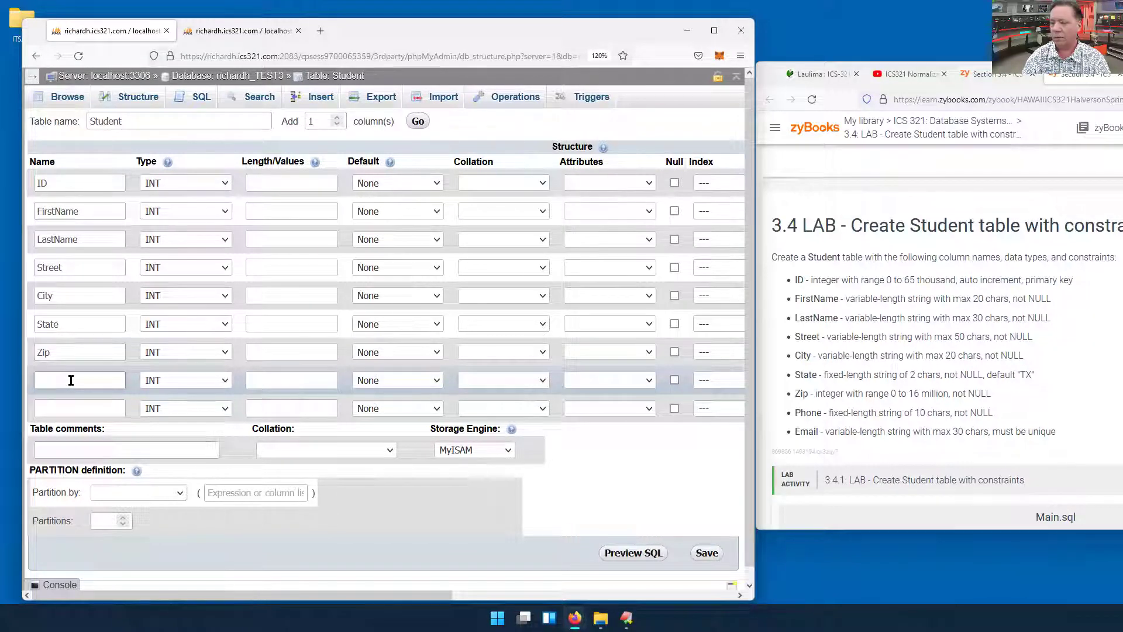
pyautogui.write('p')
pyautogui.click(68, 389)
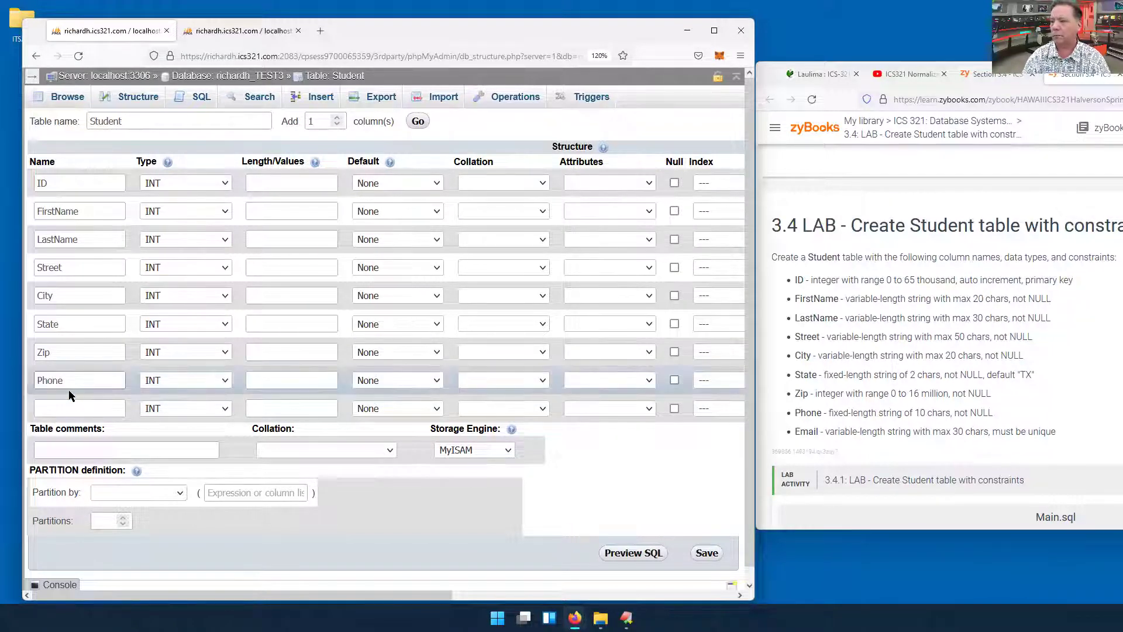
pyautogui.click(69, 402)
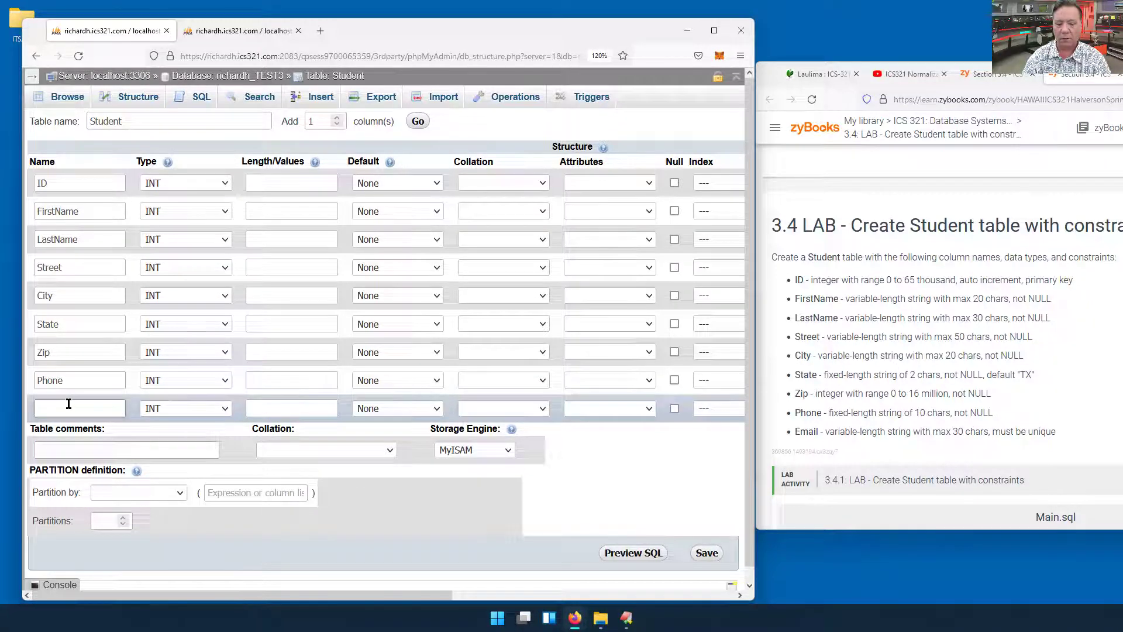
pyautogui.write('E')
pyautogui.click(82, 423)
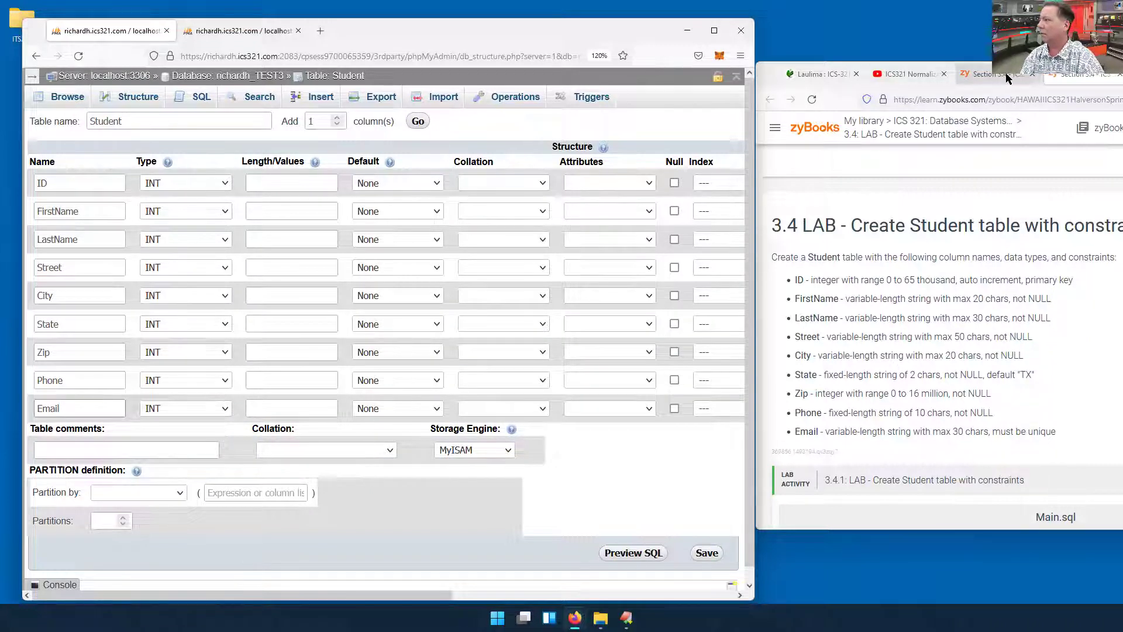
# Step: Switch to the Laulima course site, maximize it, and open the ICS321 Spring 2022 YouTube recordings playlist from the syllabus
pyautogui.click(910, 75)
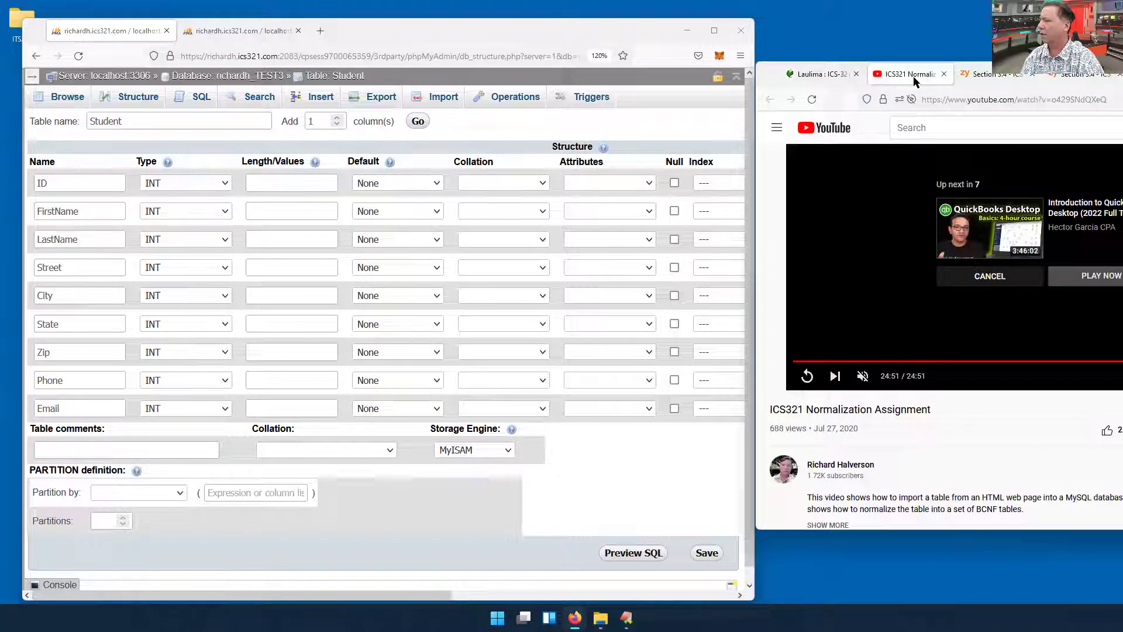
pyautogui.click(813, 76)
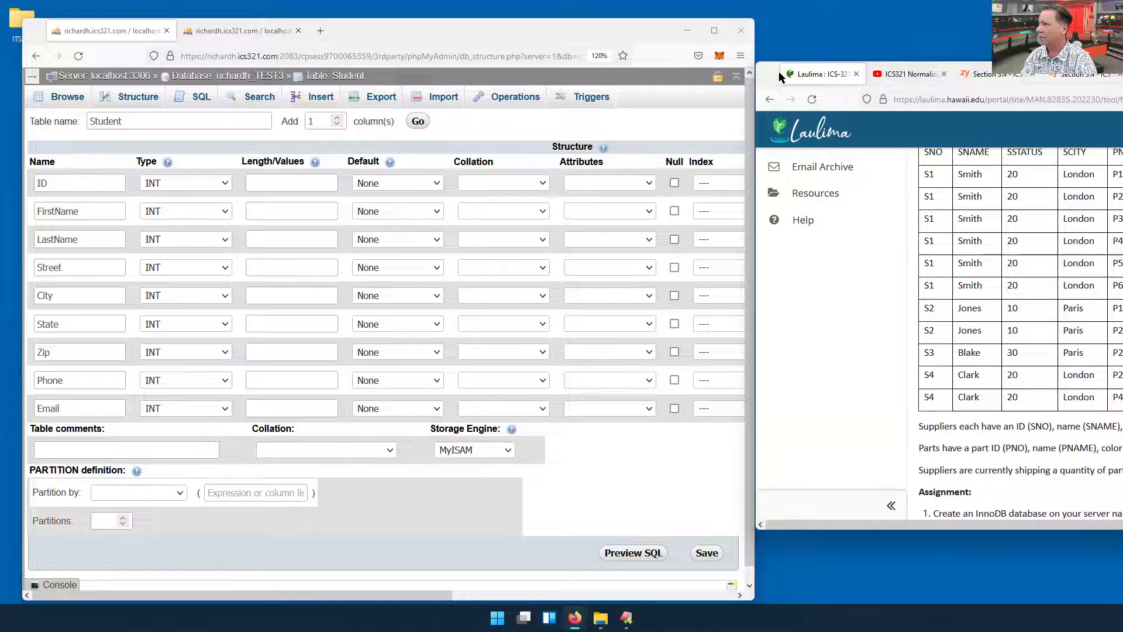
pyautogui.moveTo(759, 78); pyautogui.dragTo(234, 46)
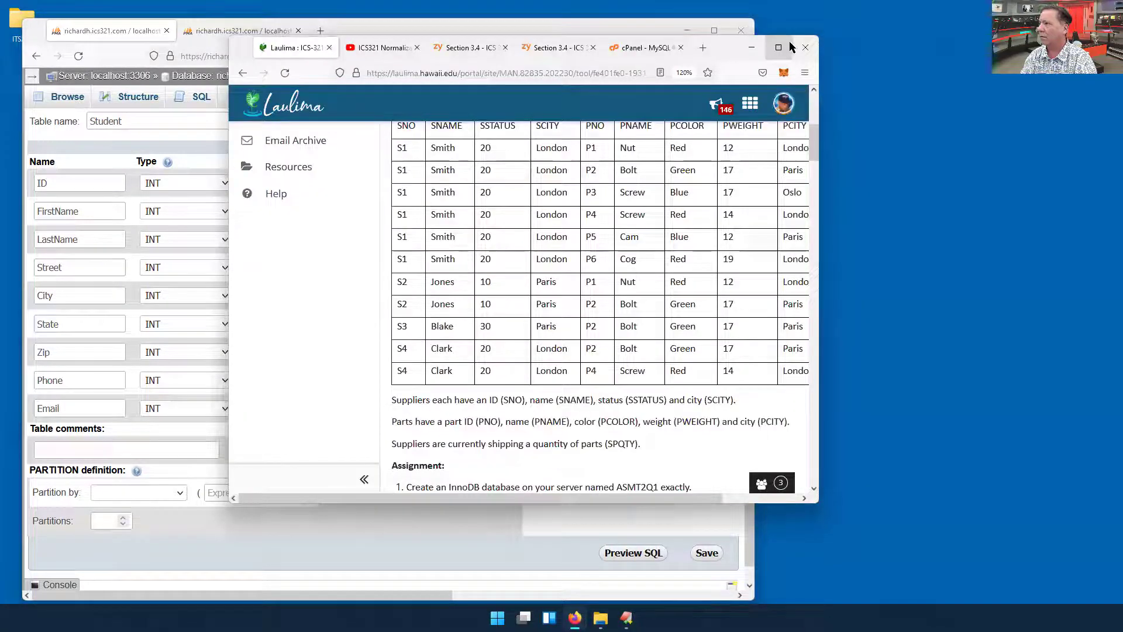
pyautogui.click(767, 38)
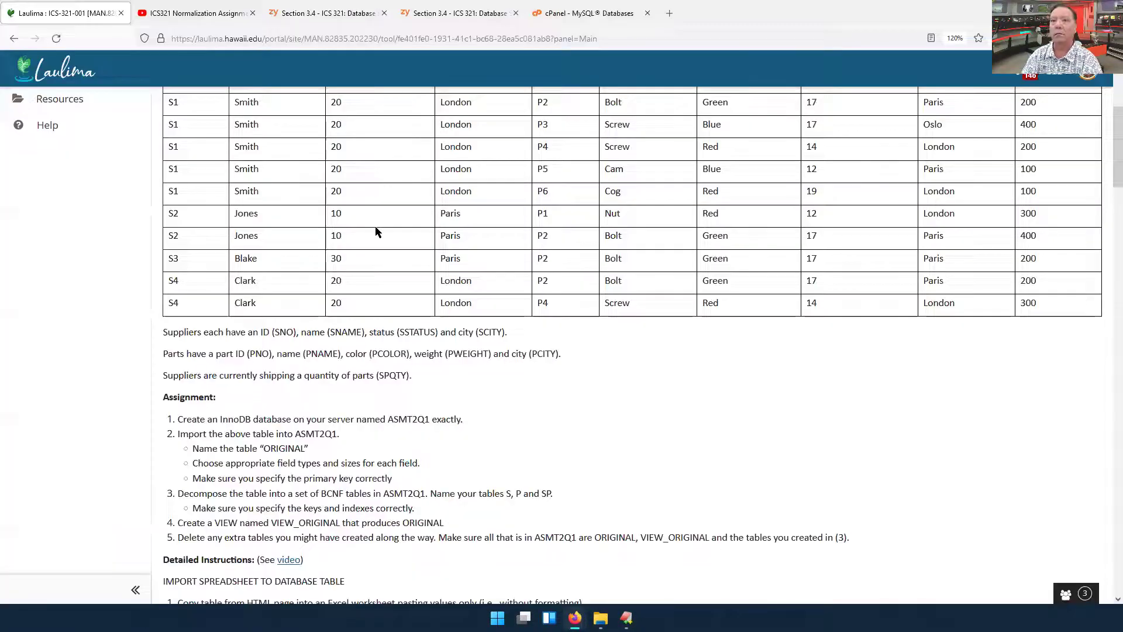
pyautogui.scroll(5, 397, 243)
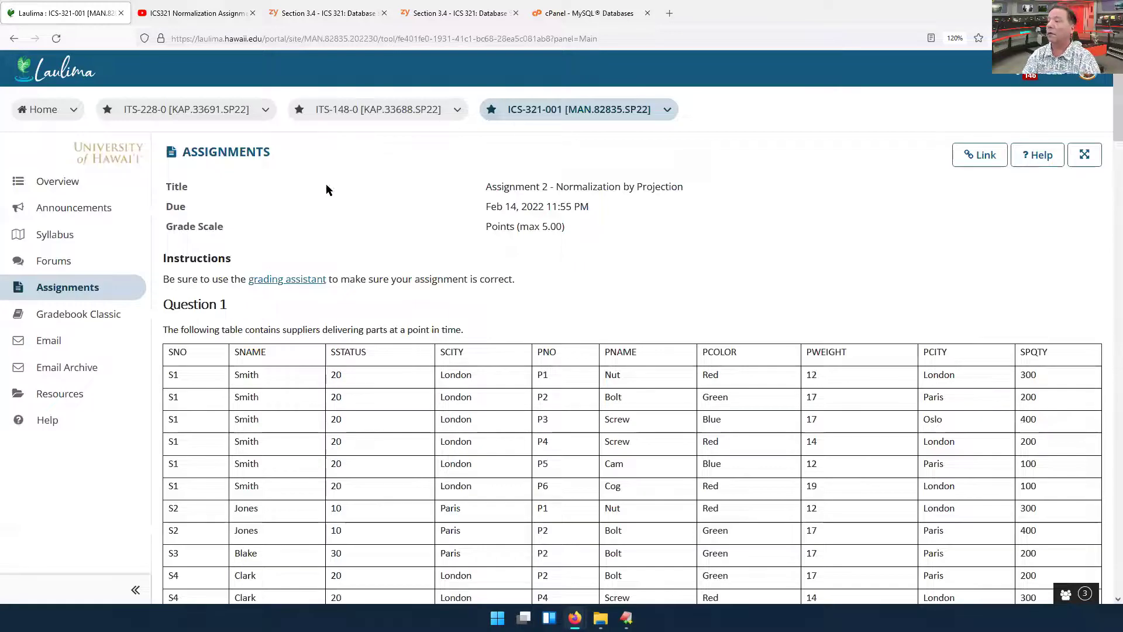
pyautogui.click(62, 238)
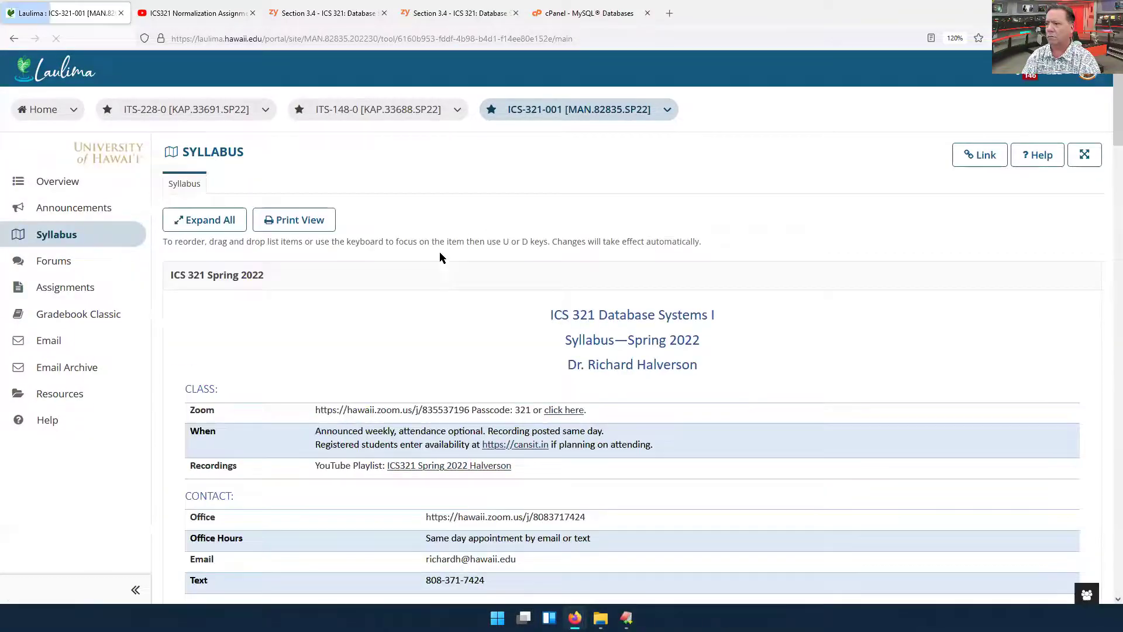
pyautogui.scroll(-4, 440, 256)
pyautogui.scroll(-2, 440, 257)
pyautogui.scroll(-3, 440, 258)
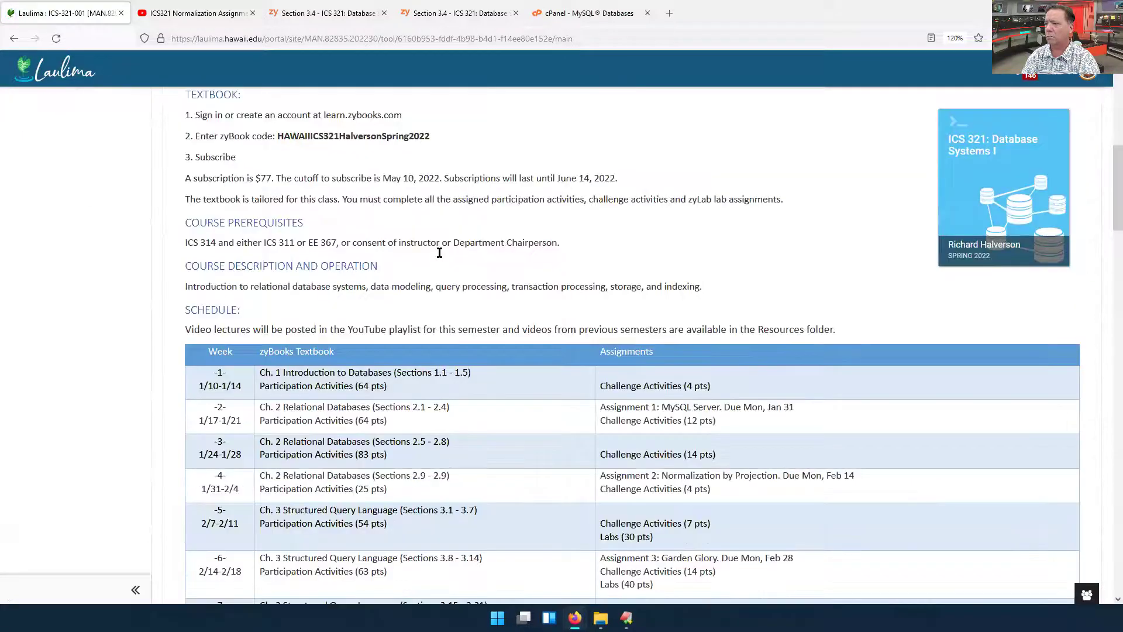
pyautogui.scroll(4, 440, 257)
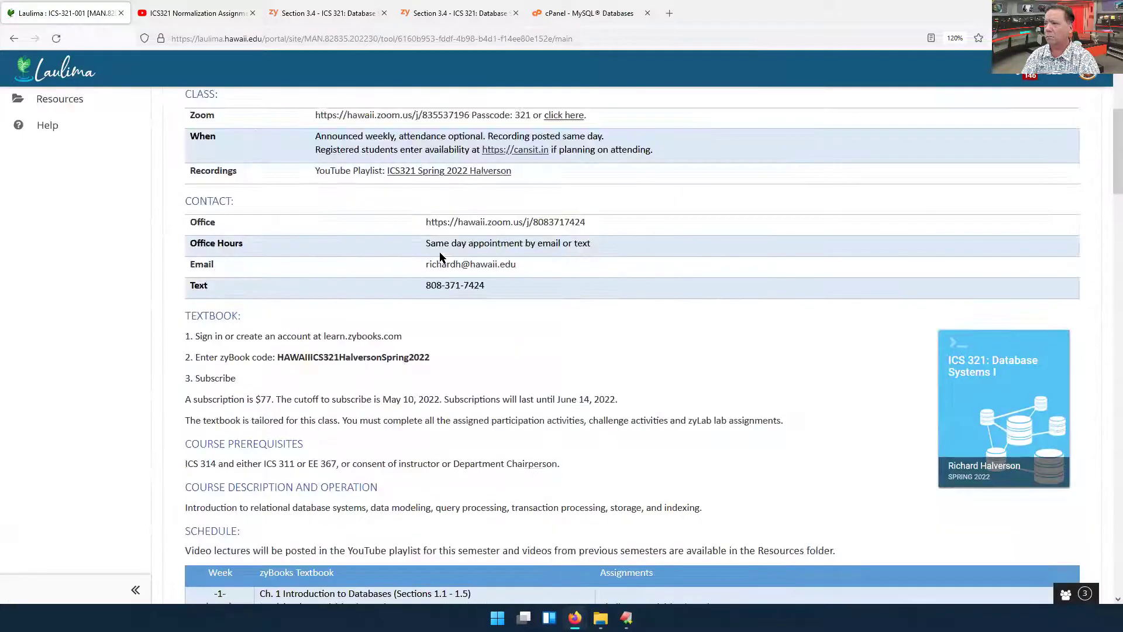
pyautogui.click(493, 171)
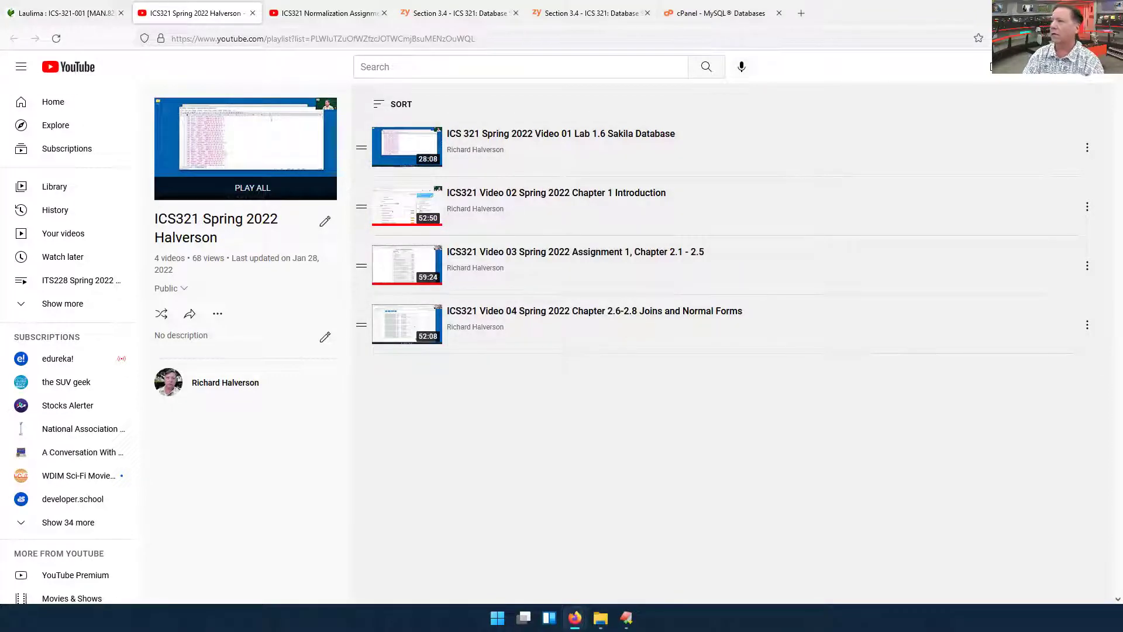
# Step: Return to the zyBooks 3.4 lab page and place it in a narrower window beside the phpMyAdmin table form
pyautogui.hotkey('alt', 'Tab')
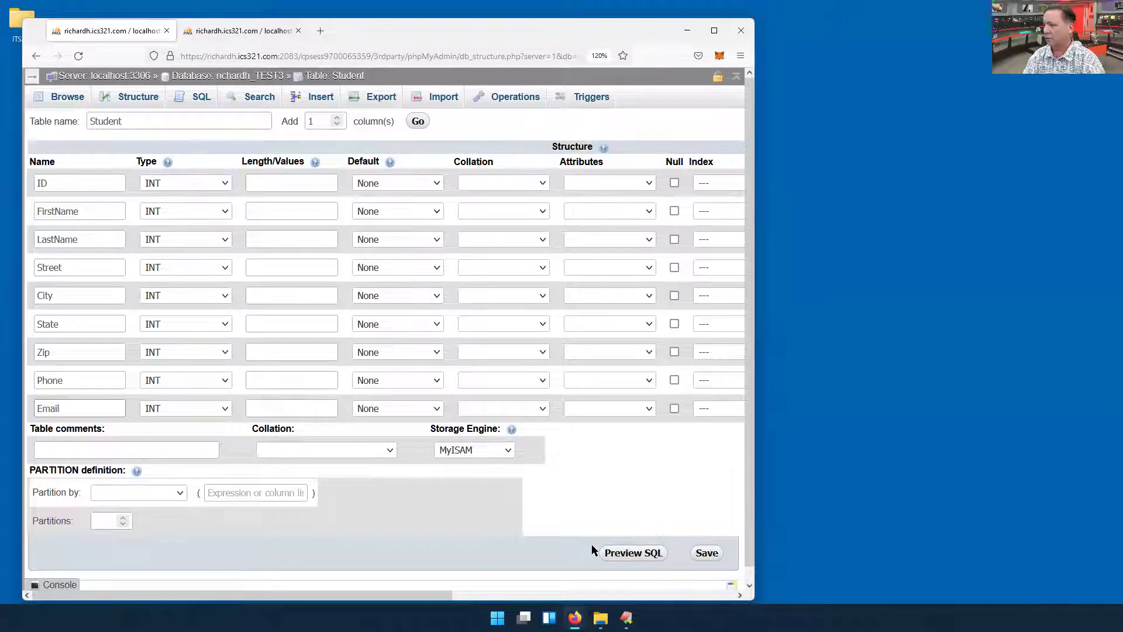
pyautogui.moveTo(525, 615)
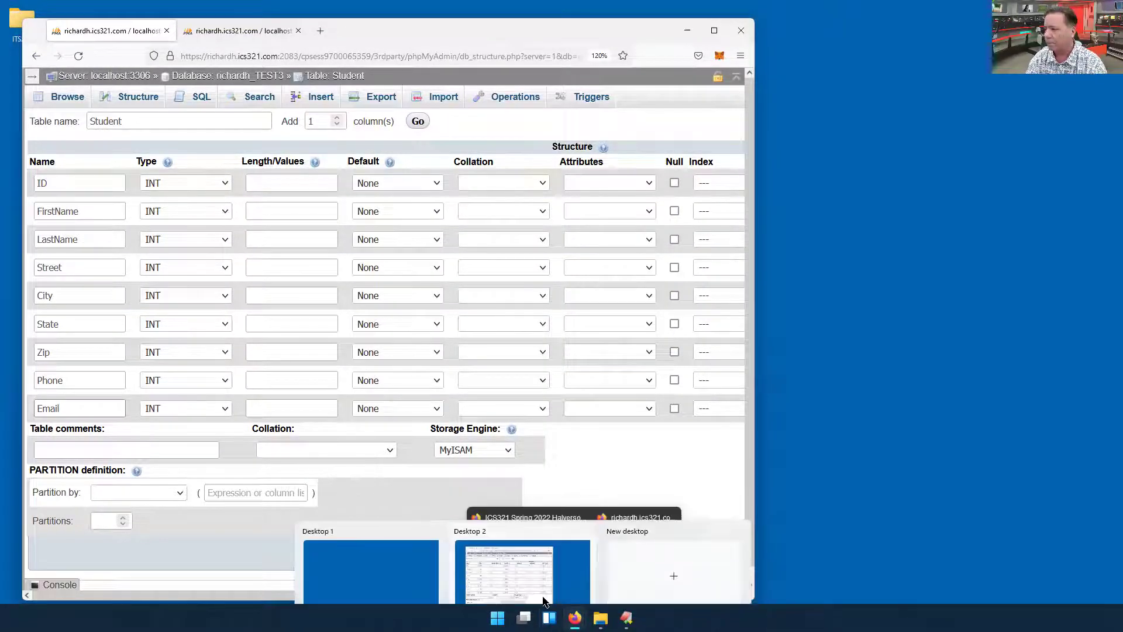
pyautogui.moveTo(575, 617)
pyautogui.click(539, 566)
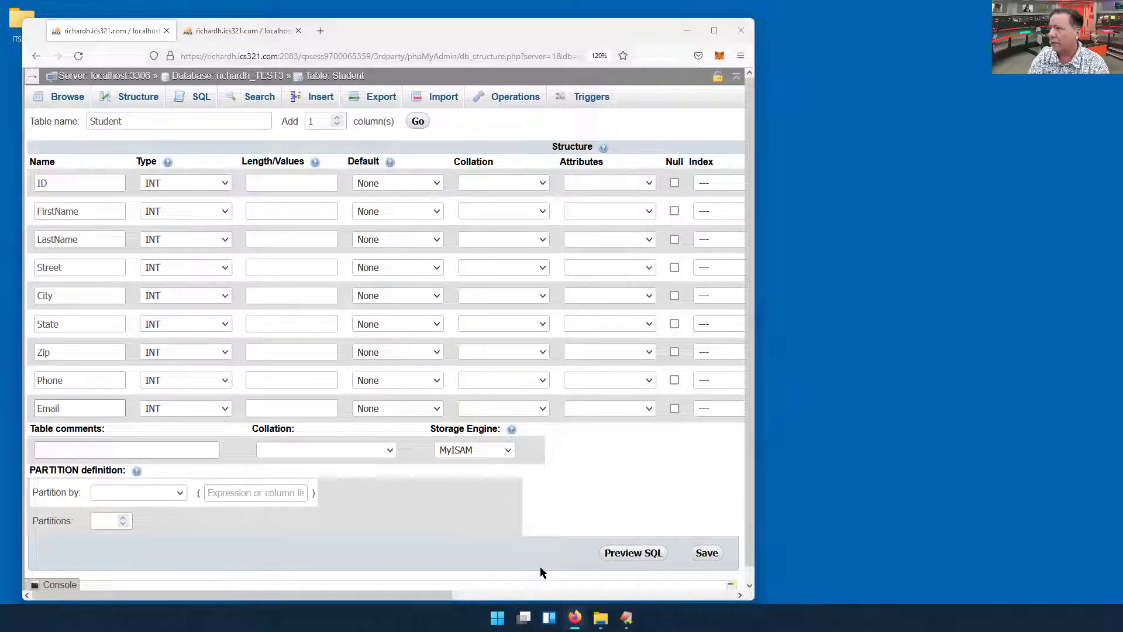
pyautogui.click(609, 17)
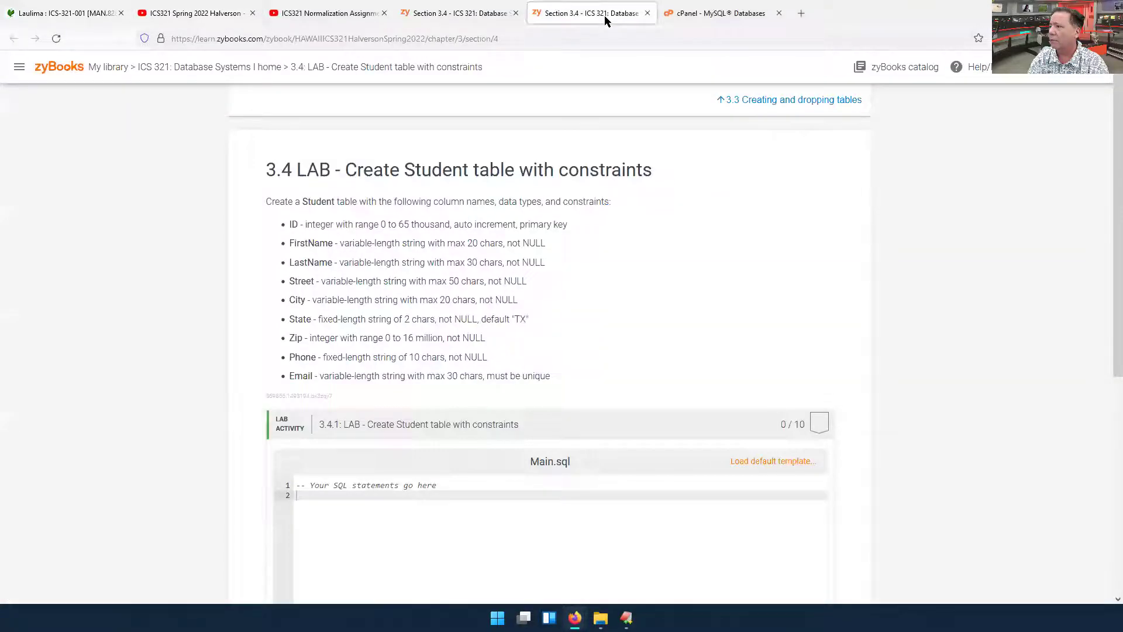
pyautogui.click(1080, 13)
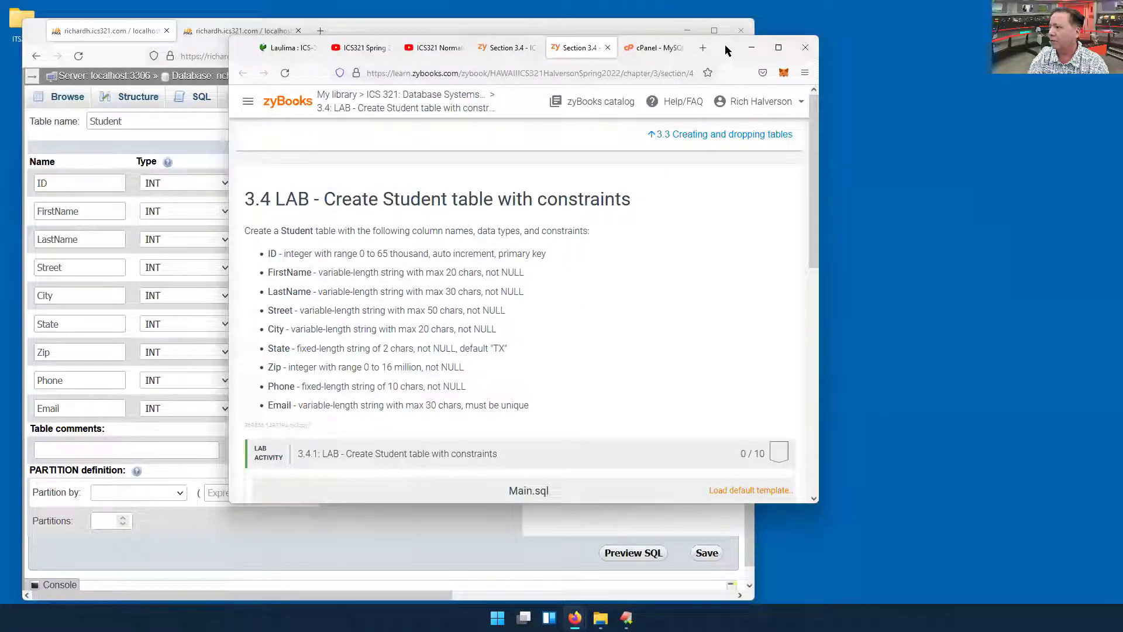
pyautogui.moveTo(725, 45); pyautogui.dragTo(1006, 94)
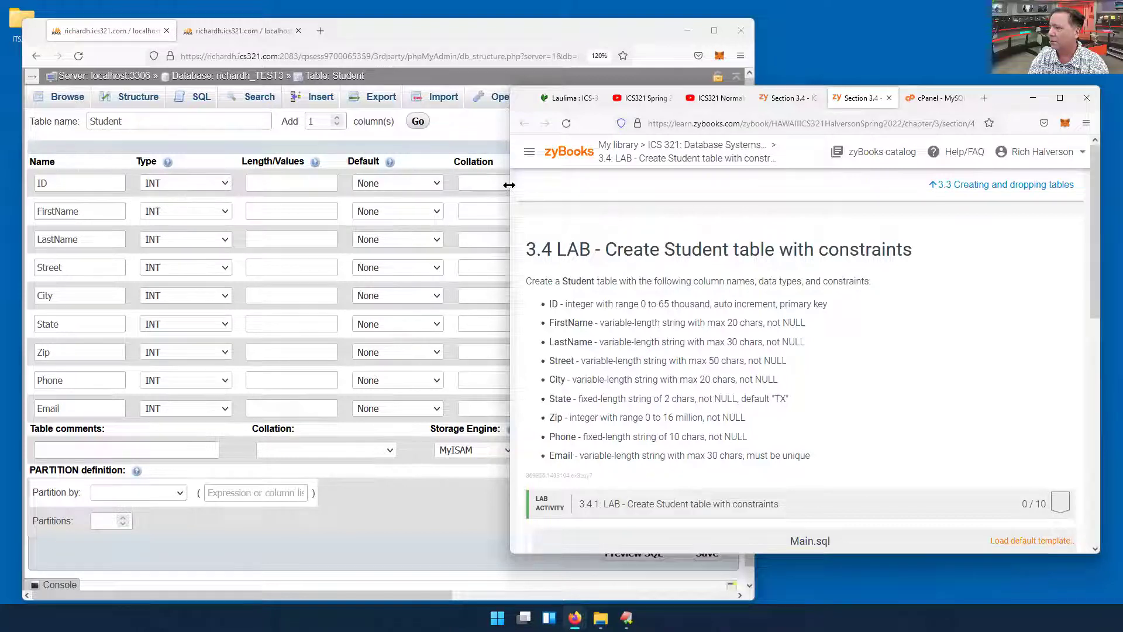
pyautogui.moveTo(509, 185); pyautogui.dragTo(757, 185)
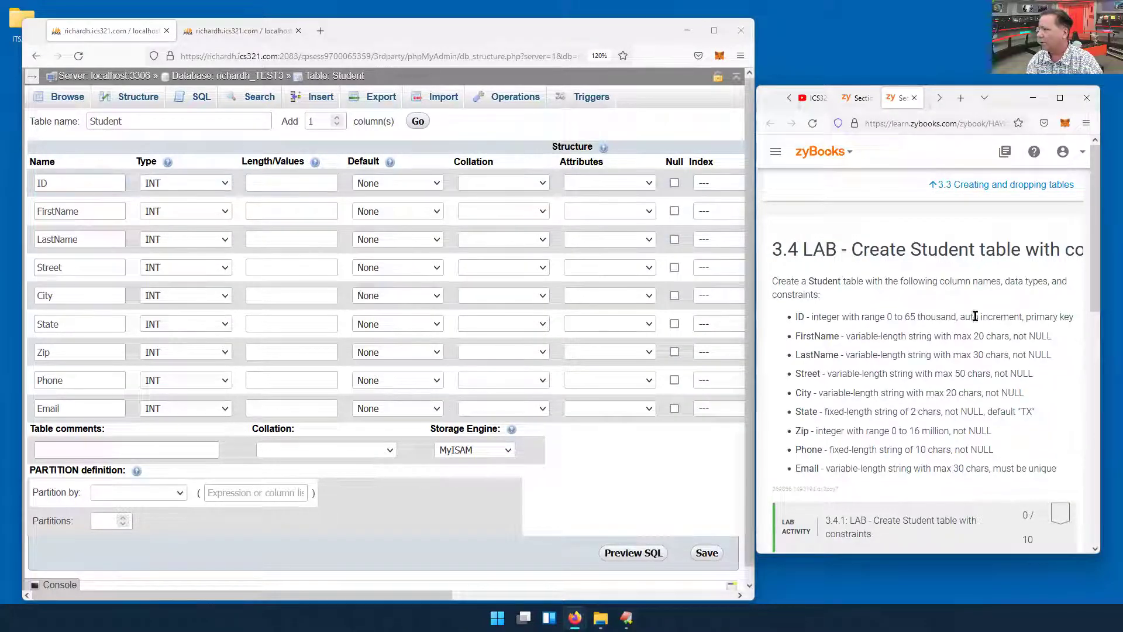
# Step: Make the ID column auto-increment and add its PRIMARY index
pyautogui.moveTo(416, 596); pyautogui.dragTo(655, 596)
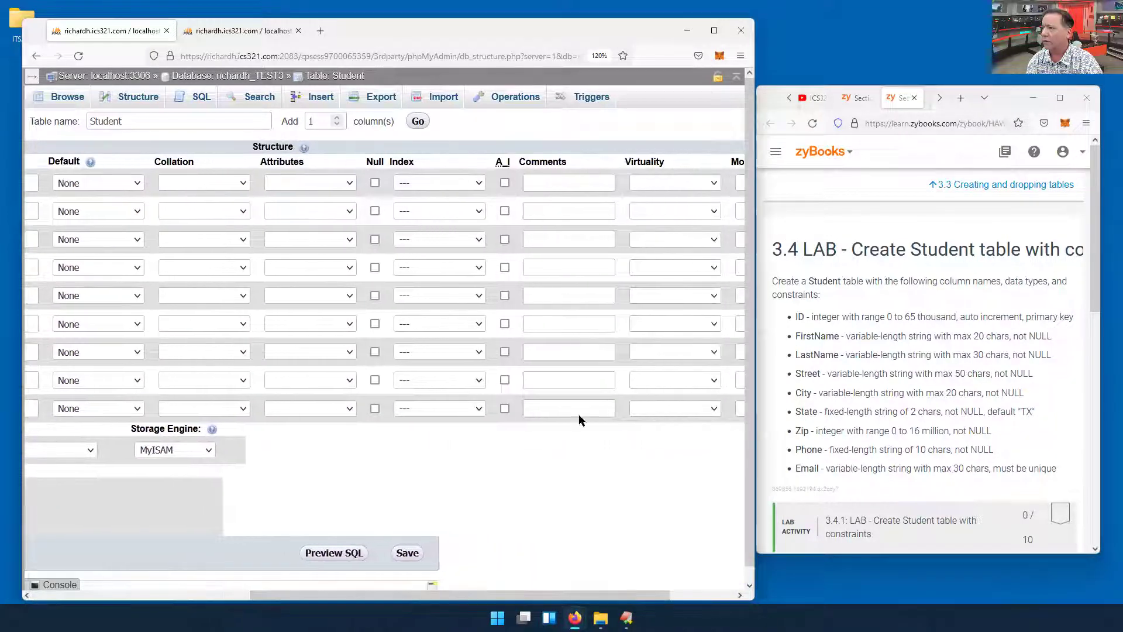
pyautogui.click(504, 183)
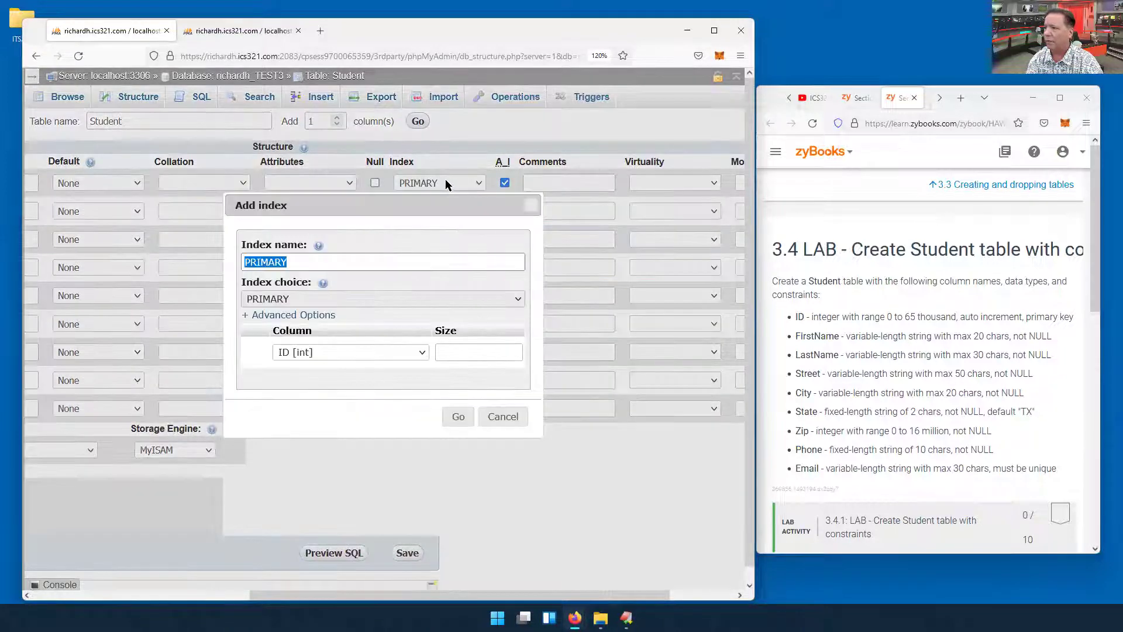
pyautogui.click(456, 416)
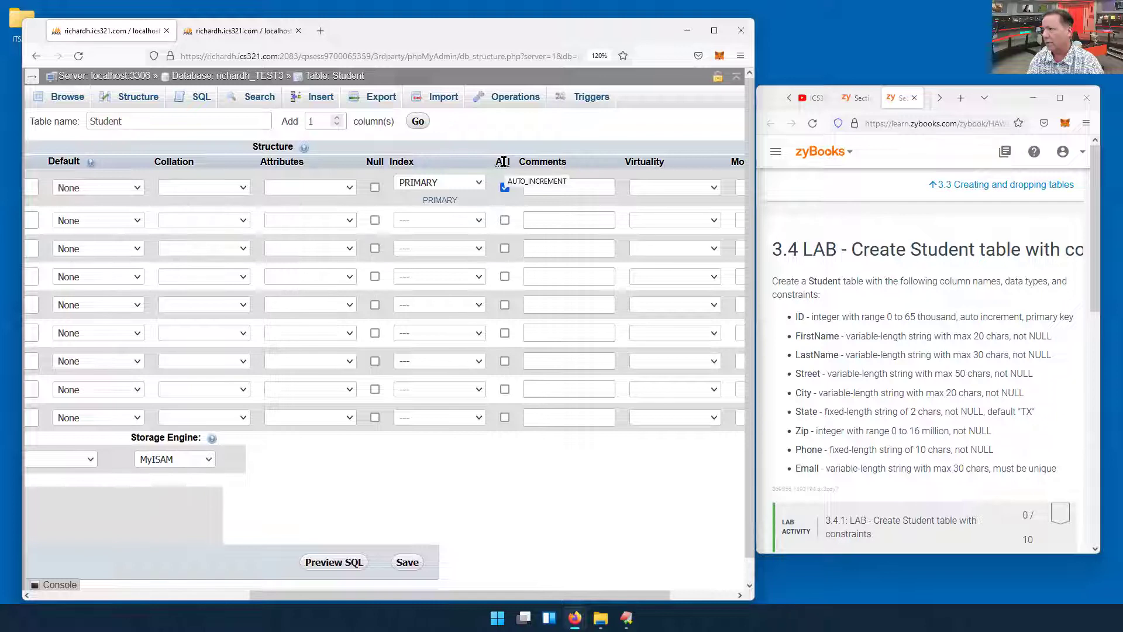
# Step: Set the FirstName column's type to VARCHAR with a length of 20
pyautogui.moveTo(470, 596); pyautogui.dragTo(183, 570)
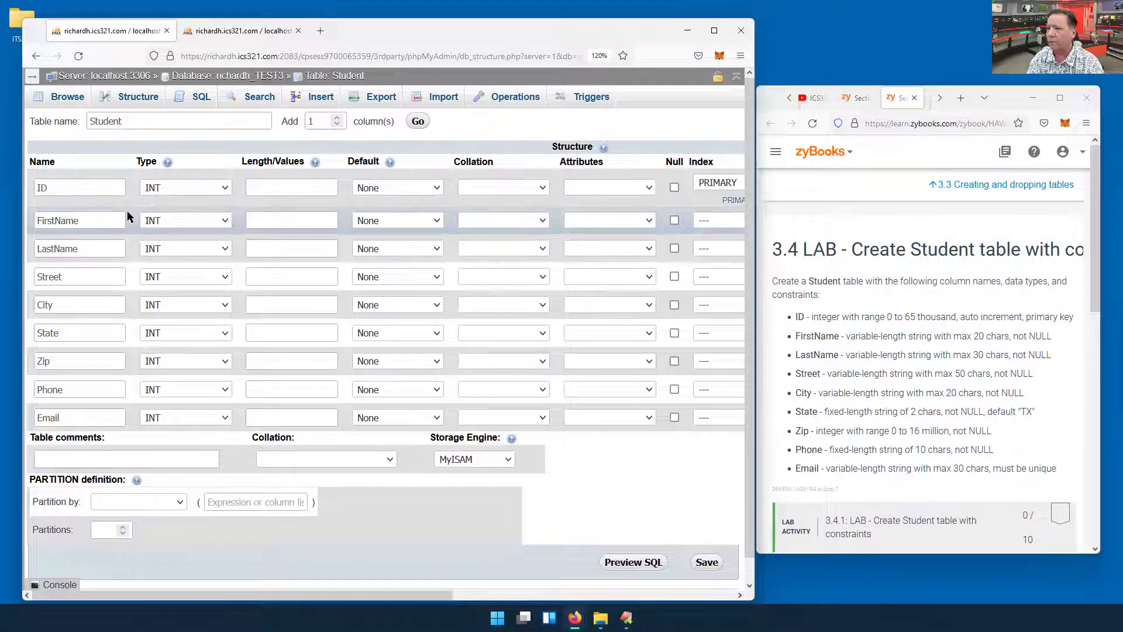
pyautogui.click(170, 226)
pyautogui.press('Down')
pyautogui.press('Return')
pyautogui.click(267, 217)
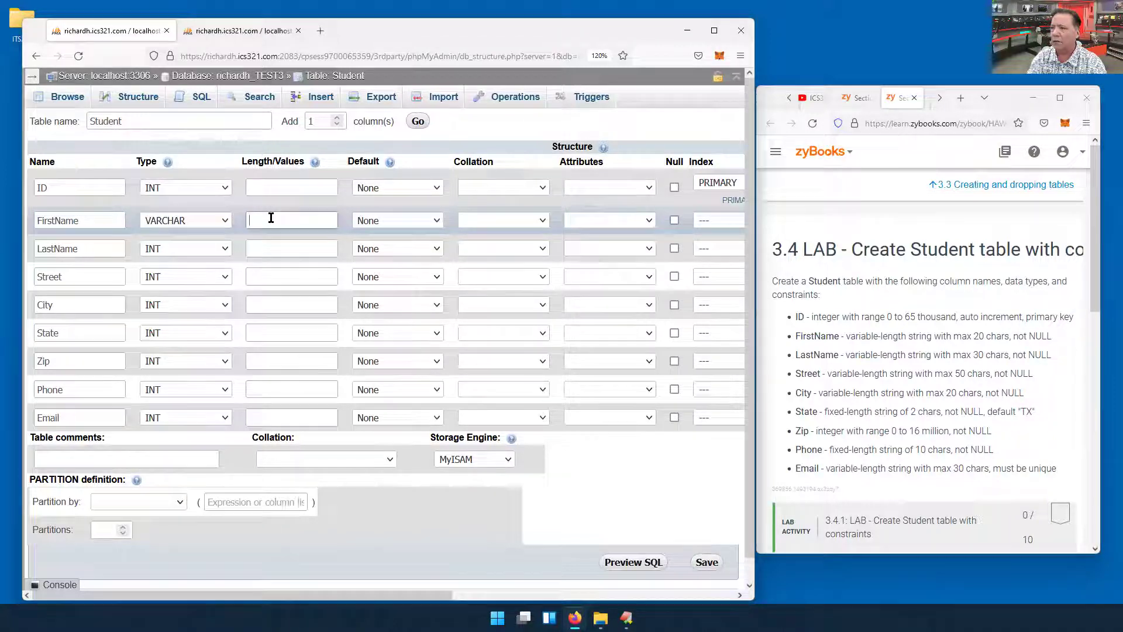
pyautogui.write('20')
pyautogui.press('Tab')
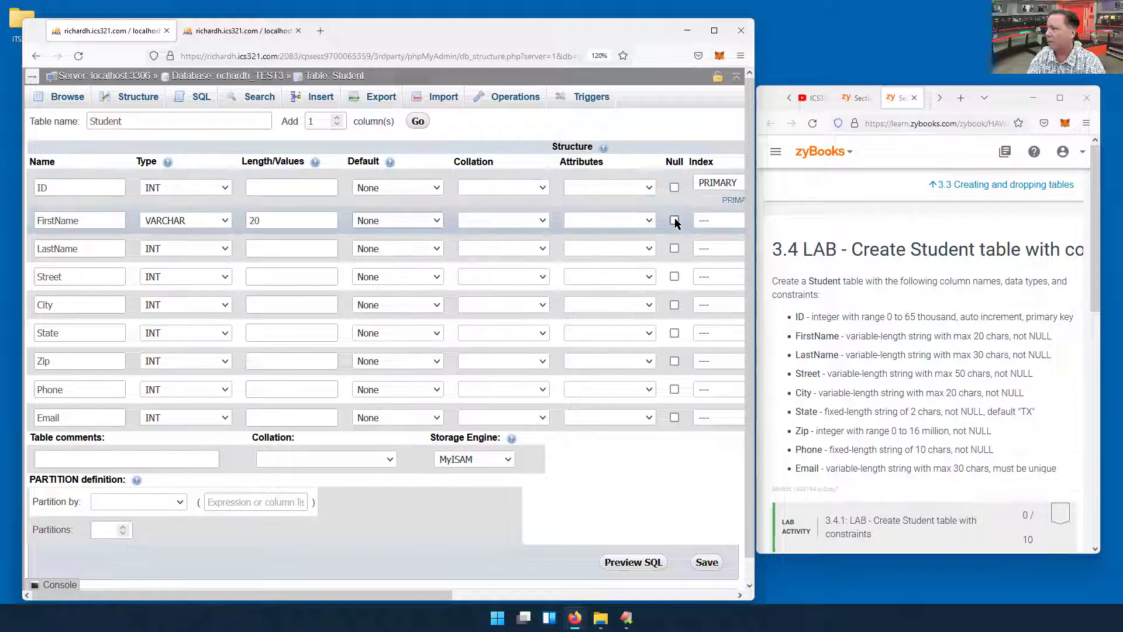
# Step: Set the LastName column's type to VARCHAR with a length of 30
pyautogui.click(194, 249)
pyautogui.press('Down')
pyautogui.press('Return')
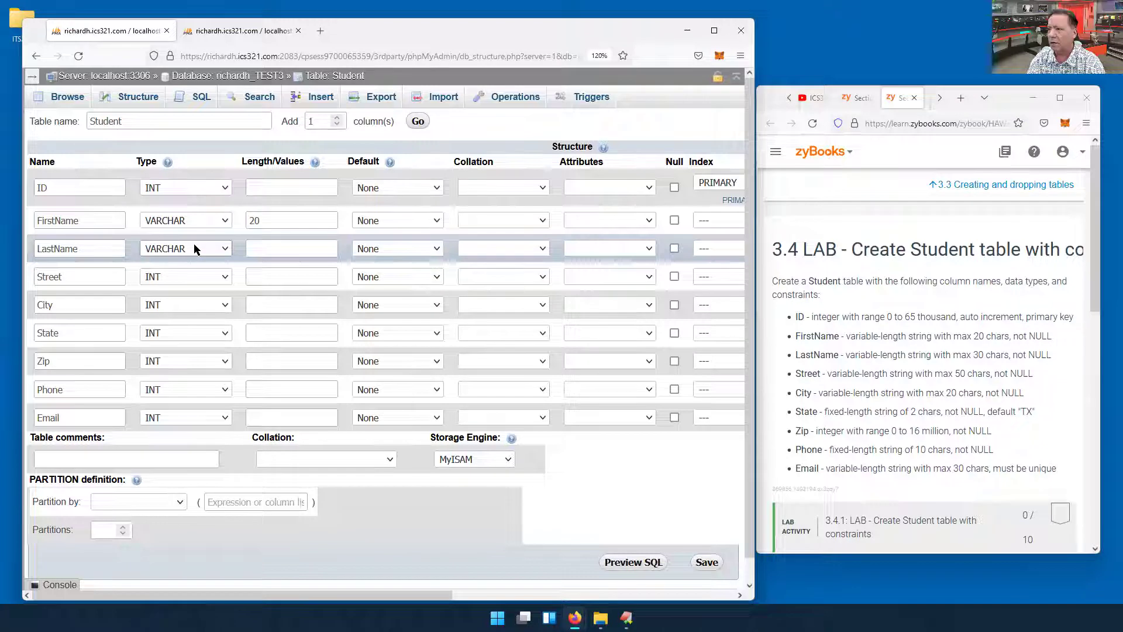
pyautogui.press('Tab')
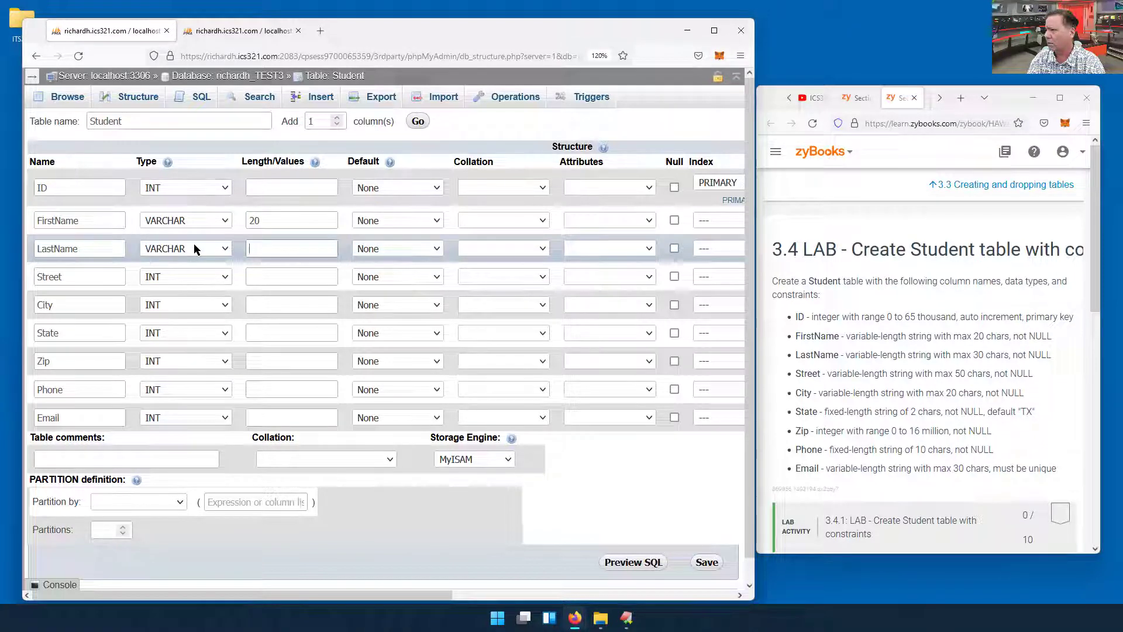
pyautogui.write('30')
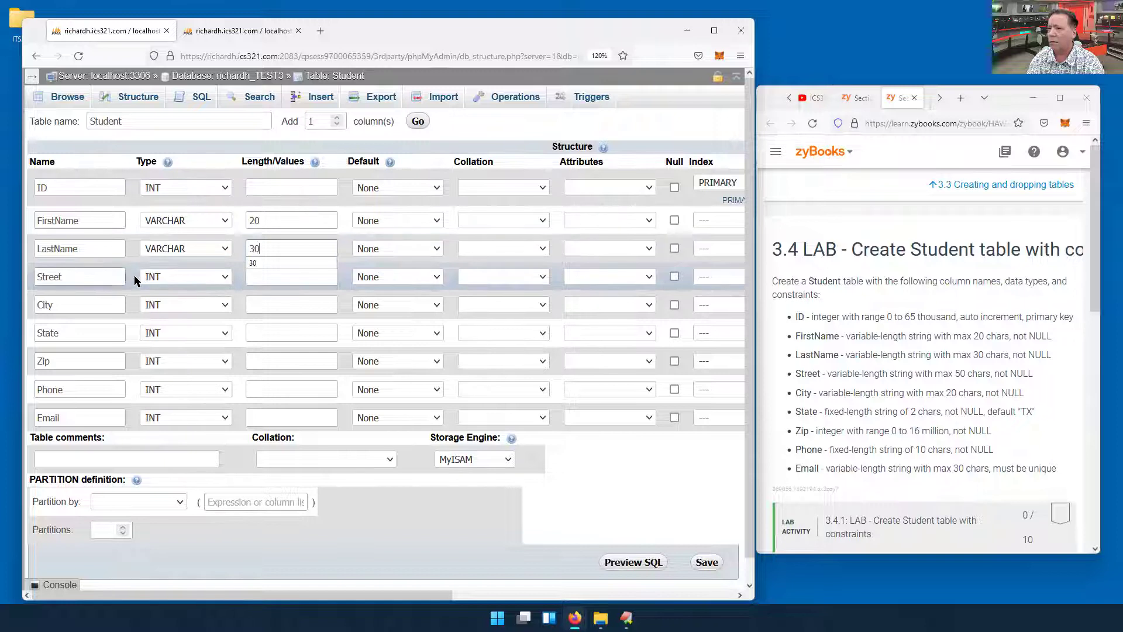
# Step: Set the Street column's type to VARCHAR with a length of 50
pyautogui.click(159, 276)
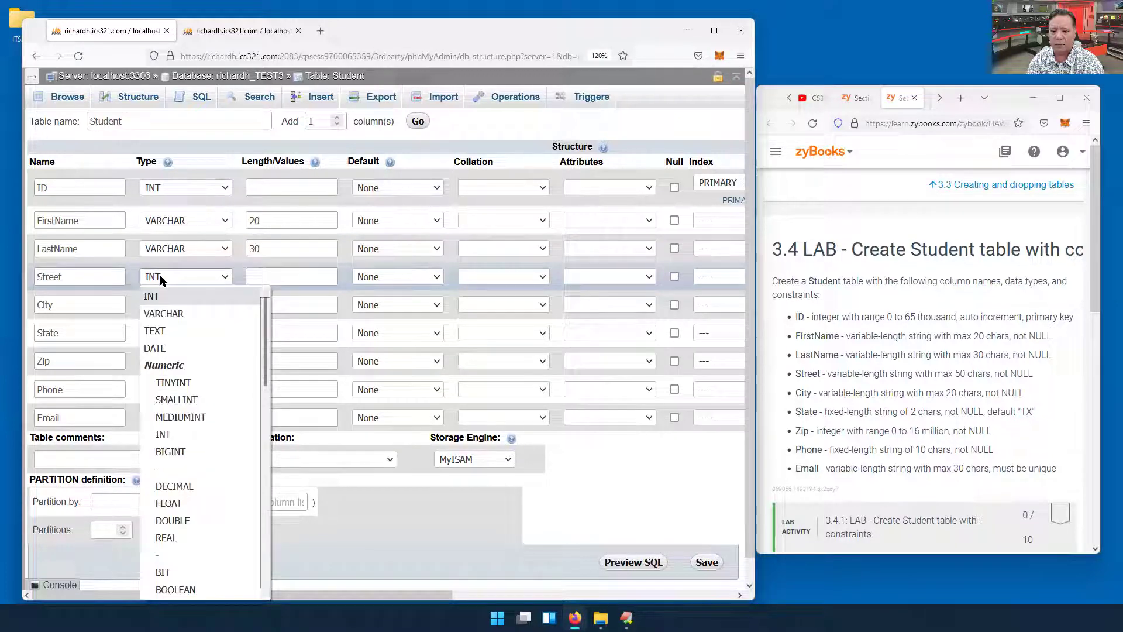
pyautogui.press('Down')
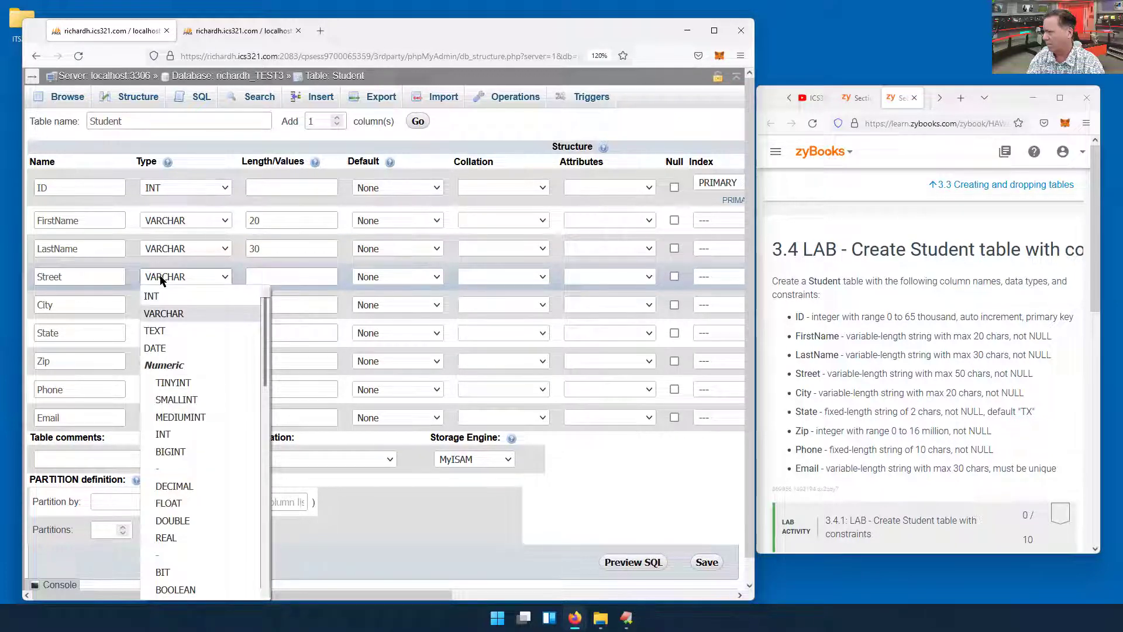
pyautogui.press('Return')
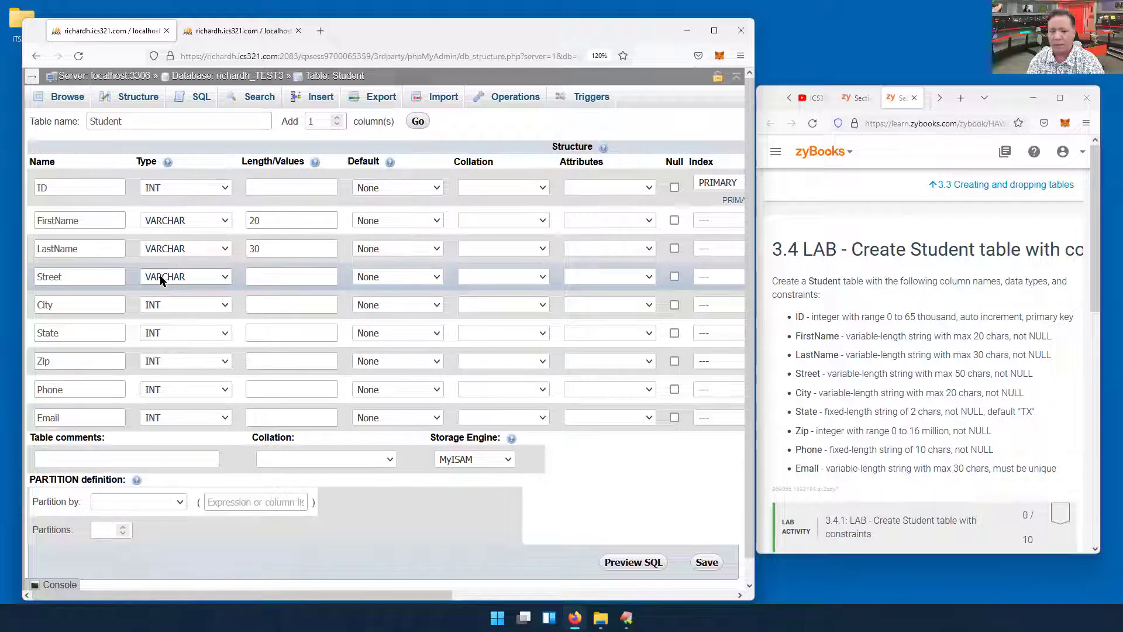
pyautogui.press('Tab')
pyautogui.write('50')
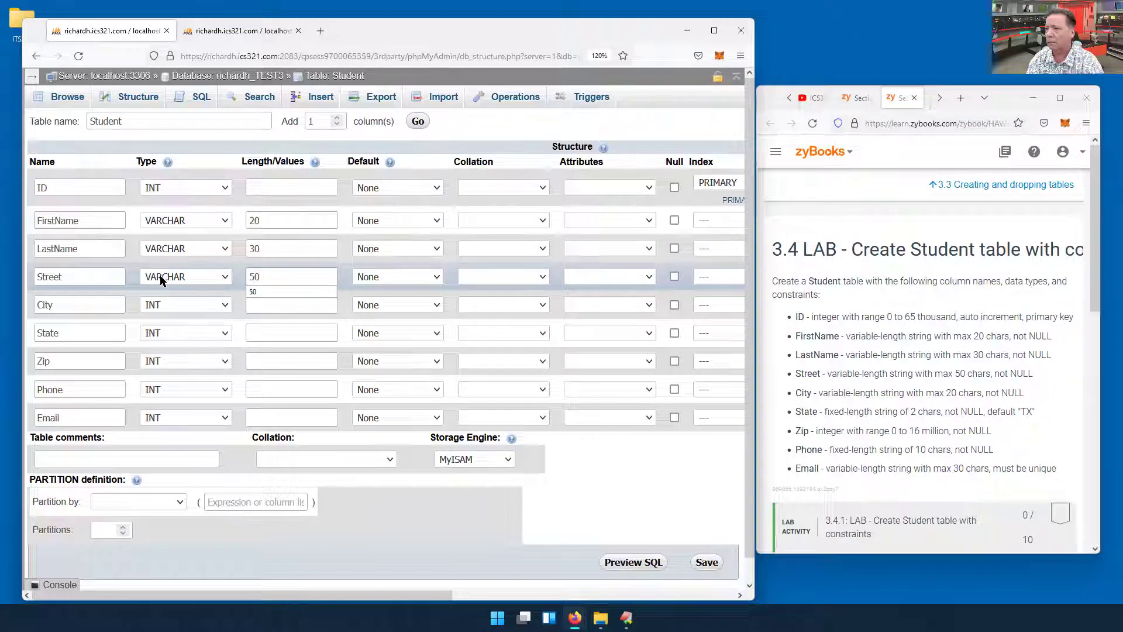
pyautogui.press('Tab')
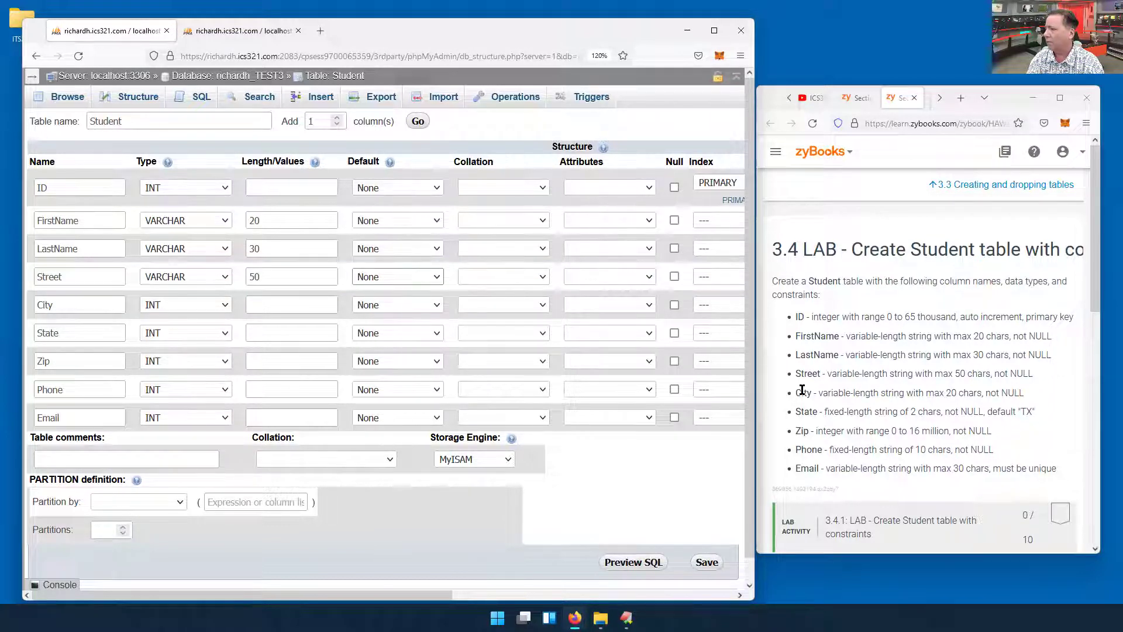
# Step: Set the City column's type to VARCHAR with a length of 20
pyautogui.click(220, 305)
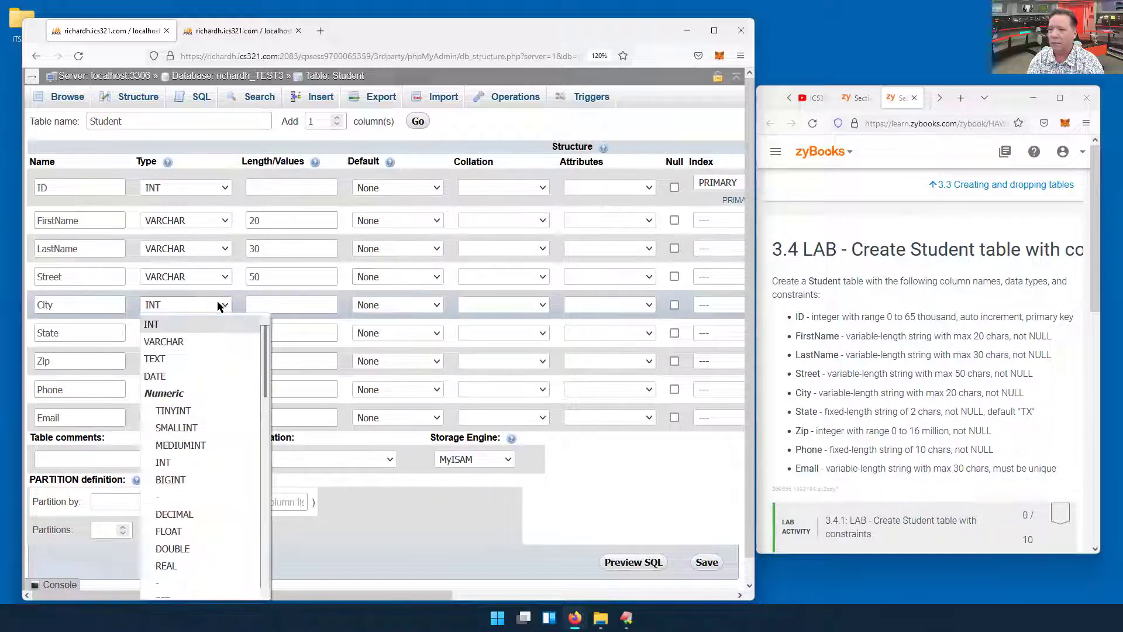
pyautogui.press('Down')
pyautogui.press('Return')
pyautogui.click(261, 309)
pyautogui.write('20')
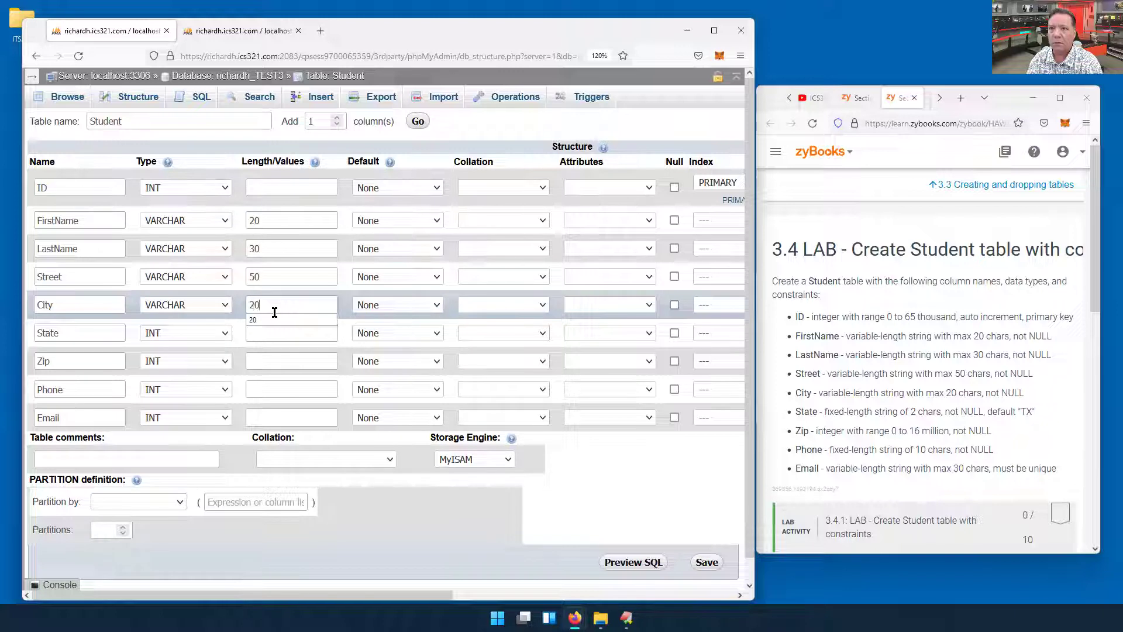
pyautogui.press('Tab')
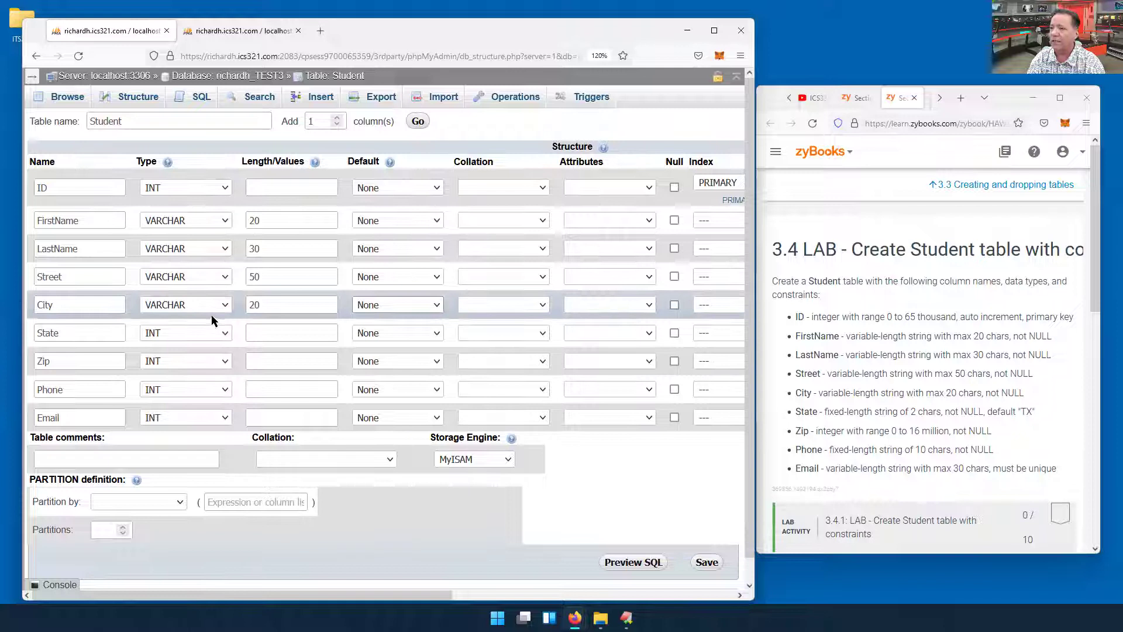
# Step: Set the State column's type to fixed-length CHAR with a length of 2
pyautogui.click(224, 334)
pyautogui.press('c')
pyautogui.press('Return')
pyautogui.click(281, 335)
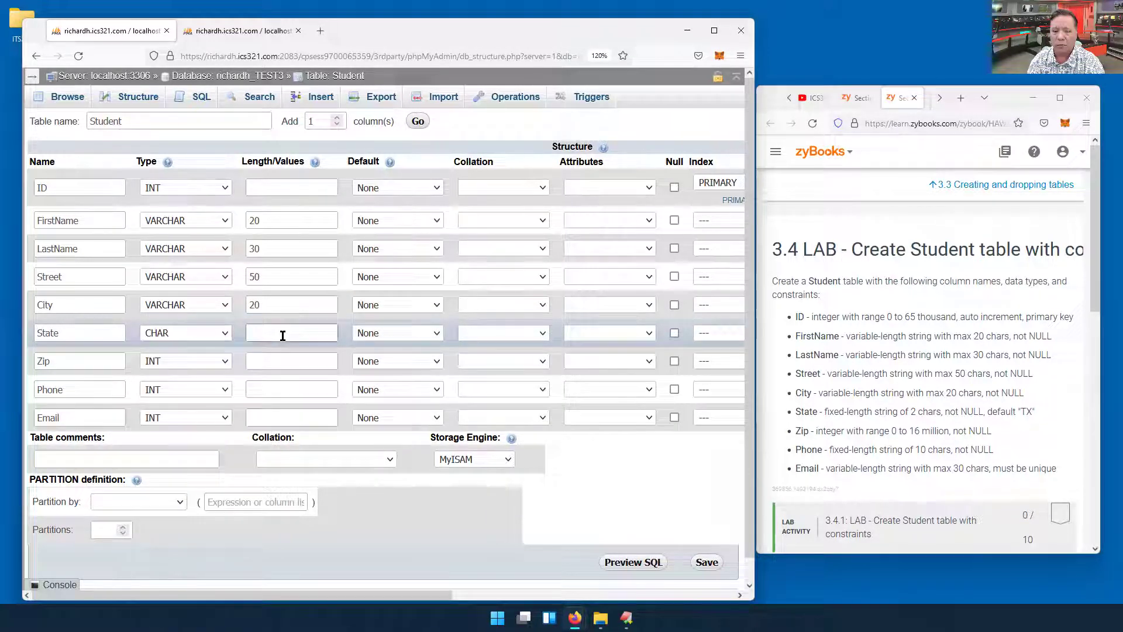
pyautogui.write('2')
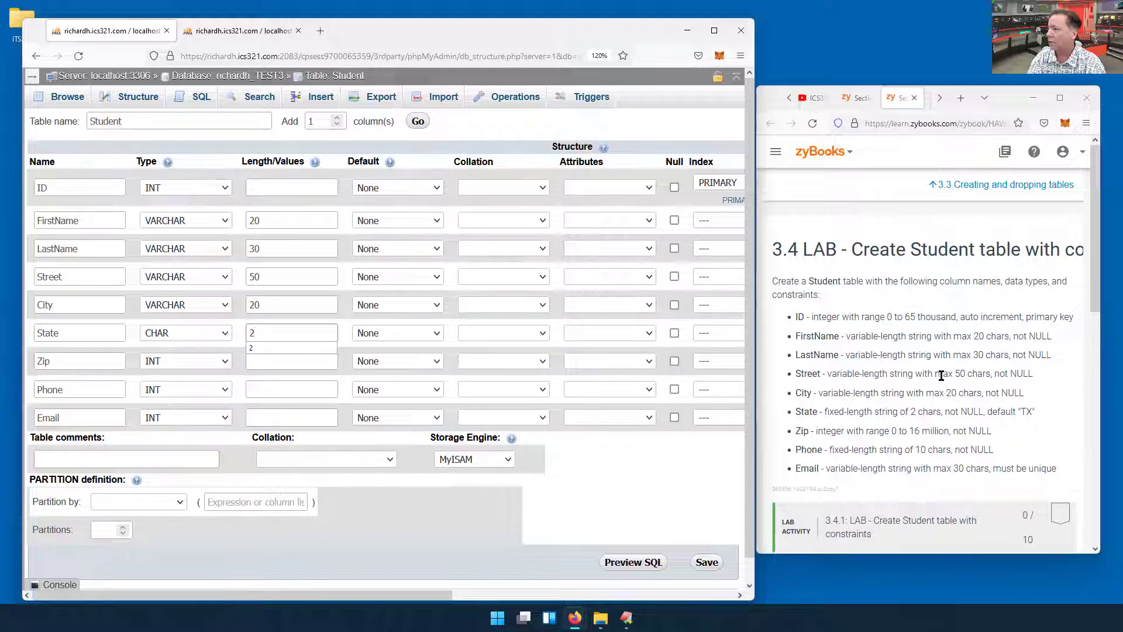
# Step: Set the ID column's type to SMALLINT with the UNSIGNED attribute
pyautogui.click(1005, 393)
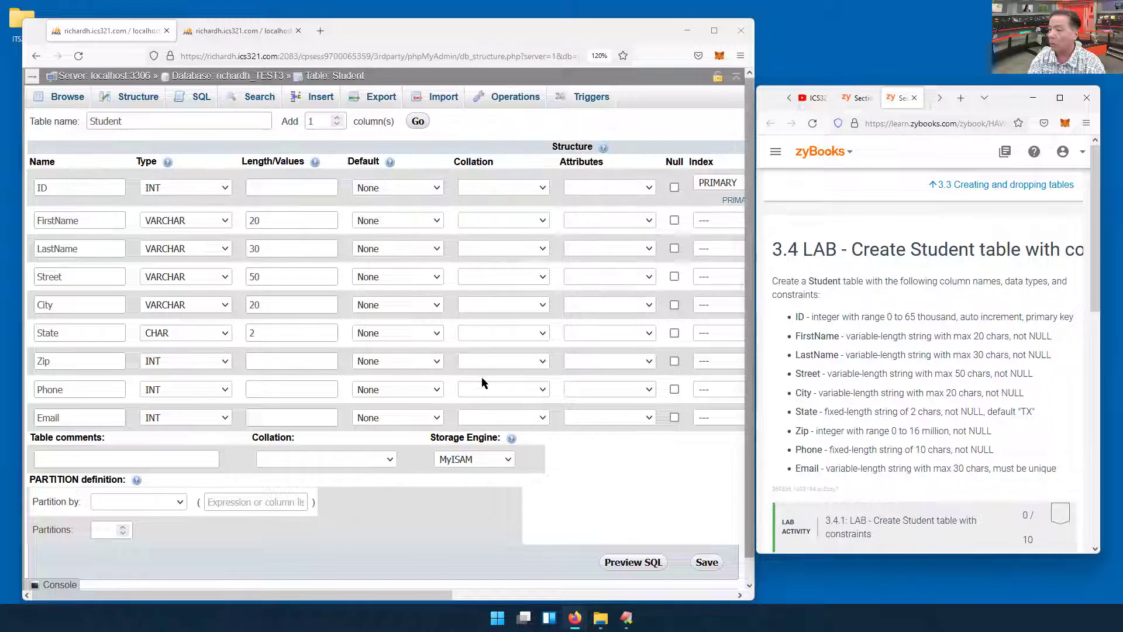
pyautogui.click(258, 362)
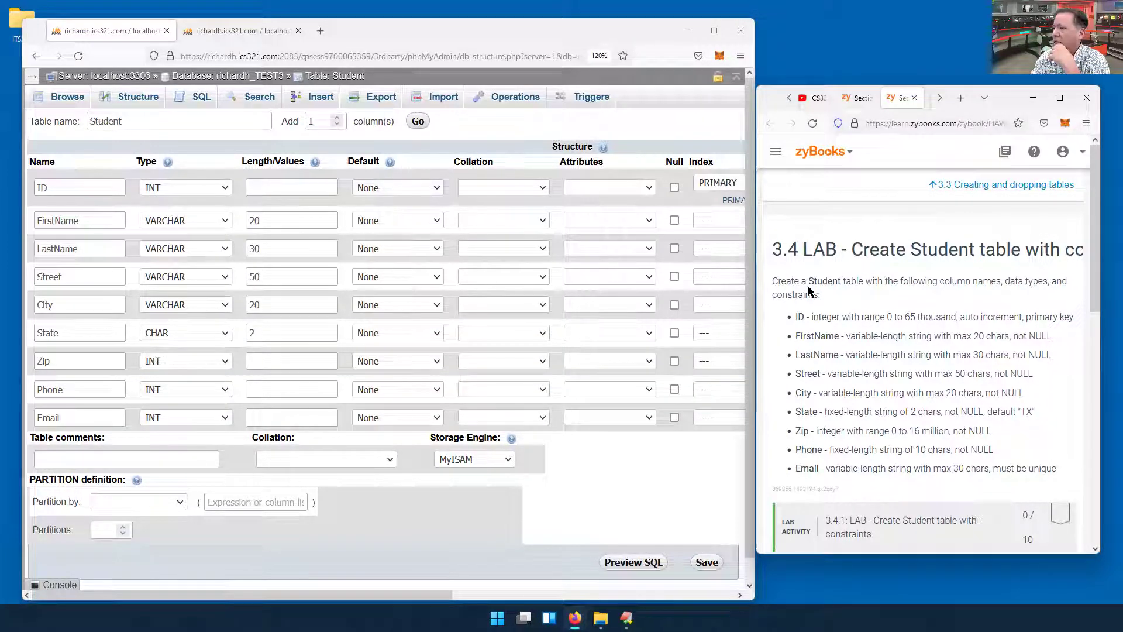
pyautogui.click(216, 188)
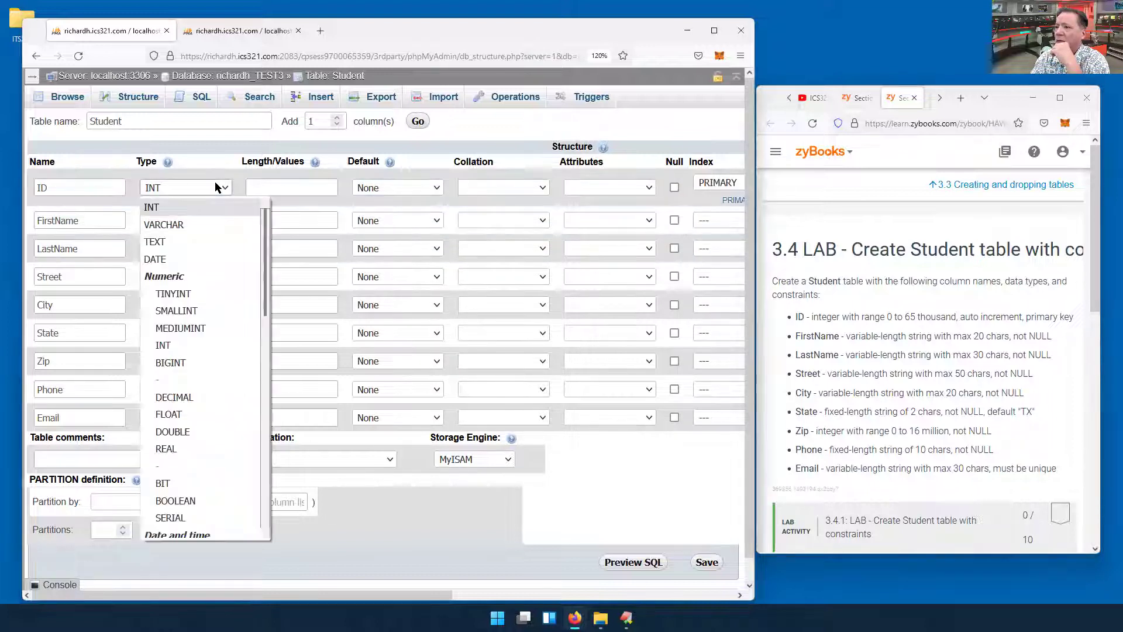
pyautogui.click(202, 311)
pyautogui.click(650, 188)
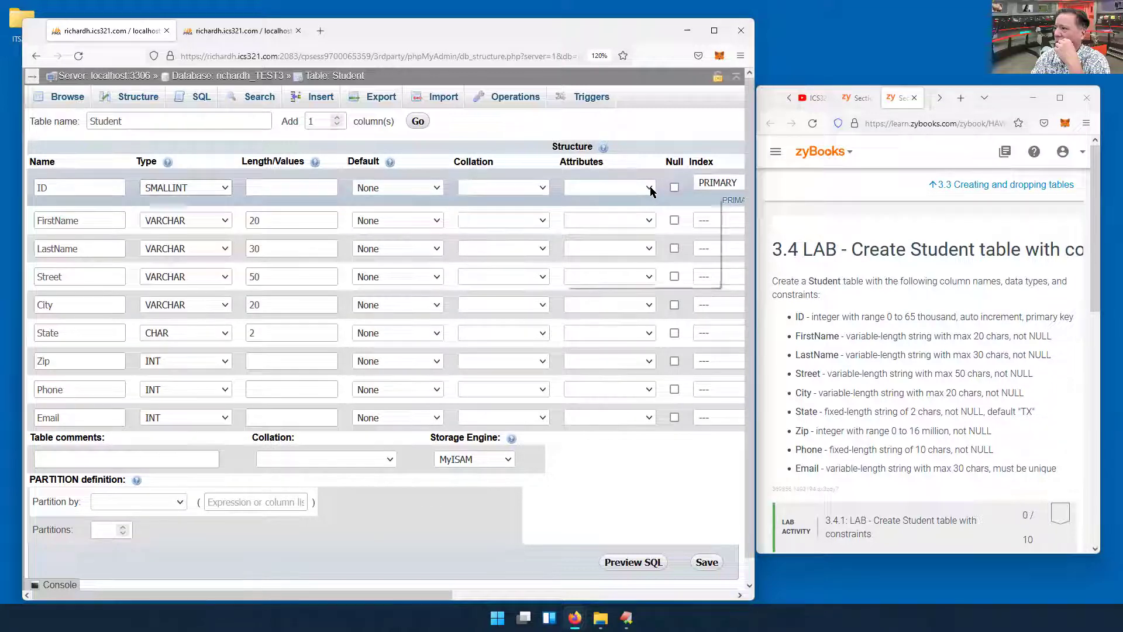
pyautogui.click(629, 241)
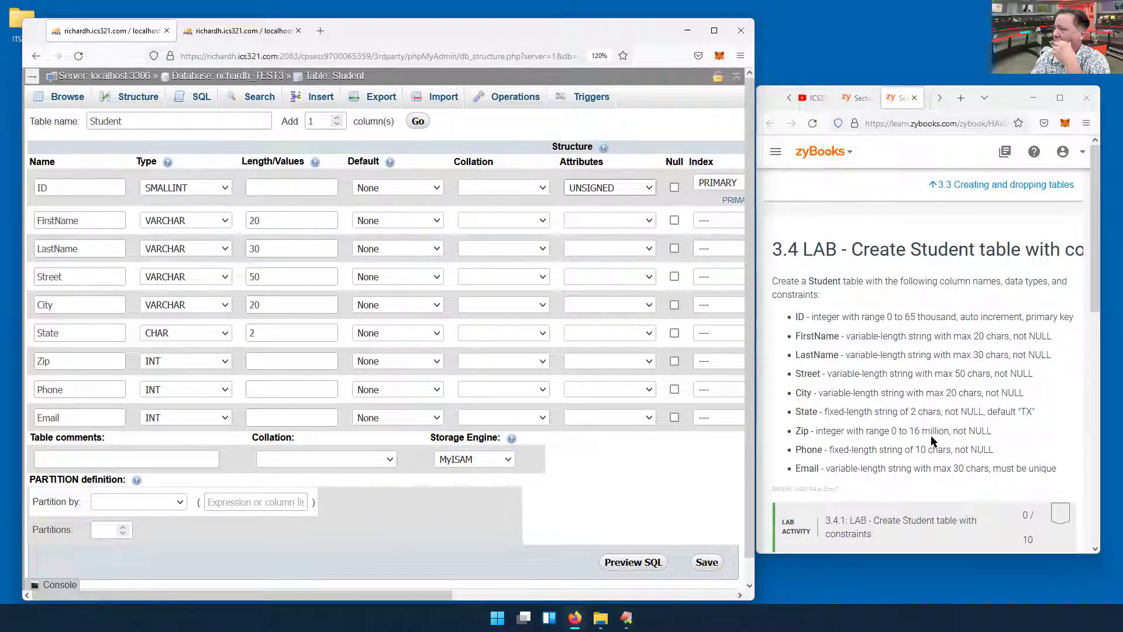
# Step: Set the Zip column's type to MEDIUMINT with the UNSIGNED attribute
pyautogui.click(224, 362)
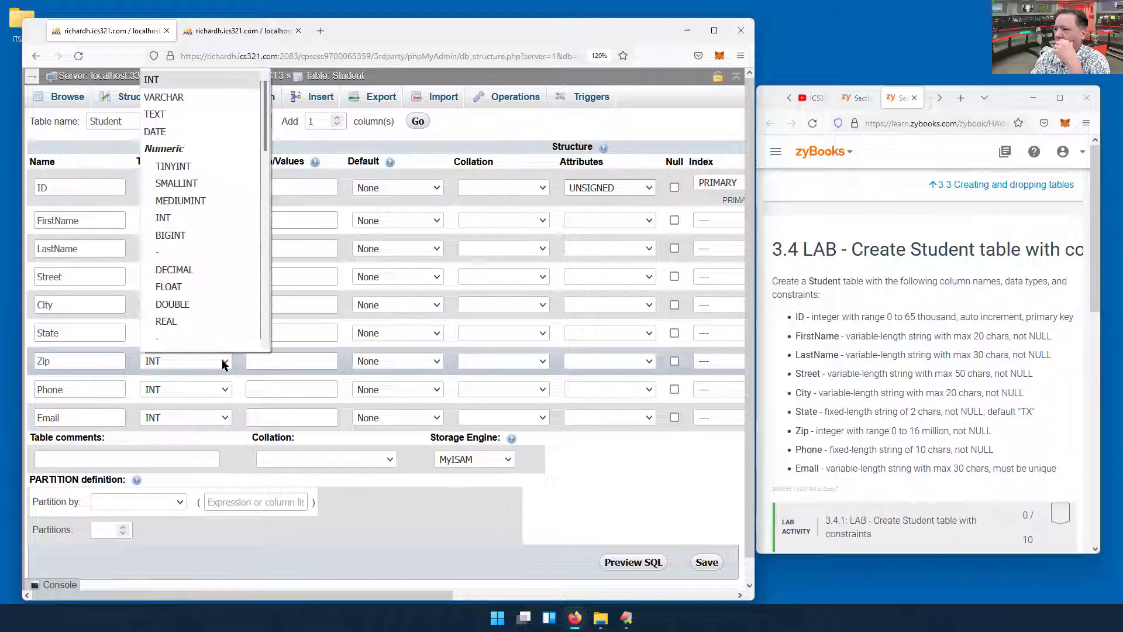
pyautogui.moveTo(230, 209)
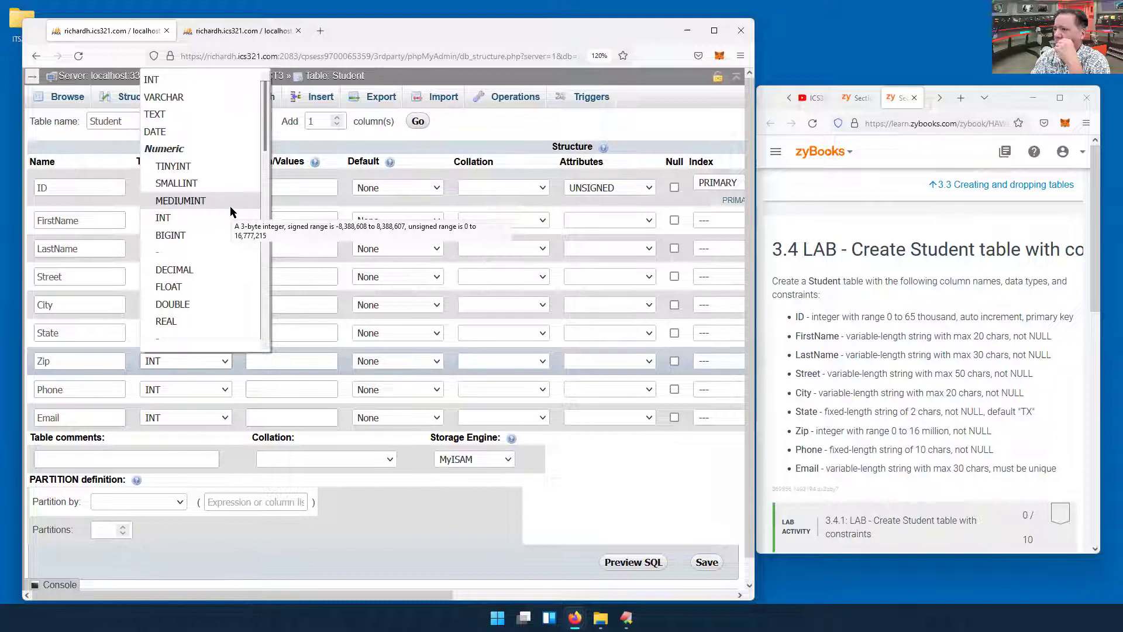
pyautogui.click(233, 199)
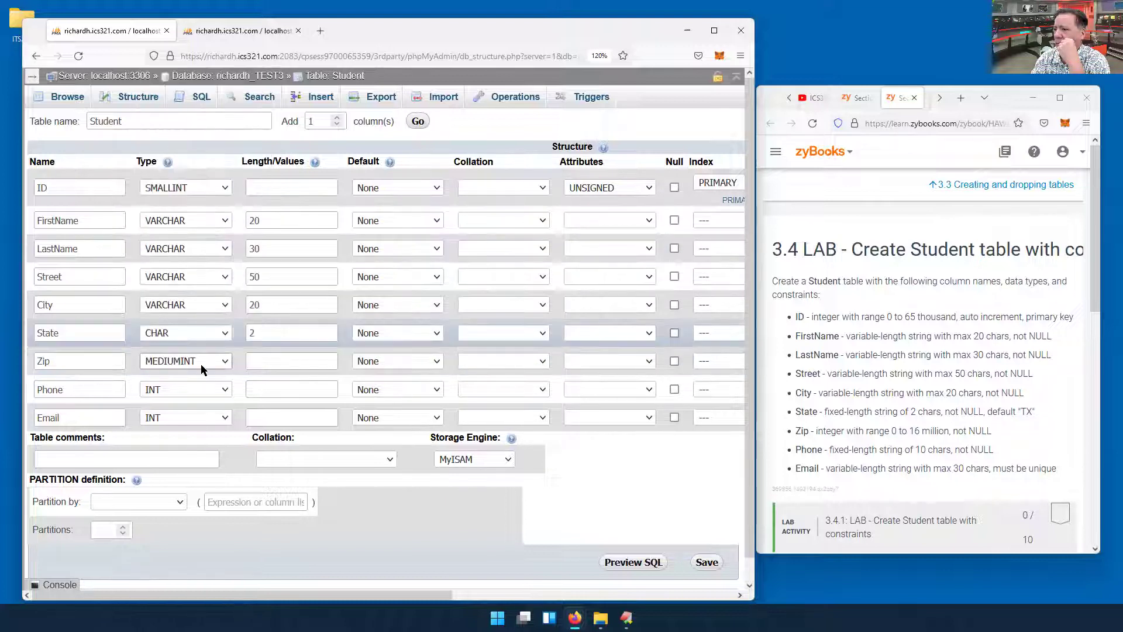
pyautogui.click(626, 360)
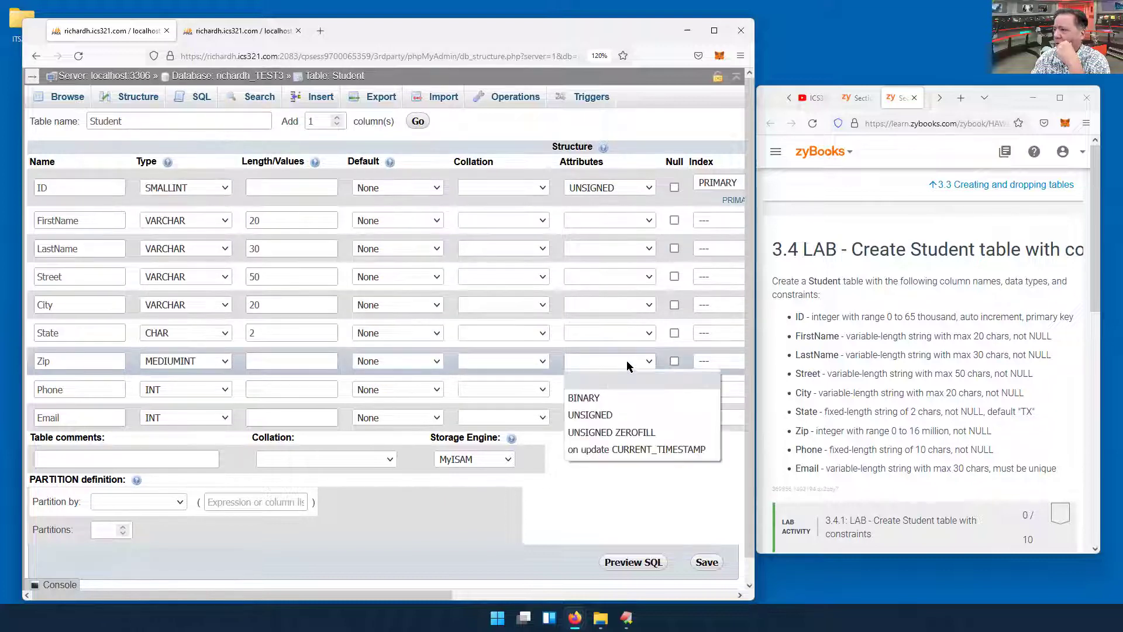
pyautogui.click(617, 413)
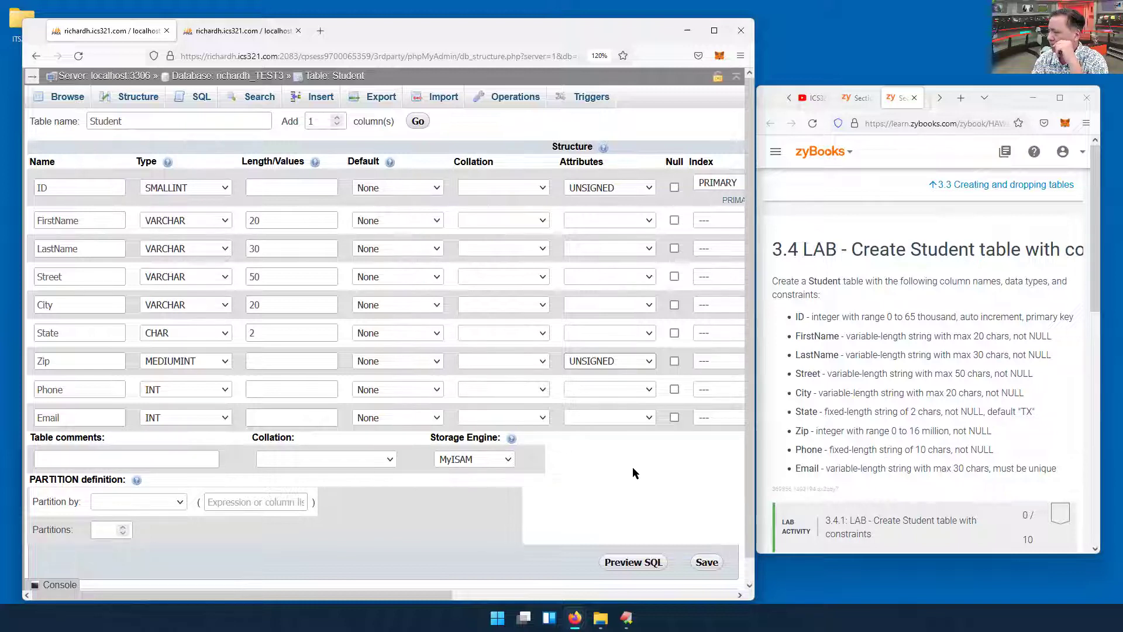
# Step: Set the Phone column's type to fixed-length CHAR with a length of 10
pyautogui.click(223, 390)
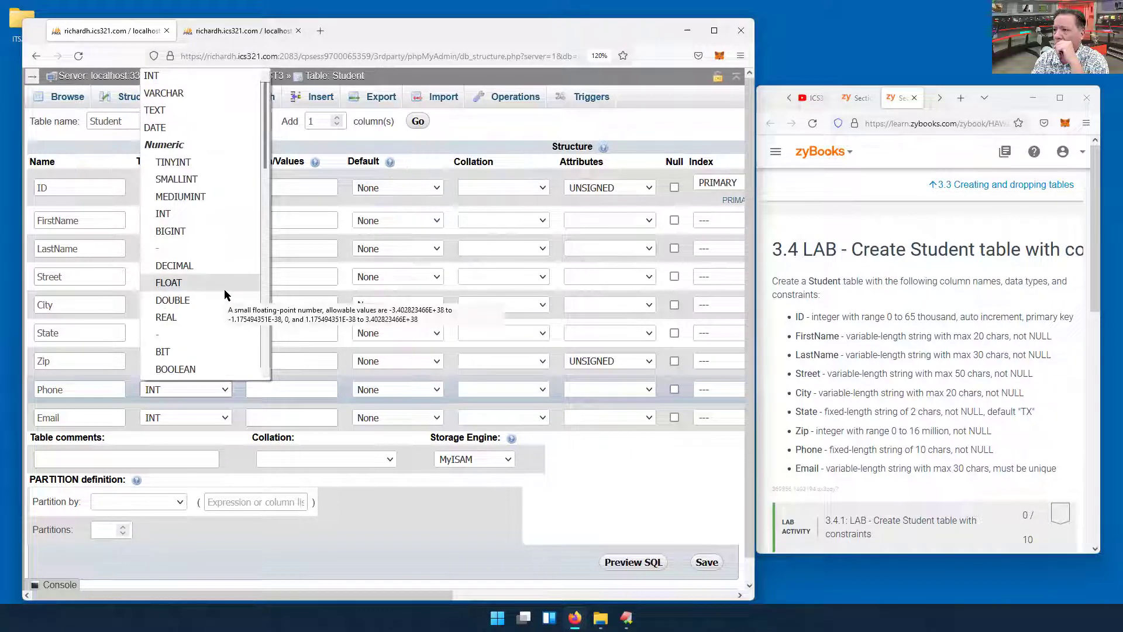
pyautogui.scroll(-5, 211, 203)
pyautogui.scroll(-2, 212, 203)
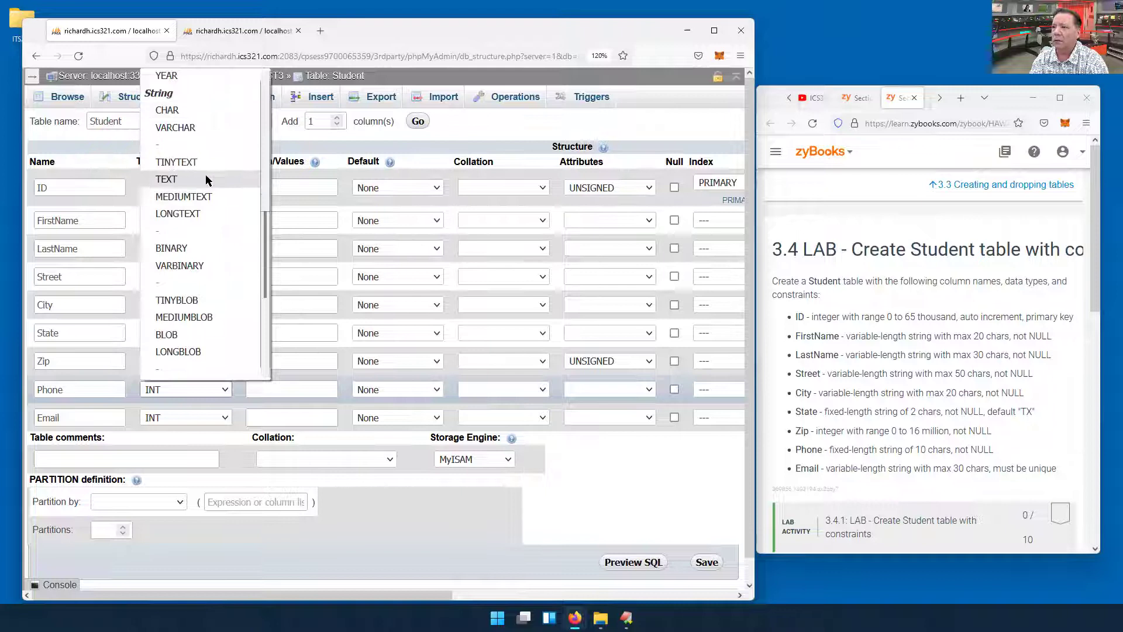
pyautogui.click(213, 113)
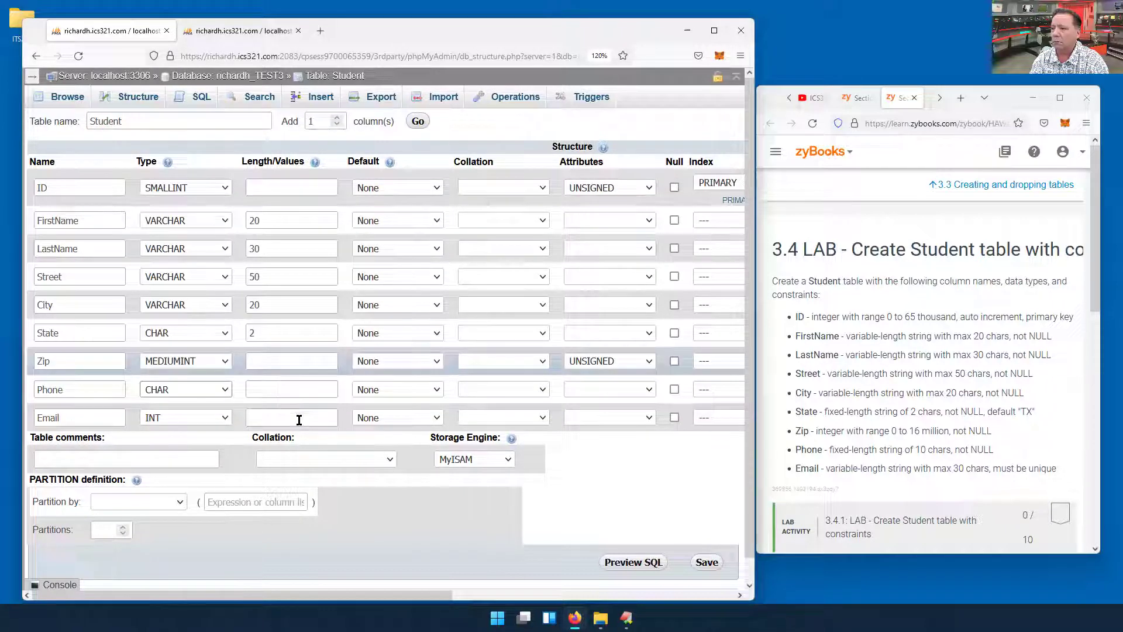
pyautogui.click(310, 390)
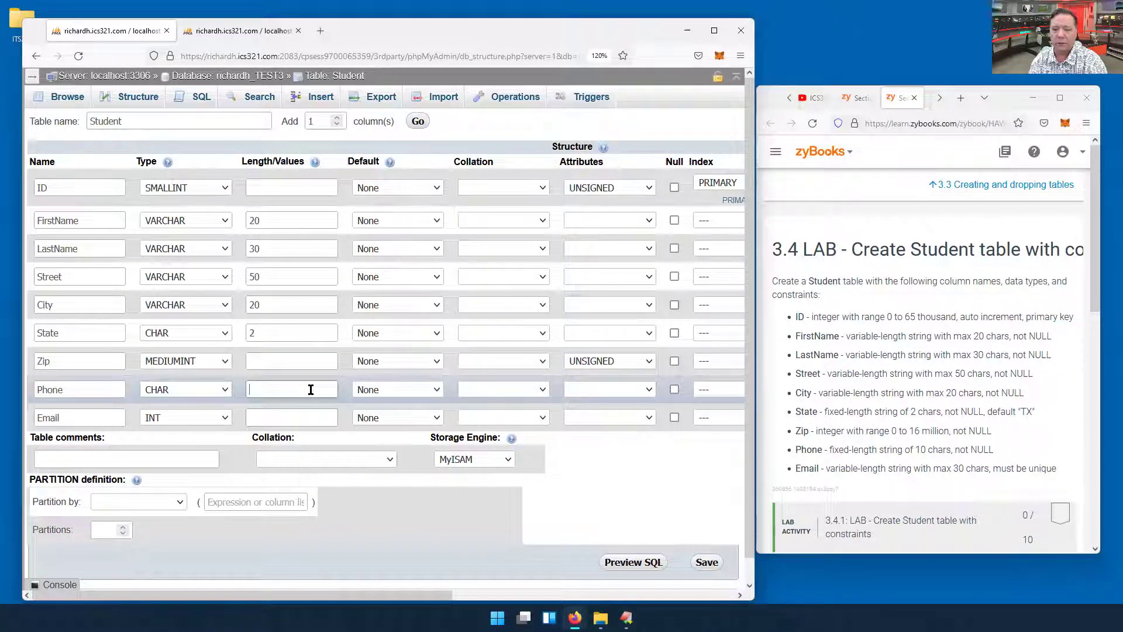
pyautogui.write('10')
pyautogui.press('Escape')
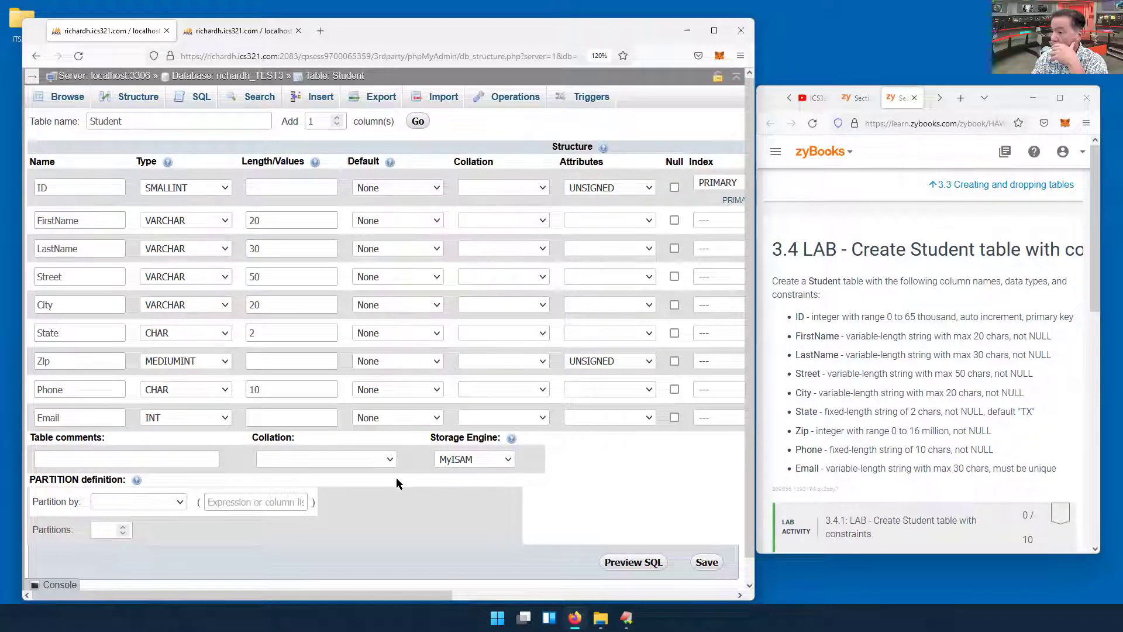
# Step: Set the Email column's type to VARCHAR with a length of 30
pyautogui.click(174, 423)
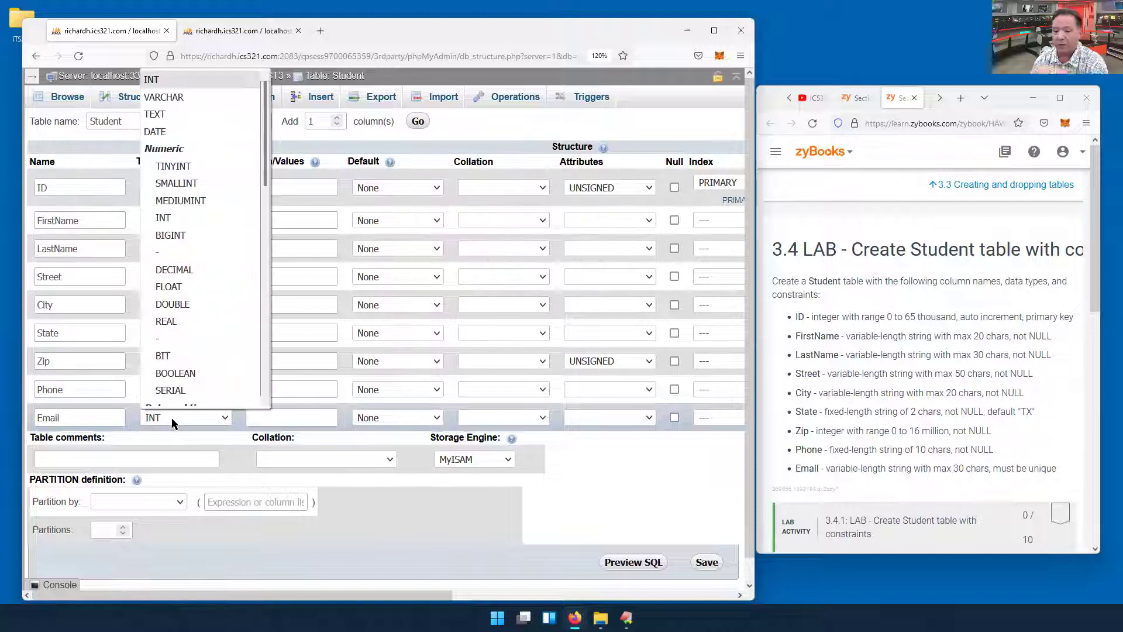
pyautogui.press('Down')
pyautogui.press('Return')
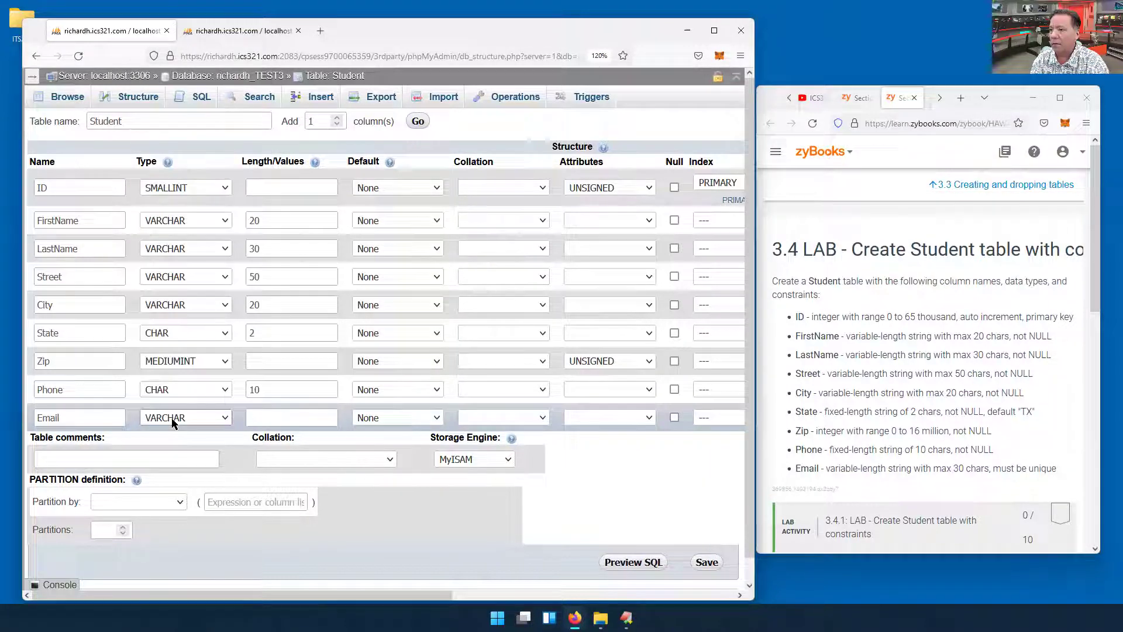
pyautogui.click(285, 419)
pyautogui.write('3')
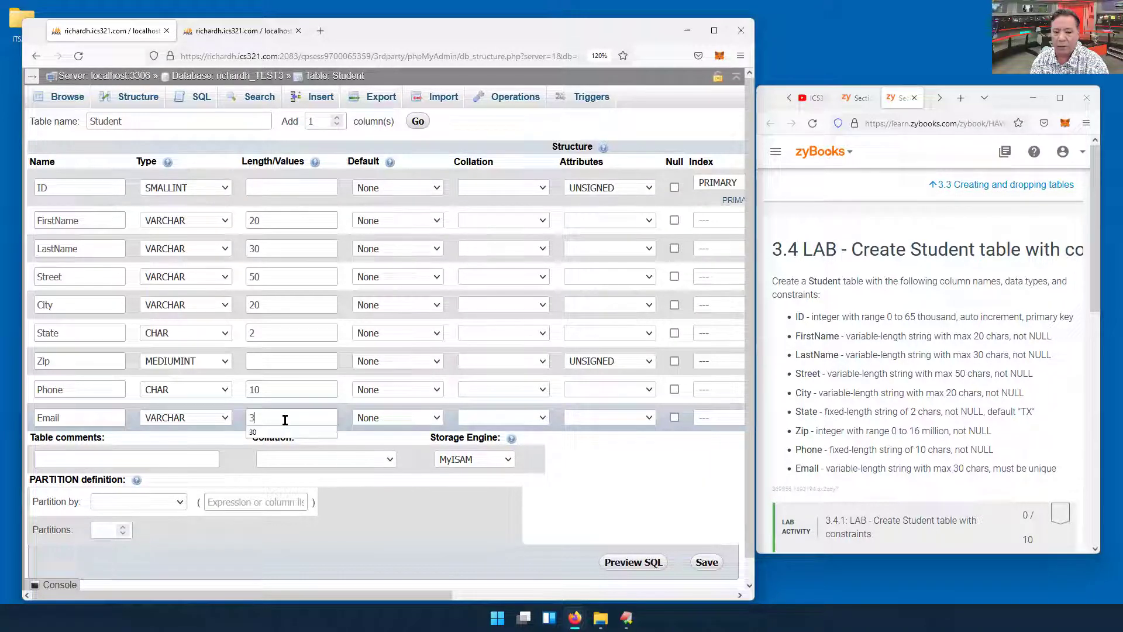
pyautogui.write('0')
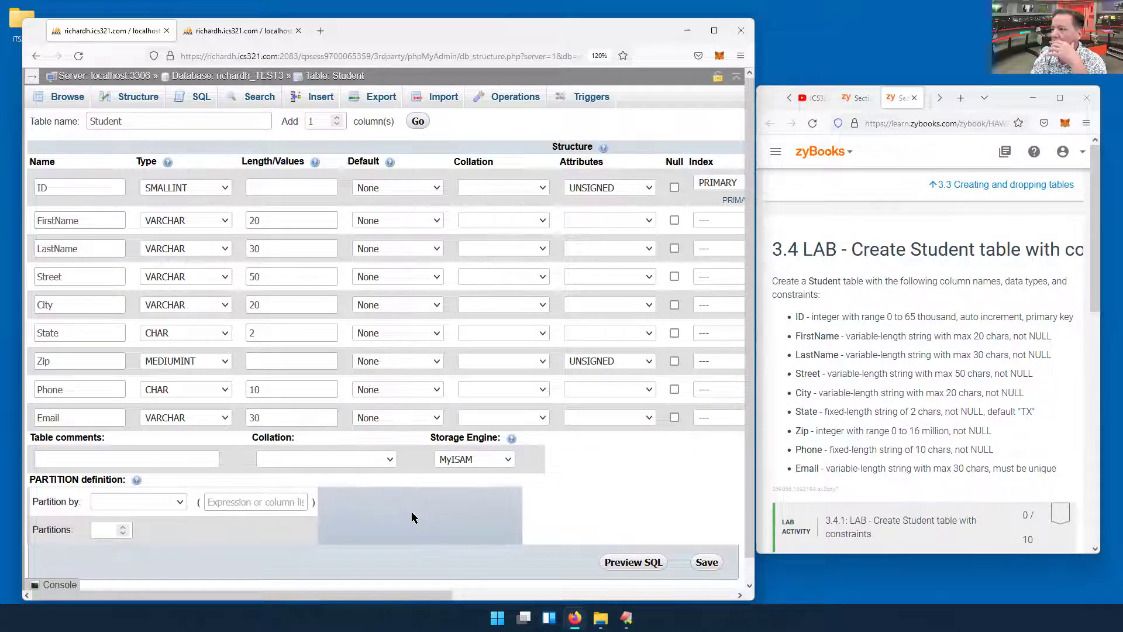
# Step: Add a UNIQUE index on the Email column, leaving the index name and size blank
pyautogui.click(643, 419)
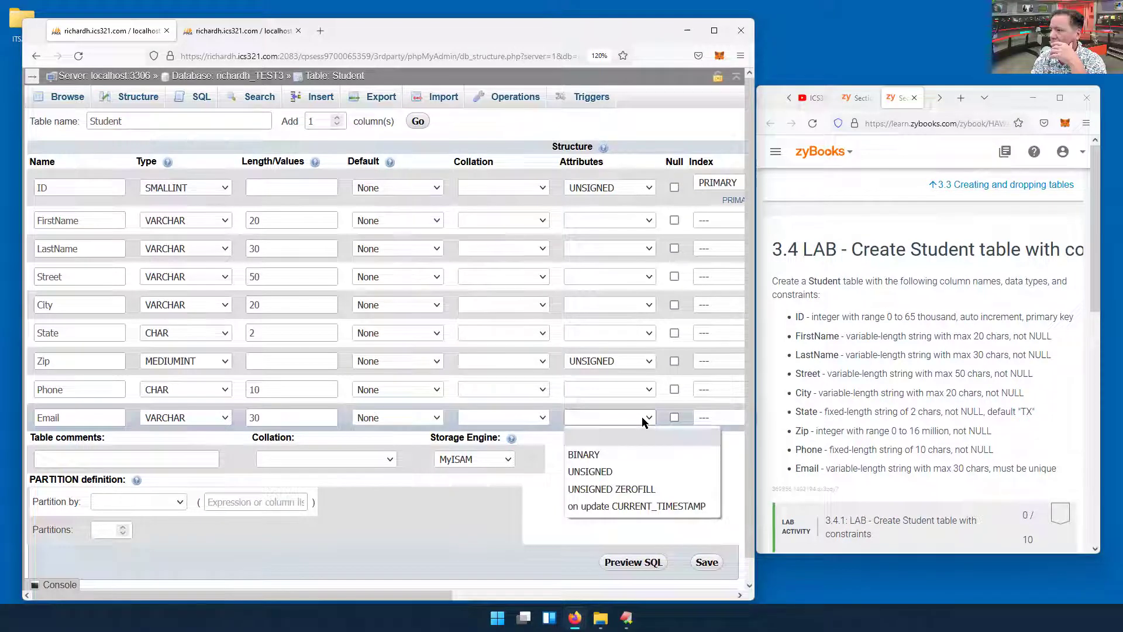
pyautogui.click(644, 419)
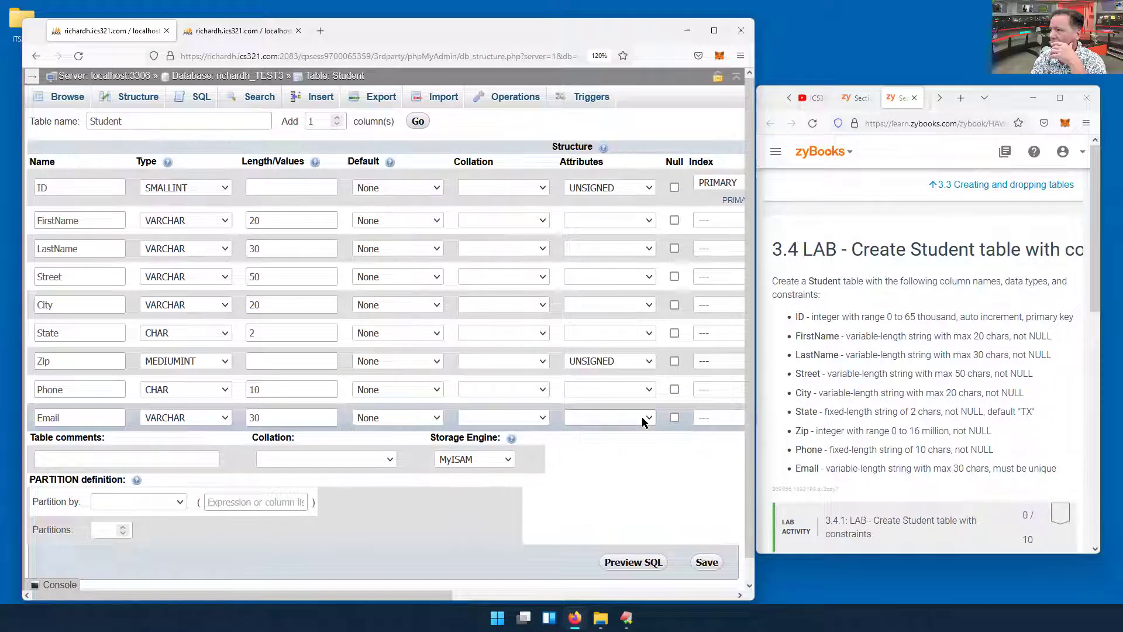
pyautogui.click(739, 595)
pyautogui.hscroll(8, 739, 595)
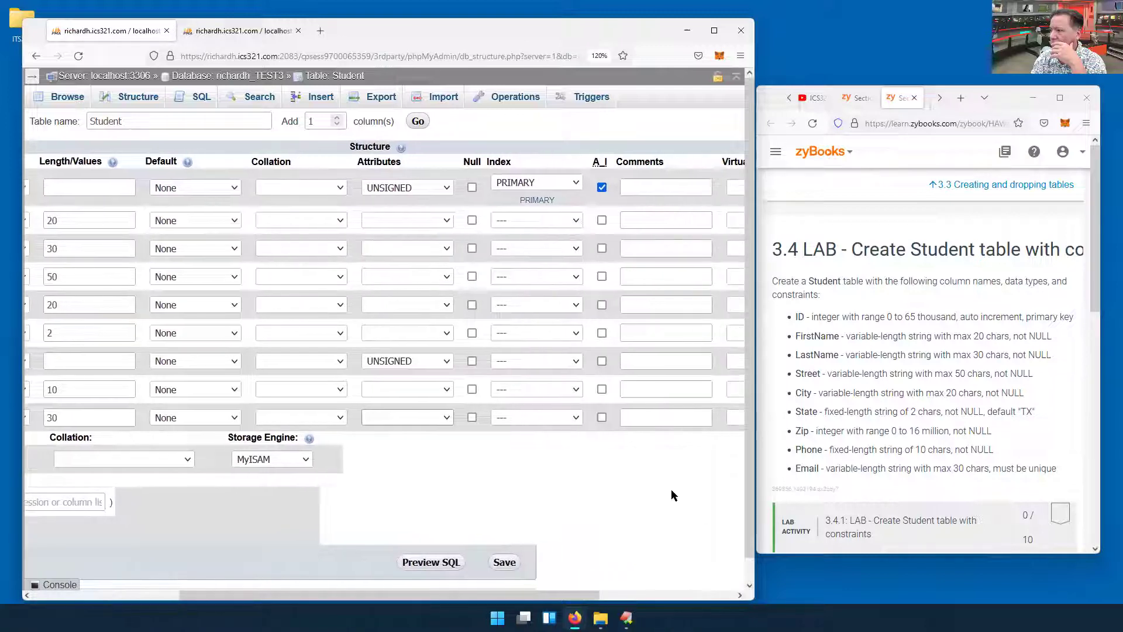
pyautogui.click(577, 418)
pyautogui.click(557, 472)
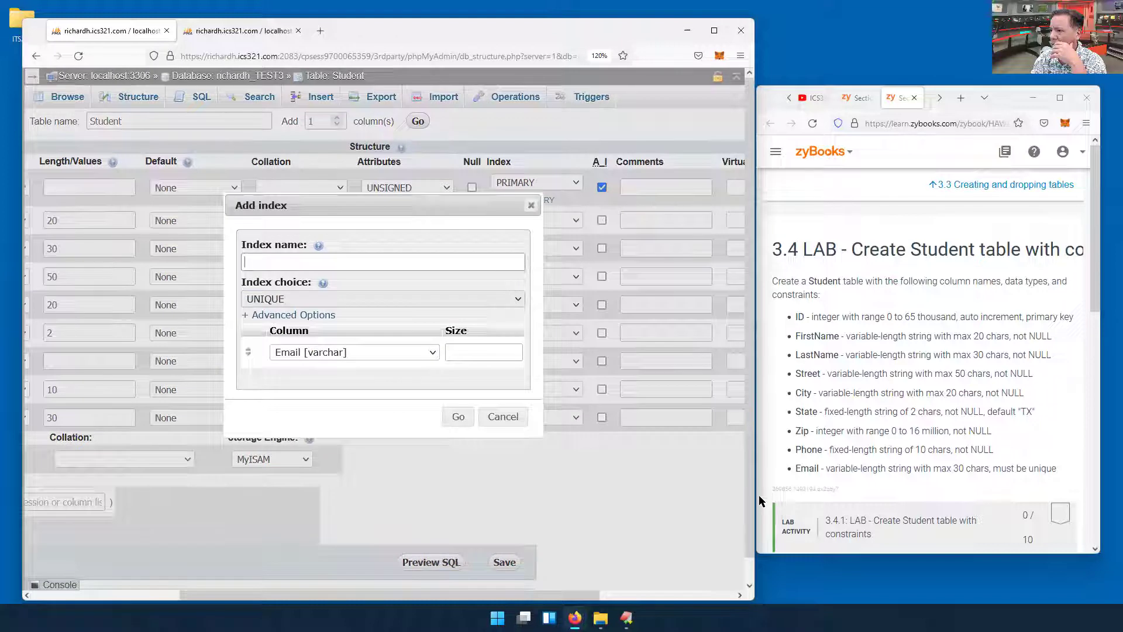
pyautogui.click(468, 414)
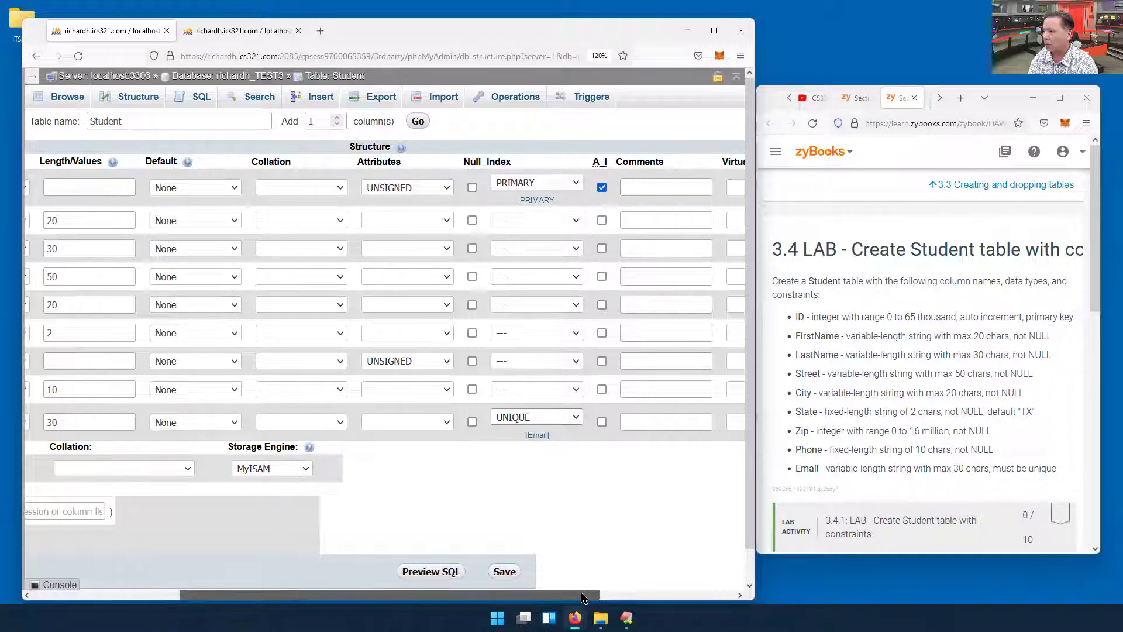
# Step: Save the Student table definition and widen the phpMyAdmin browser window
pyautogui.moveTo(583, 597); pyautogui.dragTo(366, 591)
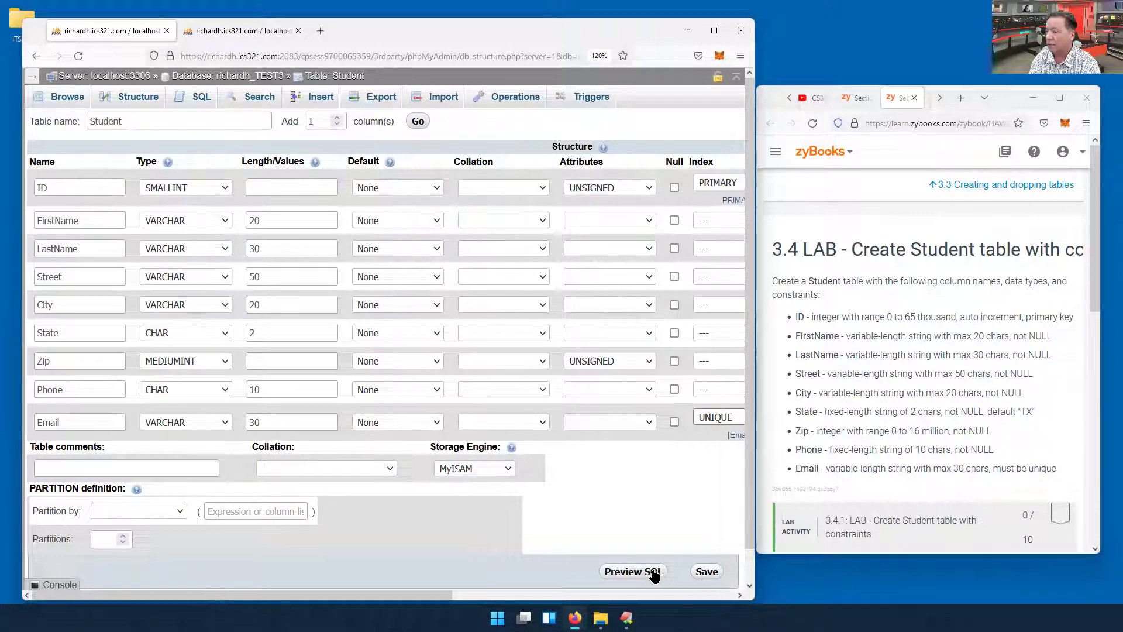
pyautogui.click(705, 573)
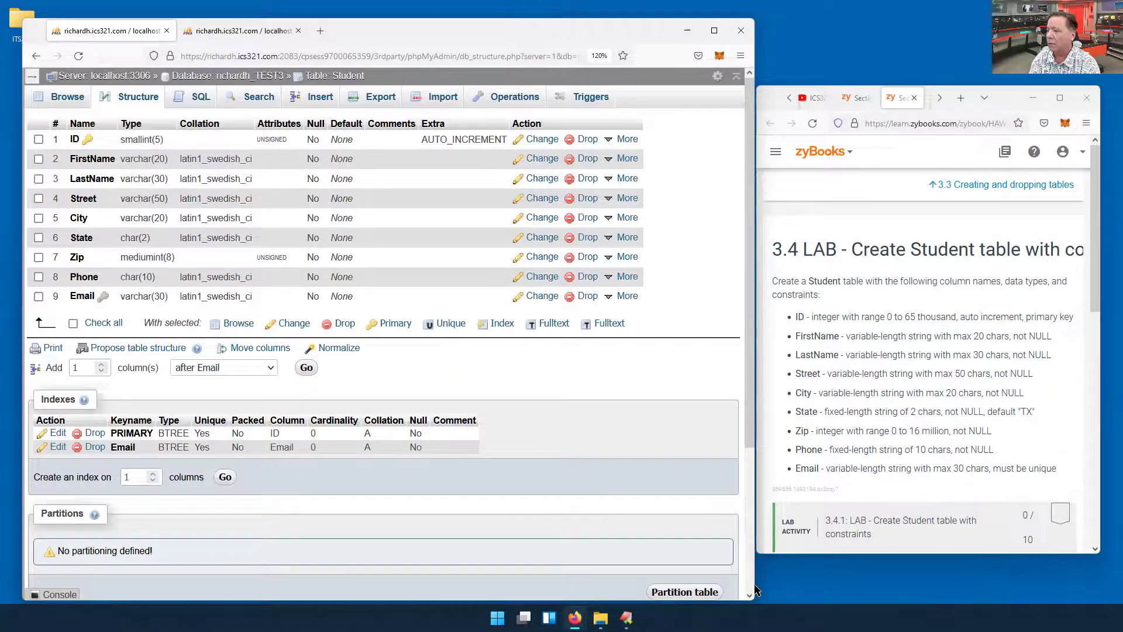
pyautogui.moveTo(756, 585); pyautogui.dragTo(863, 585)
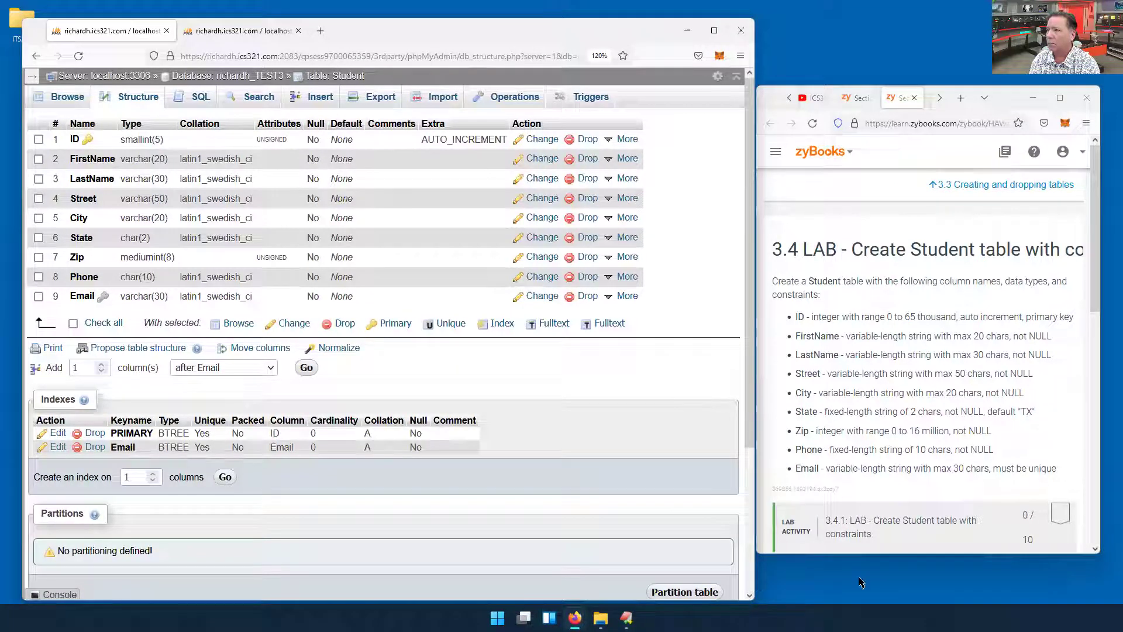
# Step: Export the Student table in SQL format using the custom method, with the output viewed as text
pyautogui.click(377, 97)
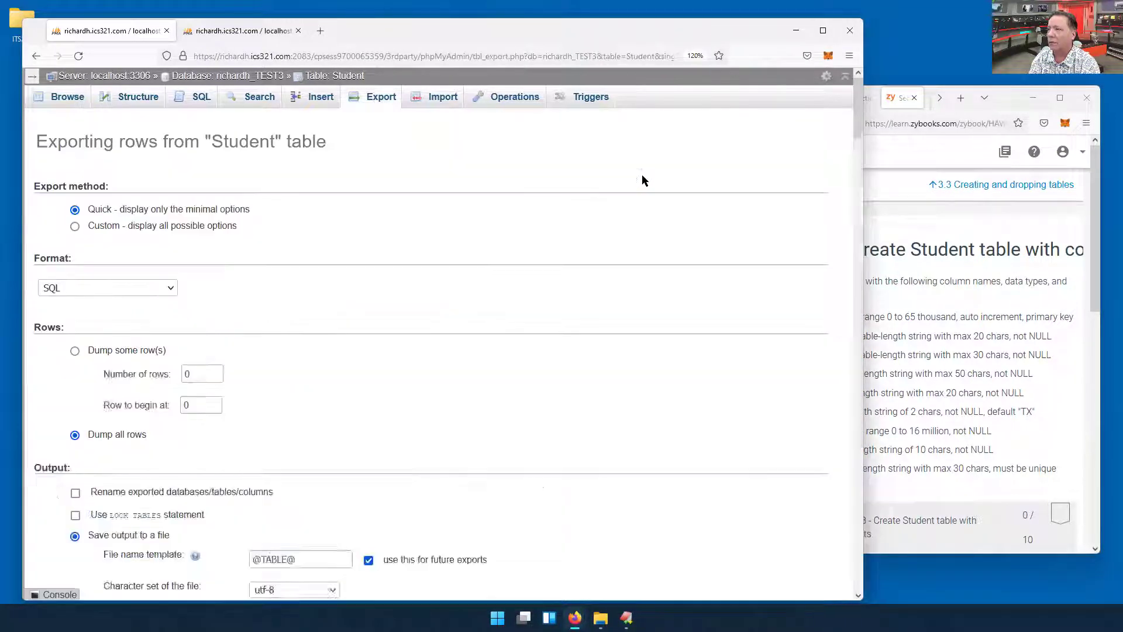
pyautogui.click(74, 226)
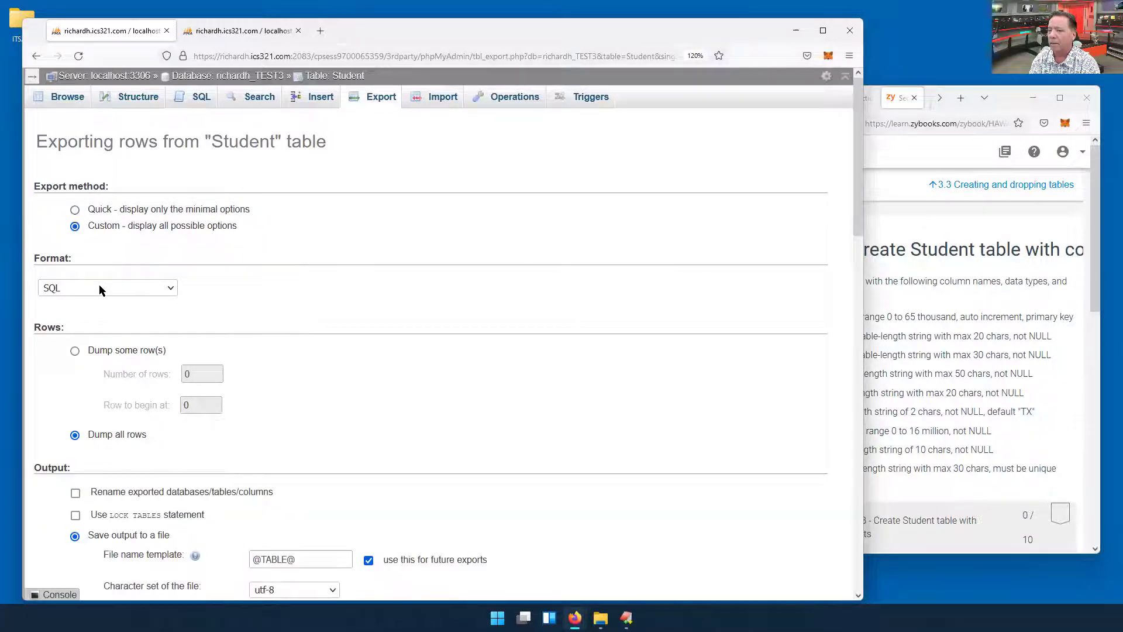
pyautogui.scroll(-5, 410, 377)
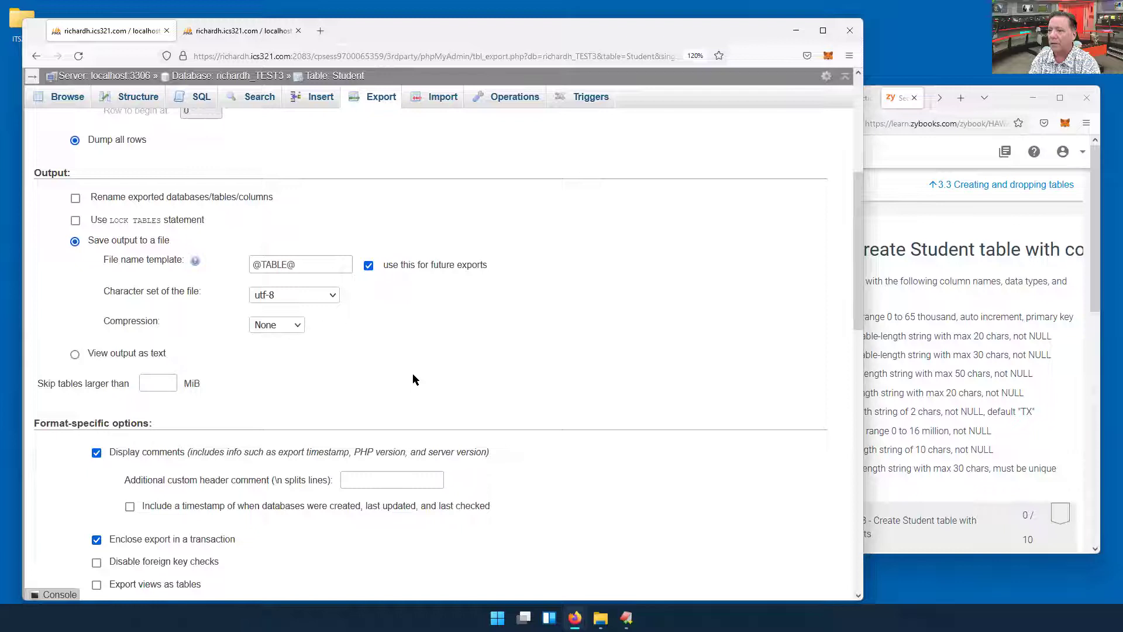
pyautogui.scroll(-1, 413, 375)
pyautogui.scroll(-1, 413, 379)
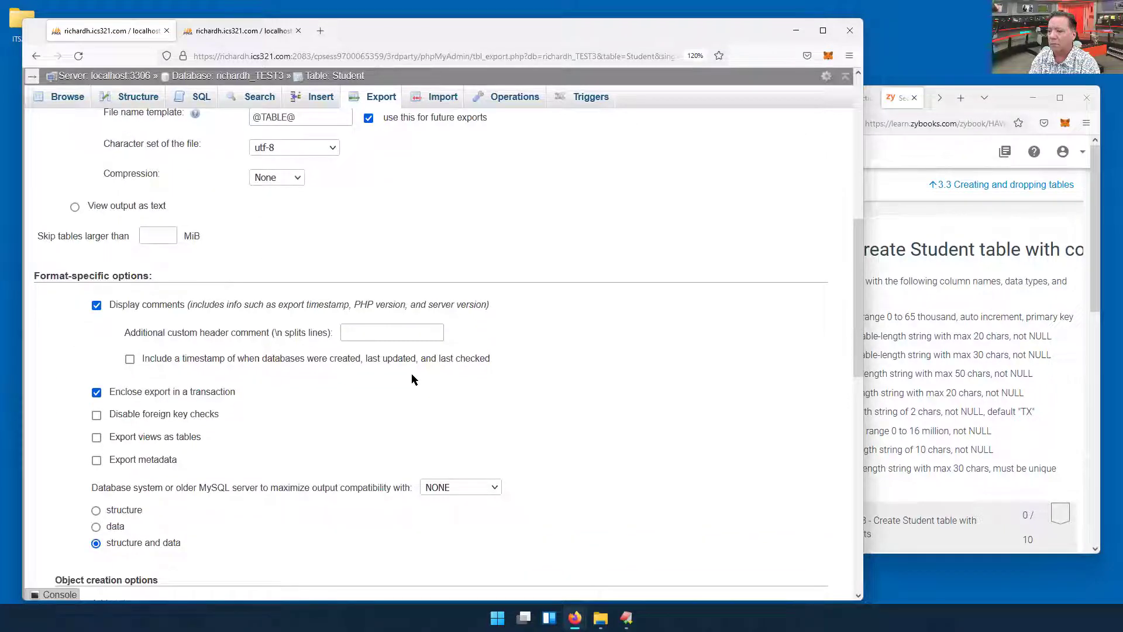
pyautogui.scroll(-1, 411, 379)
pyautogui.scroll(3, 412, 379)
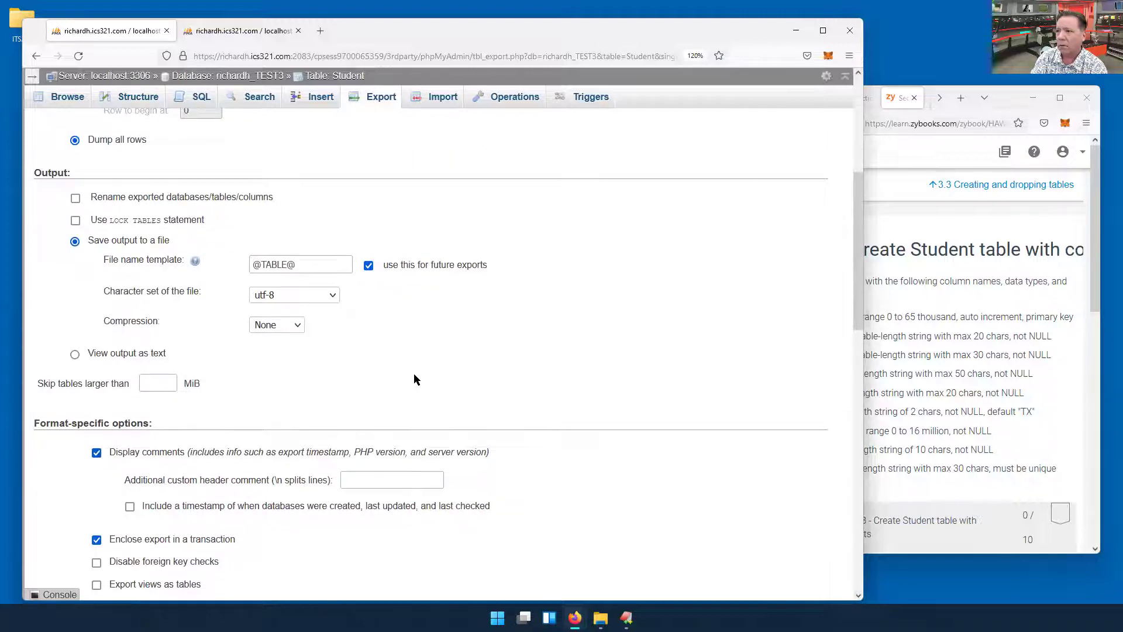
pyautogui.scroll(1, 413, 379)
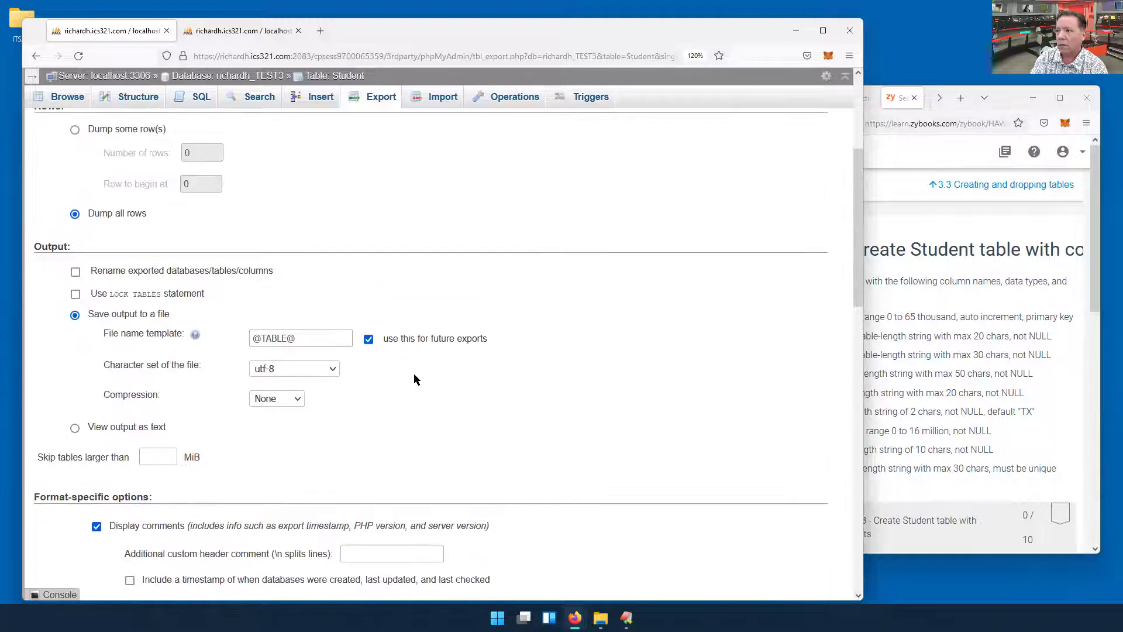
pyautogui.click(75, 428)
pyautogui.scroll(-15, 549, 453)
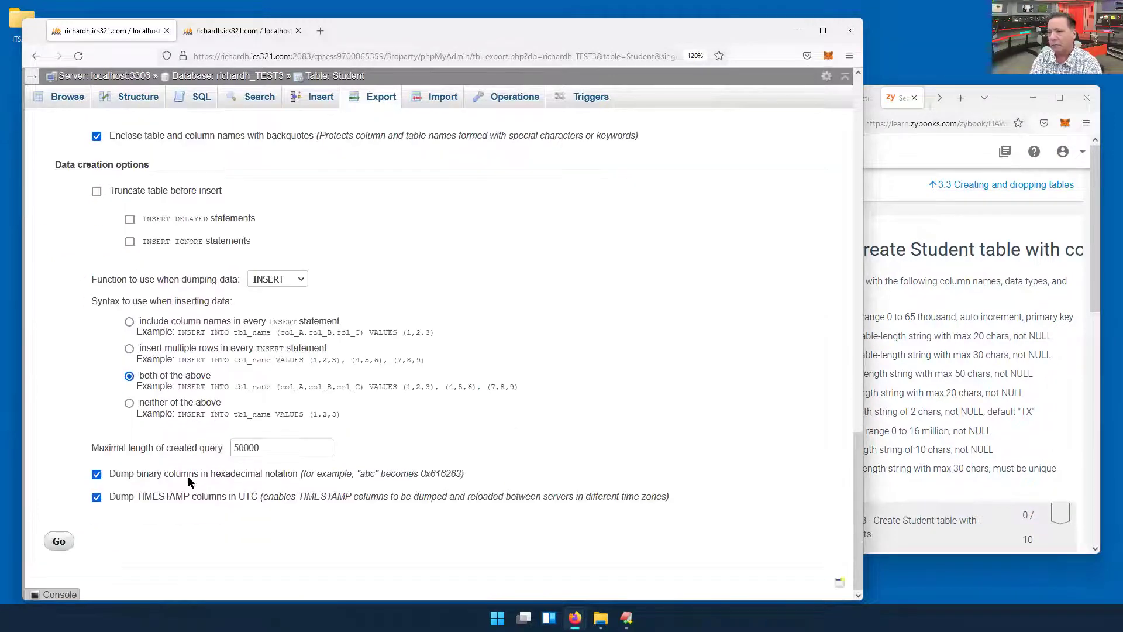
pyautogui.click(57, 540)
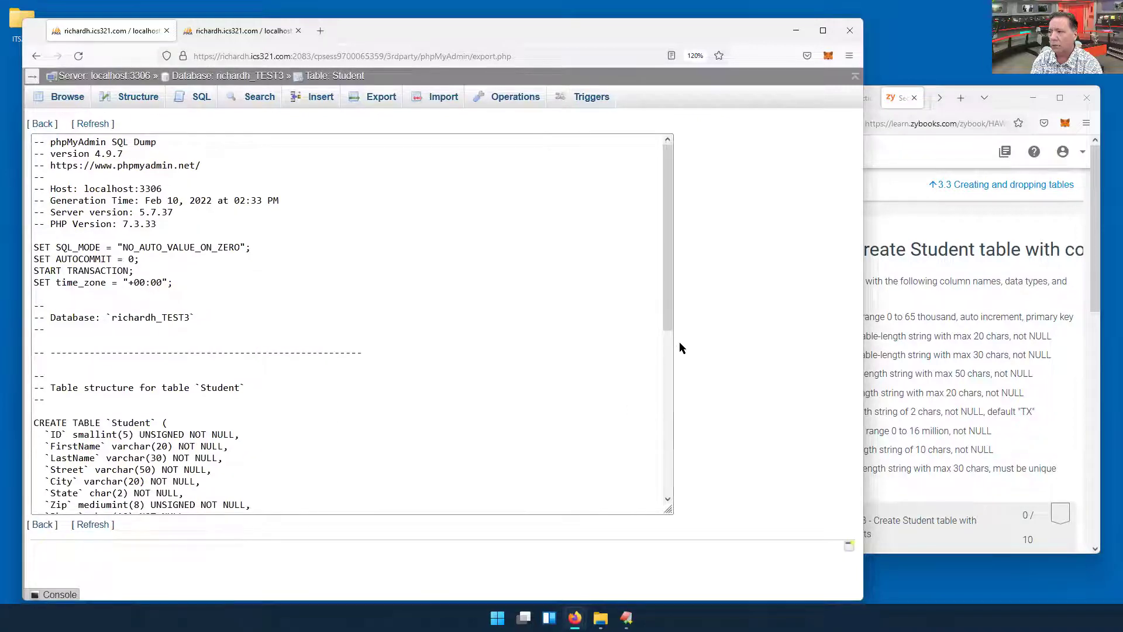
# Step: Copy the PRIMARY KEY (`ID`) clause from the ALTER TABLE statement into the CREATE TABLE statement after the Email column, separated by a comma
pyautogui.moveTo(667, 318); pyautogui.dragTo(671, 454)
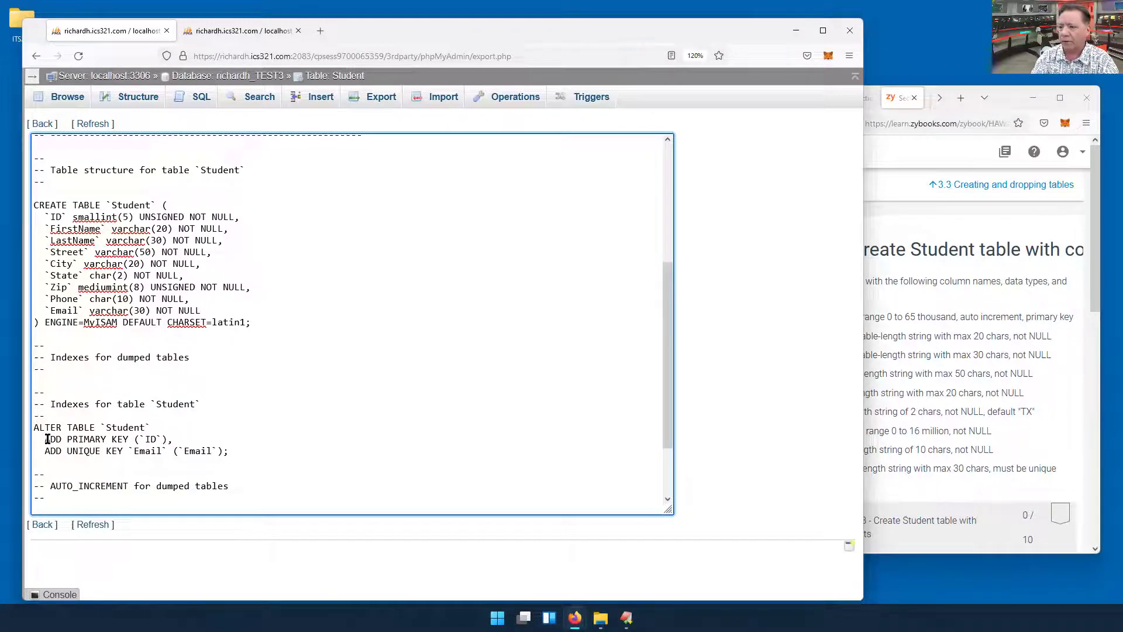
pyautogui.moveTo(68, 440); pyautogui.dragTo(180, 434)
pyautogui.hotkey('ctrl', 'c')
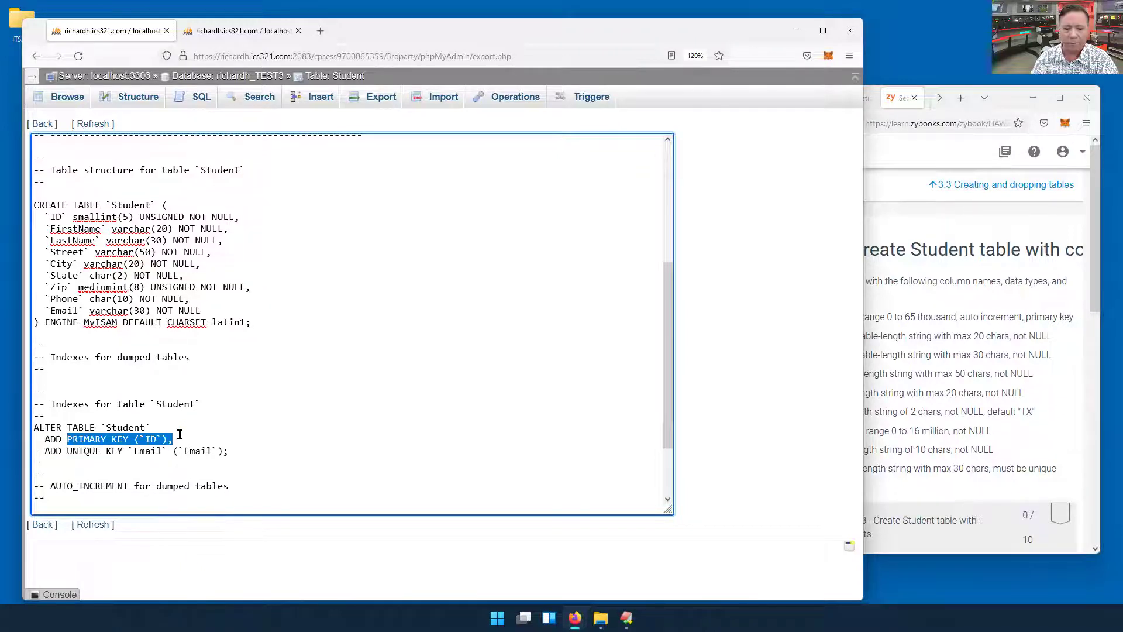
pyautogui.click(219, 311)
pyautogui.press('Return')
pyautogui.hotkey('ctrl', 'v')
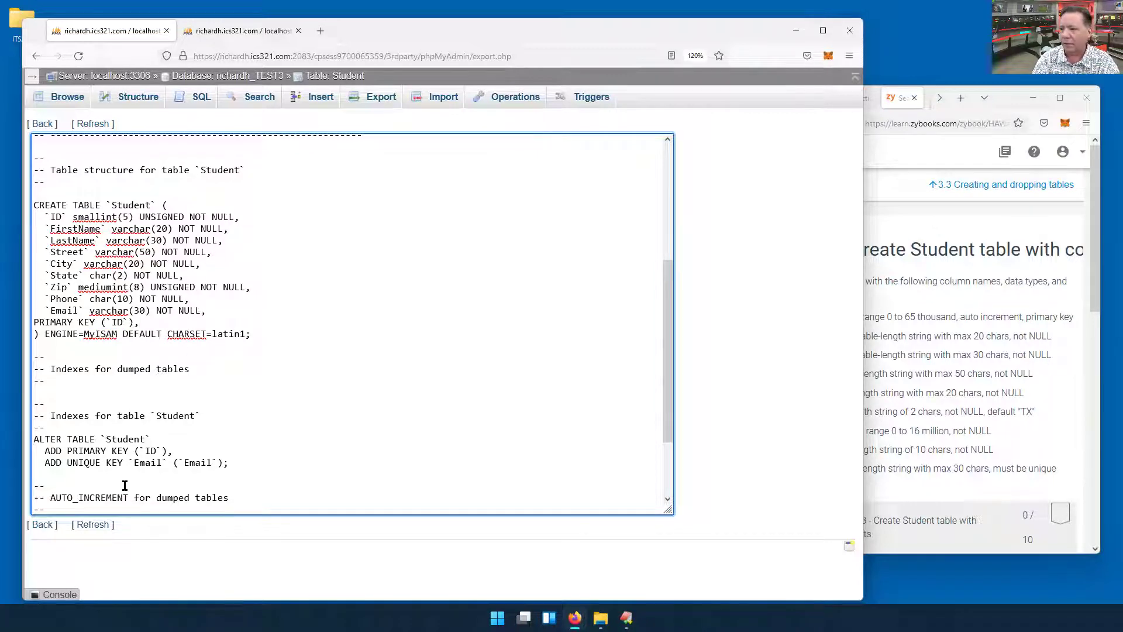
# Step: Copy the UNIQUE KEY `Email` (`Email`) clause into the CREATE TABLE statement, directly after the primary key clause
pyautogui.moveTo(68, 462); pyautogui.dragTo(222, 465)
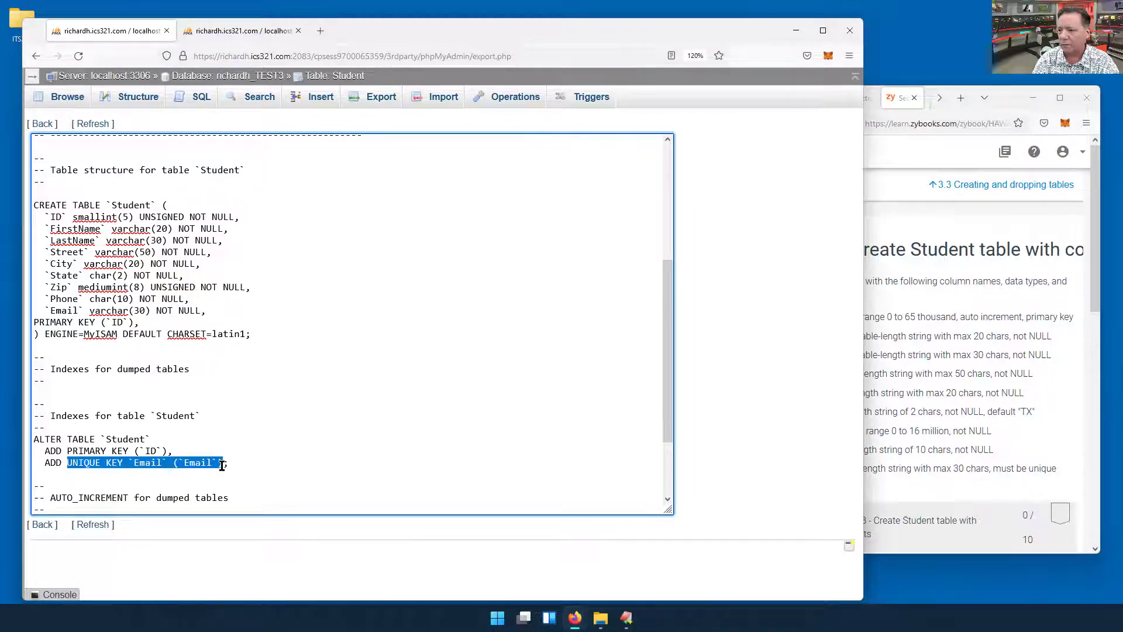
pyautogui.hotkey('ctrl', 'c')
pyautogui.click(164, 321)
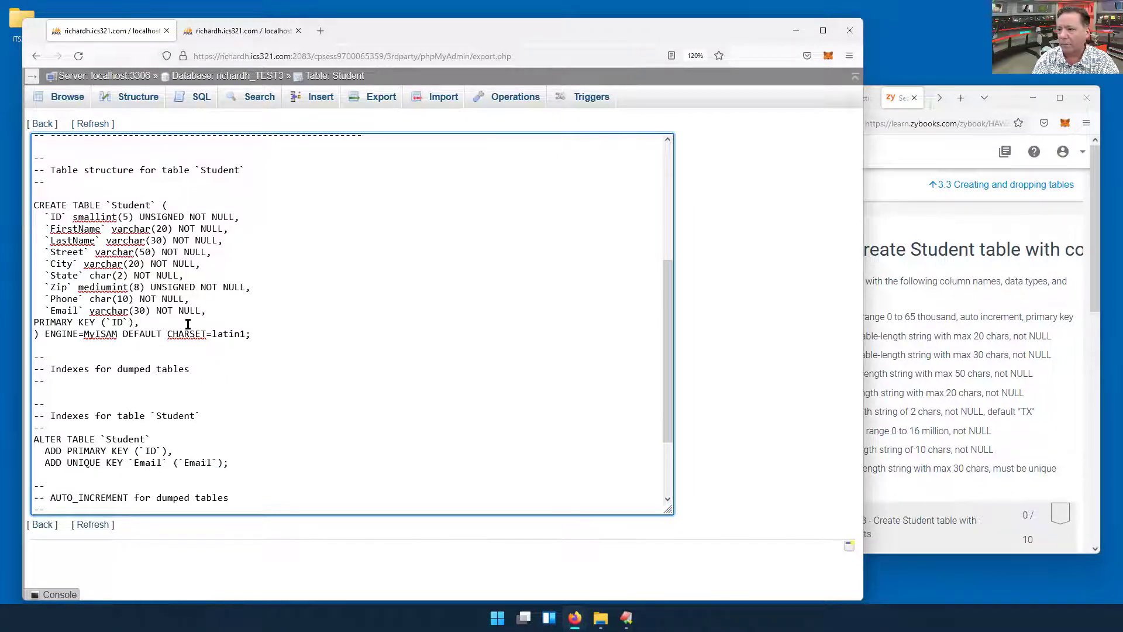
pyautogui.hotkey('ctrl', 'v')
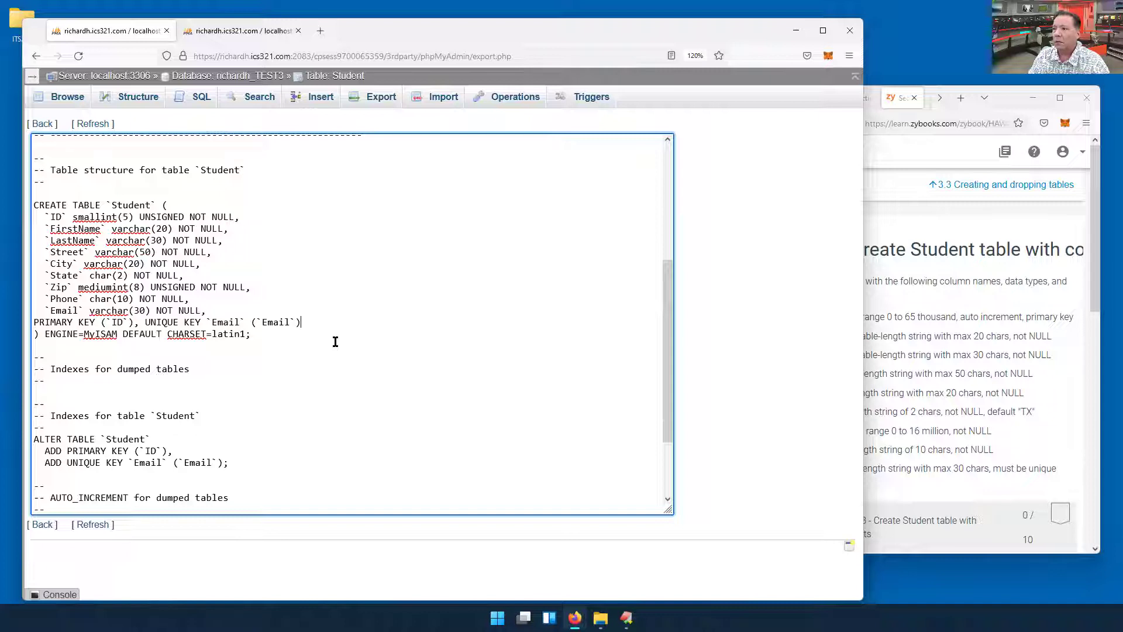
# Step: Copy AUTO_INCREMENT from the final ALTER TABLE statement to the end of the ID column definition in CREATE TABLE
pyautogui.scroll(-2, 335, 342)
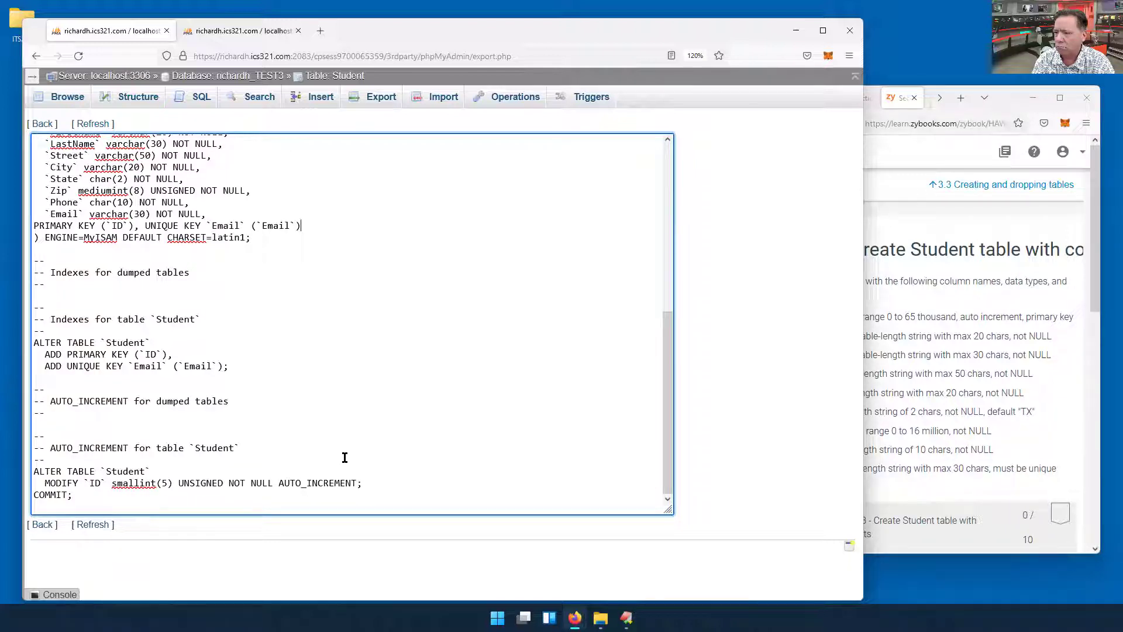
pyautogui.scroll(2, 344, 457)
pyautogui.scroll(-2, 345, 458)
pyautogui.moveTo(230, 482); pyautogui.dragTo(355, 479)
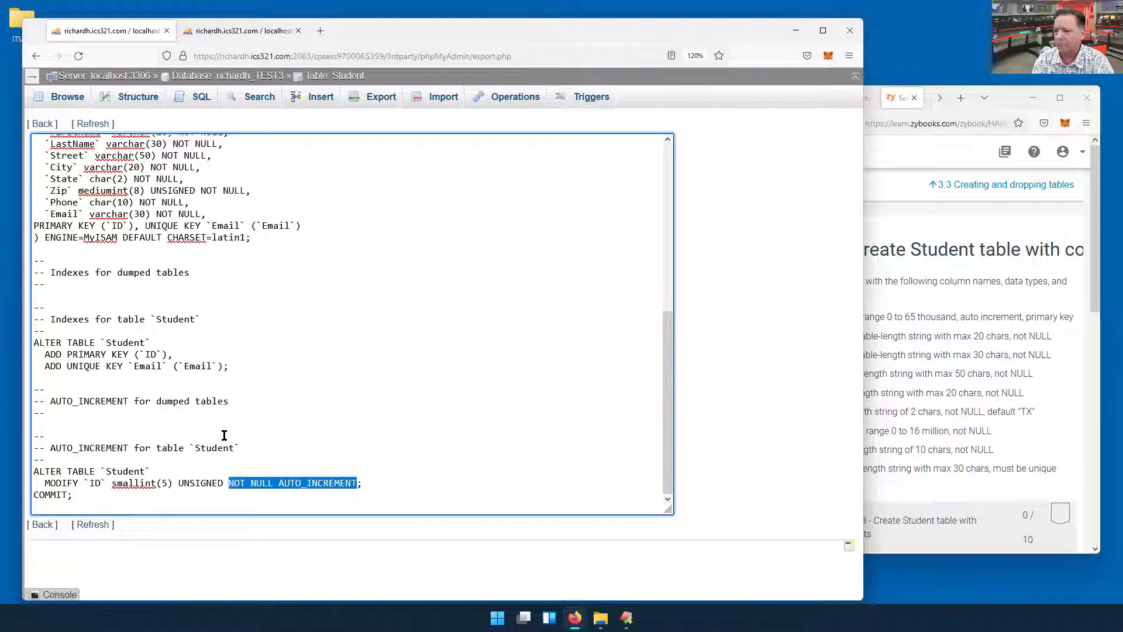
pyautogui.scroll(4, 281, 387)
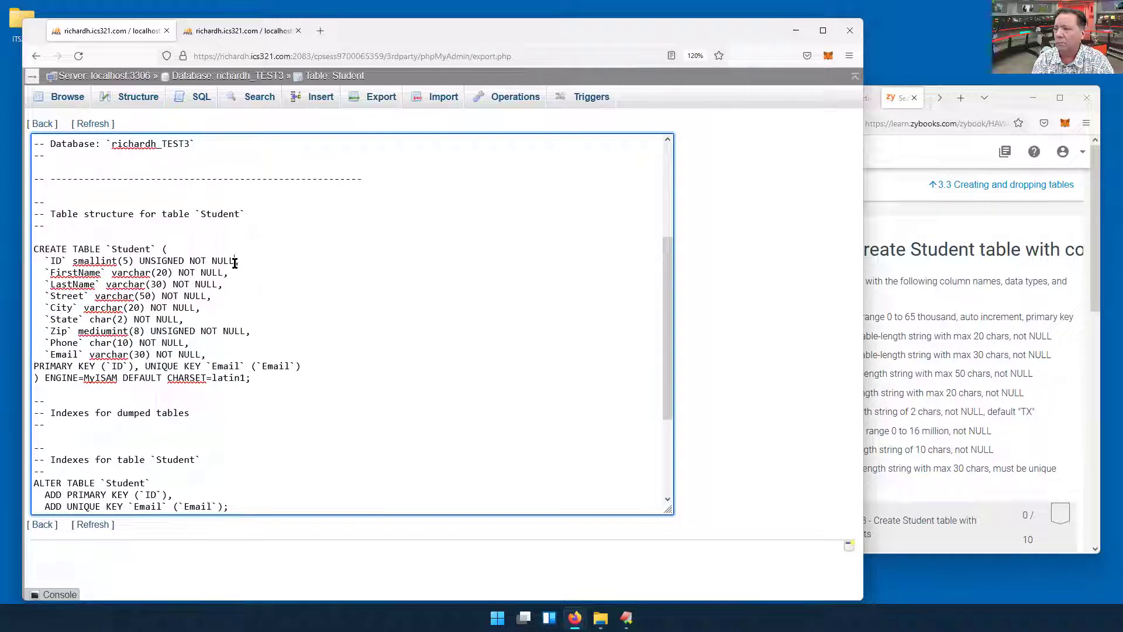
pyautogui.scroll(-4, 323, 279)
pyautogui.scroll(3, 322, 280)
pyautogui.scroll(-3, 322, 281)
pyautogui.scroll(4, 322, 284)
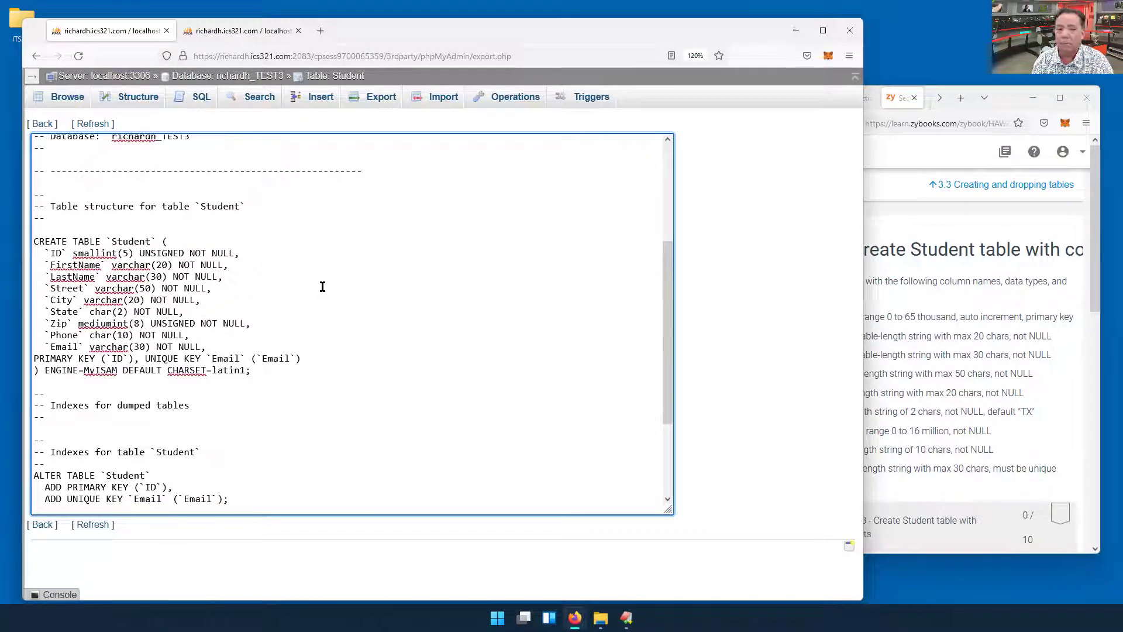
pyautogui.scroll(-4, 322, 286)
pyautogui.doubleClick(304, 482)
pyautogui.press('BackSpace')
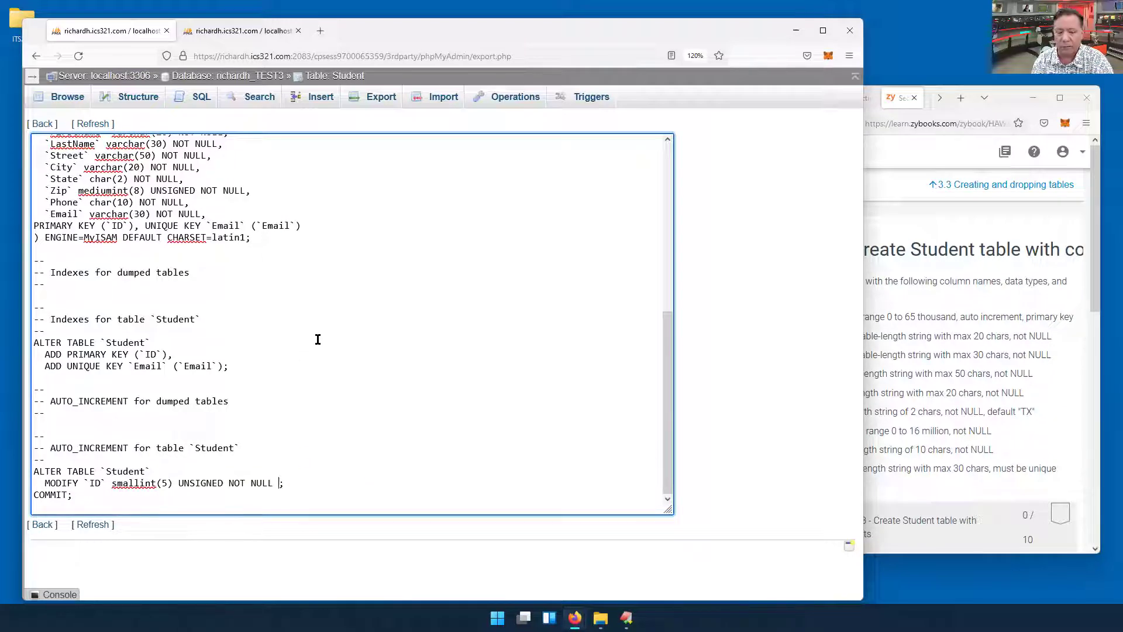
pyautogui.hotkey('ctrl', 'z')
pyautogui.scroll(6, 309, 352)
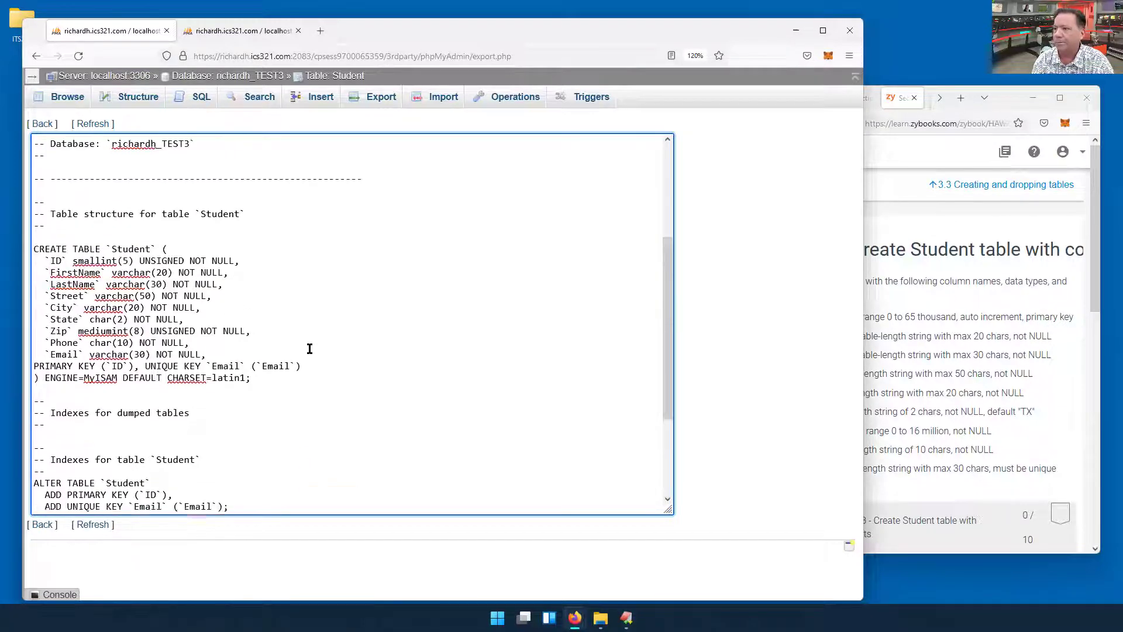
pyautogui.click(237, 331)
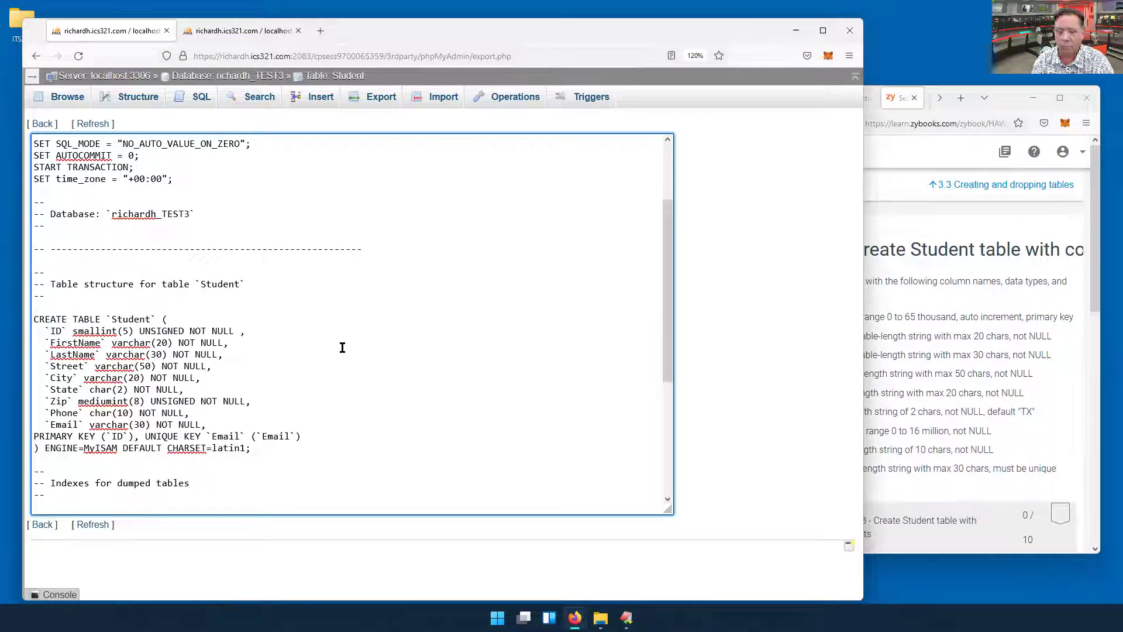
pyautogui.hotkey('ctrl', 'v')
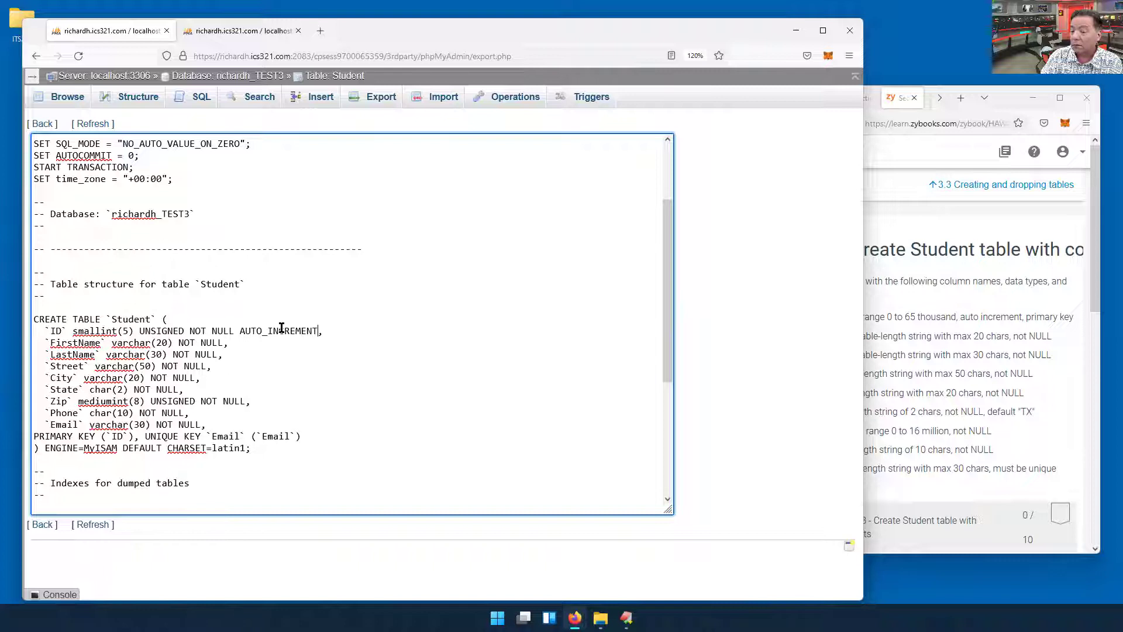
# Step: Remove ENGINE=MyISAM DEFAULT CHARSET=latin1 from the end of the CREATE TABLE statement, keeping the closing semicolon
pyautogui.scroll(-2, 320, 331)
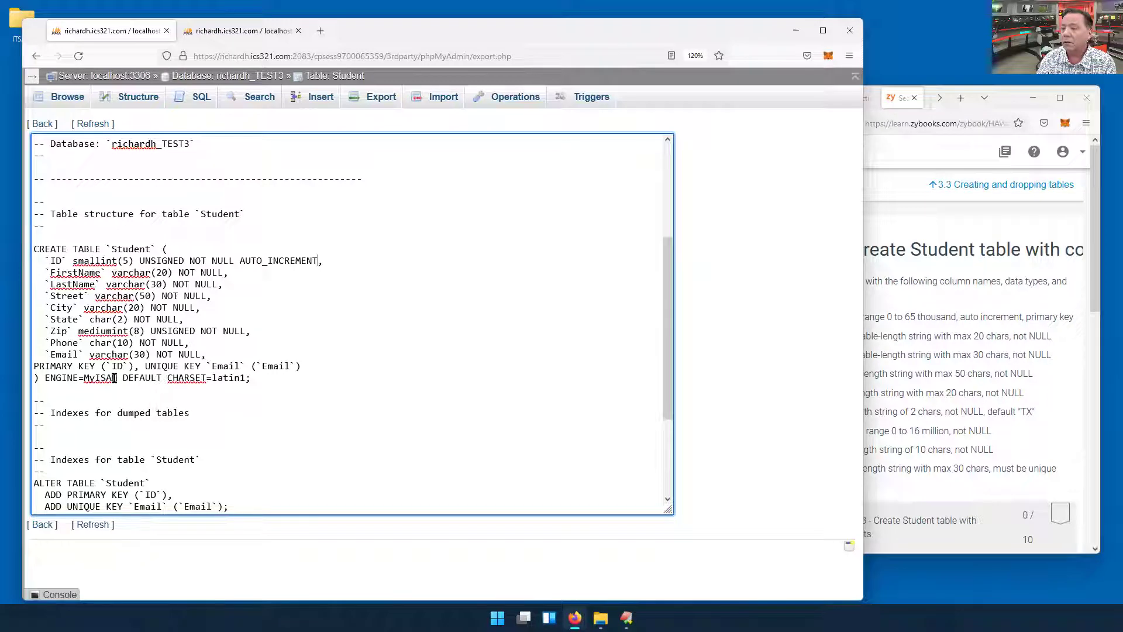
pyautogui.moveTo(42, 378); pyautogui.dragTo(241, 375)
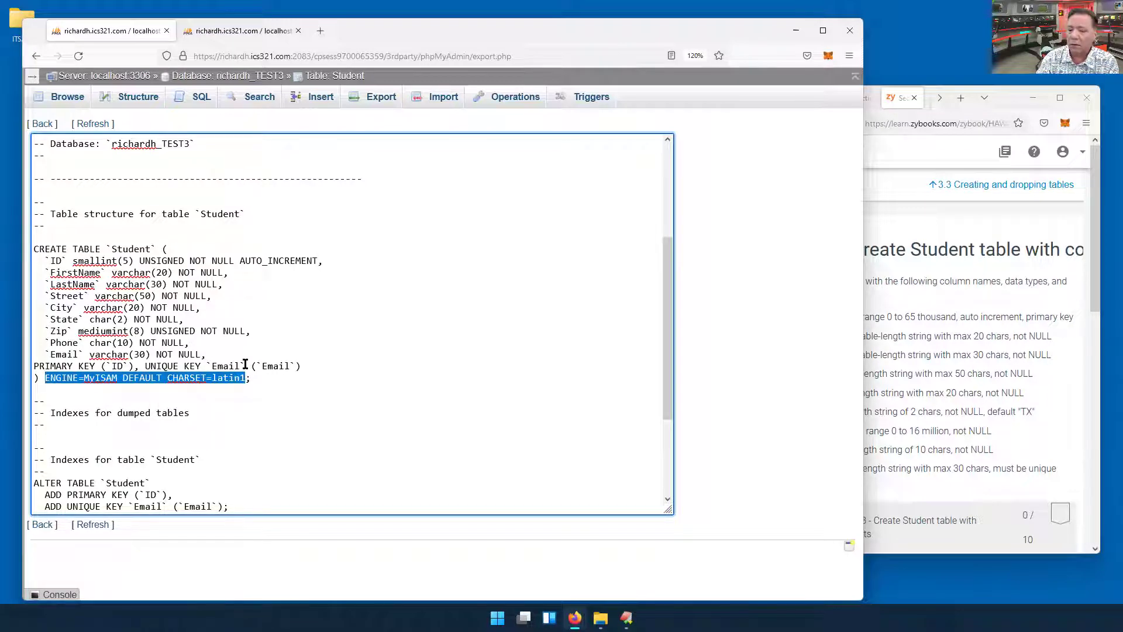
pyautogui.press('Delete')
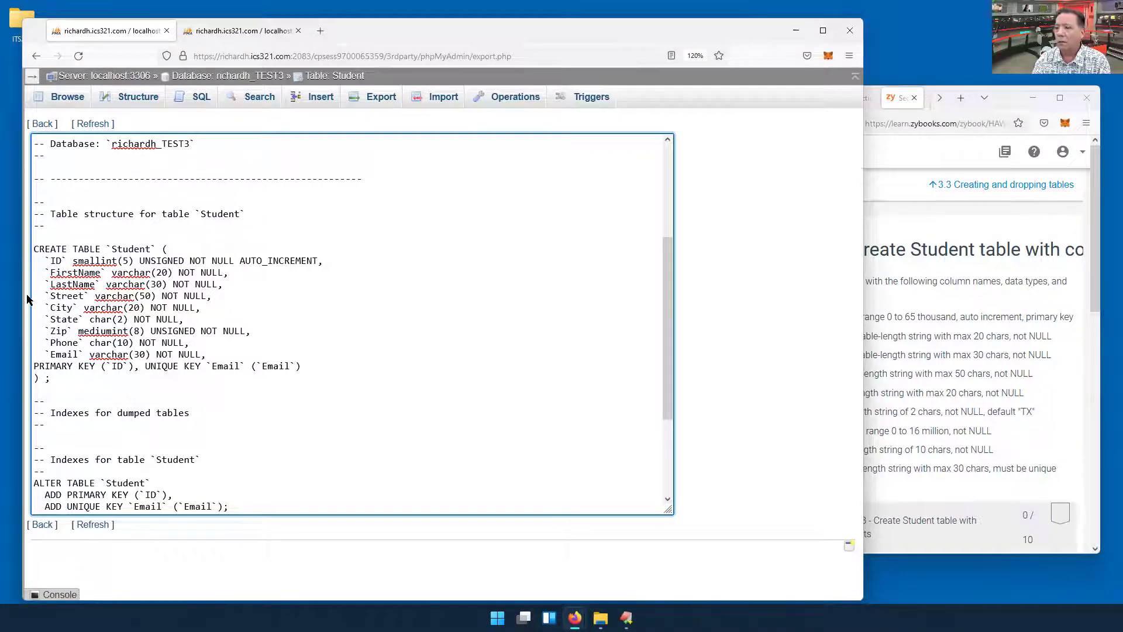
# Step: Copy the whole edited CREATE TABLE statement, switch to the zyBooks window, maximize it and paste the statement on line 2 of Main.sql
pyautogui.moveTo(32, 249); pyautogui.dragTo(51, 378)
pyautogui.press('super+c')
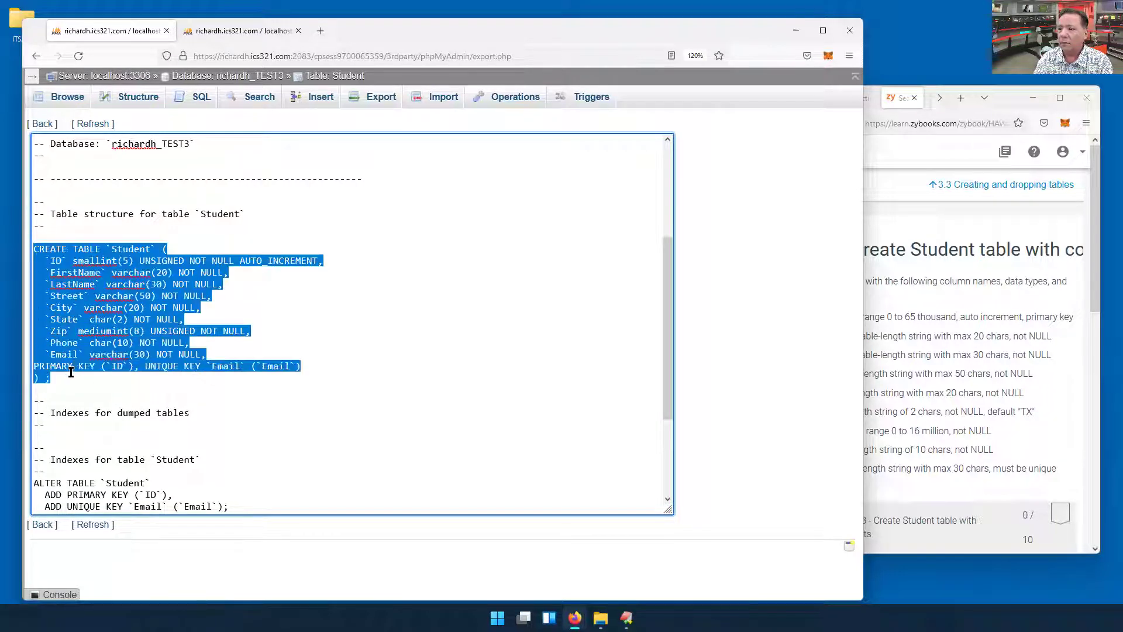
pyautogui.rightClick(105, 279)
pyautogui.click(134, 345)
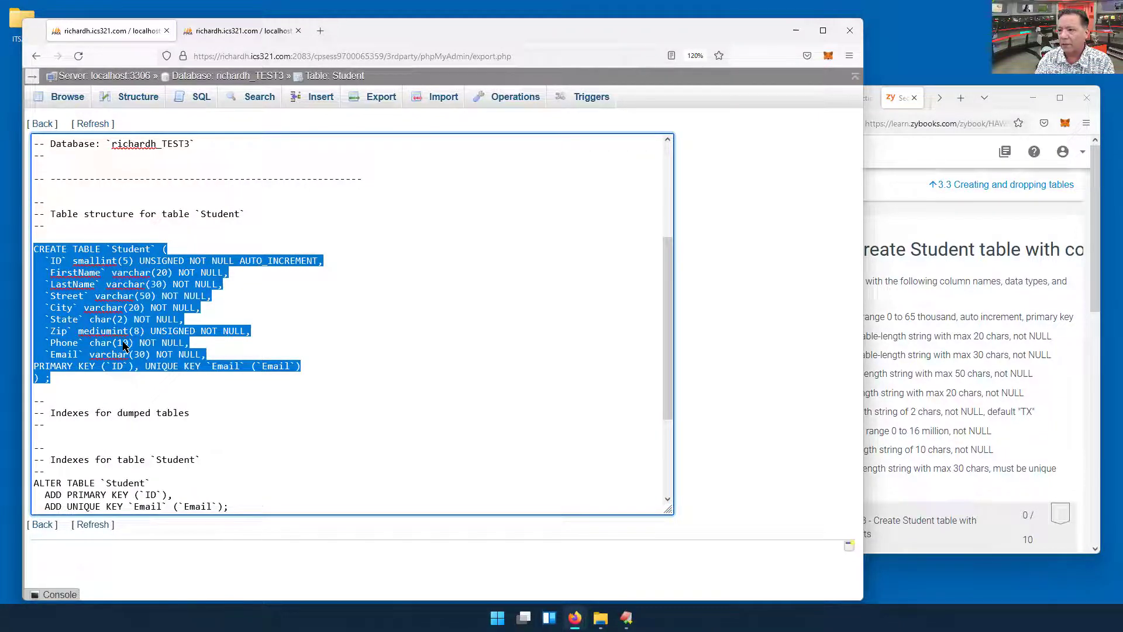
pyautogui.click(928, 230)
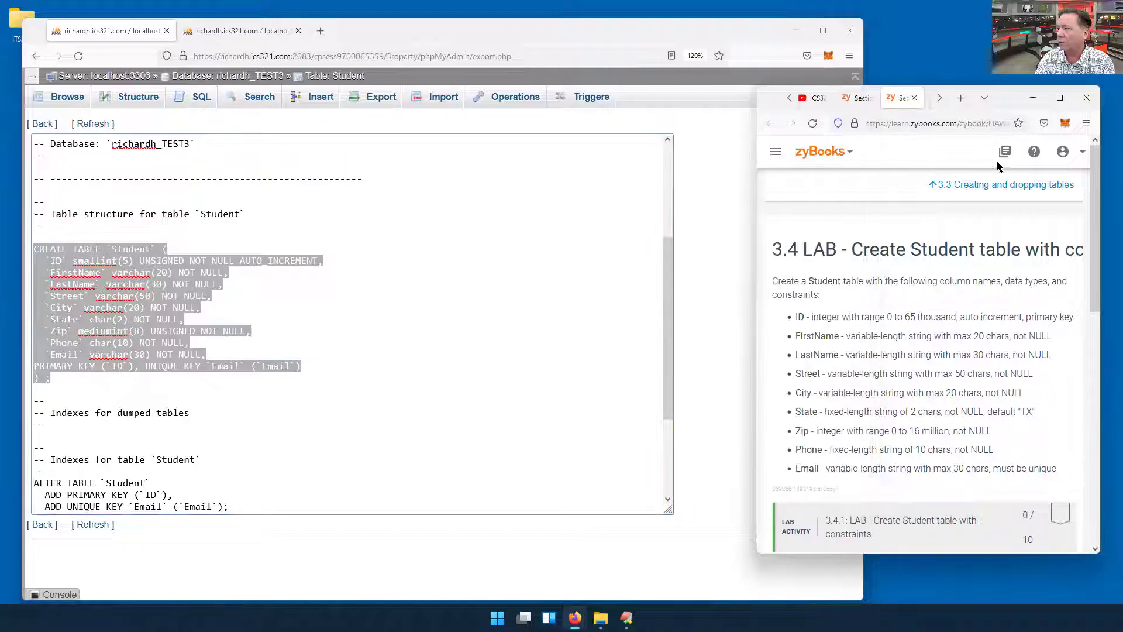
pyautogui.click(1060, 97)
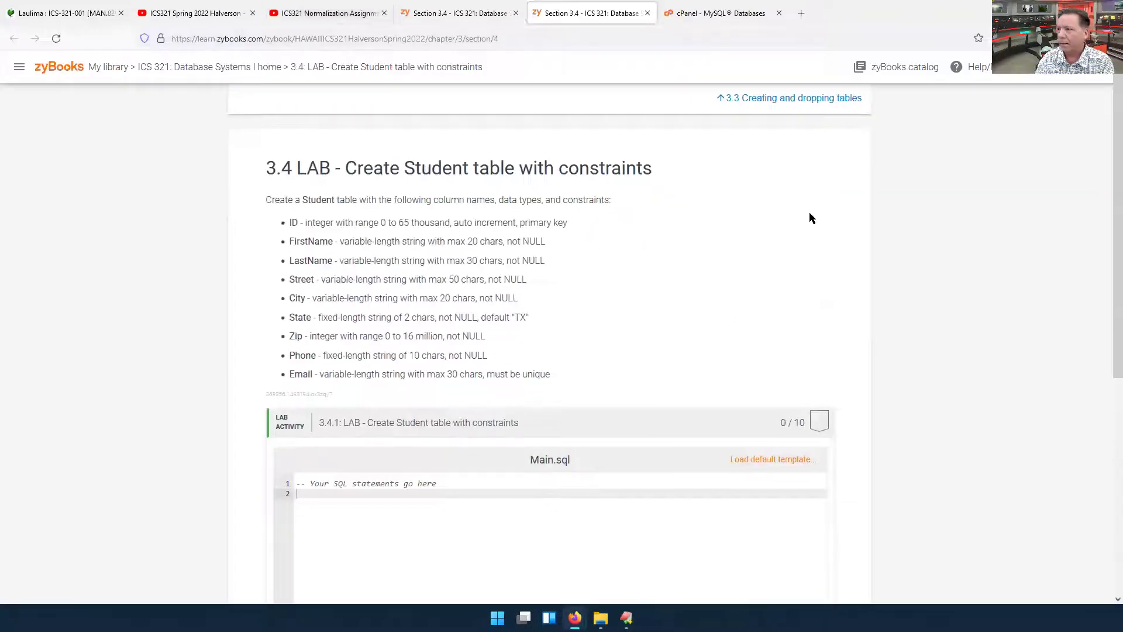
pyautogui.scroll(-3, 809, 214)
pyautogui.rightClick(361, 319)
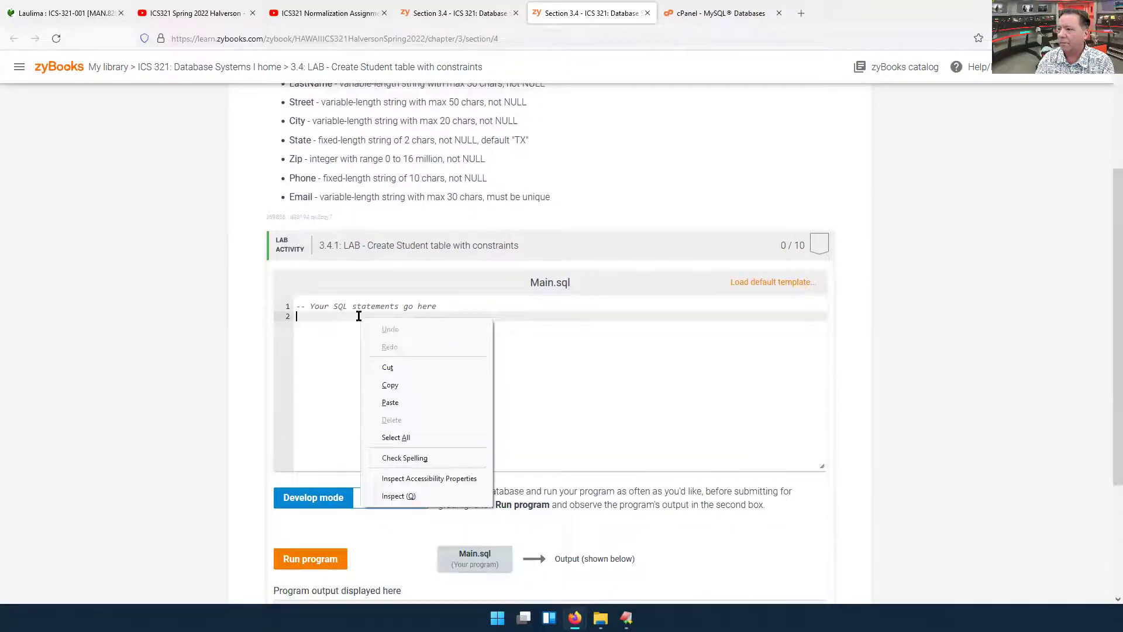
pyautogui.click(436, 401)
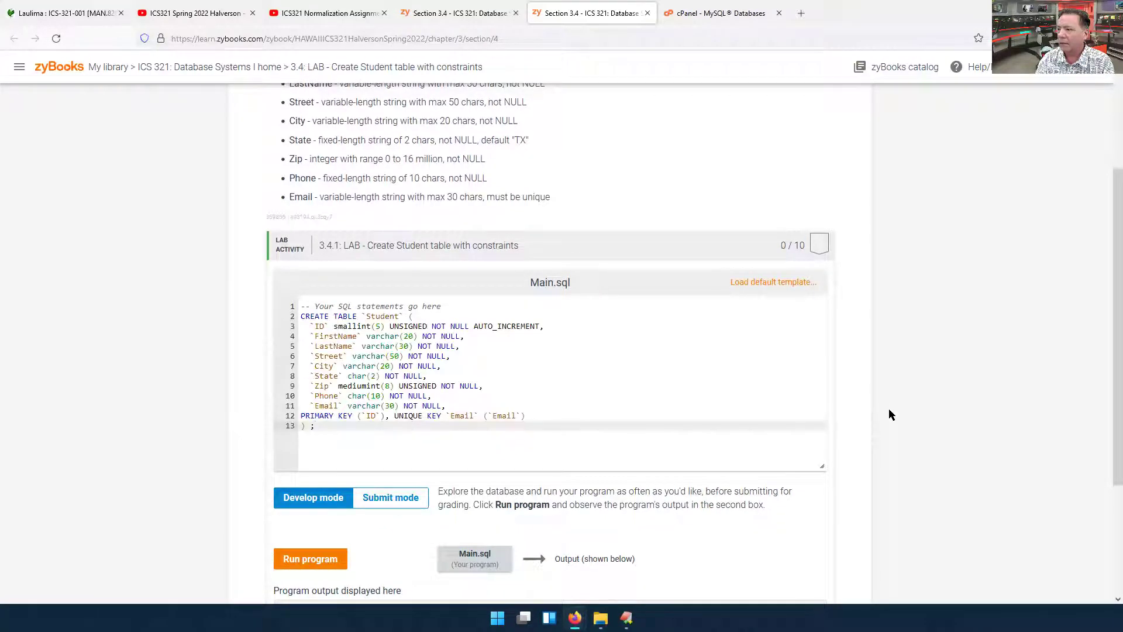
# Step: Switch lab 3.4.1 to Submit mode and submit the Main.sql program for grading
pyautogui.scroll(-2, 893, 400)
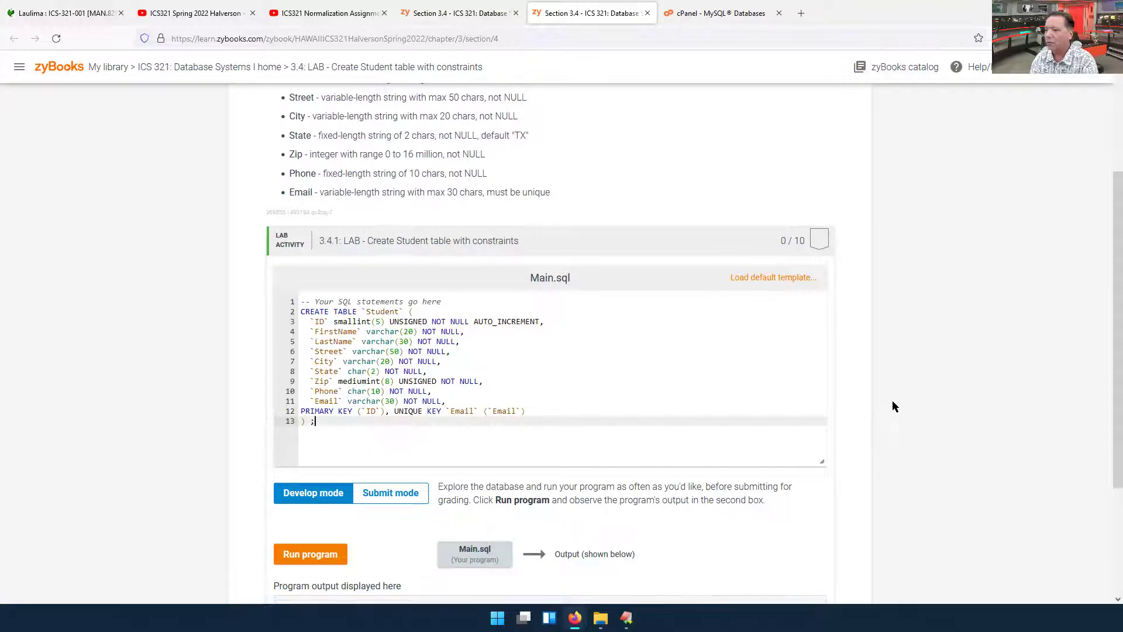
pyautogui.scroll(-1, 892, 406)
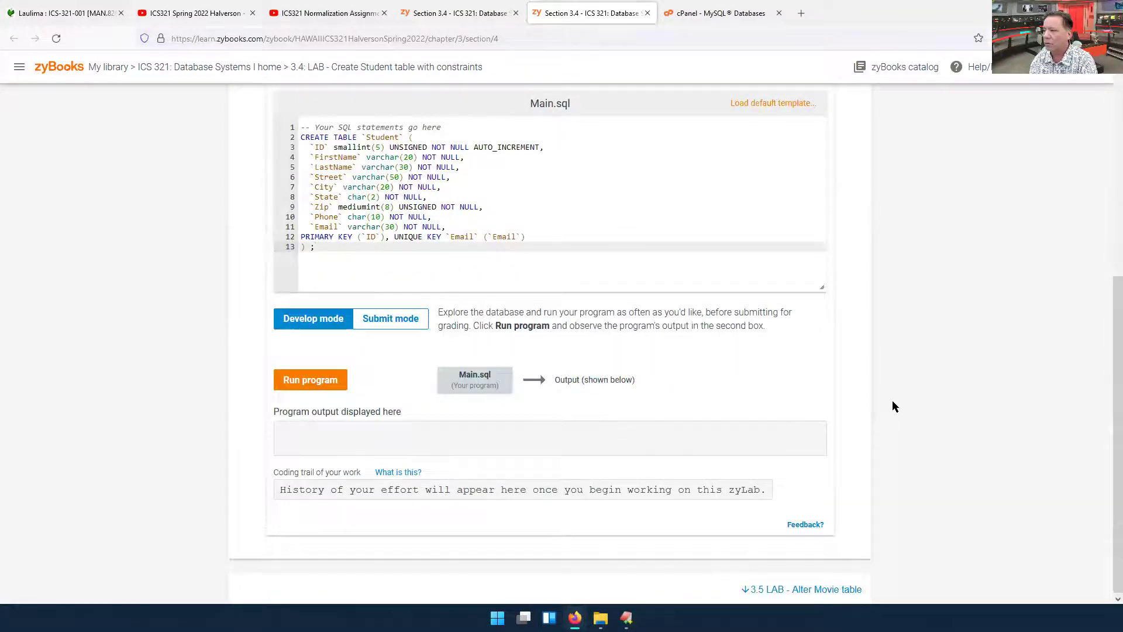
pyautogui.scroll(2, 892, 406)
pyautogui.scroll(1, 892, 402)
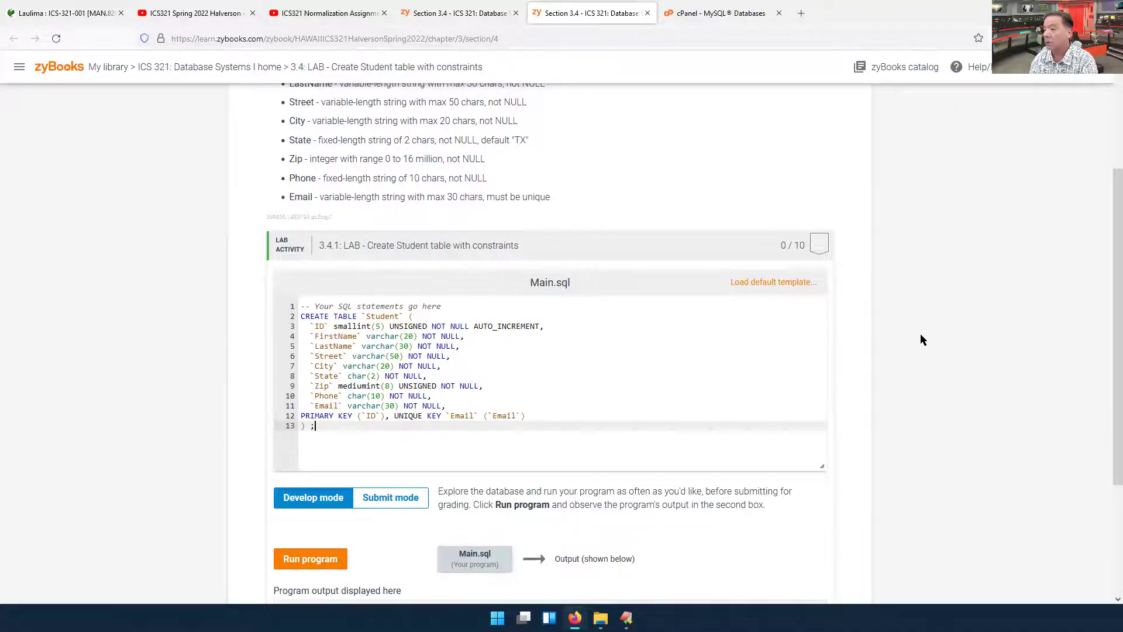
pyautogui.scroll(-2, 920, 338)
pyautogui.click(360, 383)
pyautogui.click(314, 430)
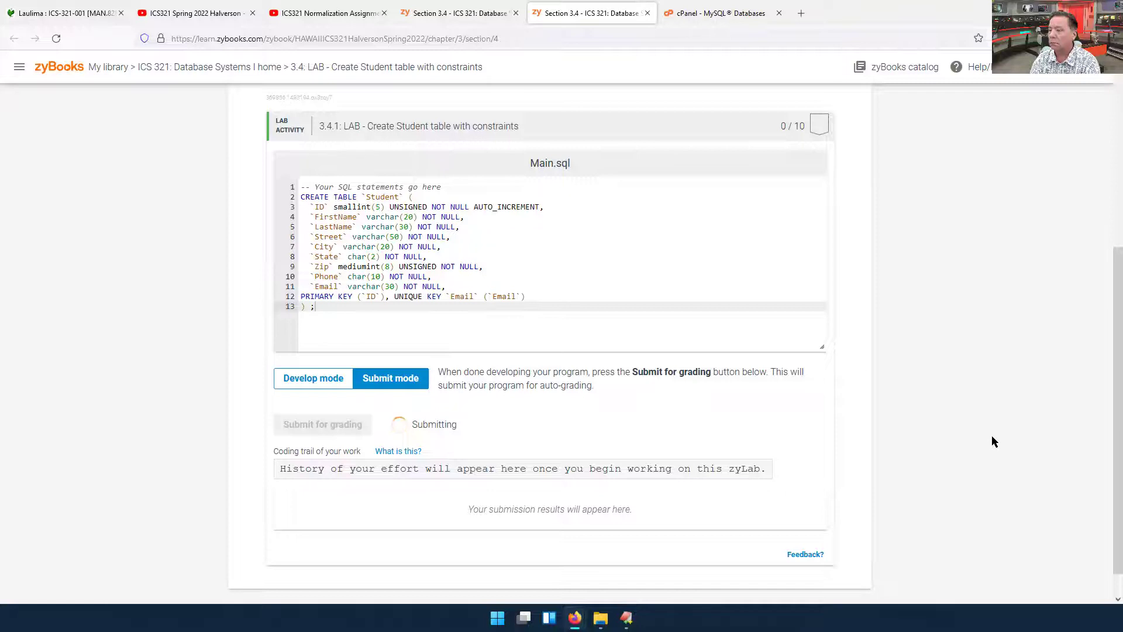
# Step: Examine the submission's total score and test results, comparing your result with the expected result for the failing State, Email and extra-column tests
pyautogui.scroll(-2, 992, 436)
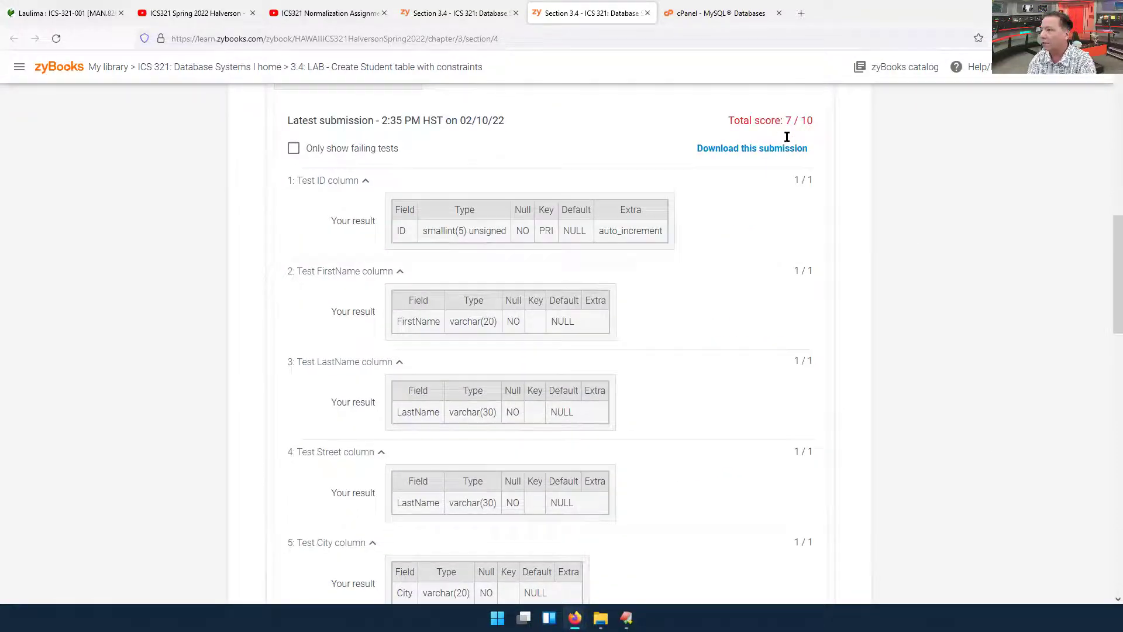
pyautogui.scroll(-5, 714, 227)
pyautogui.scroll(-1, 674, 233)
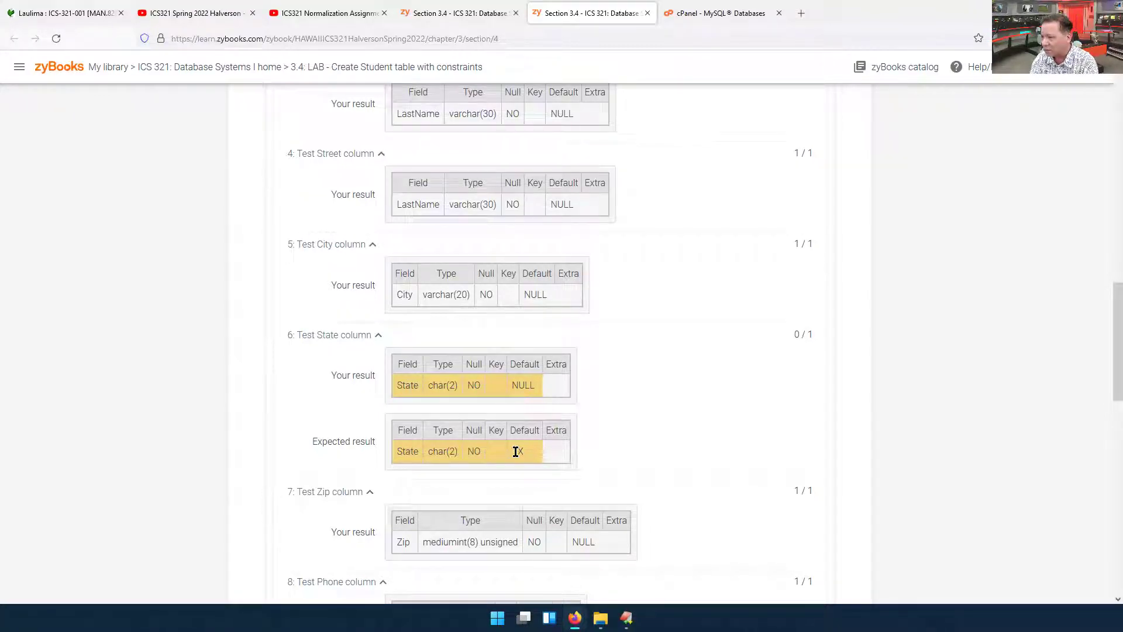
pyautogui.scroll(-4, 651, 443)
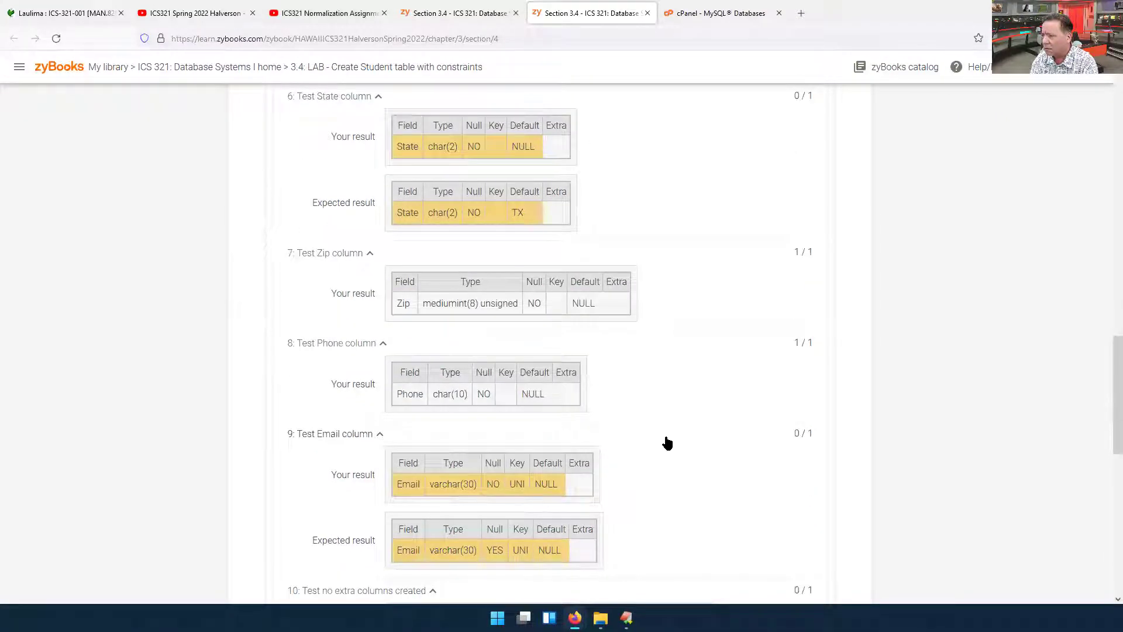
pyautogui.scroll(-1, 667, 443)
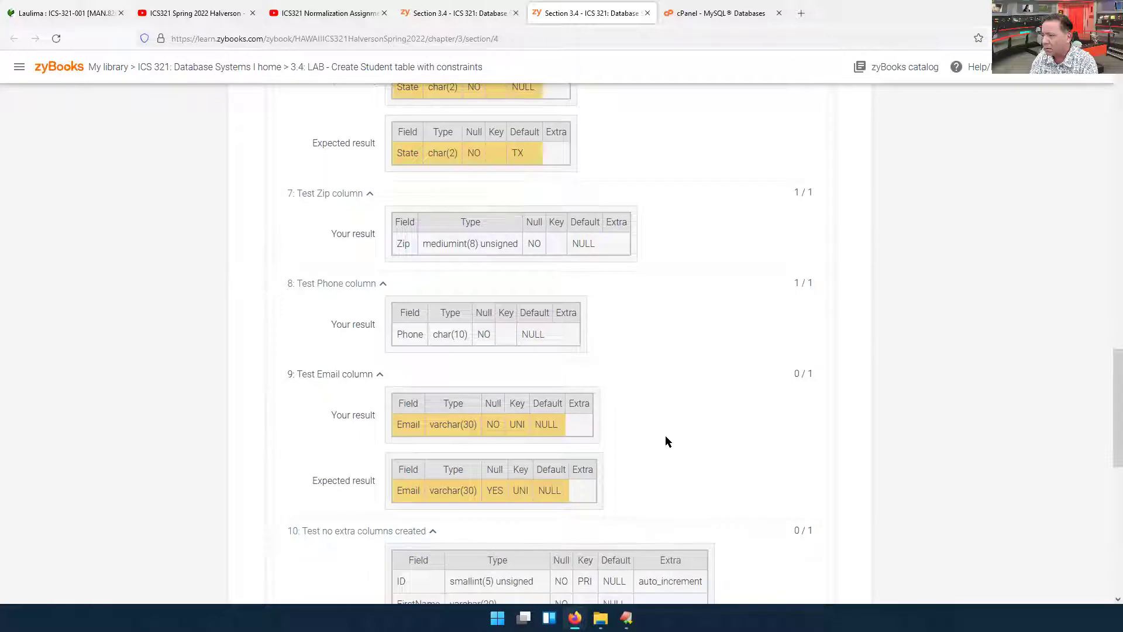
pyautogui.scroll(-1, 667, 442)
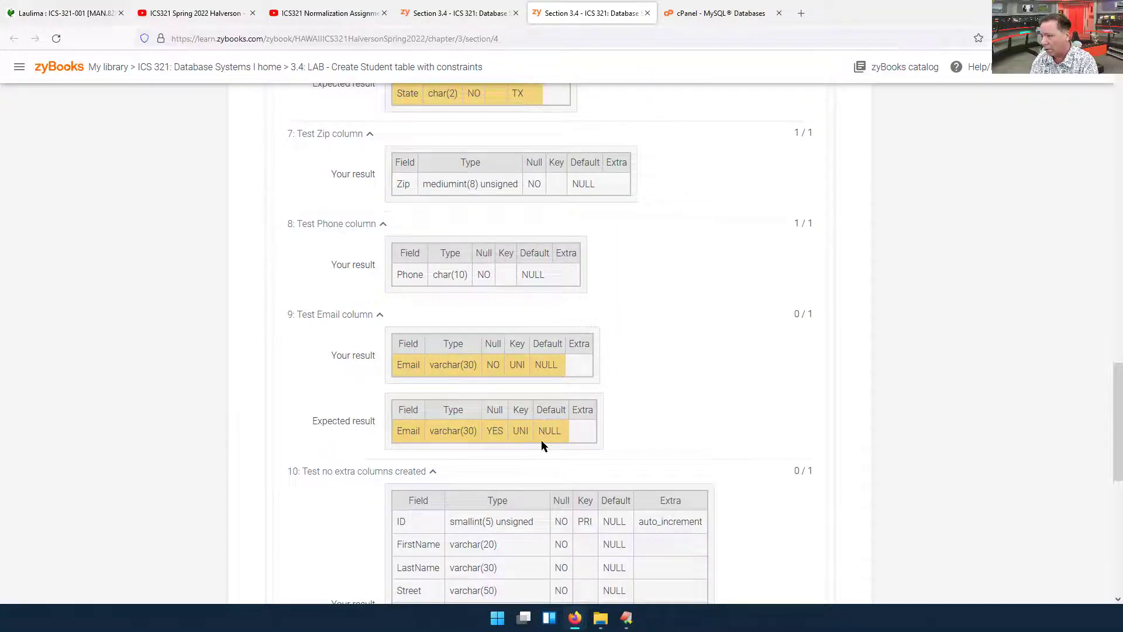
pyautogui.scroll(-4, 540, 440)
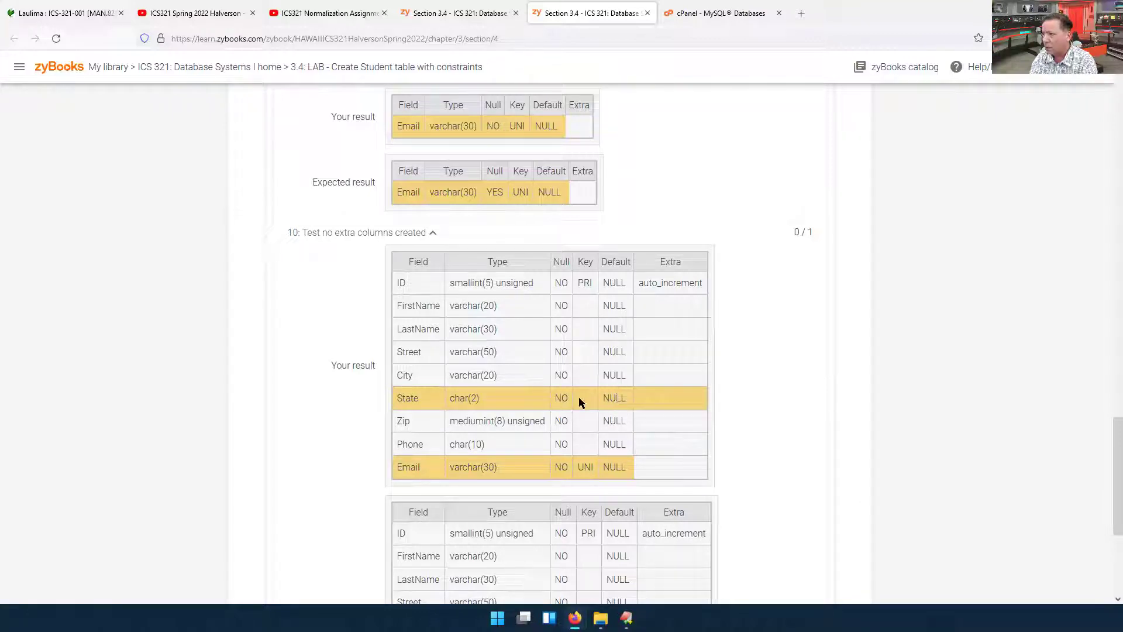
pyautogui.doubleClick(614, 398)
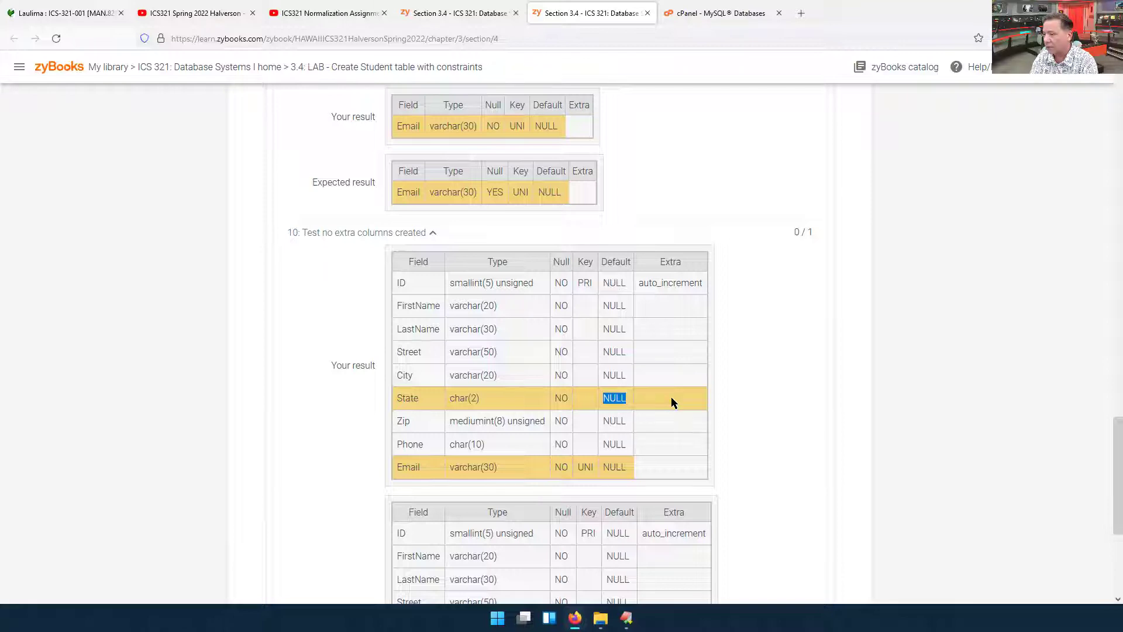
pyautogui.scroll(-1, 665, 402)
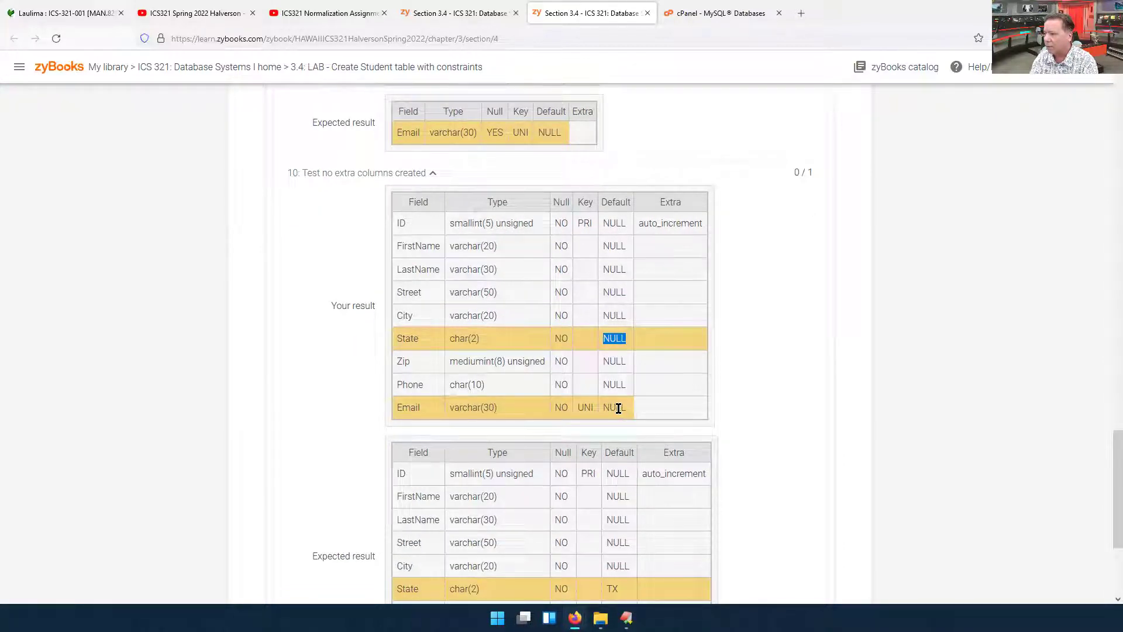
# Step: Compare the Null and Default values of State and Email between your result and the expected result in test 10
pyautogui.doubleClick(613, 407)
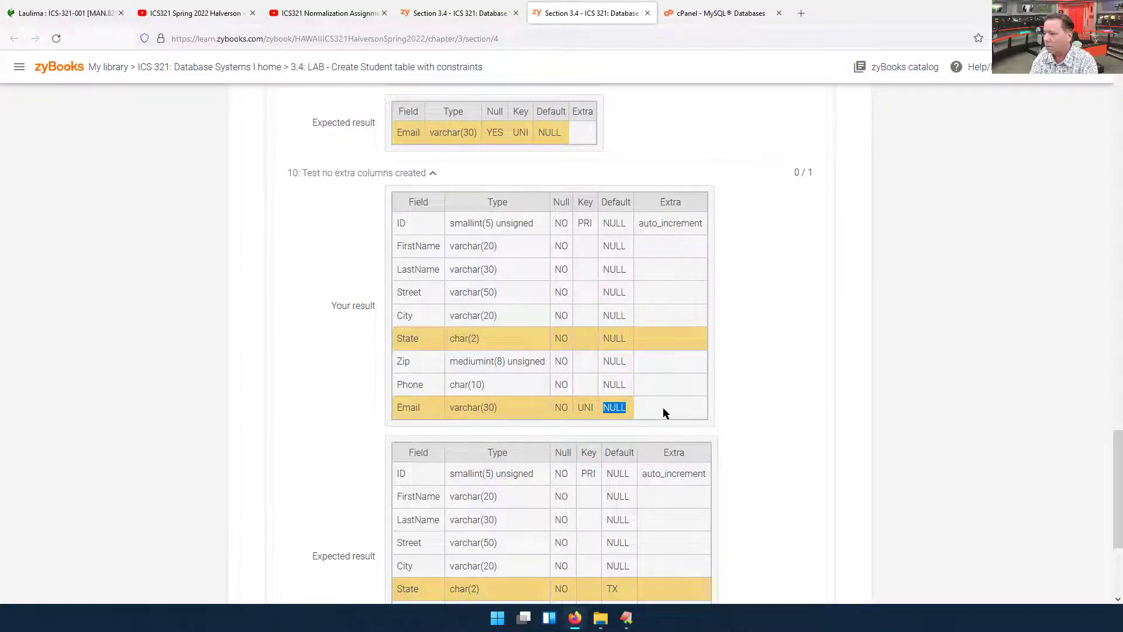
pyautogui.scroll(-2, 664, 409)
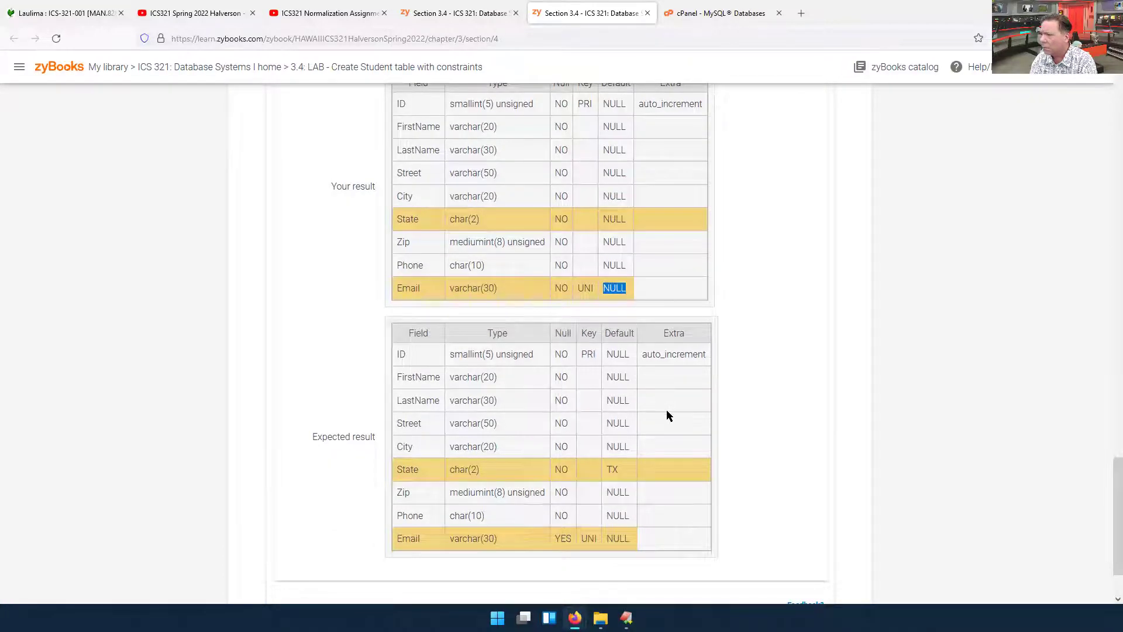
pyautogui.doubleClick(567, 537)
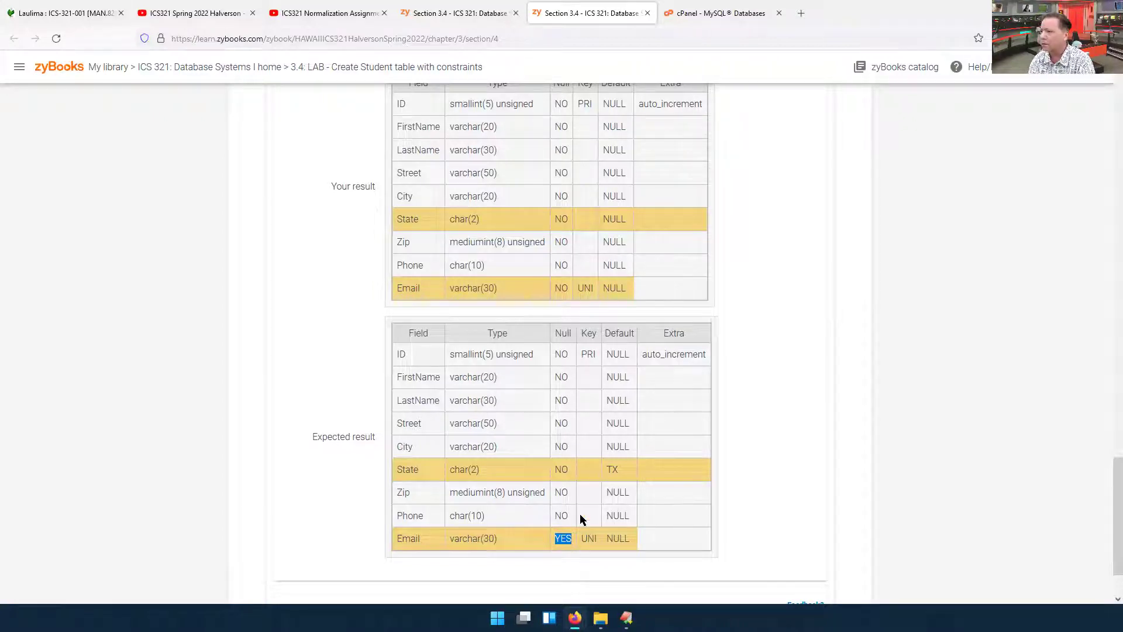
pyautogui.click(567, 291)
pyautogui.doubleClick(567, 291)
pyautogui.click(621, 414)
pyautogui.doubleClick(611, 223)
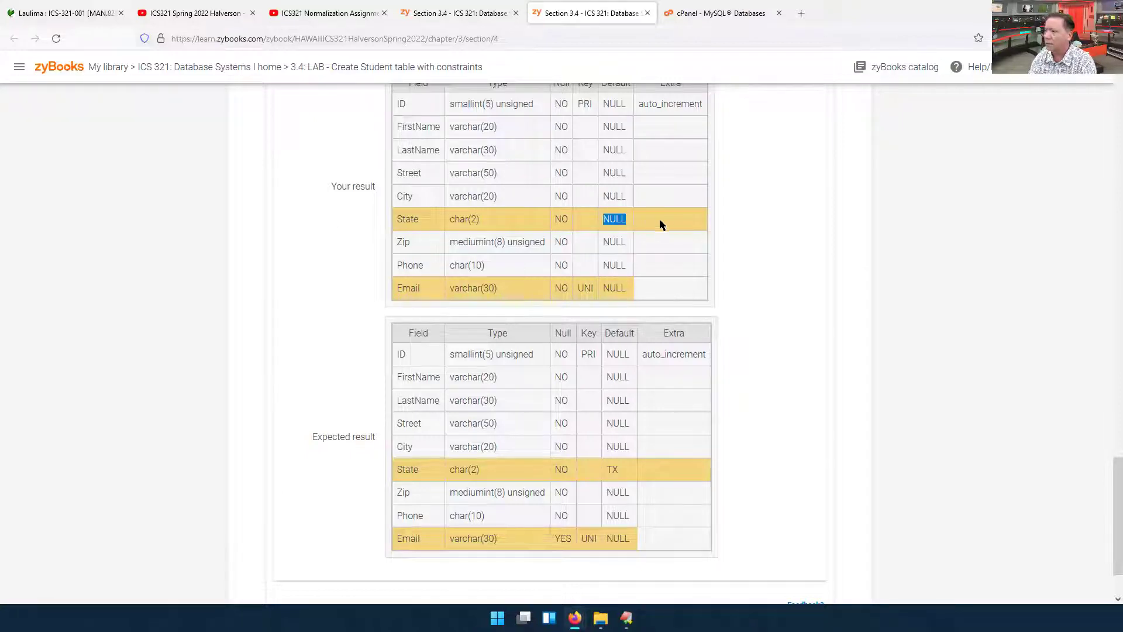
pyautogui.scroll(10, 679, 216)
pyautogui.scroll(12, 671, 213)
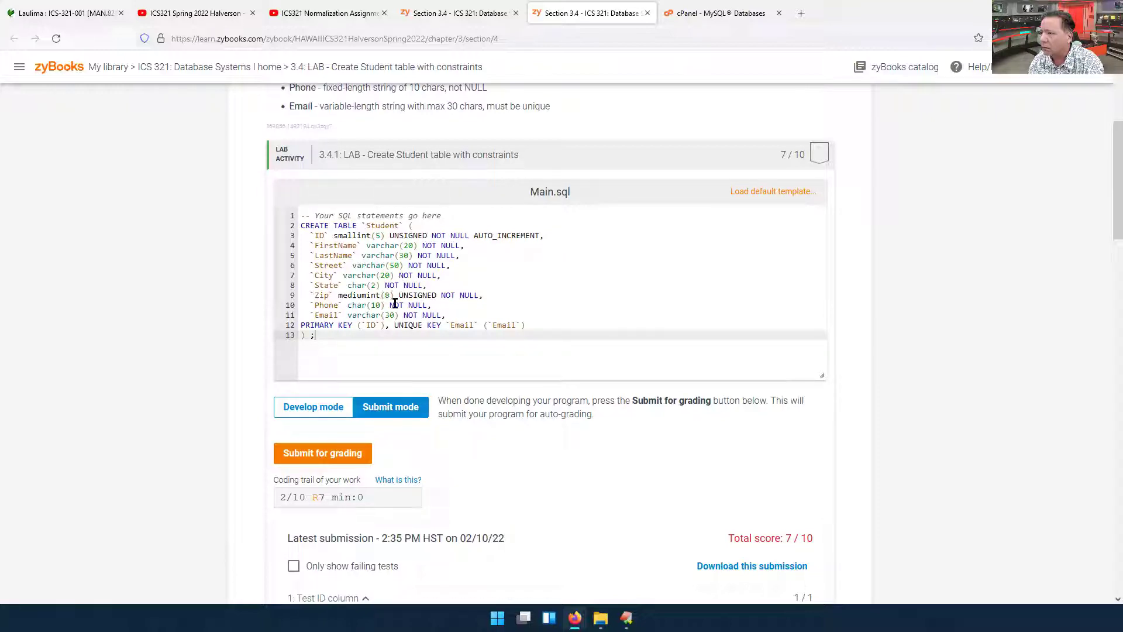
# Step: Switch to the phpMyAdmin window and open the structure of the Student table
pyautogui.click(423, 285)
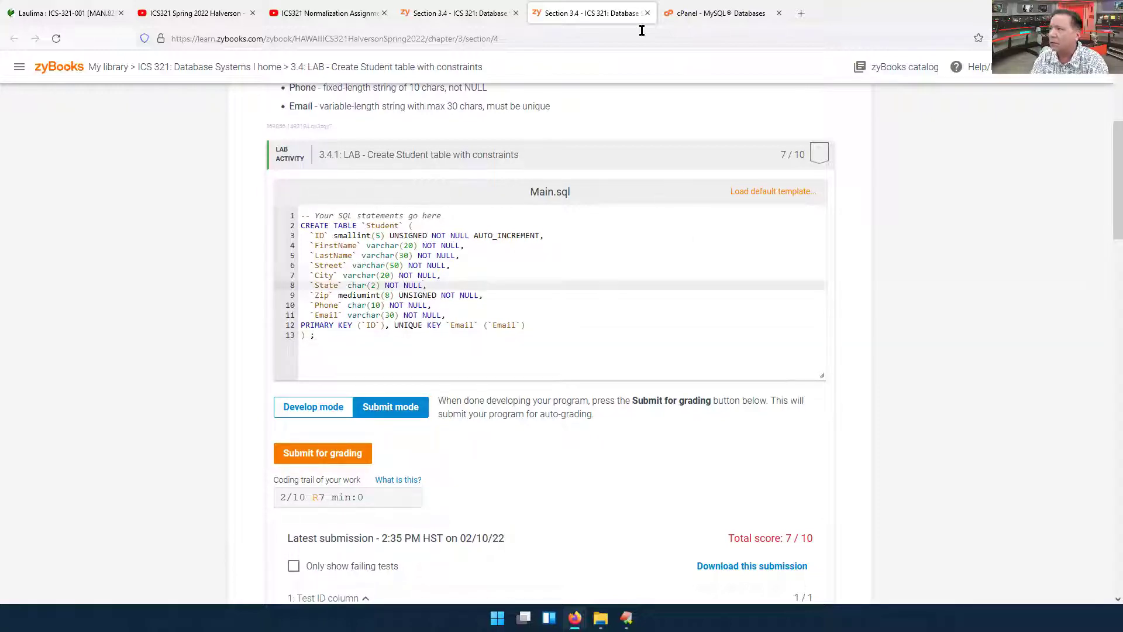
pyautogui.click(462, 13)
pyautogui.click(552, 19)
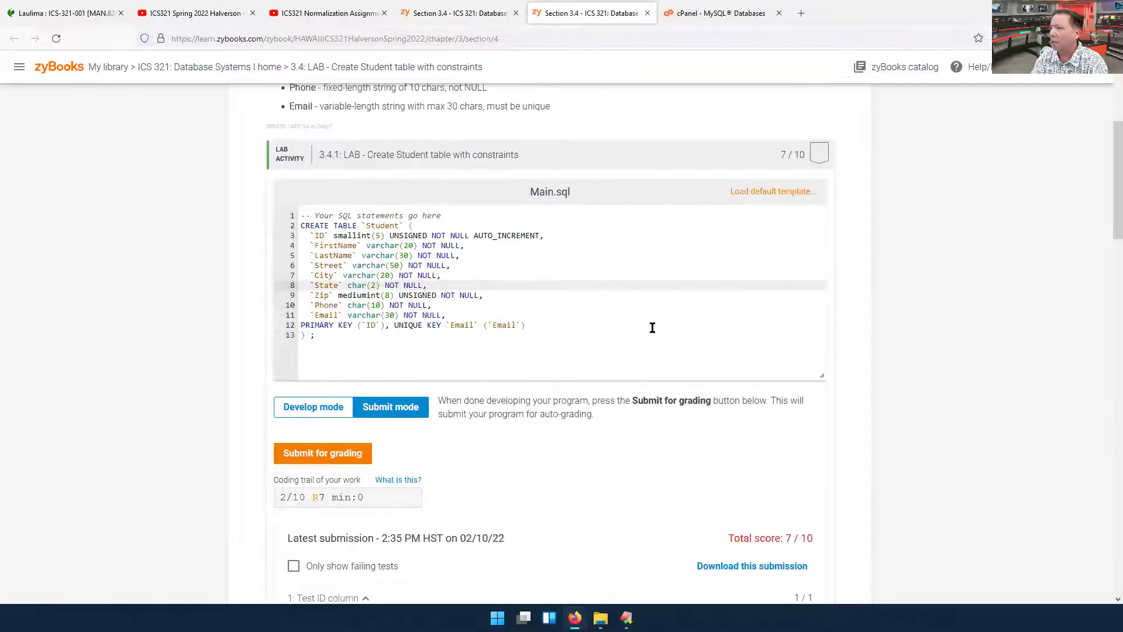
pyautogui.moveTo(627, 618)
pyautogui.moveTo(575, 618)
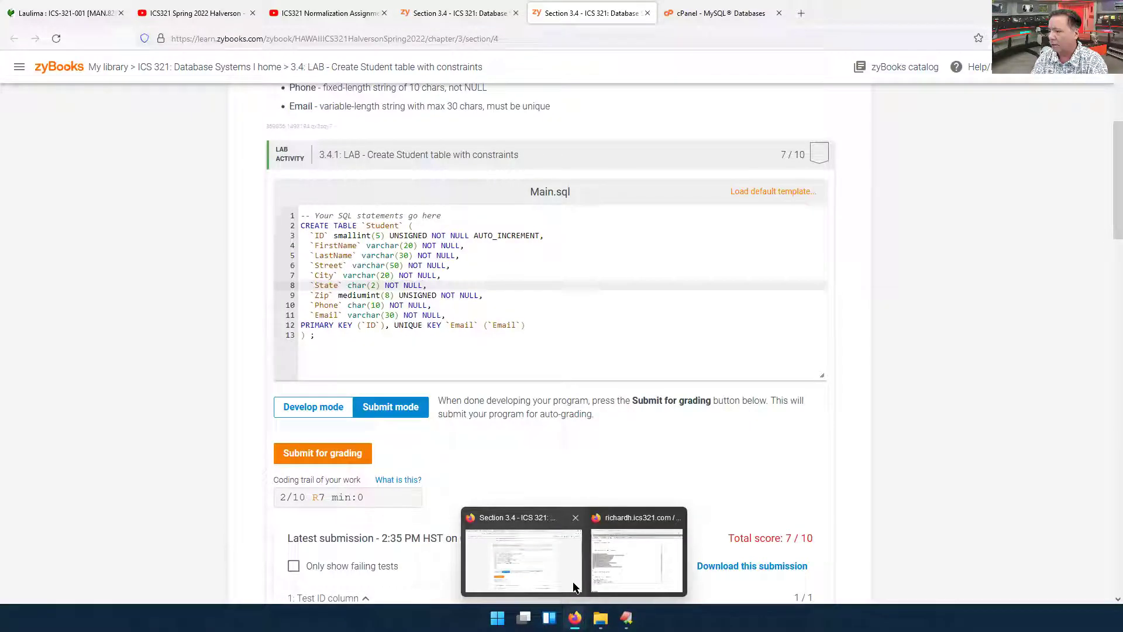
pyautogui.click(623, 565)
pyautogui.click(478, 366)
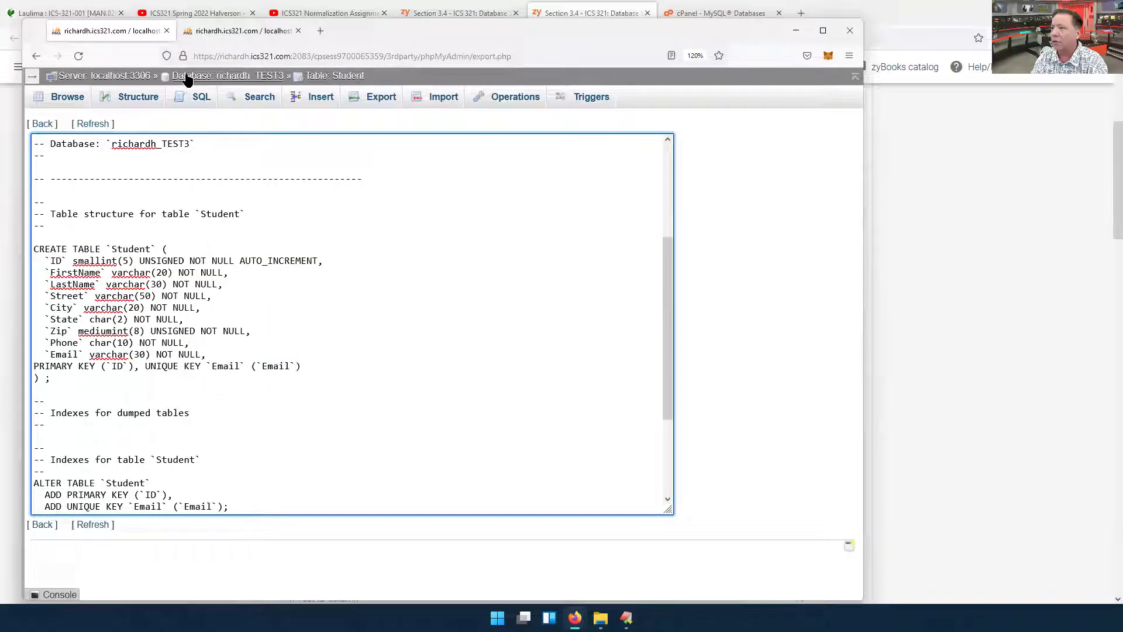
pyautogui.click(135, 99)
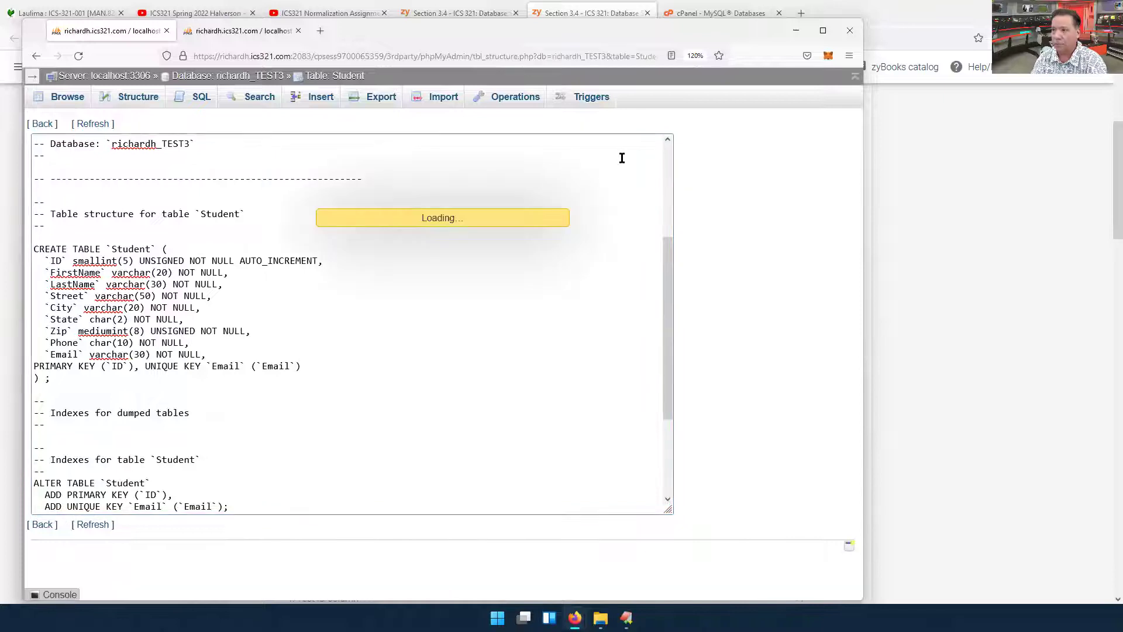
pyautogui.moveTo(624, 158)
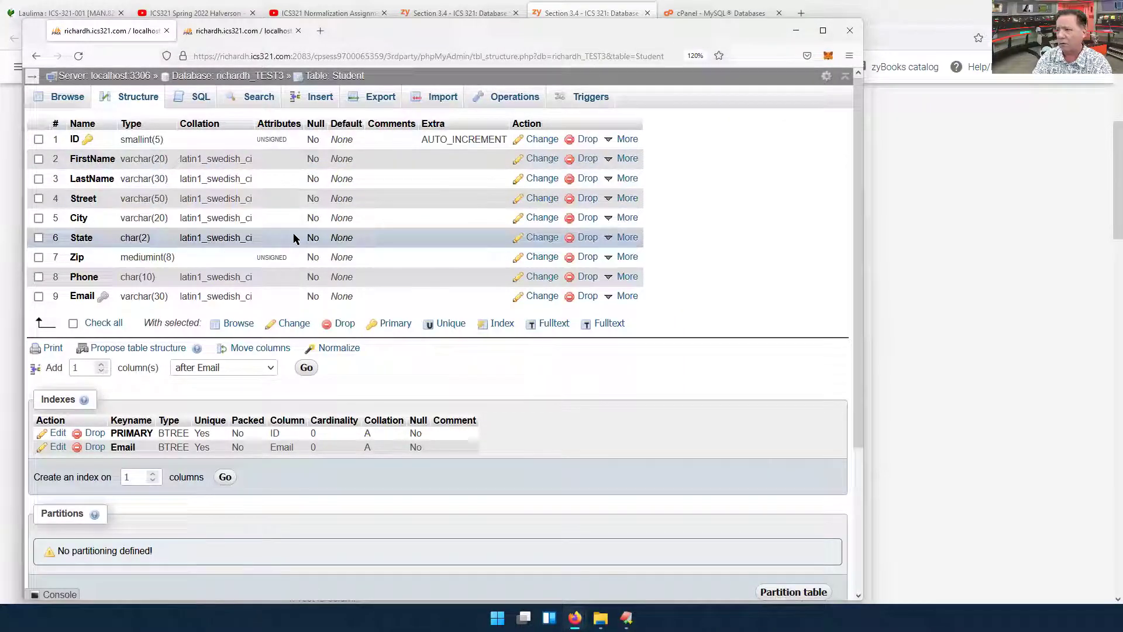
# Step: Give the State column the defined default value TX and save the column change
pyautogui.click(546, 240)
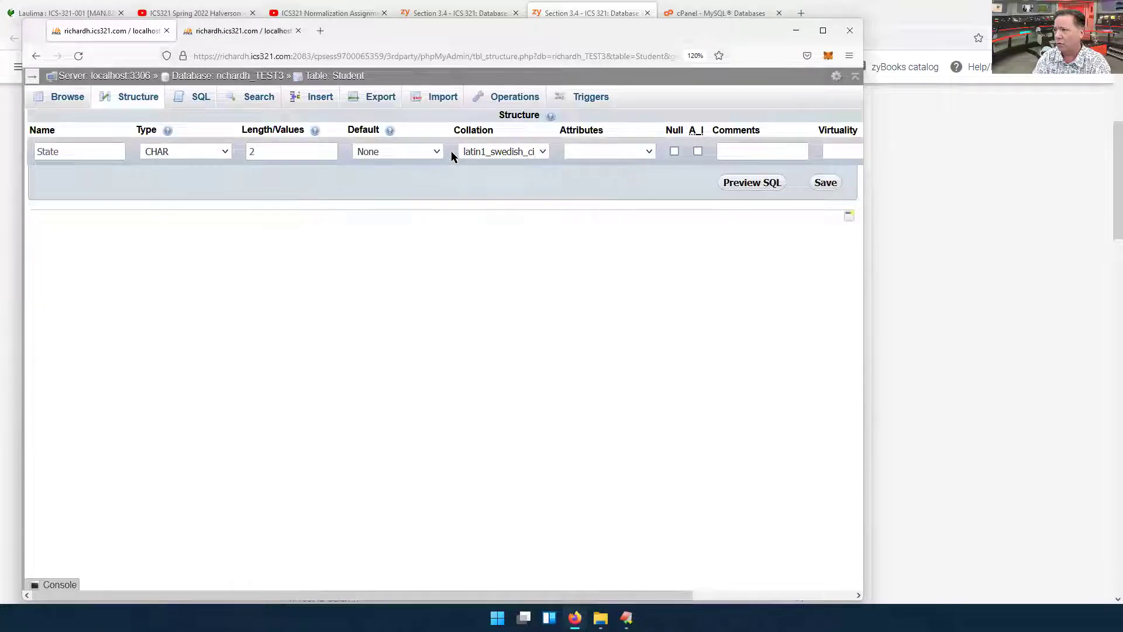
pyautogui.click(438, 154)
pyautogui.click(431, 188)
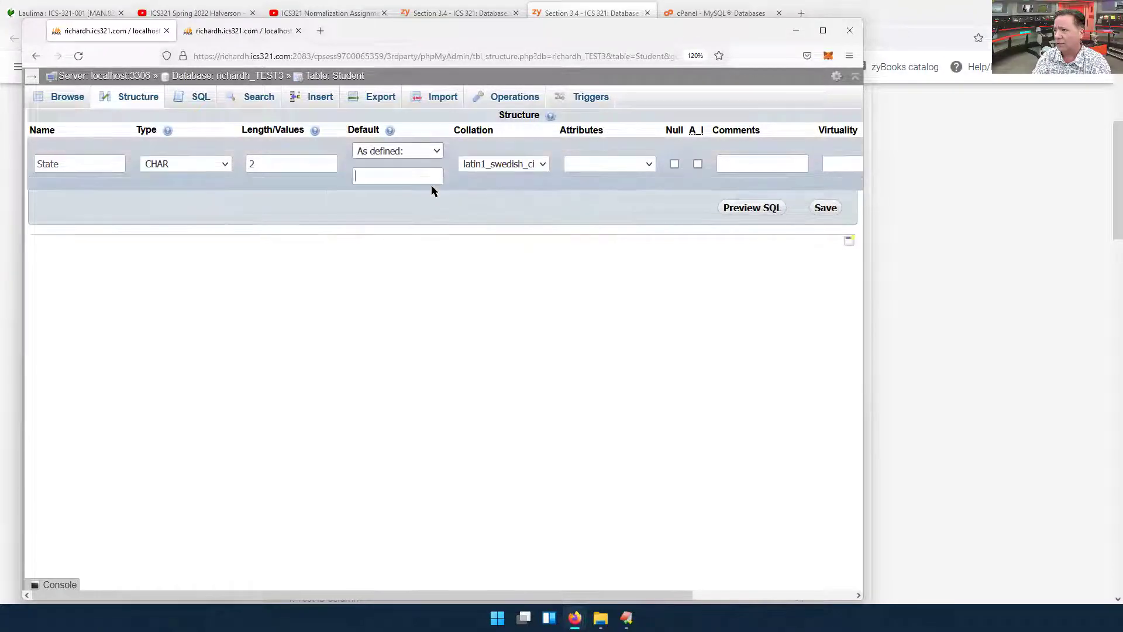
pyautogui.click(428, 180)
pyautogui.write('TX')
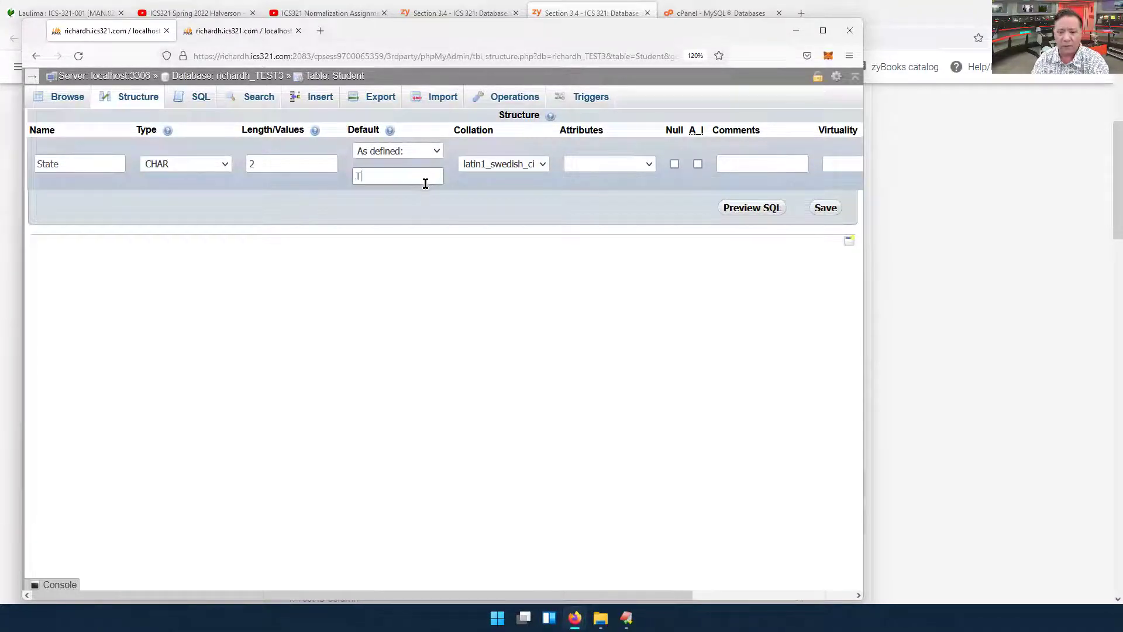
pyautogui.click(543, 252)
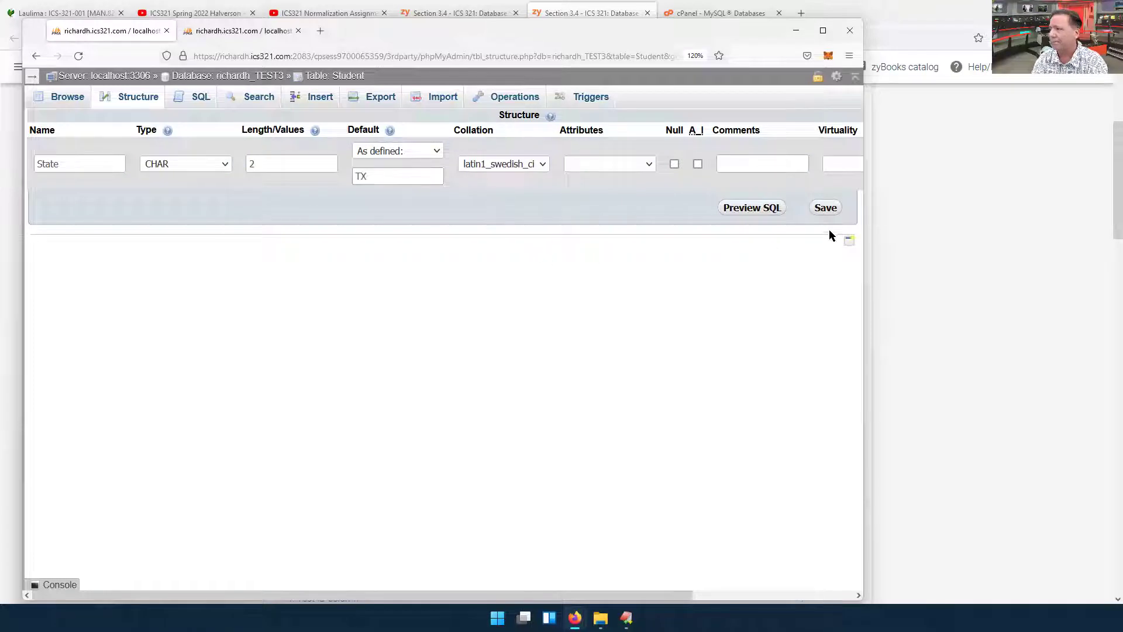
pyautogui.click(826, 209)
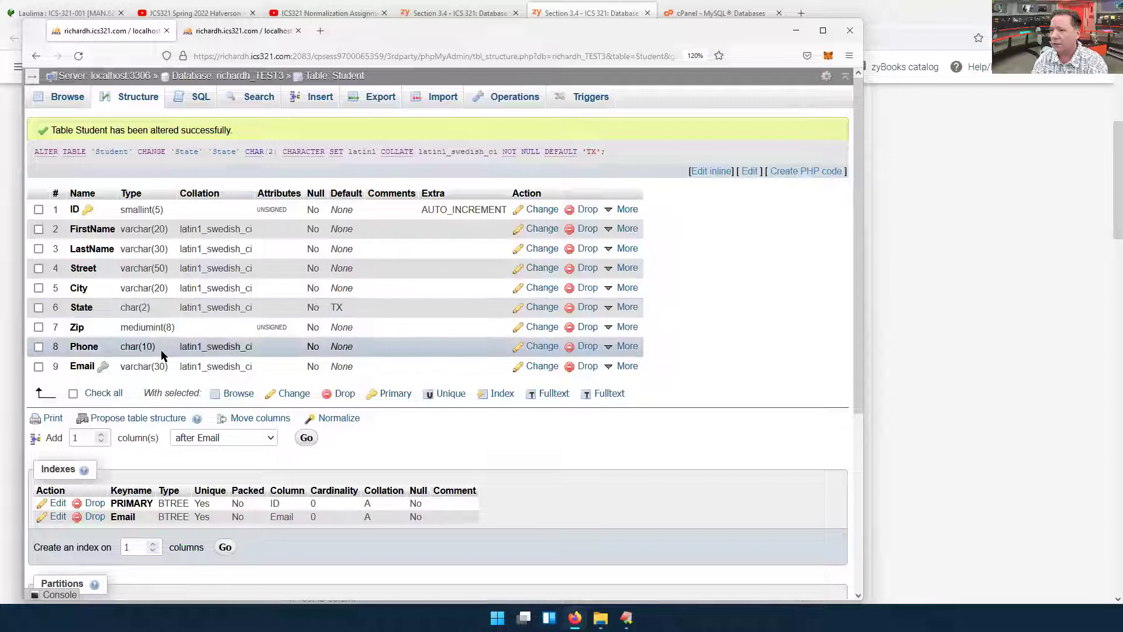
# Step: Allow NULL values in the Email column and save the column change
pyautogui.click(548, 368)
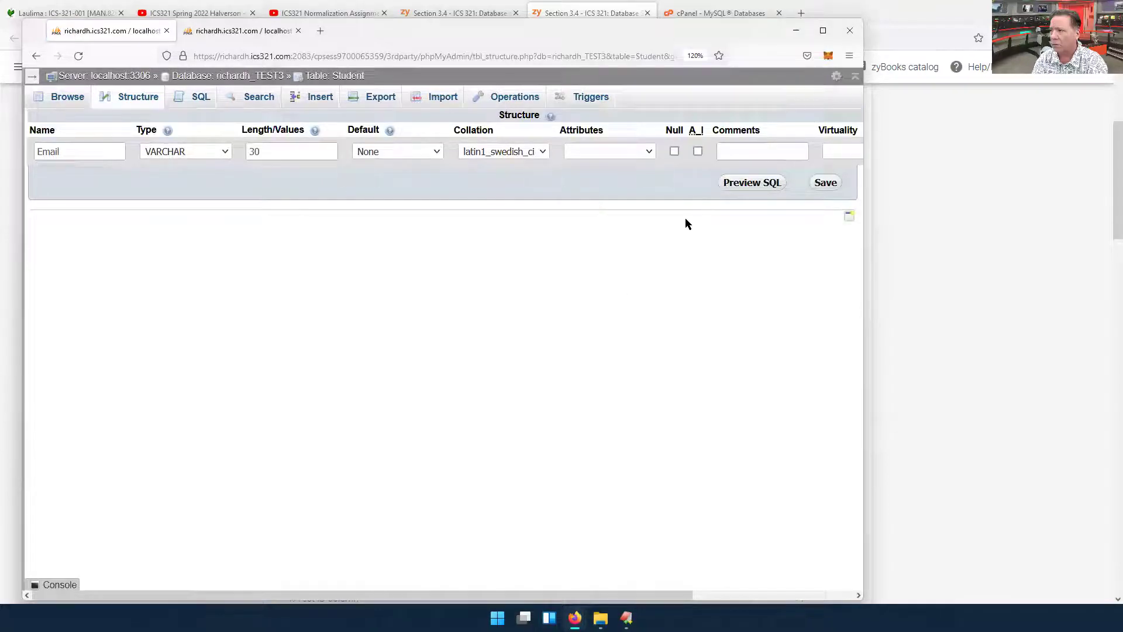
pyautogui.click(675, 152)
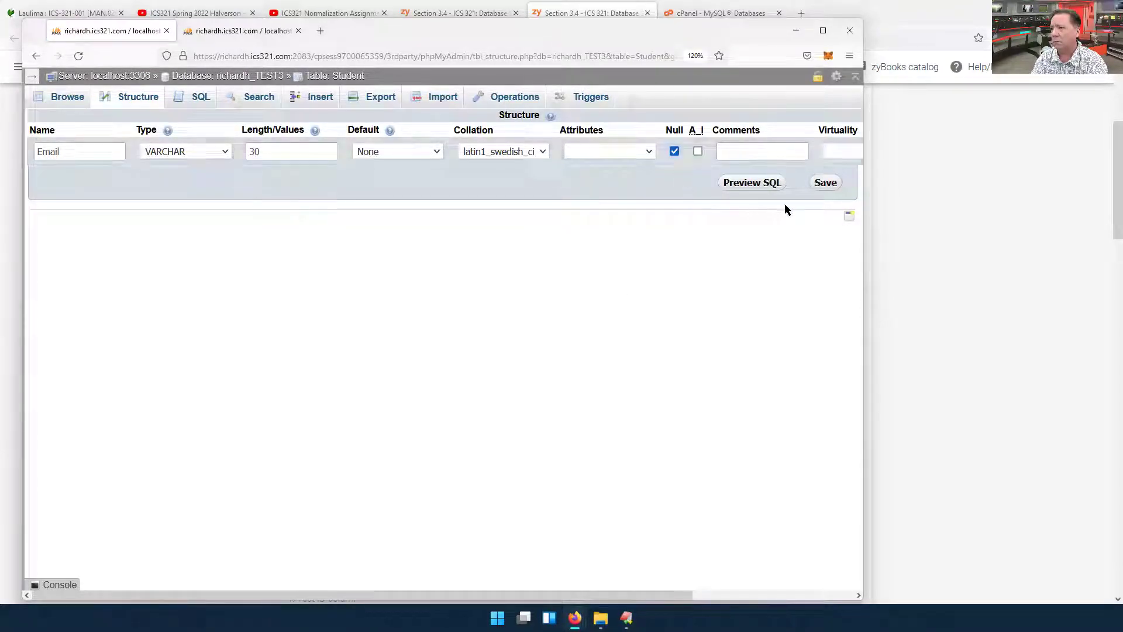
pyautogui.click(832, 185)
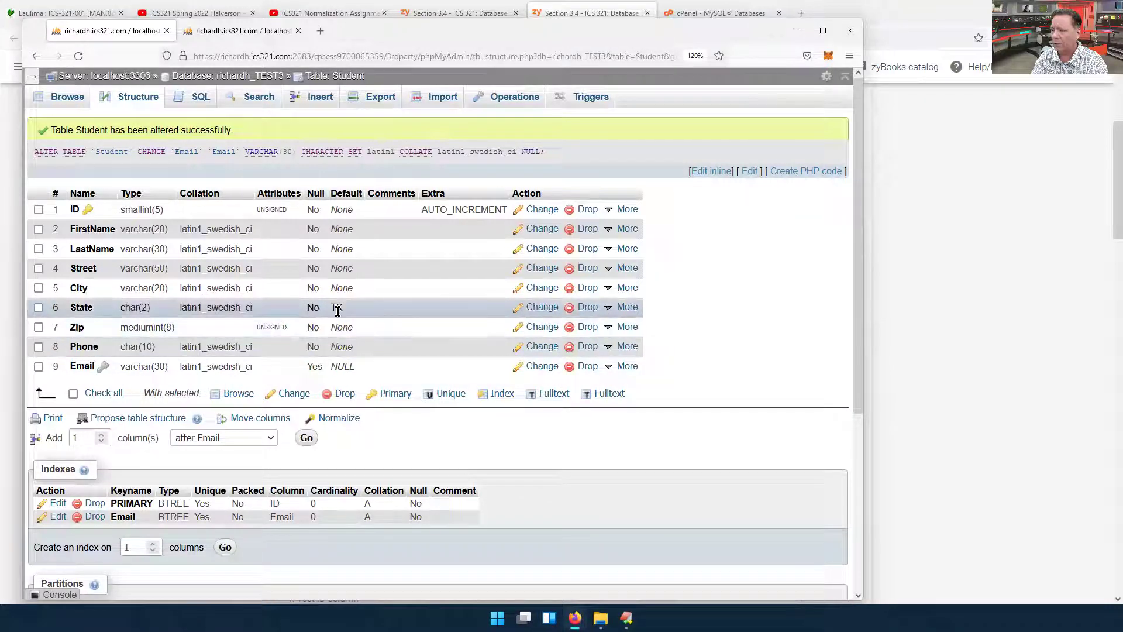
# Step: Start a custom export of the Student table and choose to view the output as text
pyautogui.click(383, 101)
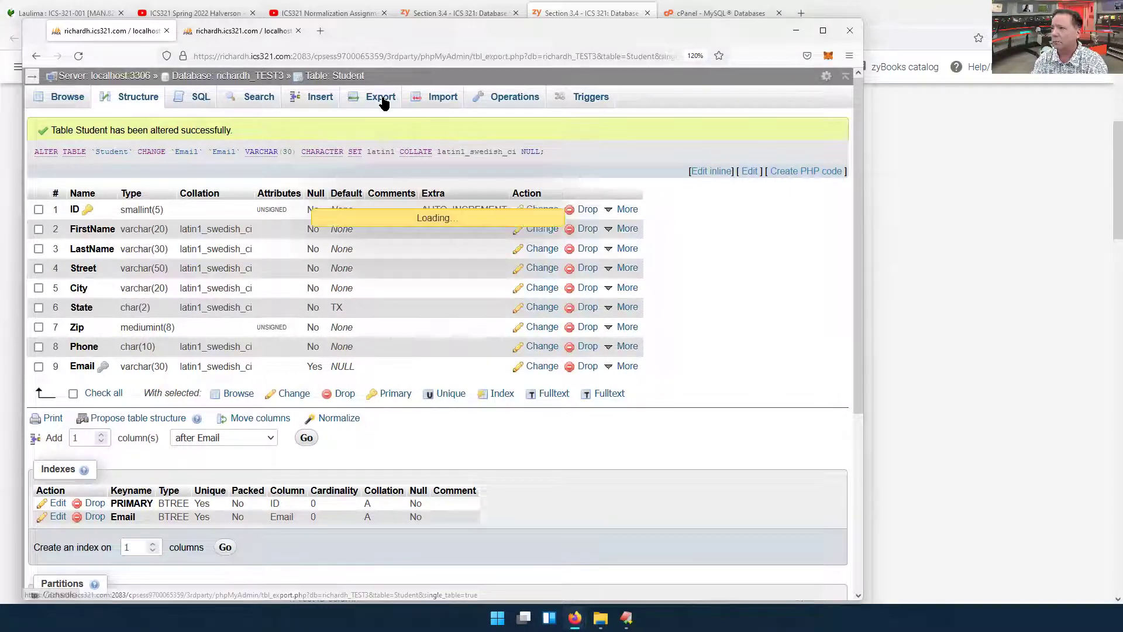
pyautogui.click(76, 227)
pyautogui.scroll(-4, 300, 246)
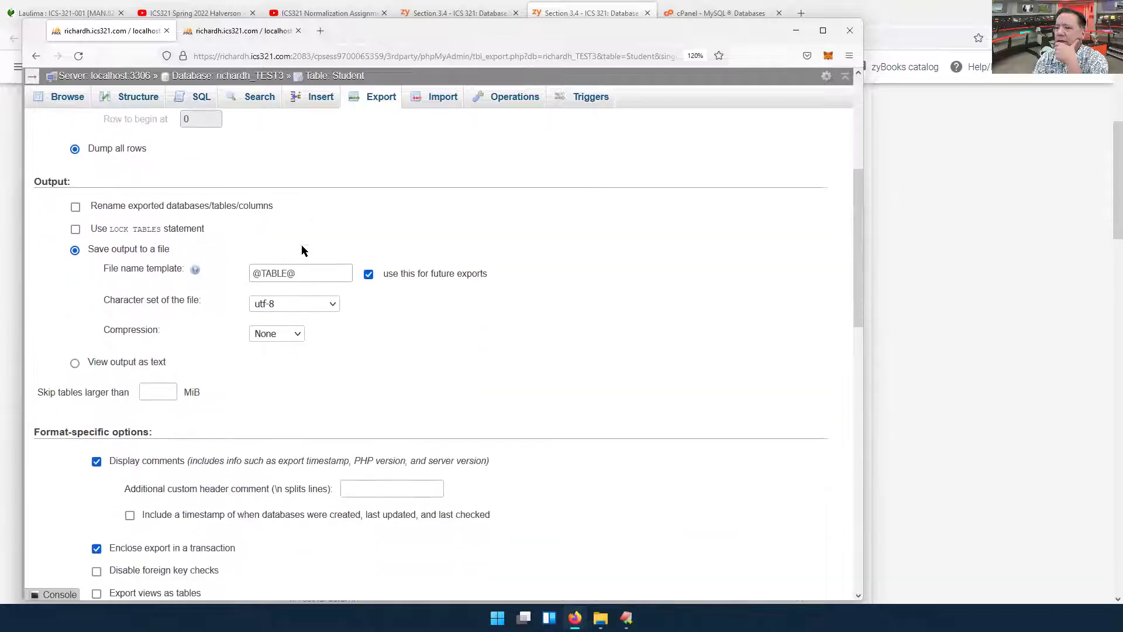
pyautogui.click(76, 355)
pyautogui.scroll(-5, 784, 281)
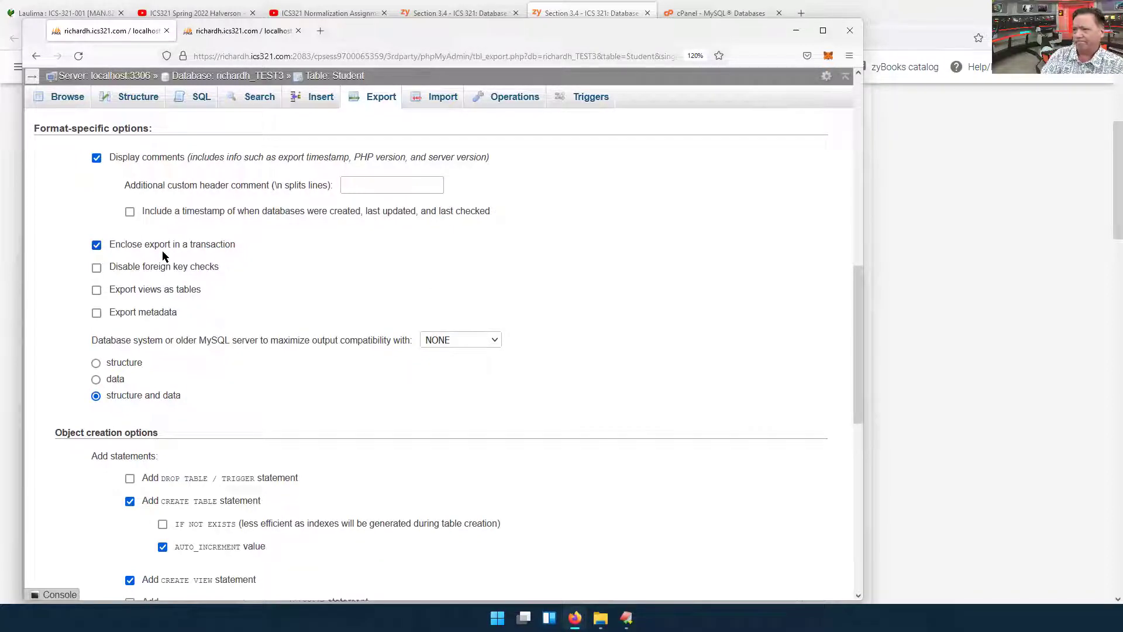
# Step: Exclude comments, the enclosing transaction, and the CREATE VIEW and CREATE TRIGGER statements from the export
pyautogui.click(97, 158)
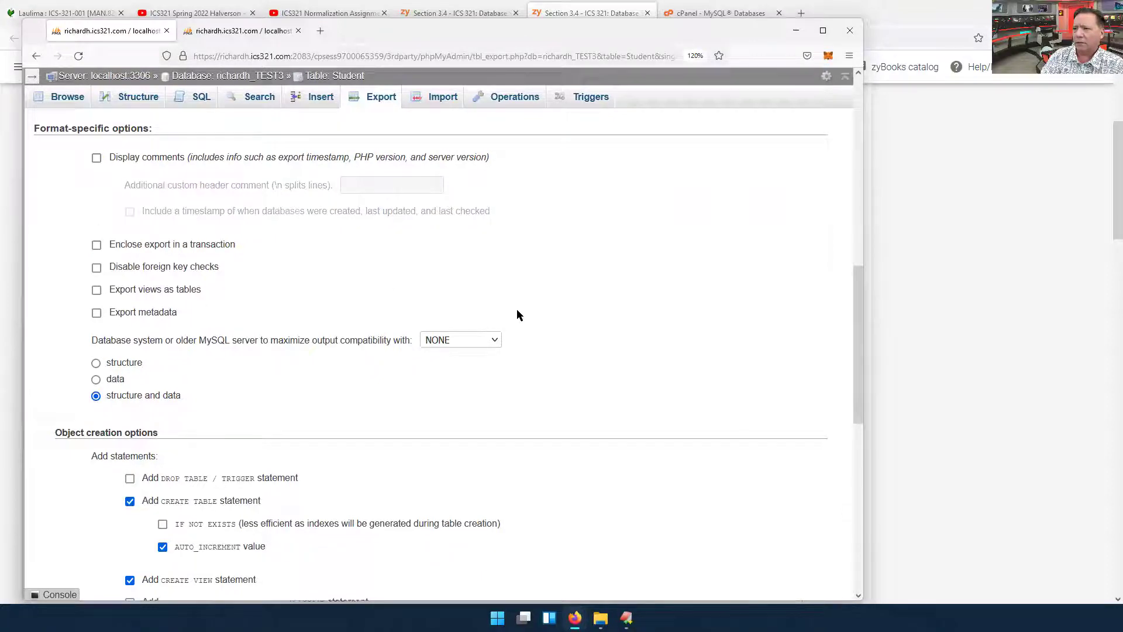
pyautogui.scroll(-3, 517, 313)
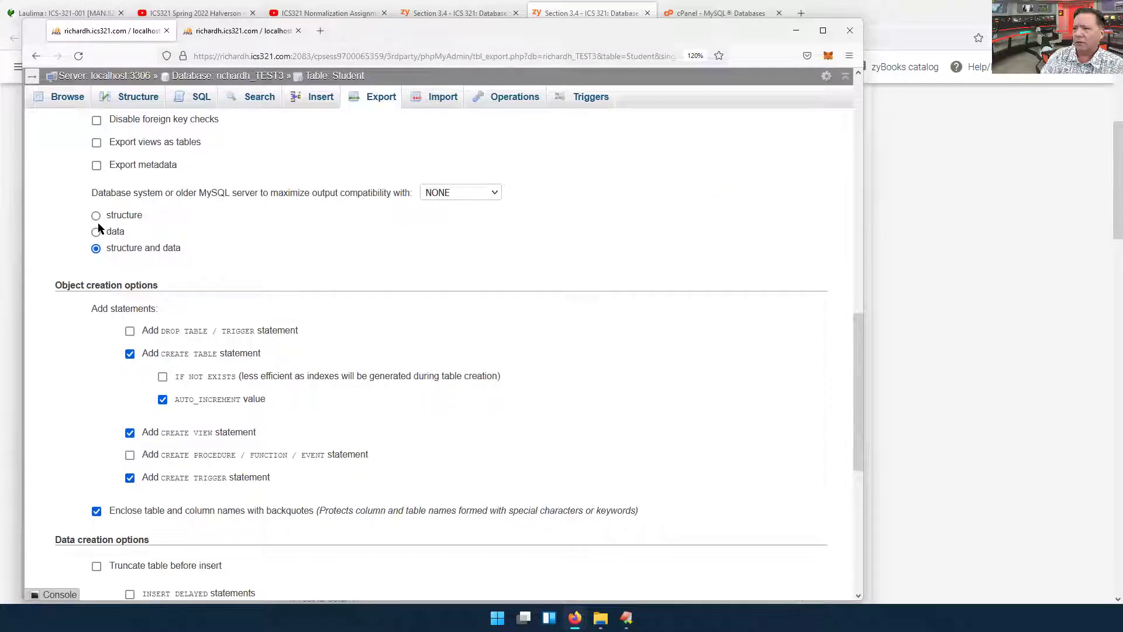
pyautogui.scroll(-2, 414, 249)
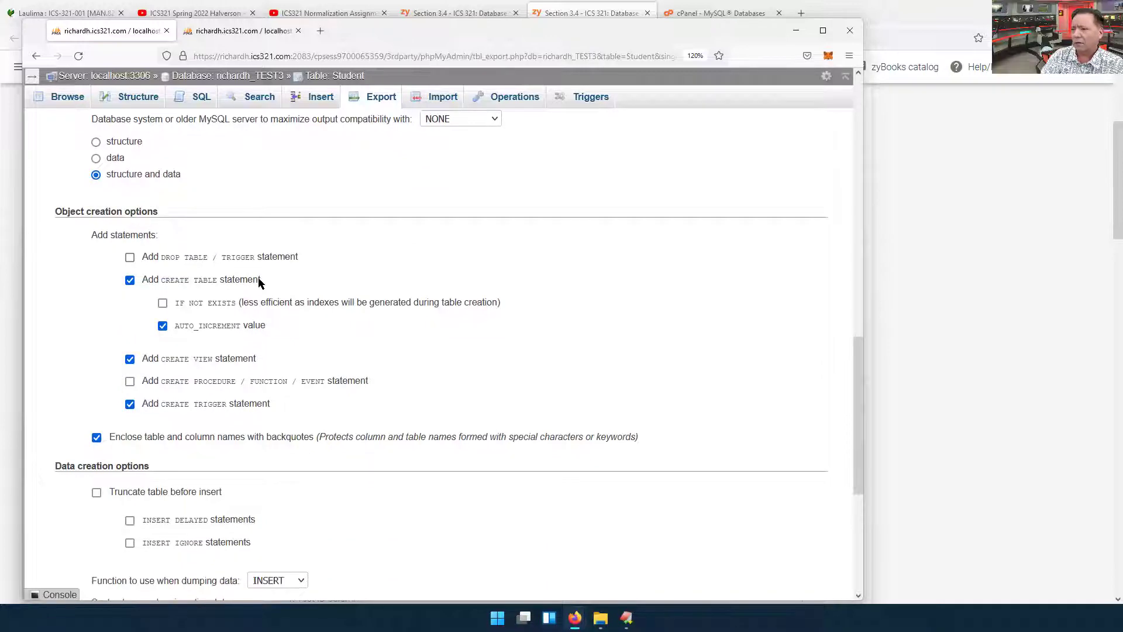
pyautogui.scroll(-2, 330, 289)
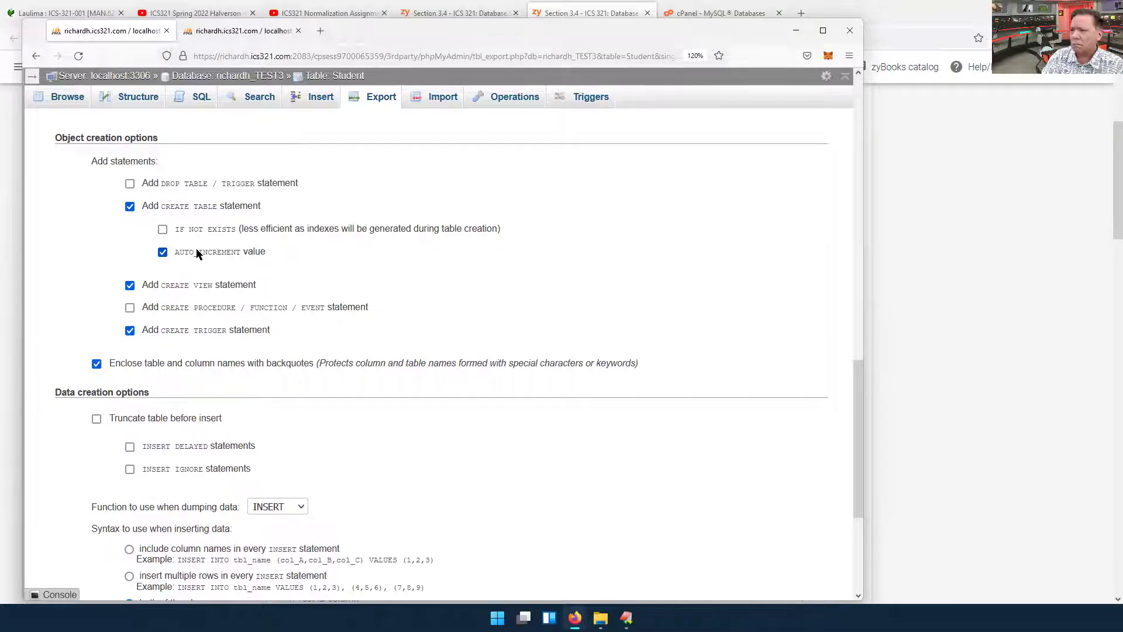
pyautogui.click(130, 285)
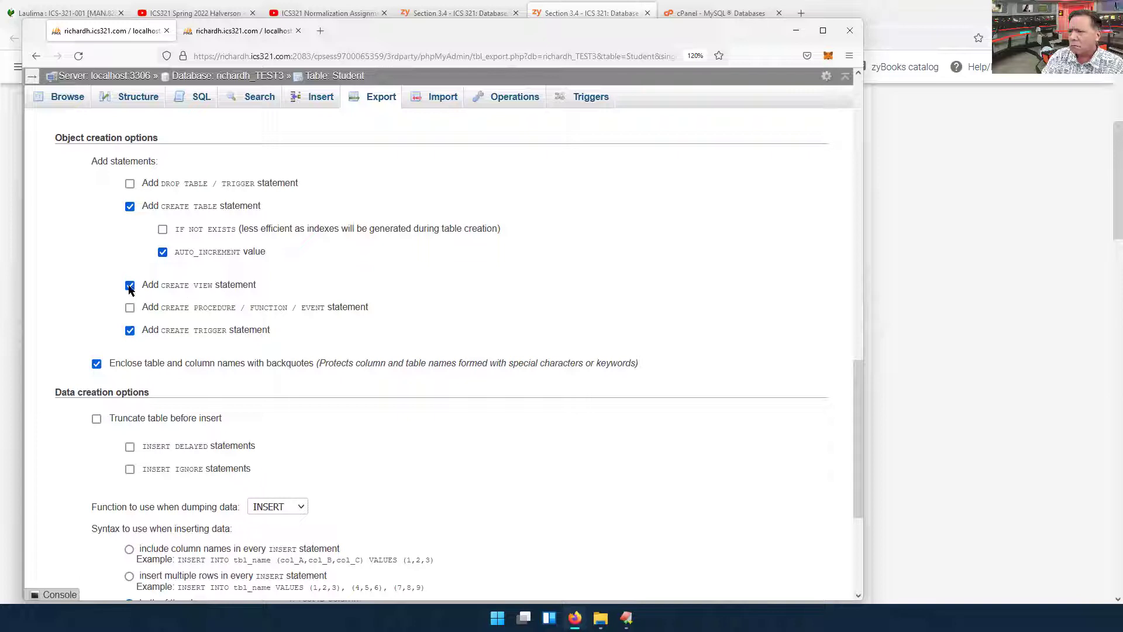
pyautogui.click(130, 330)
# Step: Run the configured export to generate the Student table's SQL
pyautogui.scroll(-2, 564, 316)
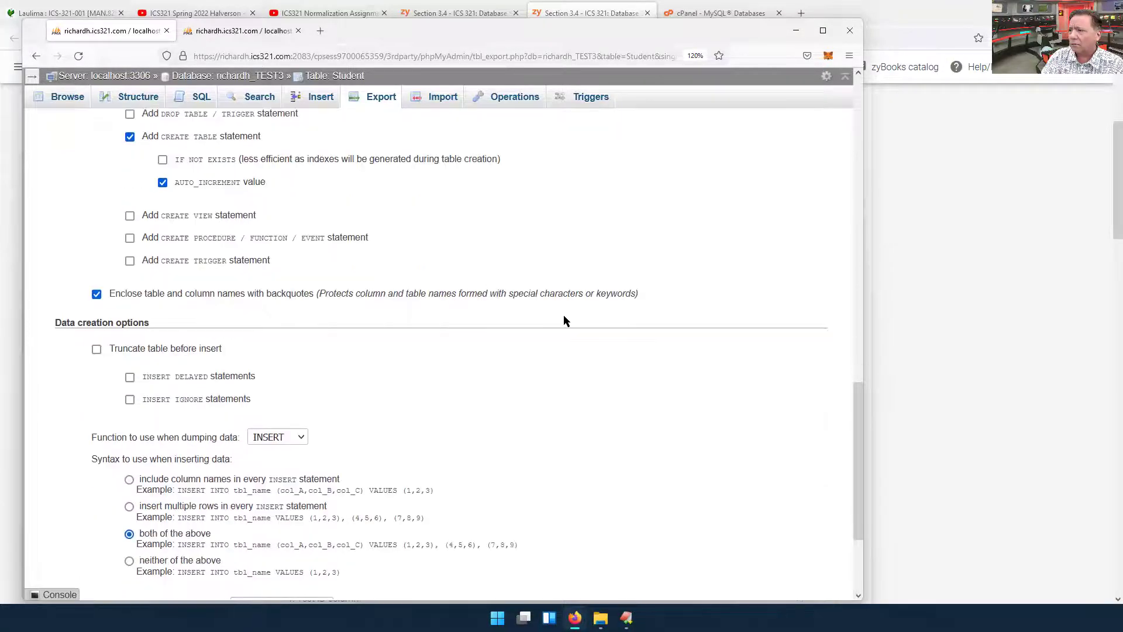
pyautogui.scroll(-4, 468, 389)
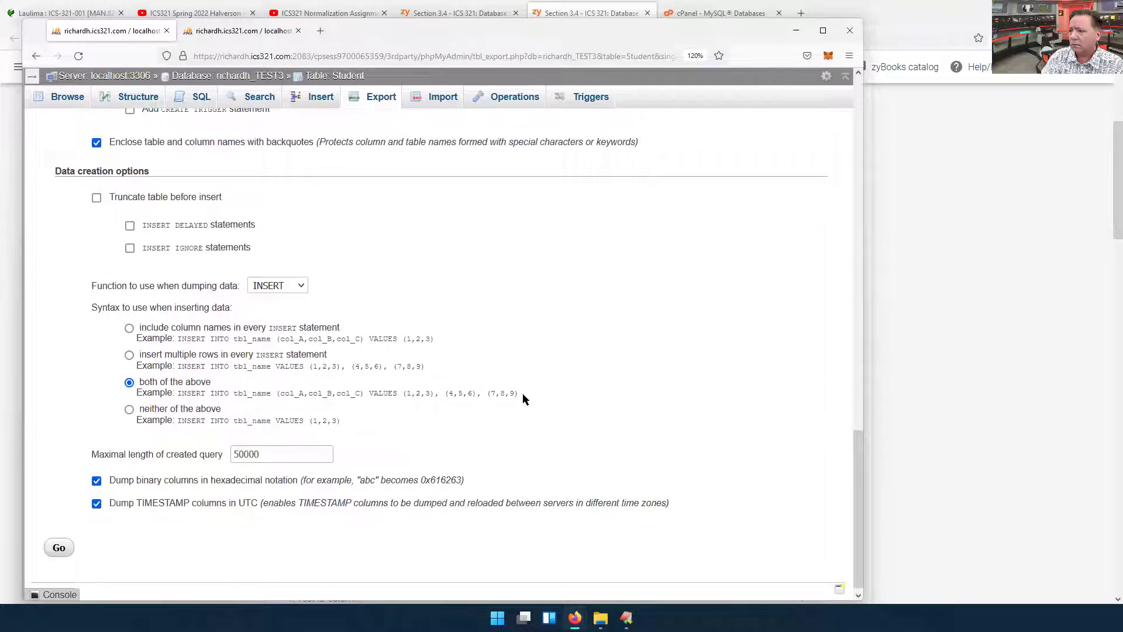
pyautogui.scroll(10, 524, 393)
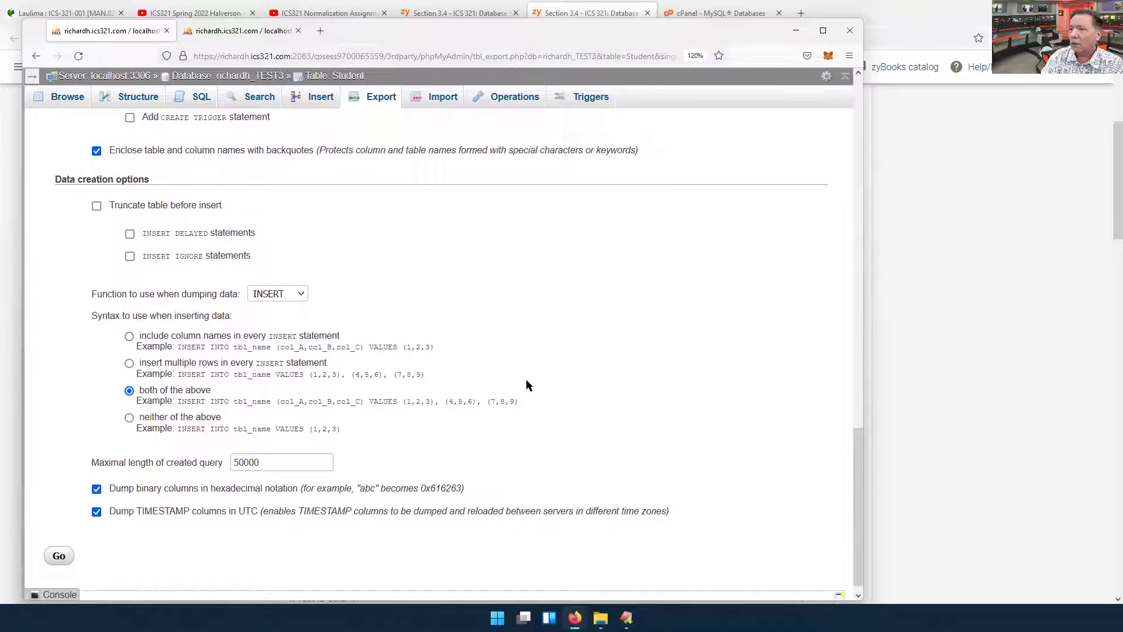
pyautogui.scroll(-10, 532, 405)
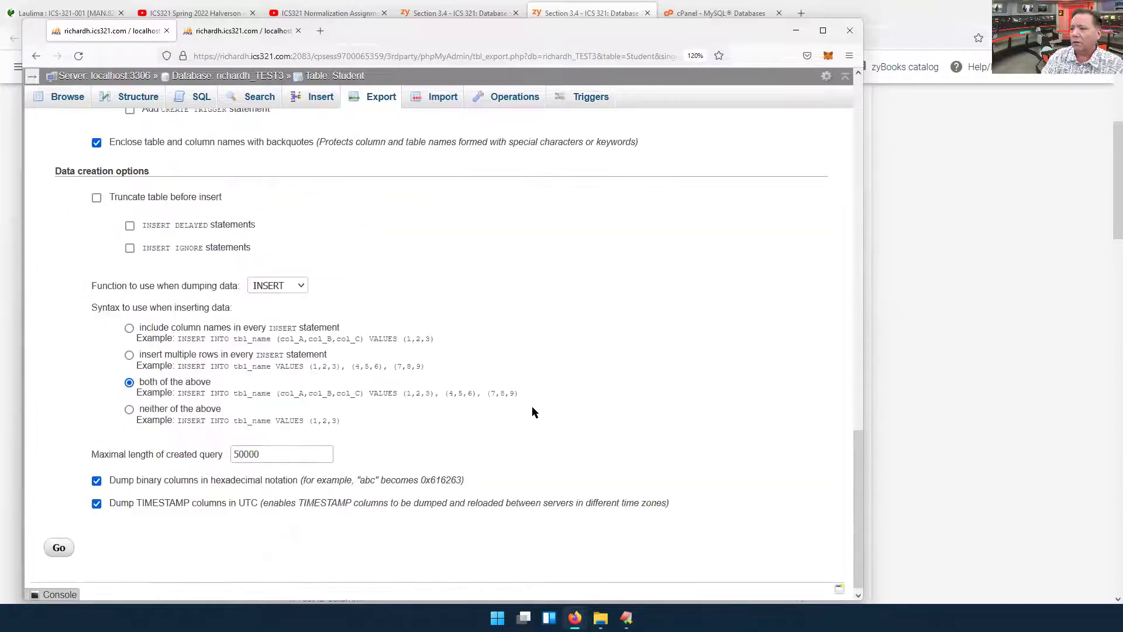
pyautogui.click(57, 539)
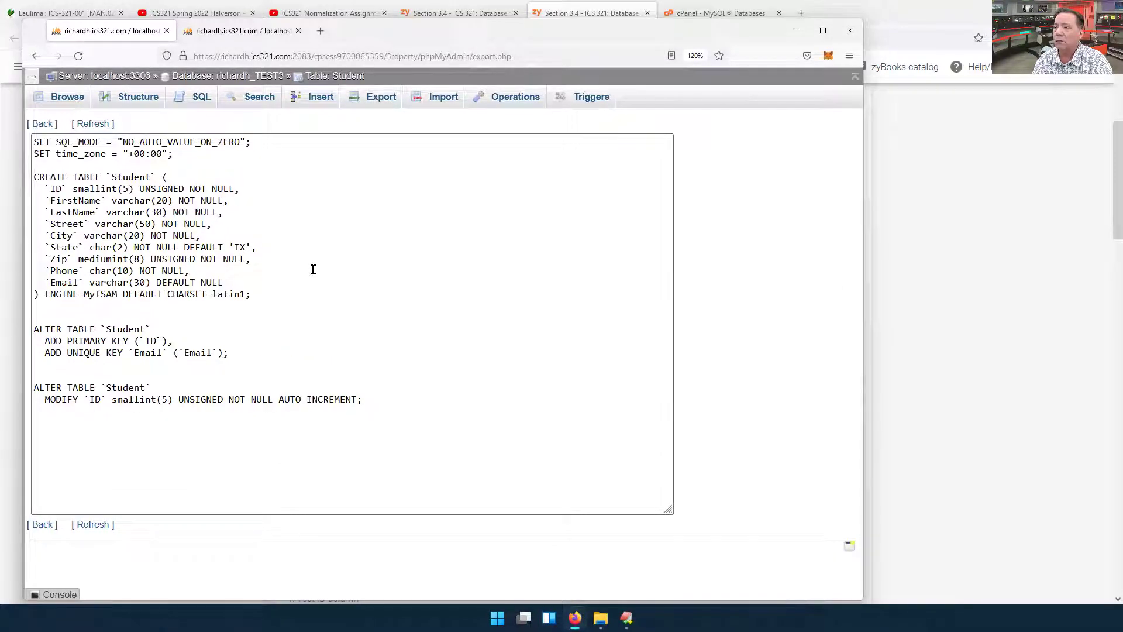
# Step: Copy the State, Zip, Phone and Email column definitions from the exported CREATE TABLE statement
pyautogui.click(33, 244)
pyautogui.moveTo(34, 246); pyautogui.dragTo(230, 284)
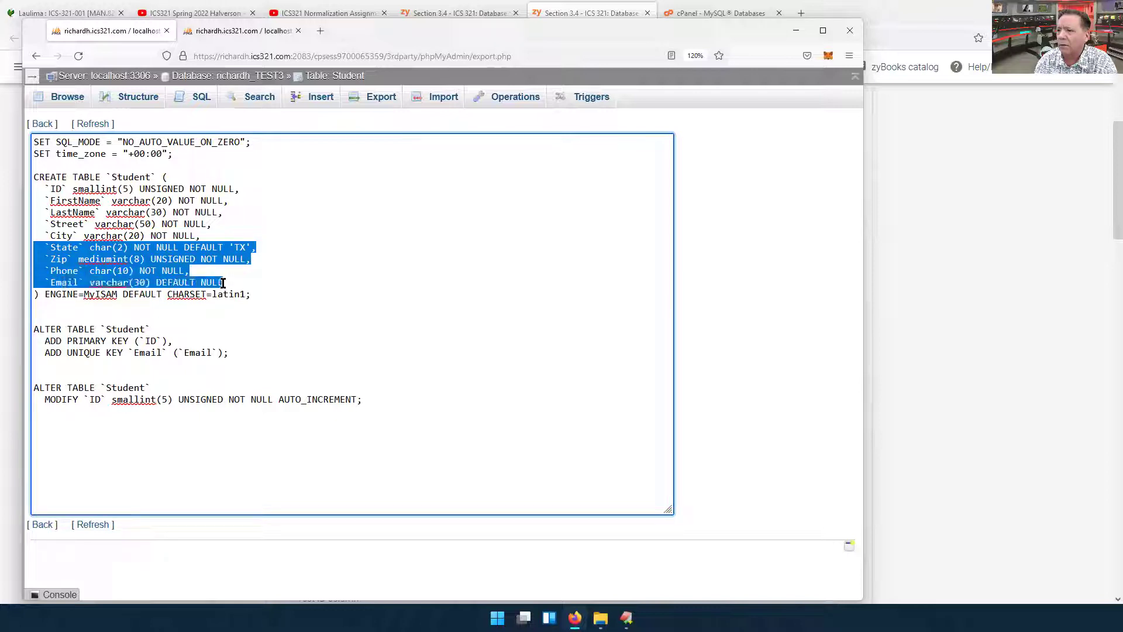
pyautogui.rightClick(166, 269)
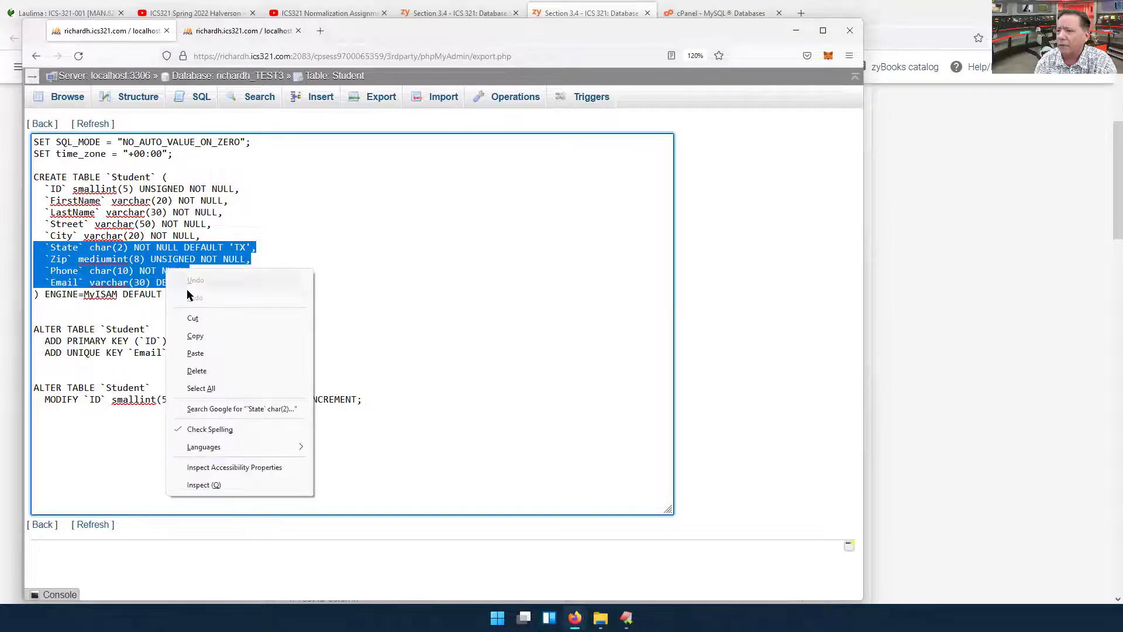
pyautogui.click(196, 336)
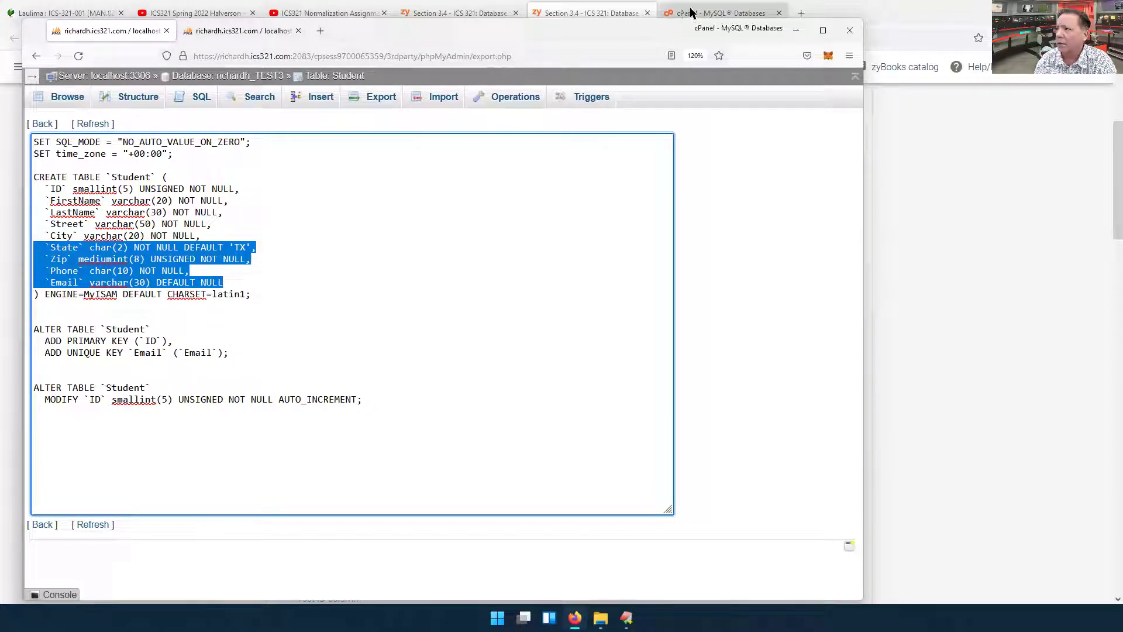
# Step: Switch to zyBooks and compare the lab's column requirements with the CREATE TABLE statement in both open copies of section 3.4
pyautogui.click(621, 12)
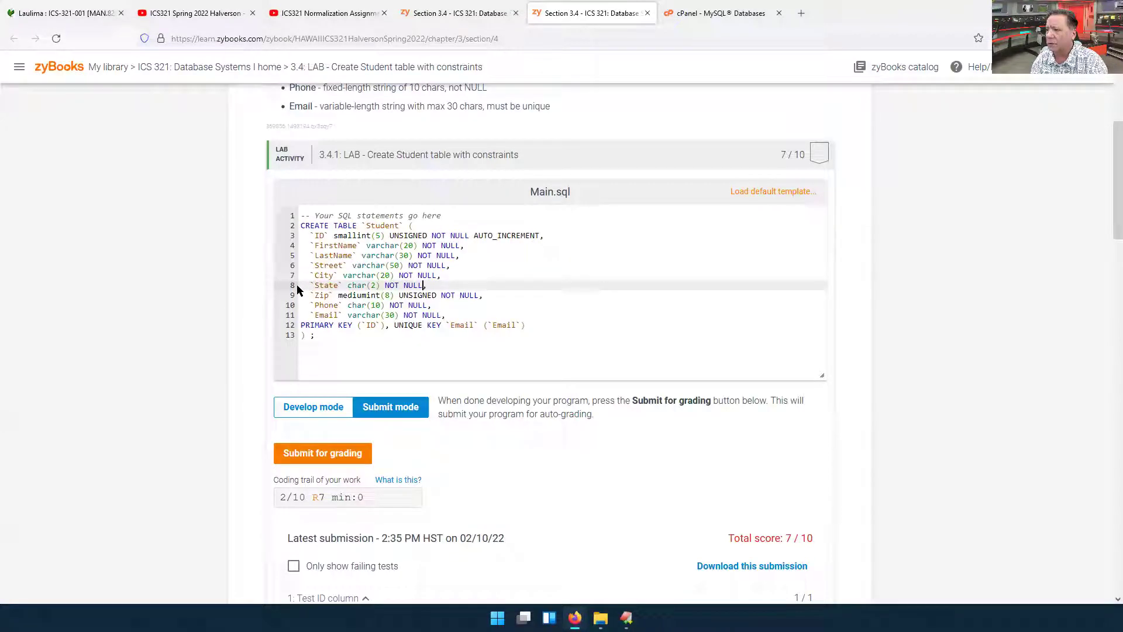
pyautogui.write(',')
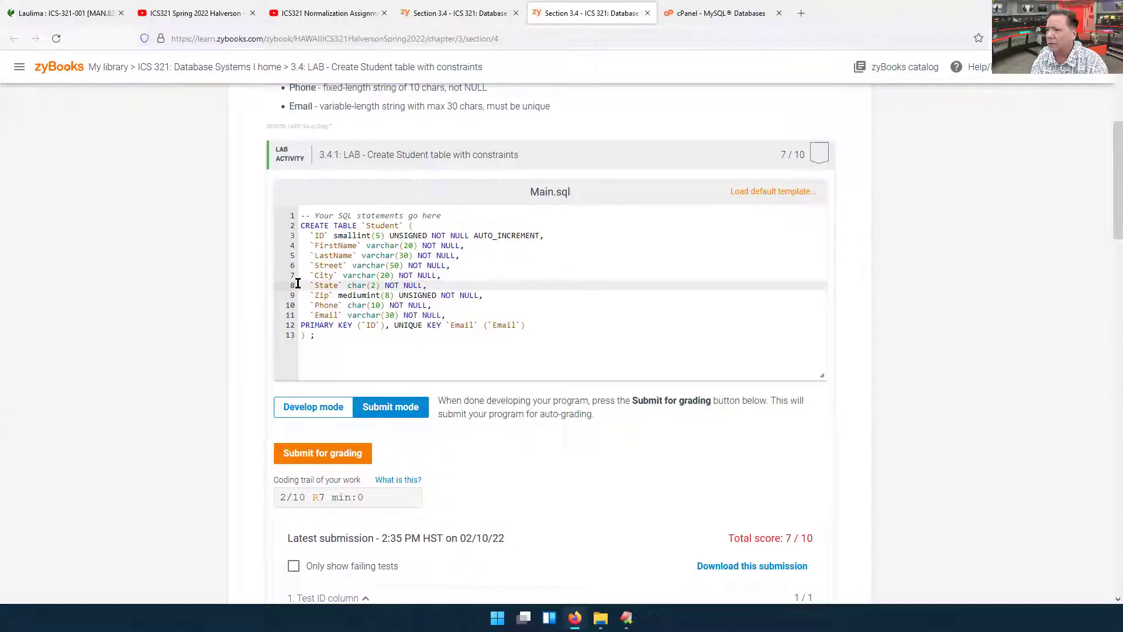
pyautogui.click(431, 13)
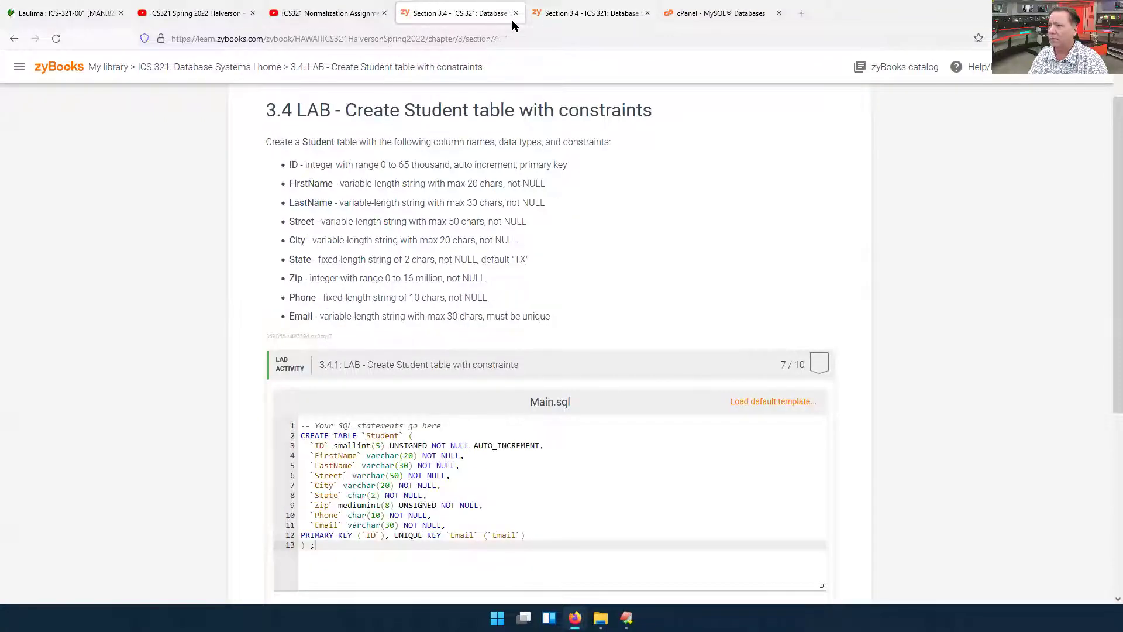
pyautogui.click(576, 14)
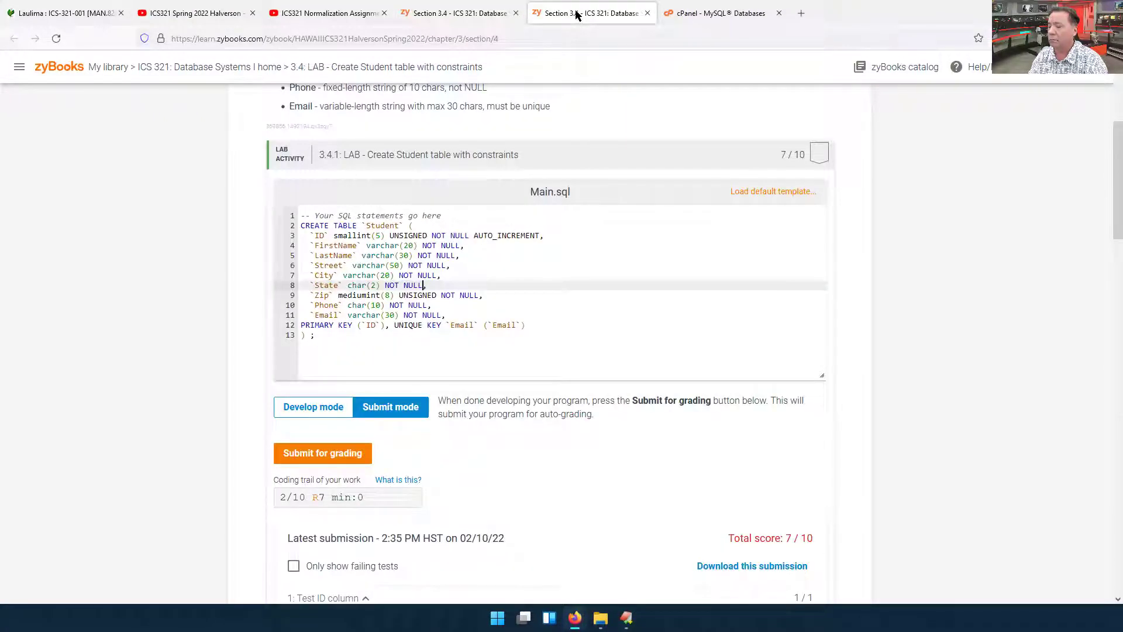
pyautogui.click(479, 18)
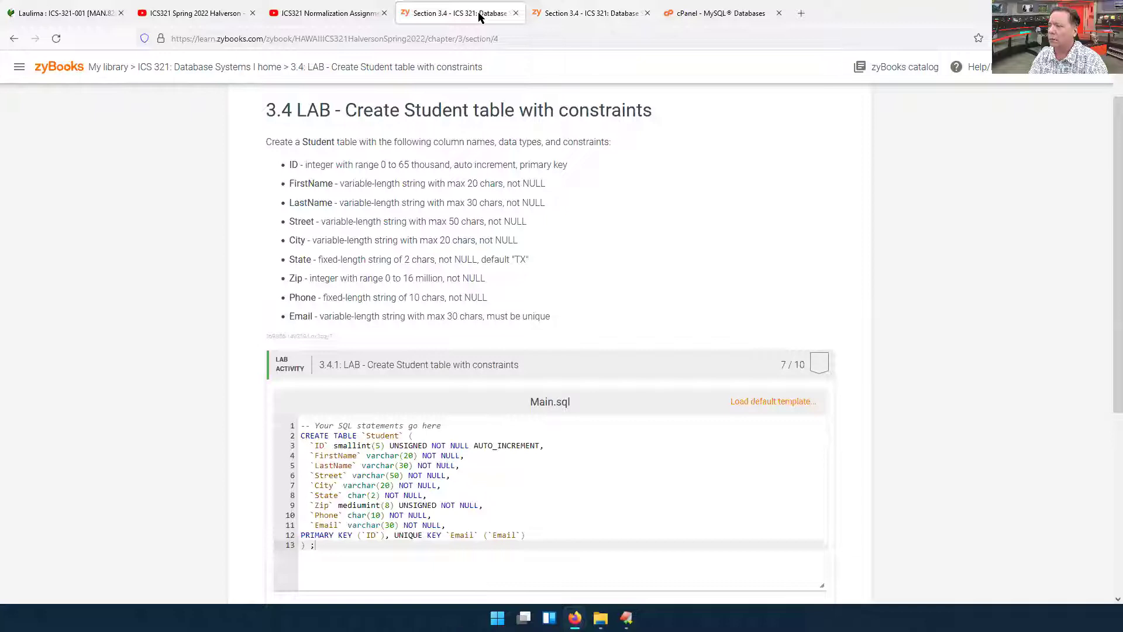
pyautogui.click(565, 12)
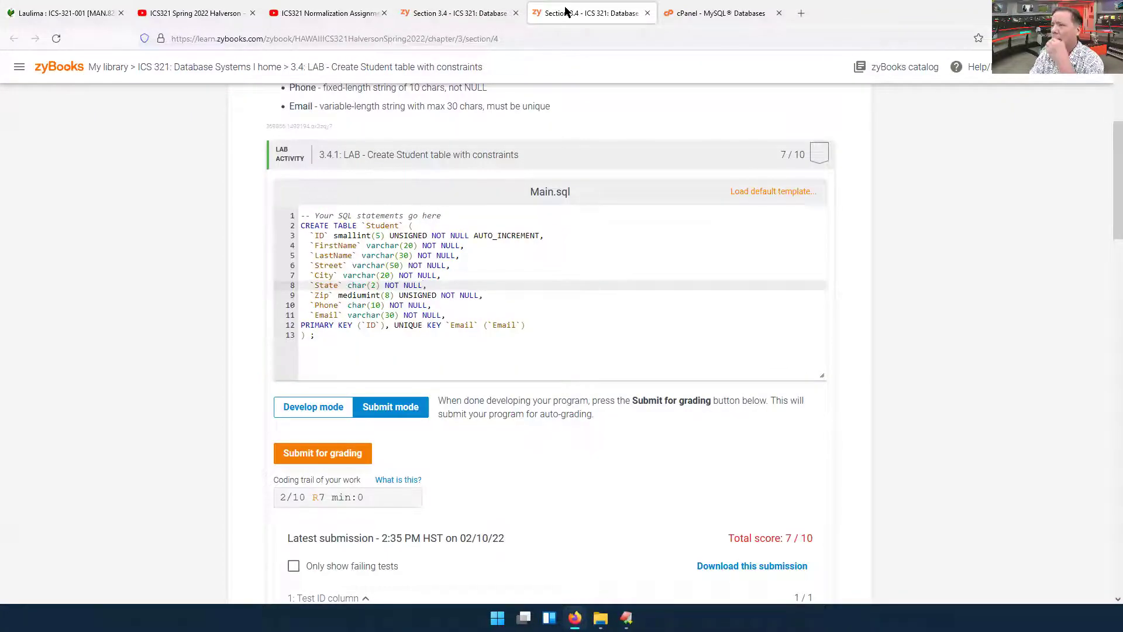
pyautogui.scroll(-1, 590, 147)
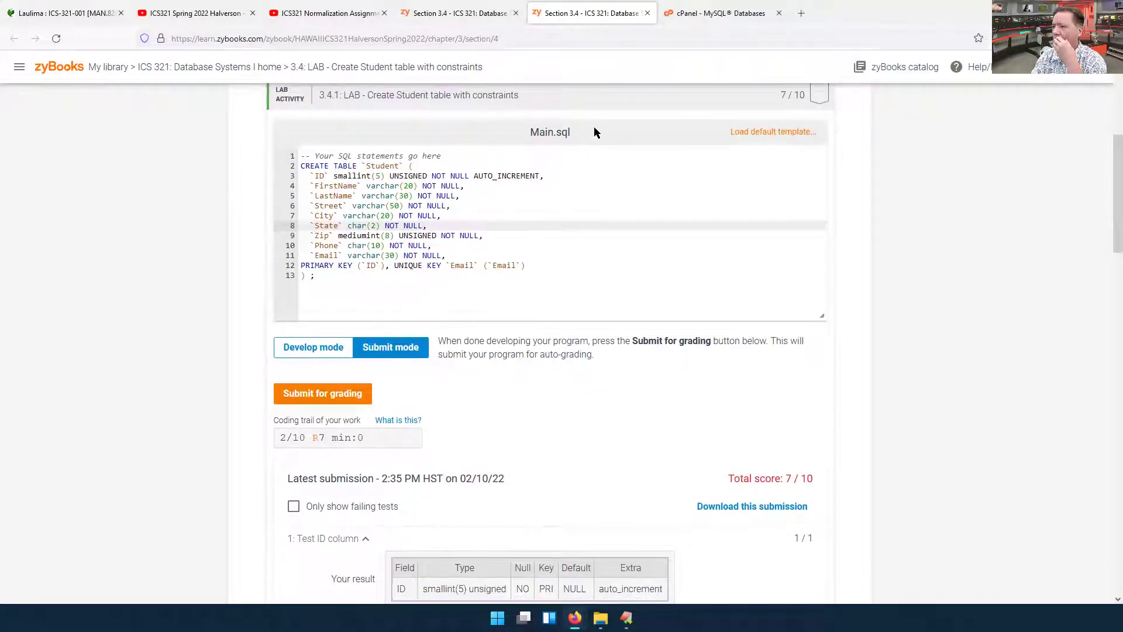
pyautogui.scroll(1, 595, 127)
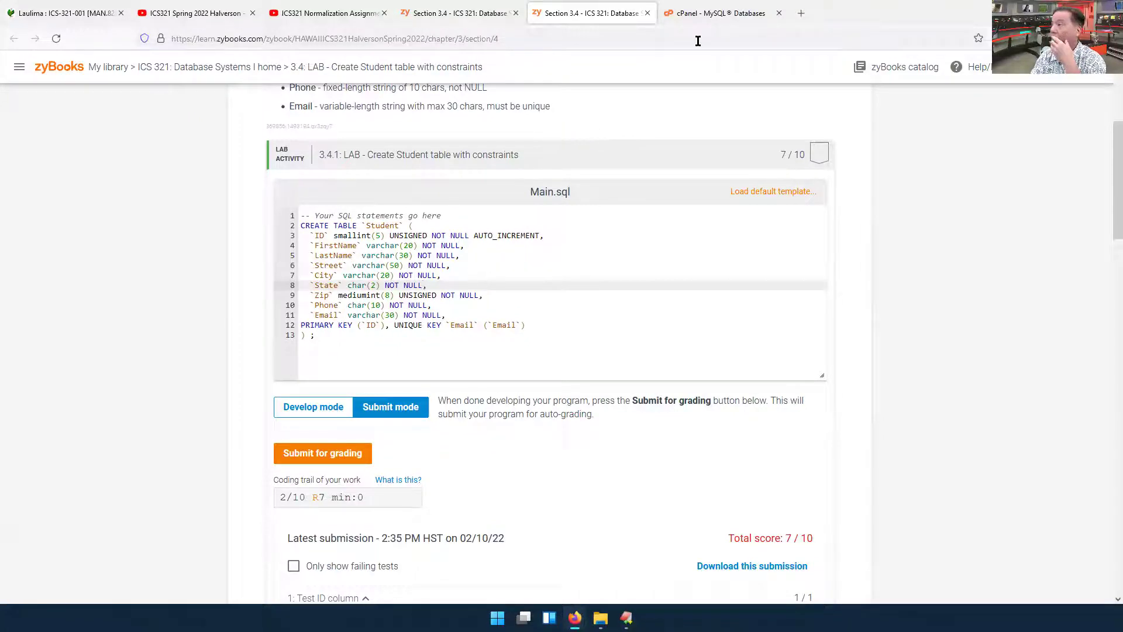
# Step: Bring back the phpMyAdmin window with the exported Student table SQL to check its State through Email definitions
pyautogui.click(701, 21)
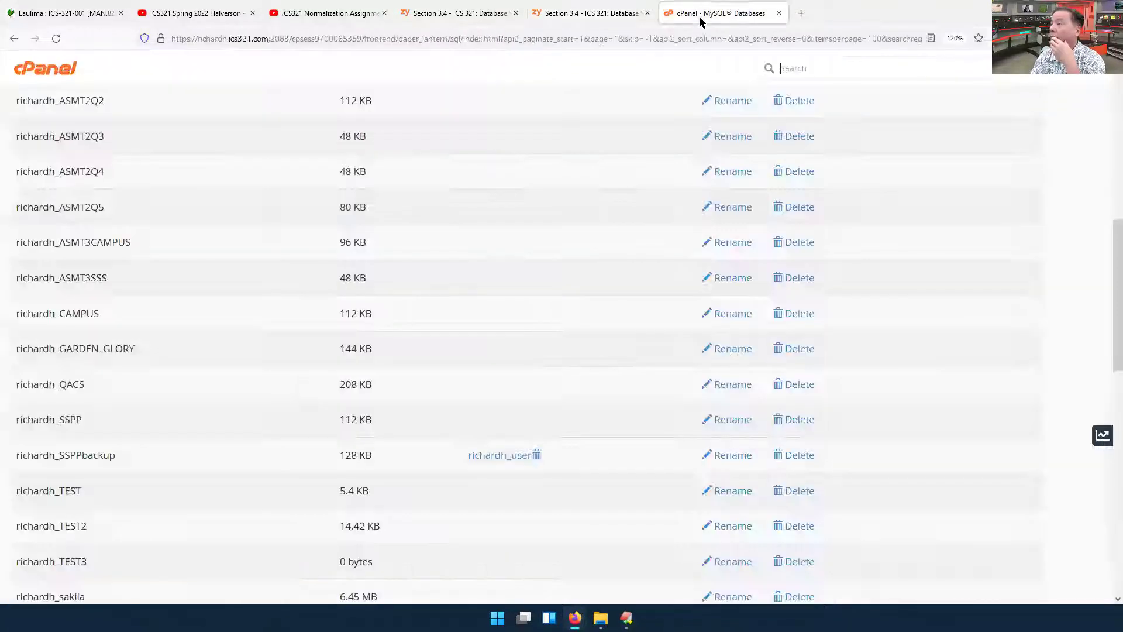
pyautogui.click(403, 24)
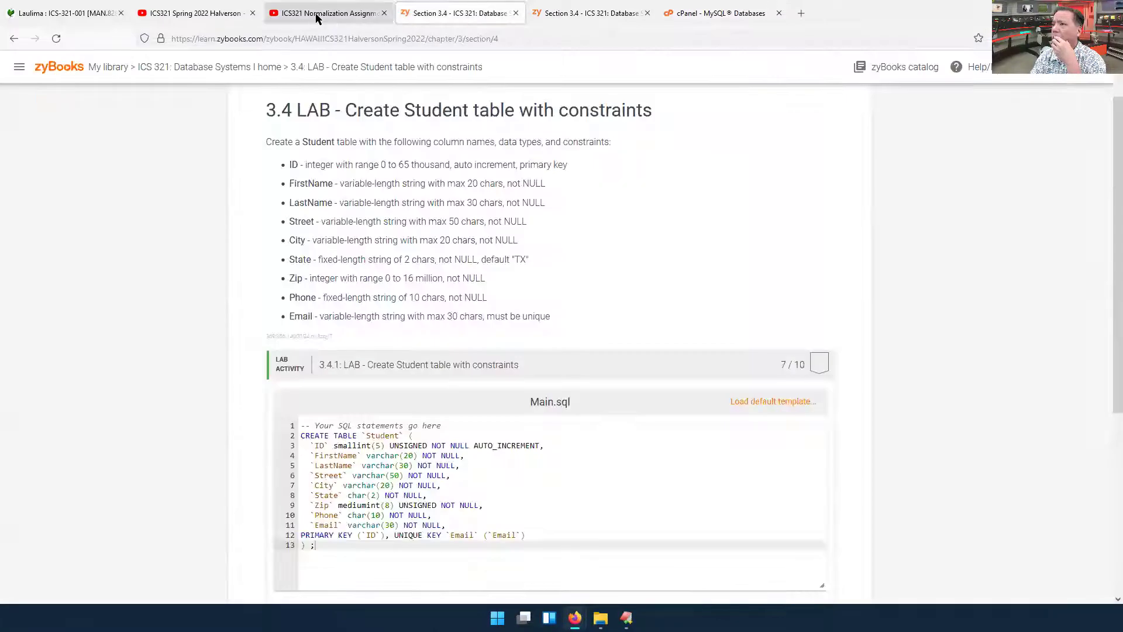
pyautogui.moveTo(601, 617)
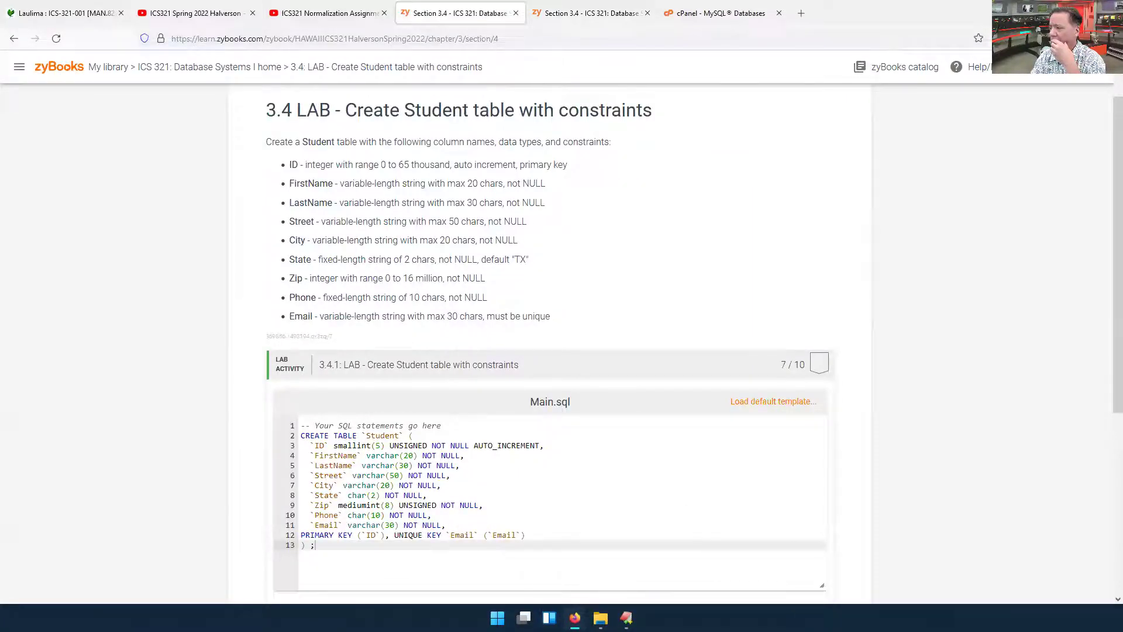
pyautogui.click(640, 569)
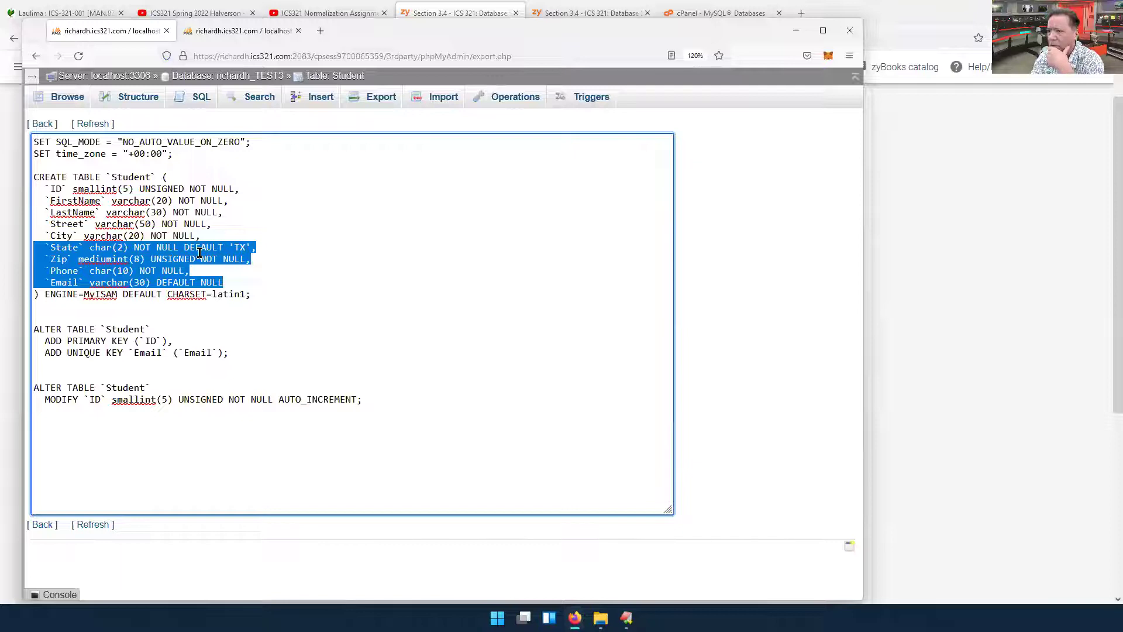